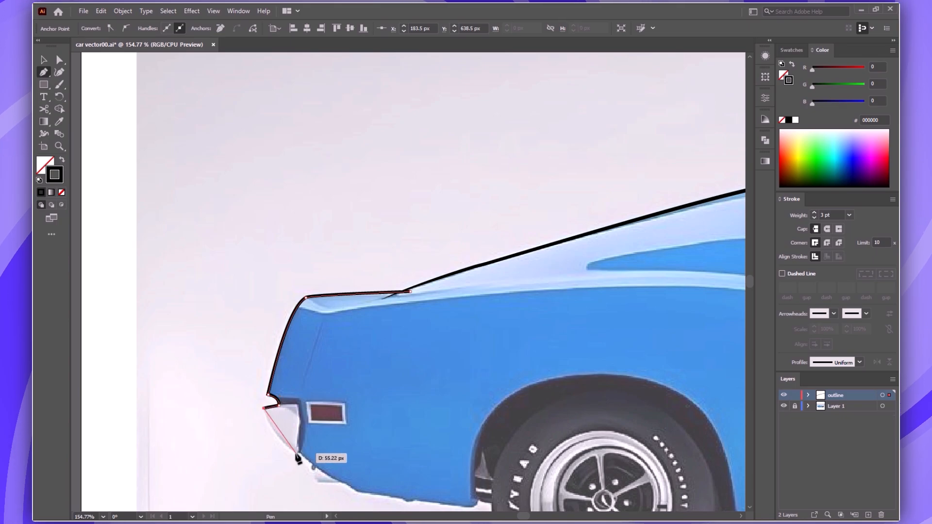
# - Continue the car outline with the Pen tool from the rear bumper along the lower rear body edge to the rear wheel arch
pyautogui.moveTo(298, 451); pyautogui.dragTo(329, 470)
pyautogui.moveTo(356, 506); pyautogui.dragTo(355, 506)
pyautogui.moveTo(343, 487); pyautogui.dragTo(350, 492)
pyautogui.click(353, 490)
pyautogui.hotkey('ctrl', 'z')
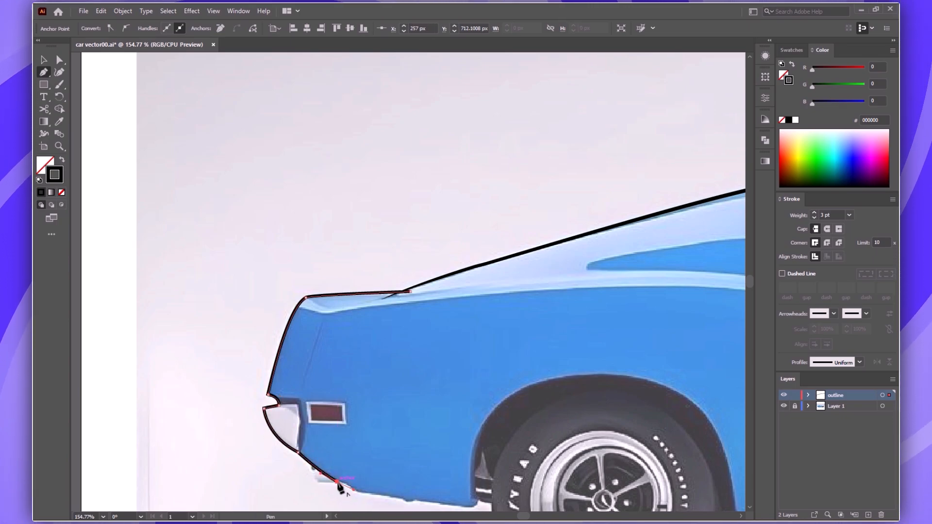
pyautogui.click(405, 501)
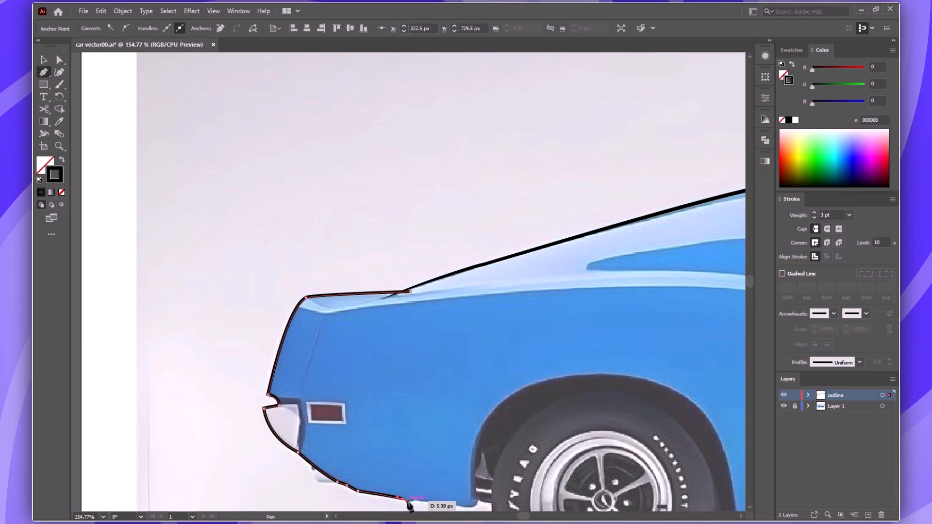
pyautogui.click(416, 501)
pyautogui.moveTo(465, 506); pyautogui.dragTo(405, 417)
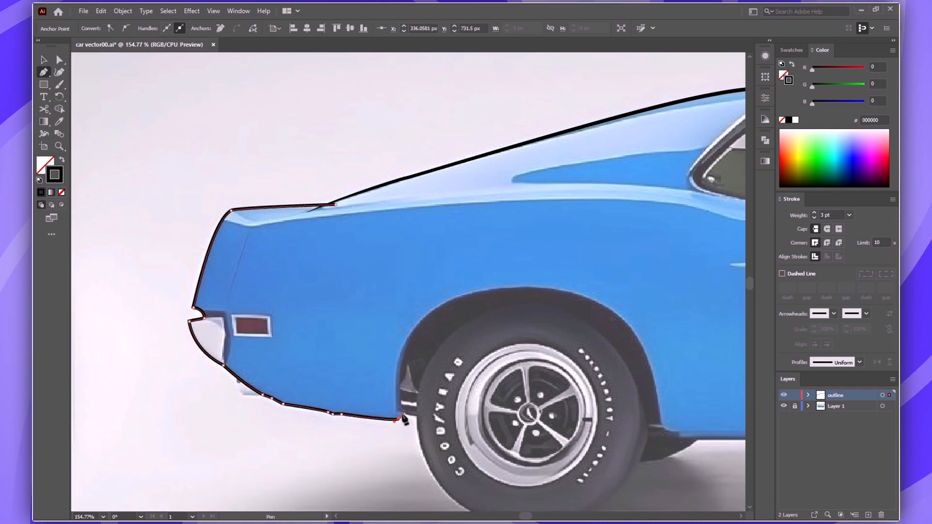
# - Trace the rear wheel arch up and over the tire to where it meets the side sill
pyautogui.click(398, 375)
pyautogui.moveTo(420, 322); pyautogui.dragTo(450, 300)
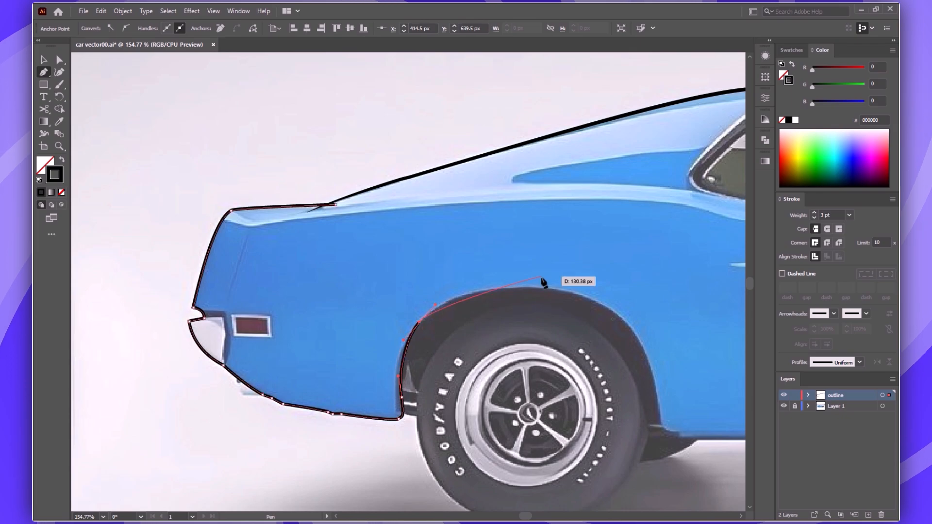
pyautogui.moveTo(543, 289); pyautogui.dragTo(615, 295)
pyautogui.moveTo(570, 275); pyautogui.dragTo(484, 185)
pyautogui.moveTo(565, 279); pyautogui.dragTo(574, 293)
pyautogui.click(575, 334)
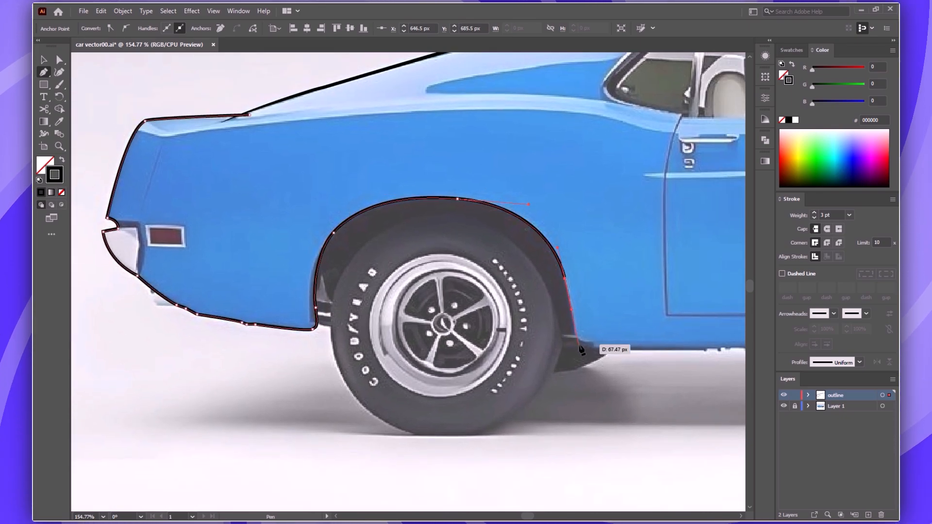
pyautogui.click(578, 361)
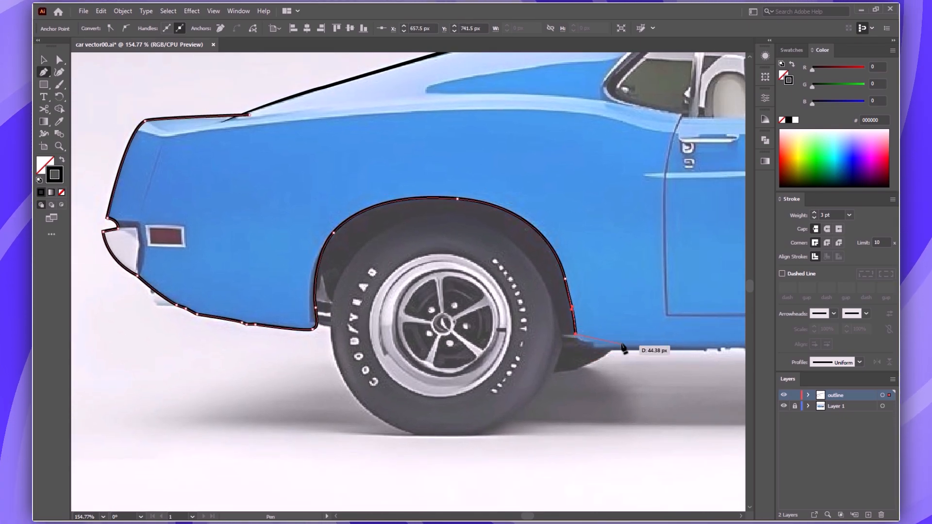
# - Trace the lower sill edge of the car from the rear wheel arch to the base of the front wheel arch
pyautogui.moveTo(593, 349); pyautogui.dragTo(465, 311)
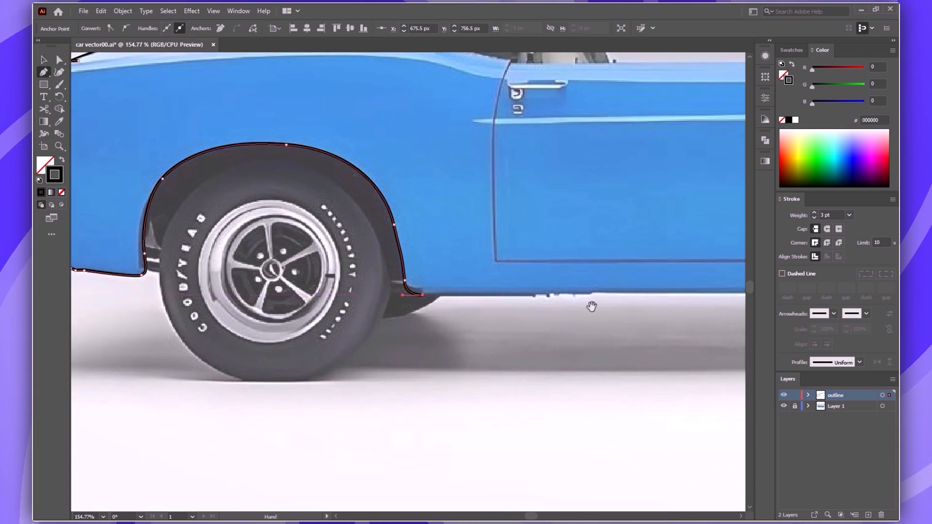
pyautogui.moveTo(591, 306); pyautogui.dragTo(437, 254)
pyautogui.click(474, 250)
pyautogui.hscroll(4, 510, 235)
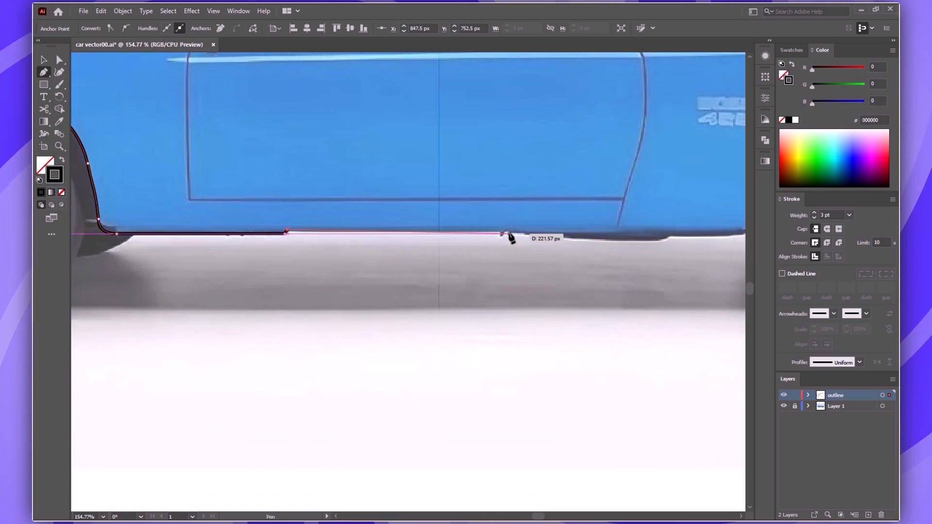
pyautogui.click(504, 234)
pyautogui.scroll(-2, 534, 223)
pyautogui.hscroll(3, 534, 224)
pyautogui.moveTo(555, 199); pyautogui.dragTo(558, 204)
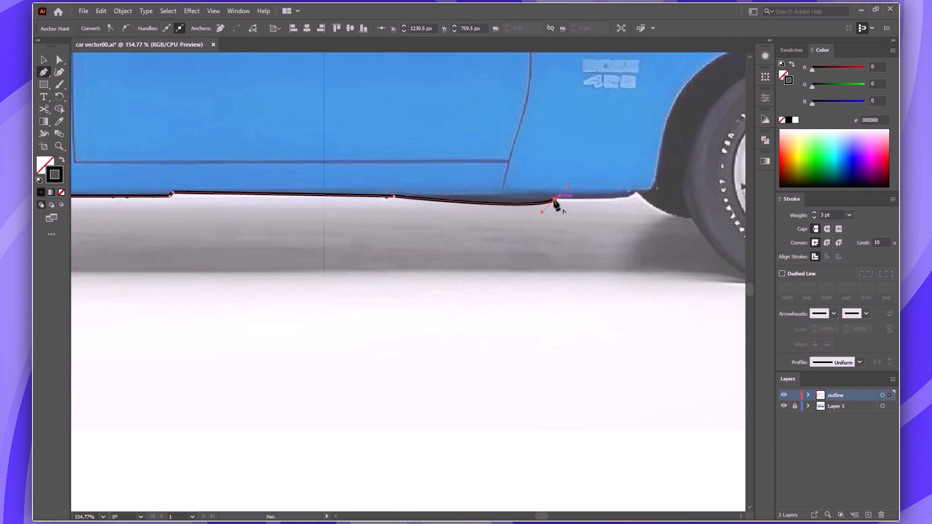
pyautogui.click(635, 194)
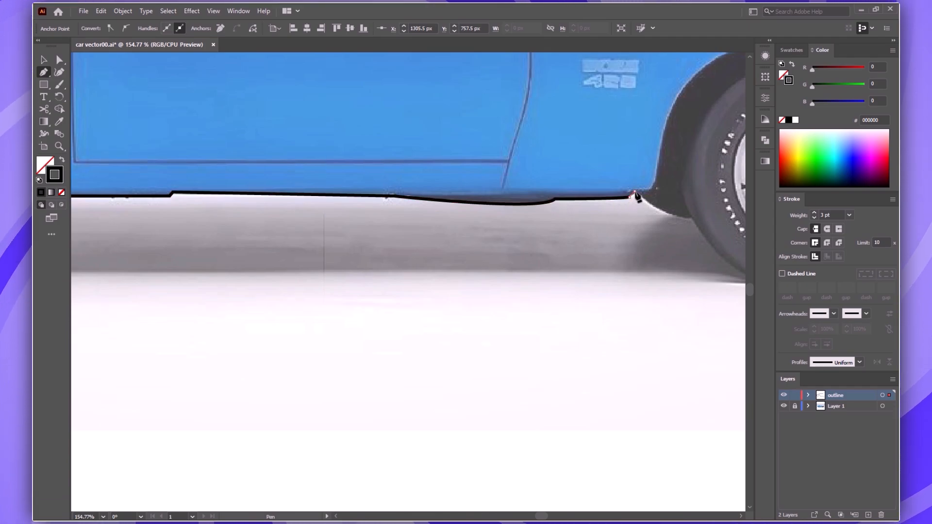
pyautogui.moveTo(645, 192); pyautogui.dragTo(263, 311)
# - Trace the front wheel arch over the tire and down to the start of the chin spoiler
pyautogui.moveTo(311, 199); pyautogui.dragTo(326, 187)
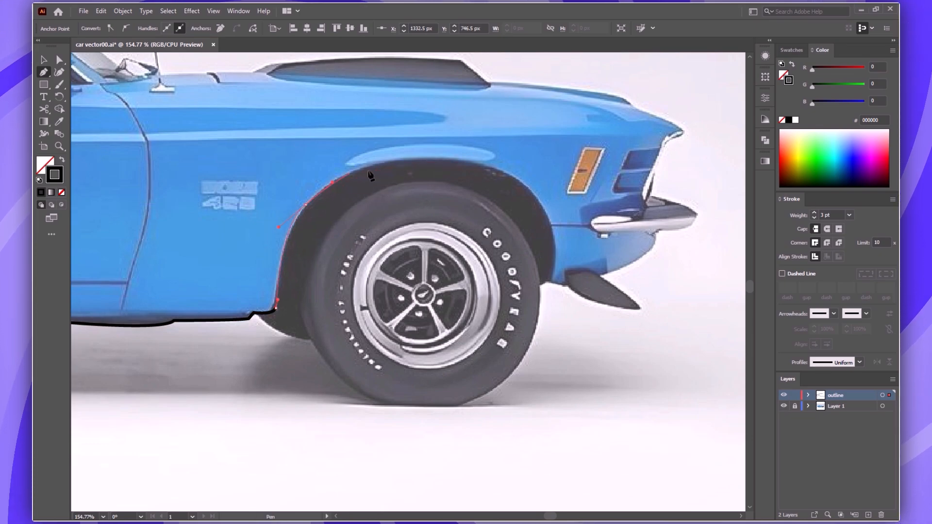
pyautogui.moveTo(433, 158); pyautogui.dragTo(480, 166)
pyautogui.click(541, 200)
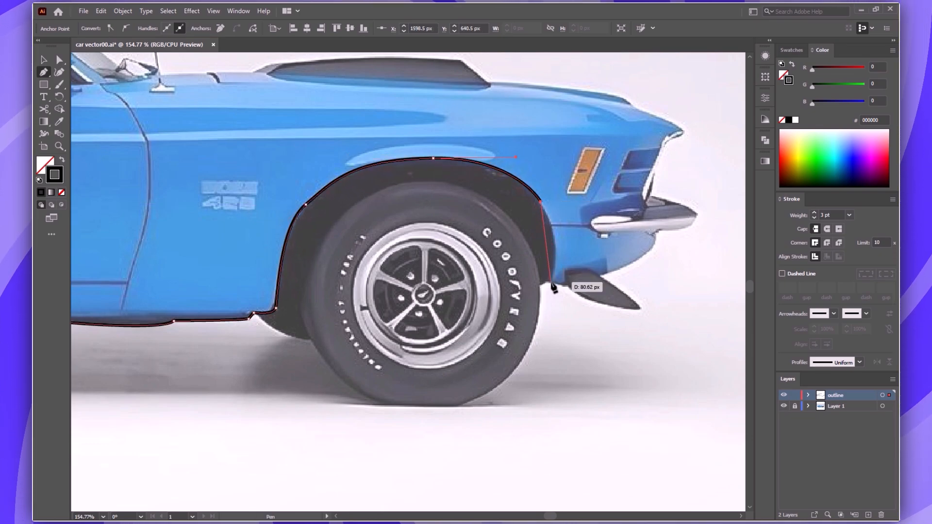
pyautogui.moveTo(551, 280); pyautogui.dragTo(544, 338)
pyautogui.click(569, 286)
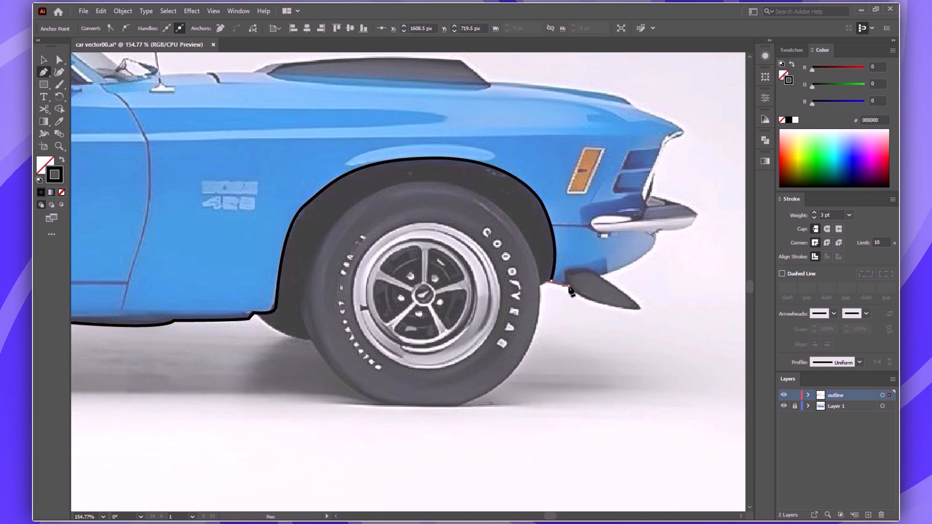
# - Continue the outline around the chin spoiler and front bumper and up the grille edge to the tip of the nose
pyautogui.moveTo(639, 309); pyautogui.dragTo(663, 313)
pyautogui.click(640, 309)
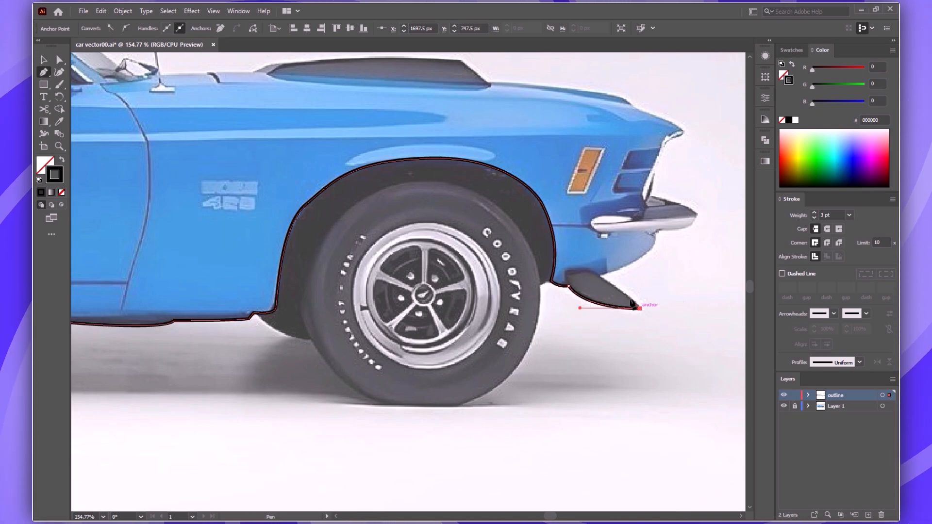
pyautogui.click(600, 276)
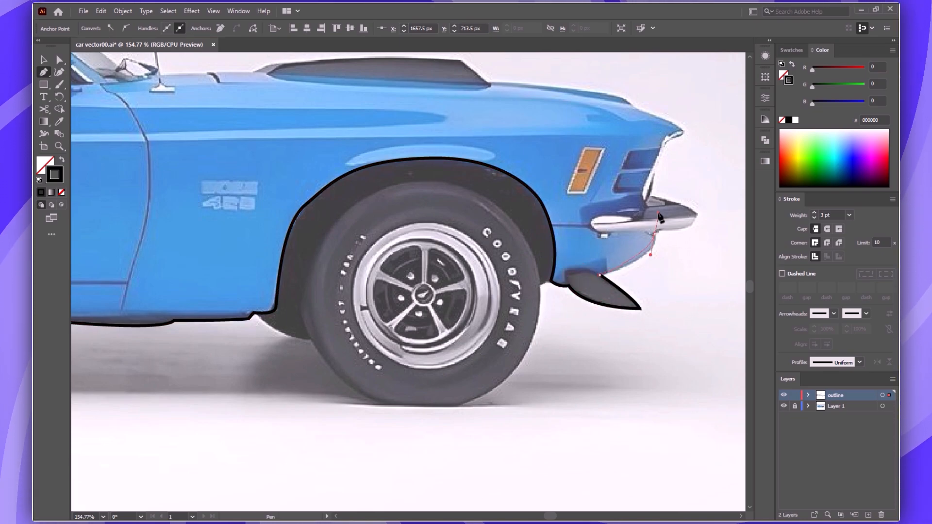
pyautogui.moveTo(654, 233); pyautogui.dragTo(490, 258)
pyautogui.click(435, 252)
pyautogui.moveTo(454, 197); pyautogui.dragTo(458, 196)
pyautogui.click(478, 191)
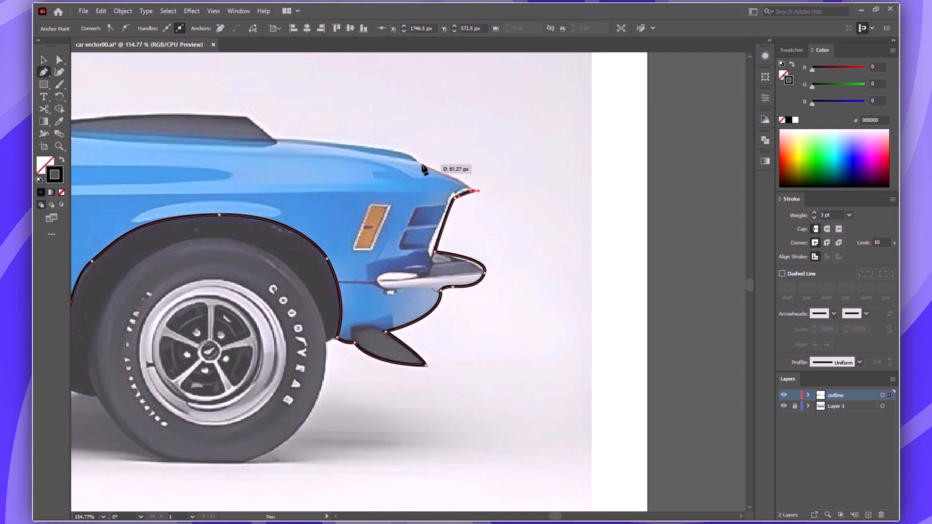
# - Trace the hood edge from the tip of the nose back to the front corner of the hood scoop
pyautogui.moveTo(426, 167); pyautogui.dragTo(400, 163)
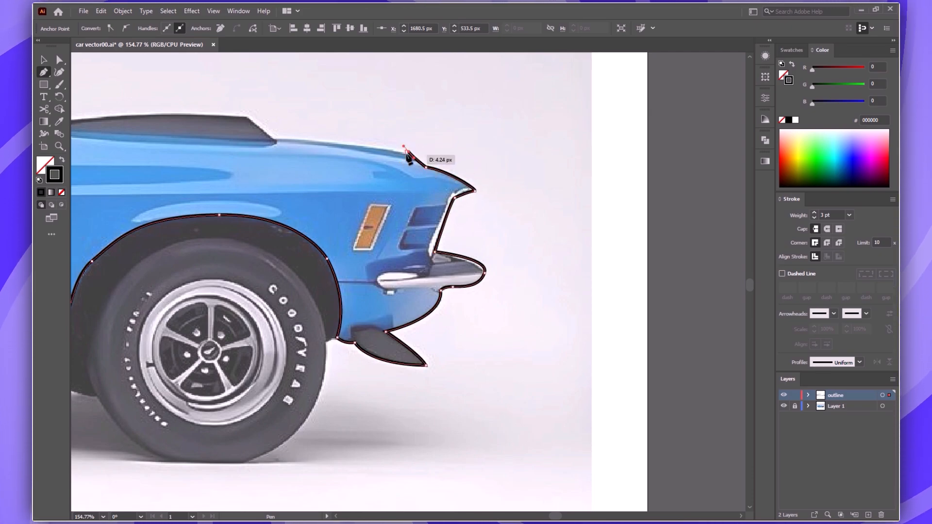
pyautogui.click(410, 153)
pyautogui.moveTo(274, 141); pyautogui.dragTo(481, 222)
pyautogui.click(274, 141)
pyautogui.press('space')
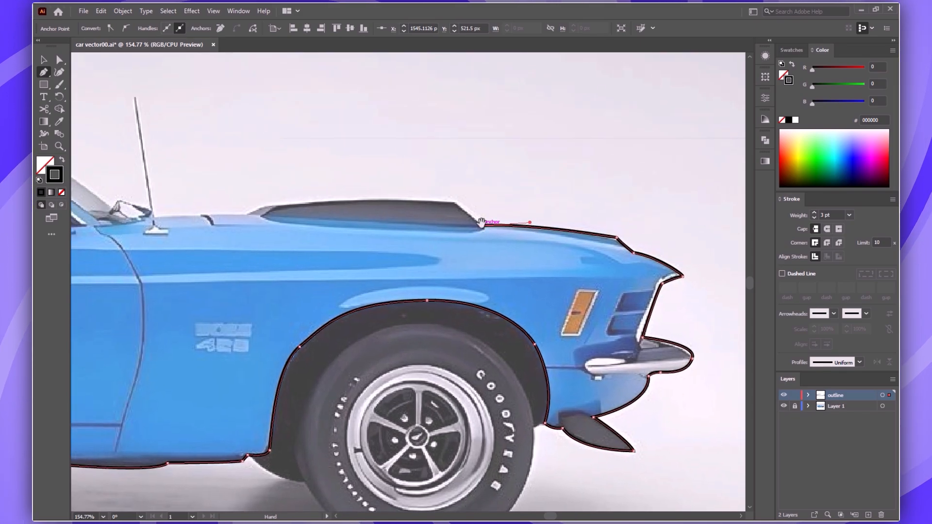
# - Trace over the hood scoop, along the rear of the hood and up the windshield to join the roof line
pyautogui.click(454, 202)
pyautogui.moveTo(272, 205); pyautogui.dragTo(496, 239)
pyautogui.click(245, 215)
pyautogui.press('space')
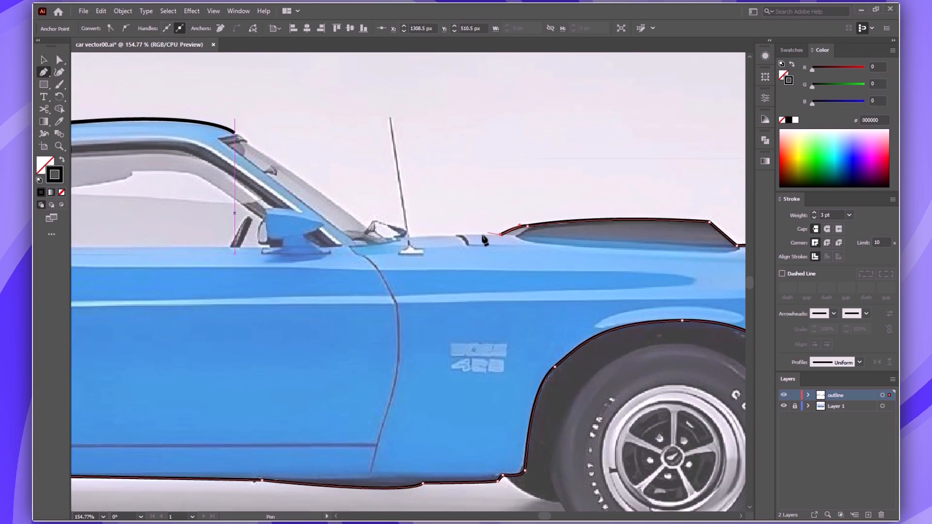
pyautogui.moveTo(381, 239); pyautogui.dragTo(354, 246)
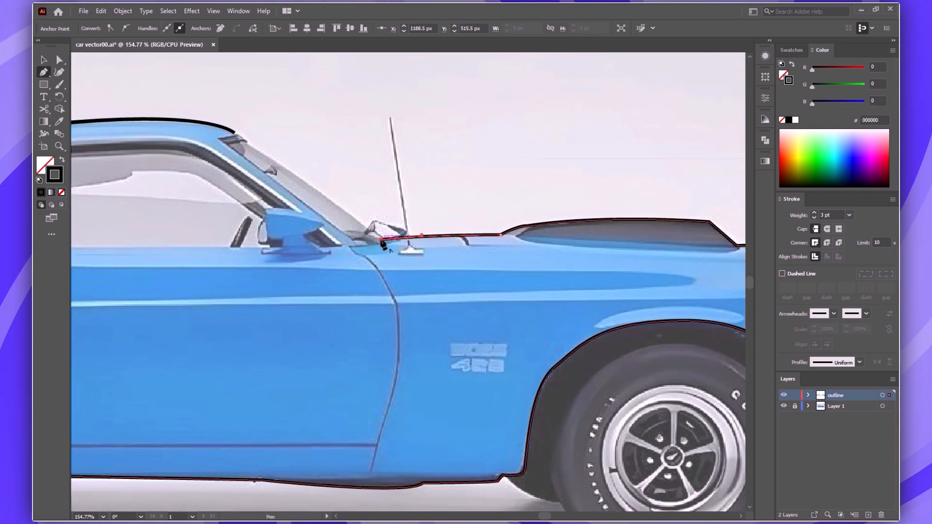
pyautogui.moveTo(242, 142); pyautogui.dragTo(264, 141)
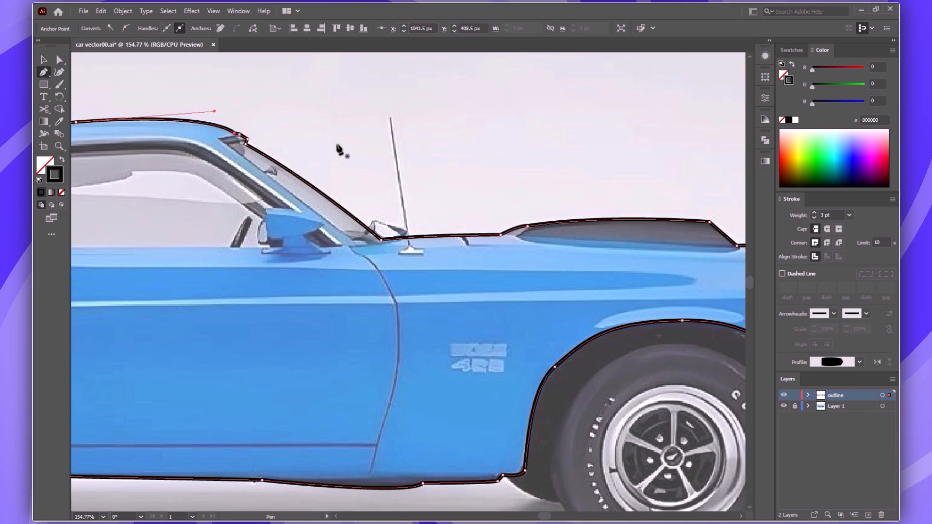
# - Draw a closed path that follows the lower edge of the hood scoop and loops above the body outline
pyautogui.press('space')
pyautogui.moveTo(333, 150); pyautogui.dragTo(97, 211)
pyautogui.moveTo(282, 296); pyautogui.dragTo(306, 279)
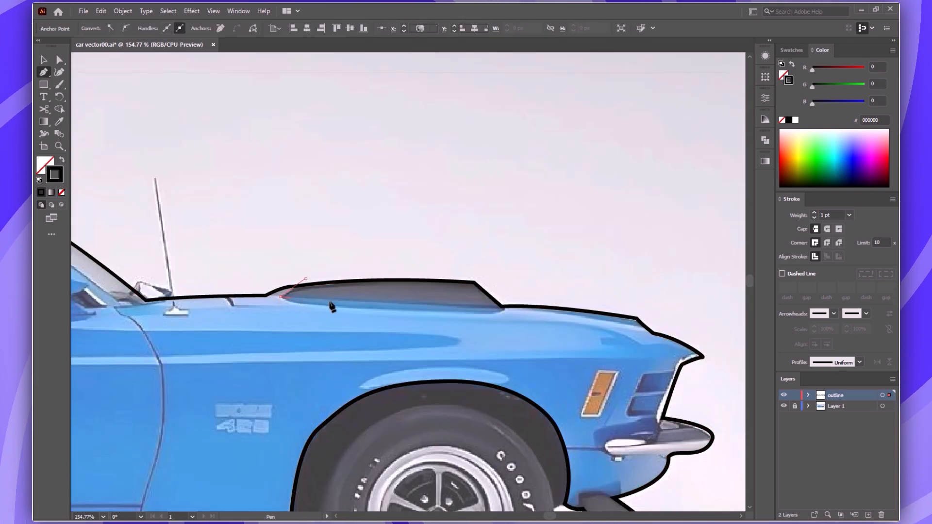
pyautogui.moveTo(502, 307); pyautogui.dragTo(501, 257)
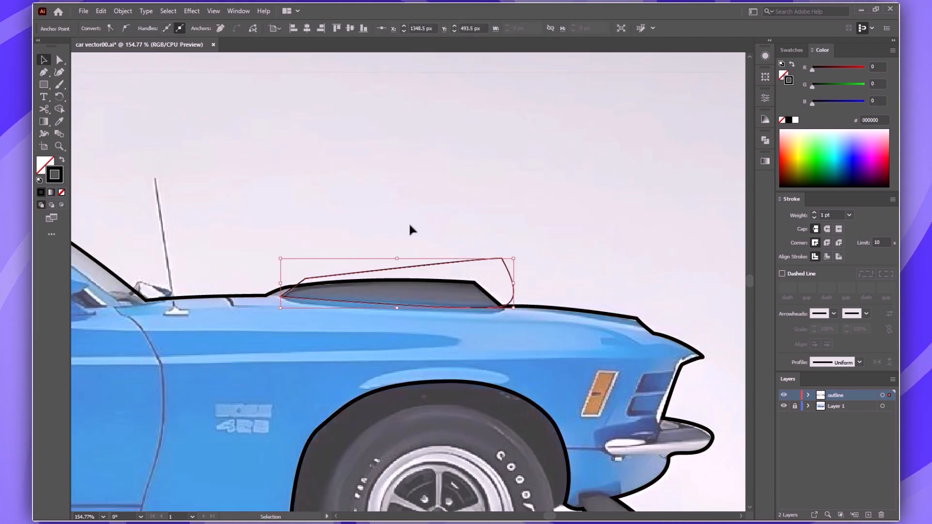
pyautogui.click(410, 225)
pyautogui.click(503, 261)
# - Set the hood scoop path's stroke to 3 pt and trim off the part outside the body outline
pyautogui.click(165, 28)
pyautogui.write('3')
pyautogui.press('Return')
pyautogui.click(558, 242)
pyautogui.hotkey('ctrl', 'a')
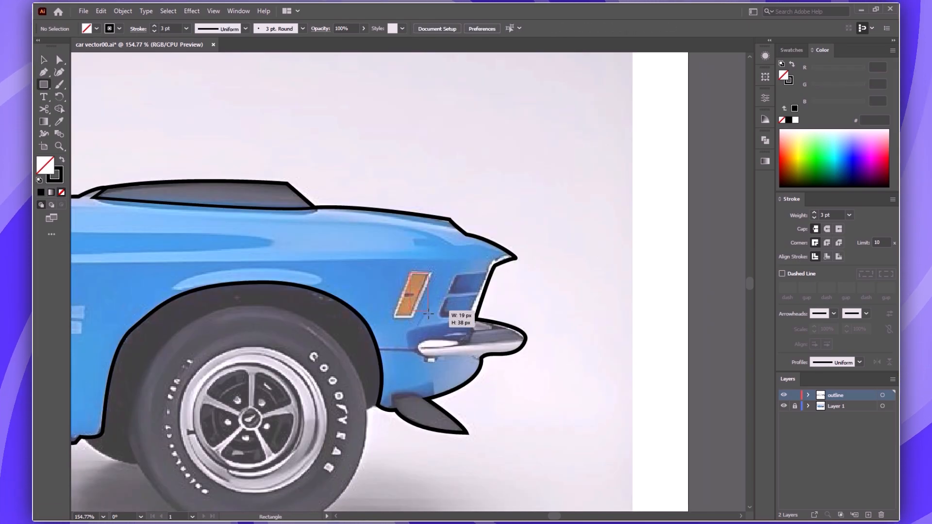
# - Draw a narrow rectangle over the orange side marker light and slant it to match the light's shape
pyautogui.moveTo(428, 318); pyautogui.dragTo(411, 317)
pyautogui.press('a')
# - Draw a closed four-sided path around the dark blue louvered panel behind the front grille edge, overlapping the body outline
pyautogui.press('p')
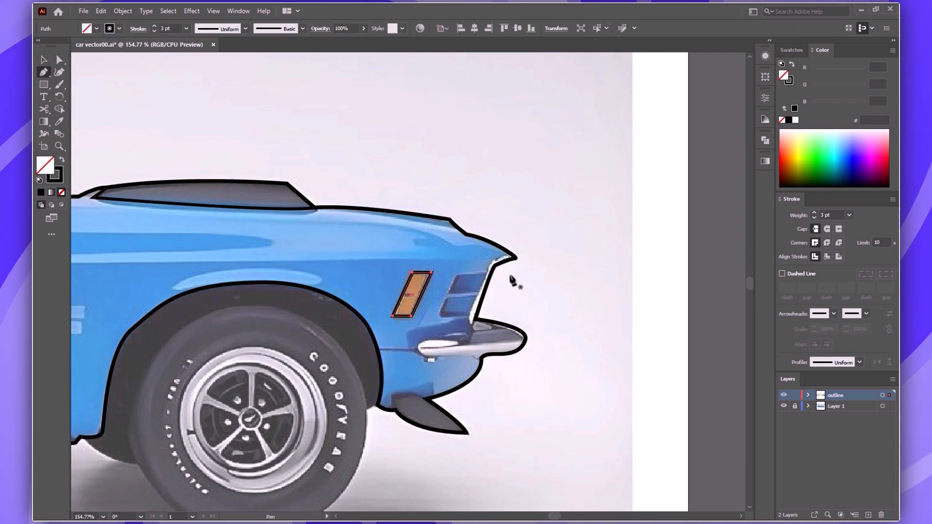
pyautogui.click(455, 278)
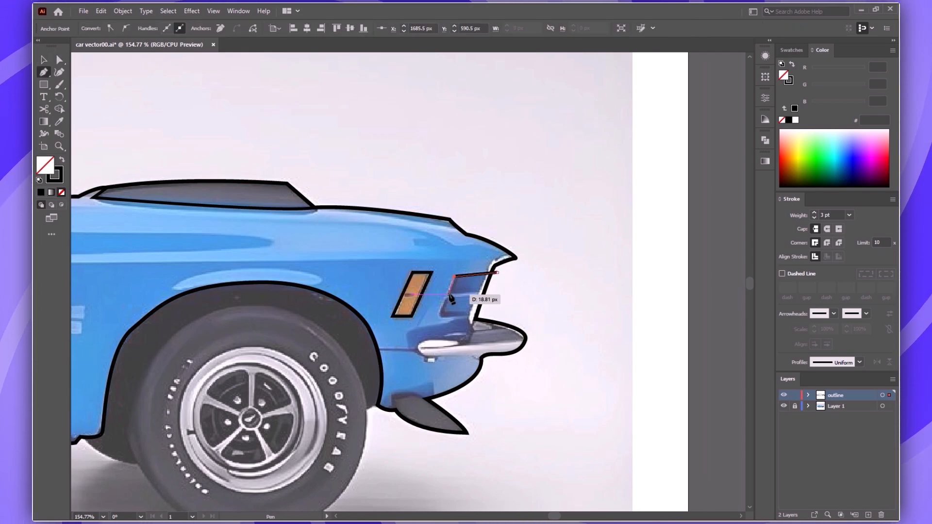
pyautogui.click(438, 315)
pyautogui.moveTo(487, 311); pyautogui.dragTo(502, 307)
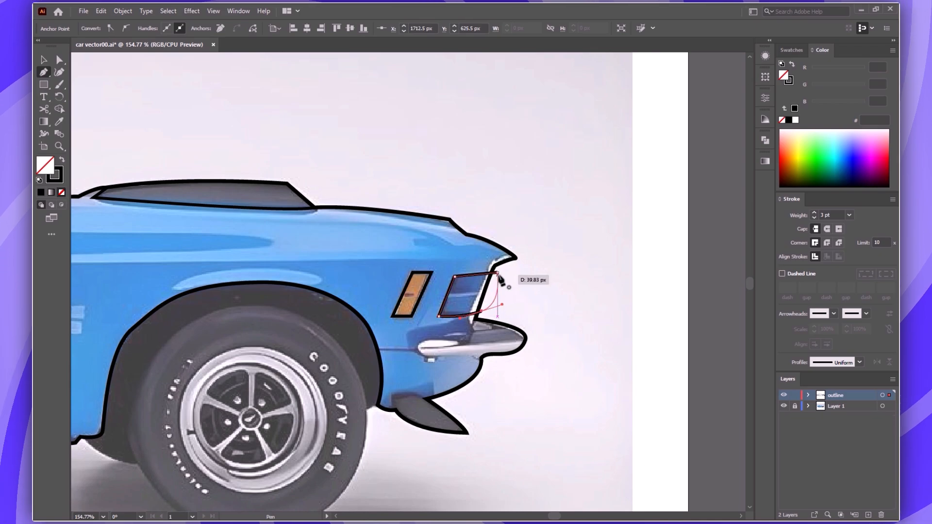
pyautogui.click(497, 273)
# - Trim the part of the louvered panel shape outside the body outline with the Shape Builder tool
pyautogui.hotkey('ctrl', 'a')
pyautogui.hotkey('shift', 'm')
pyautogui.keyDown('alt'); pyautogui.click(490, 297); pyautogui.keyUp('alt')
pyautogui.press('v')
pyautogui.click(504, 299)
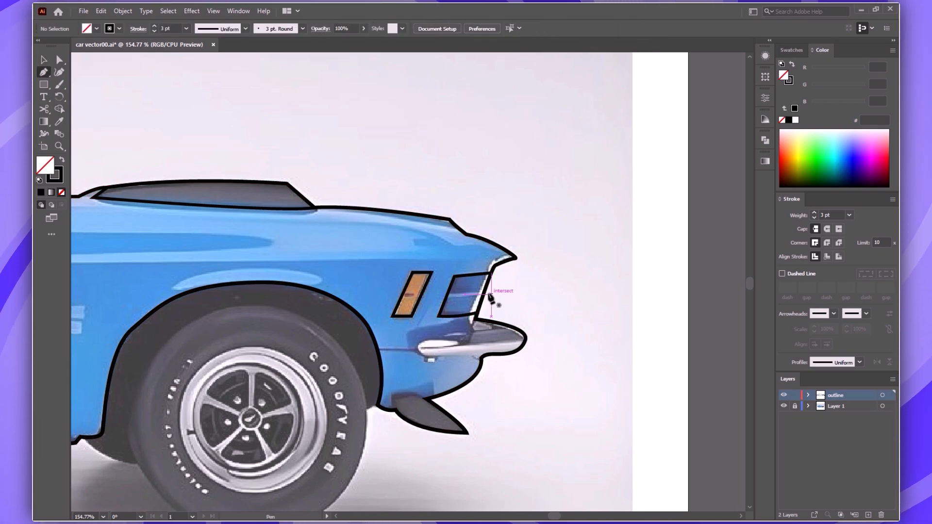
# - Give the divider line across the louvered panel a tapered width profile and adjust its front end at the body outline
pyautogui.press('v')
pyautogui.click(485, 299)
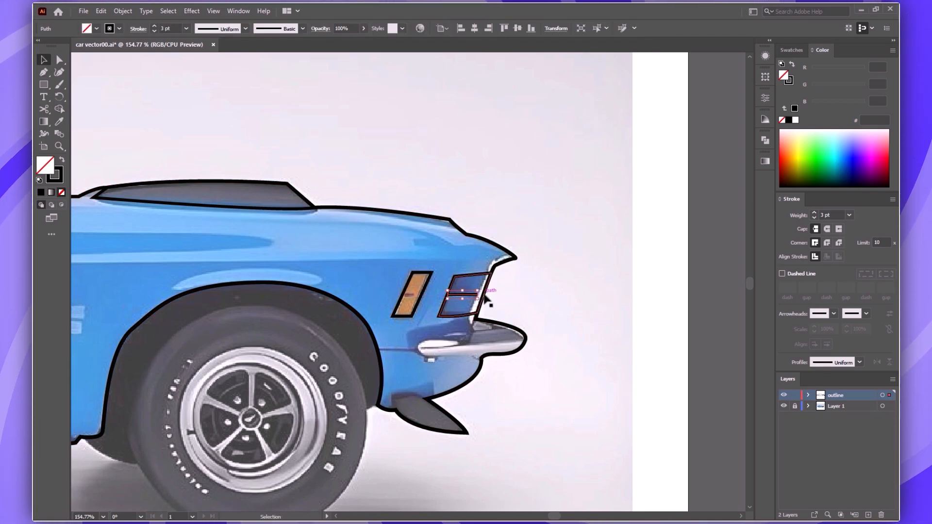
pyautogui.moveTo(480, 284); pyautogui.dragTo(479, 292)
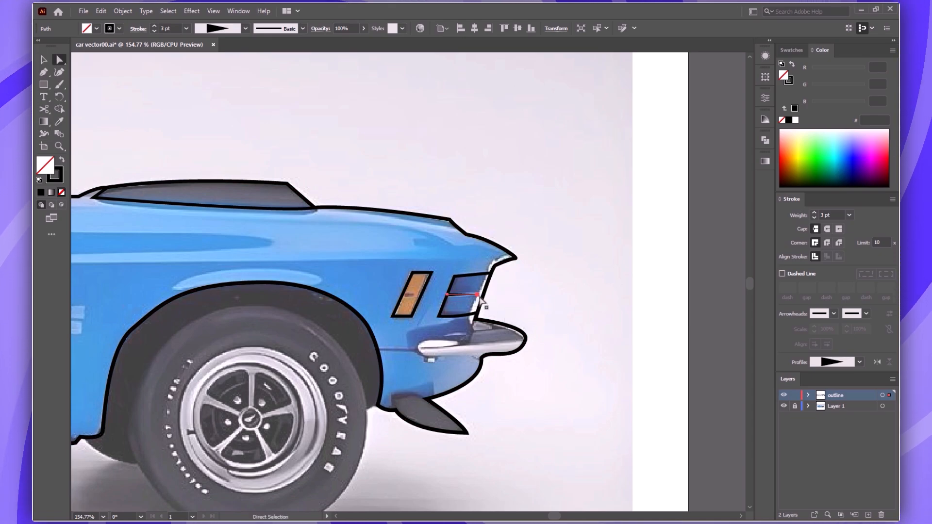
pyautogui.click(480, 297)
pyautogui.click(502, 314)
# - Trace the inner section of the front bumper with a 3 pt stroke, and select all the outline paths
pyautogui.press('p')
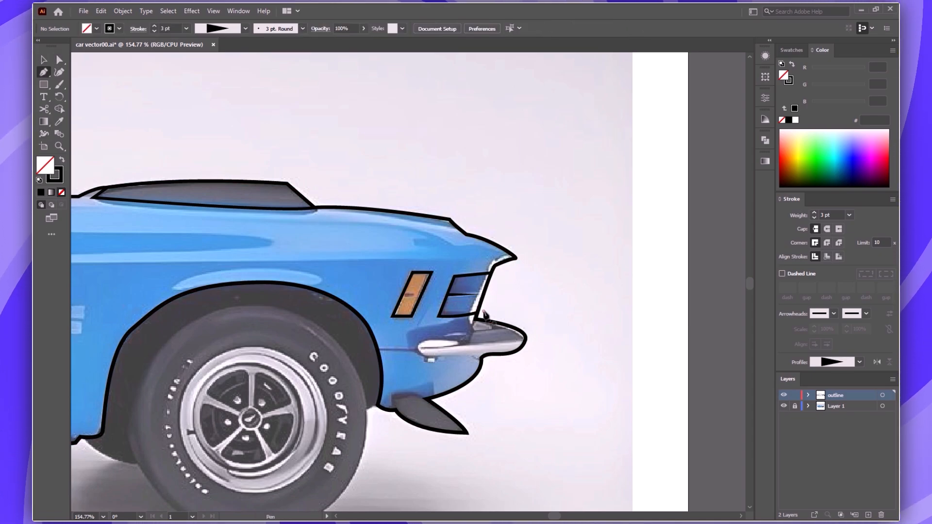
pyautogui.click(483, 312)
pyautogui.click(471, 335)
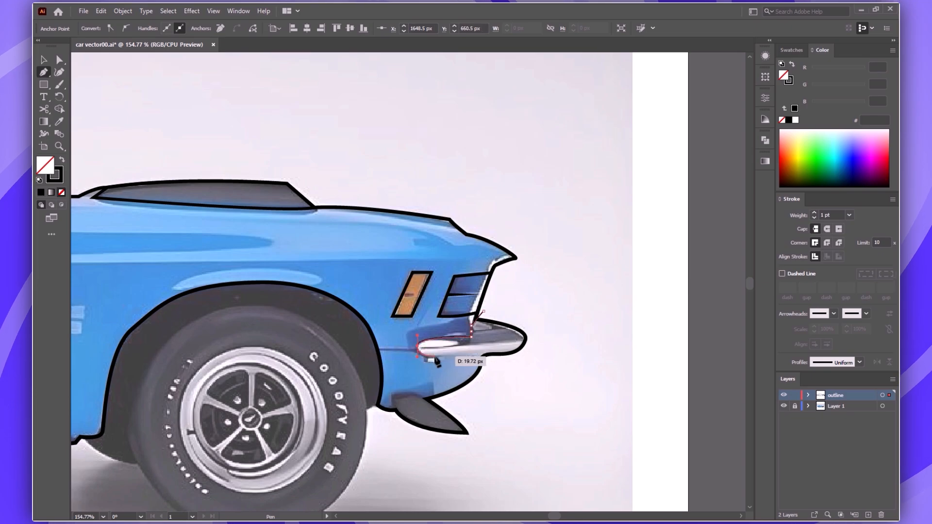
pyautogui.moveTo(485, 362); pyautogui.dragTo(498, 365)
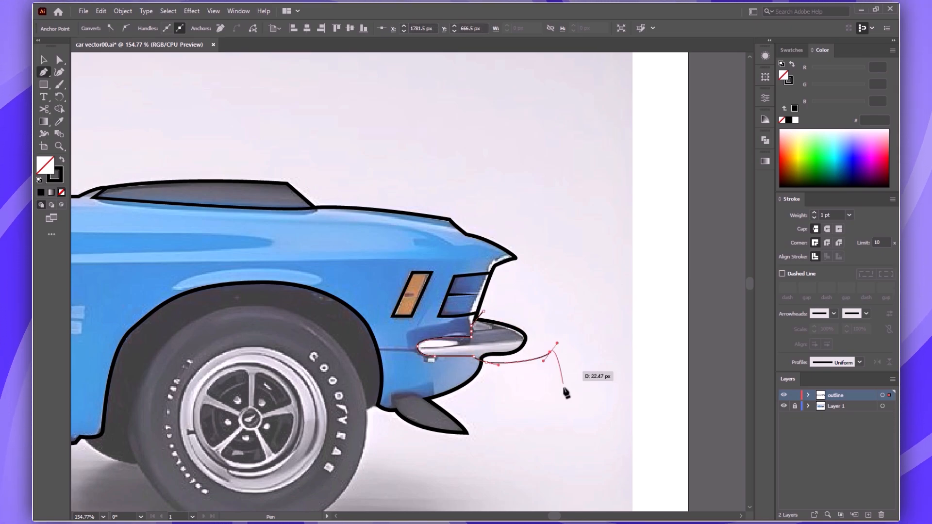
pyautogui.press('v')
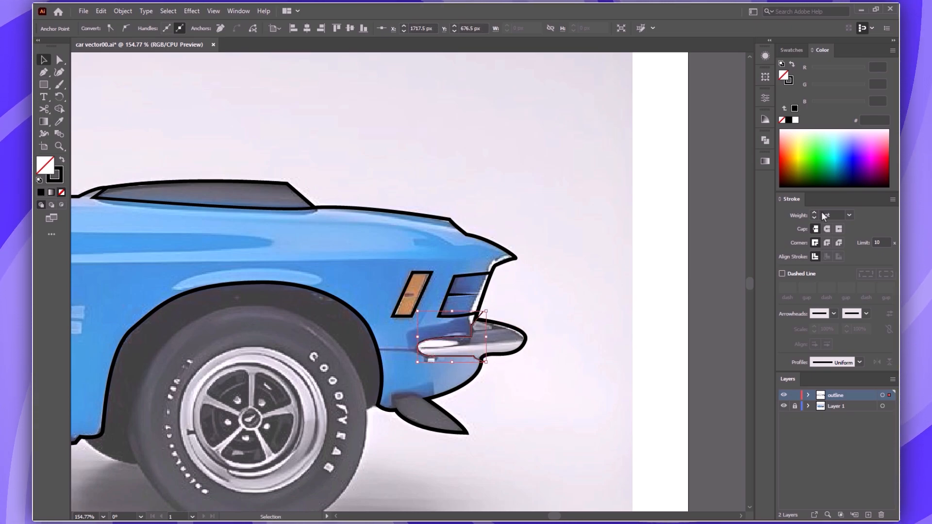
pyautogui.click(720, 260)
pyautogui.hotkey('ctrl', 'a')
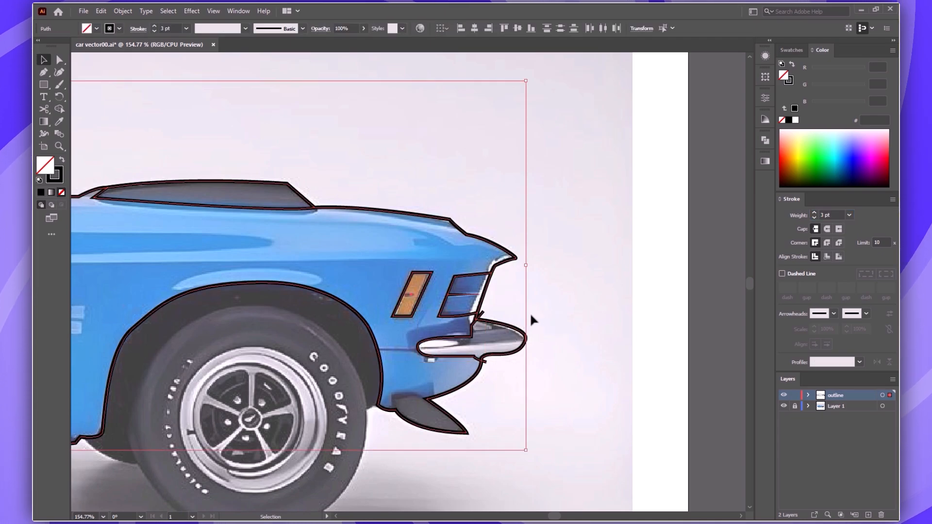
# - Trim the ends of the inner front bumper section that stick out past the body outline with the Shape Builder tool
pyautogui.hotkey('shift', 'm')
pyautogui.press('v')
pyautogui.click(538, 345)
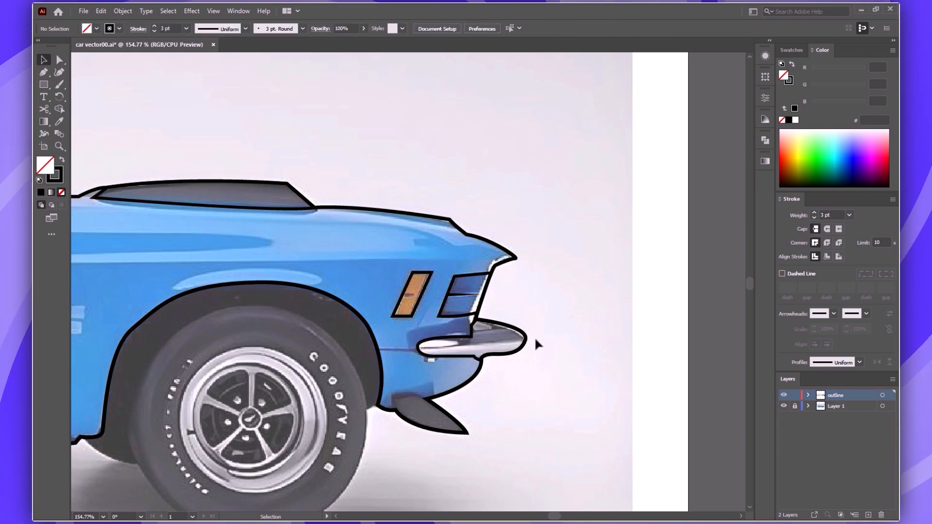
# - Draw a lengthwise divider line along the chrome front bumper and trim its overhang past the bumper tip with the Shape Builder tool
pyautogui.moveTo(519, 343); pyautogui.dragTo(531, 334)
pyautogui.click(471, 346)
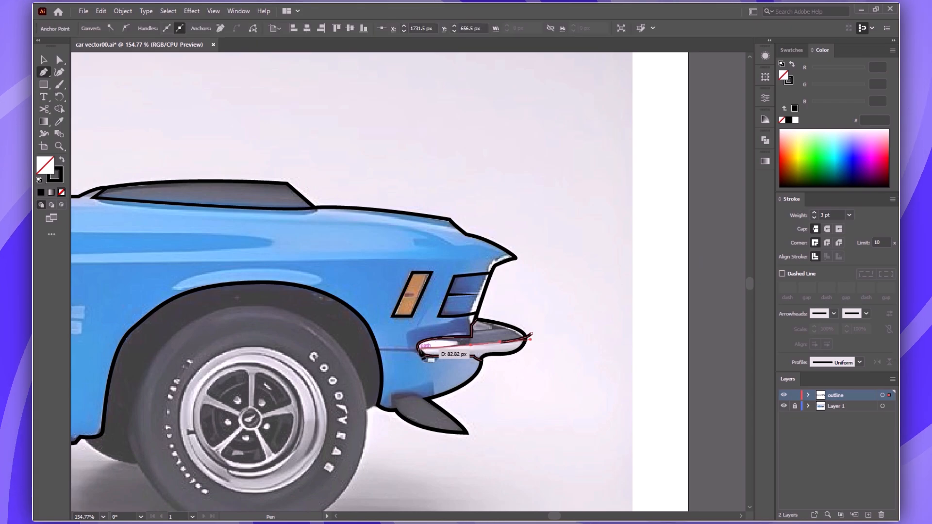
pyautogui.press('v')
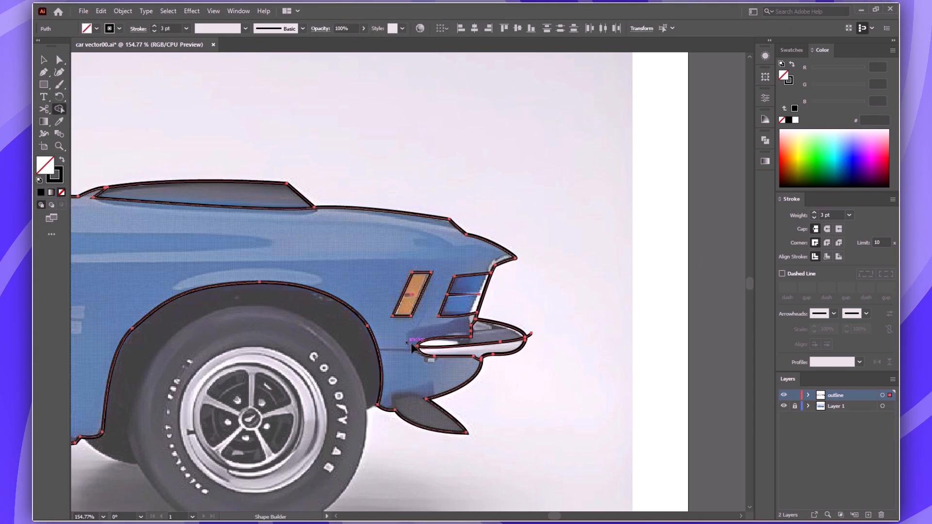
pyautogui.click(532, 333)
# - Draw a second curved line across the upper part of the front bumper and trim its excess ends with the Shape Builder tool
pyautogui.press('p')
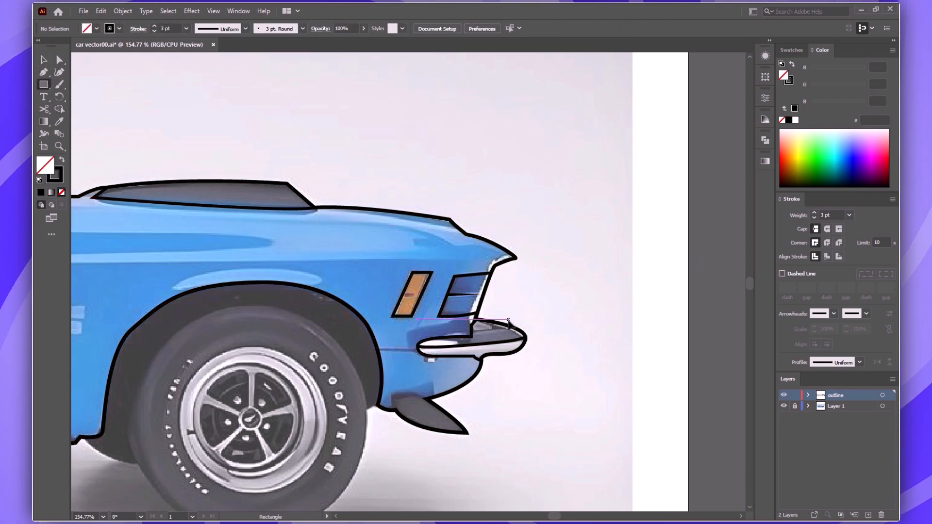
pyautogui.moveTo(484, 330); pyautogui.dragTo(454, 333)
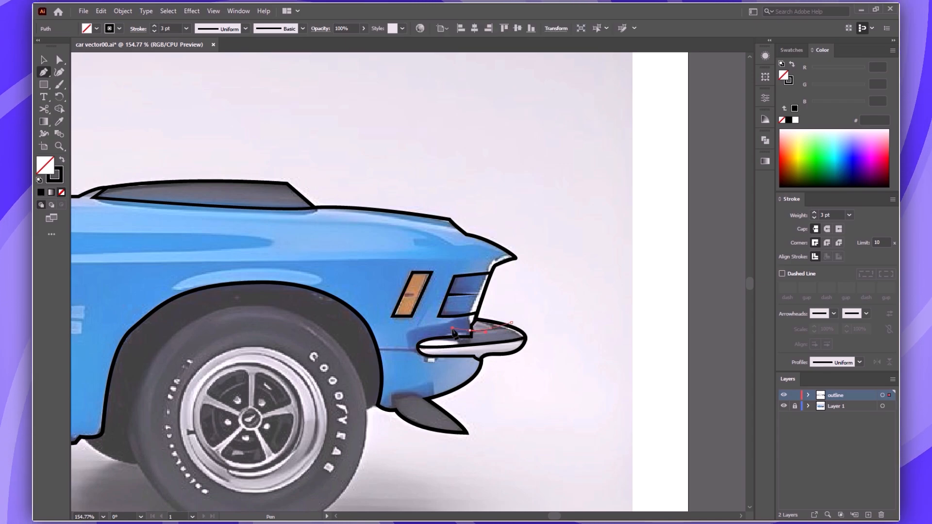
pyautogui.click(421, 330)
pyautogui.hotkey('ctrl', 'a')
pyautogui.hotkey('shift', 'm')
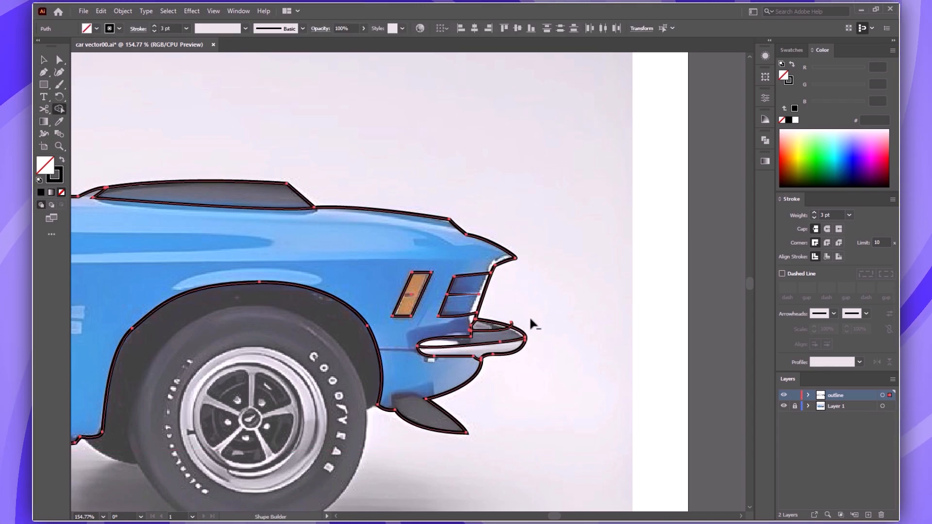
pyautogui.press('v')
pyautogui.click(545, 315)
# - Trace the upper edge of the front chin spoiler as a path overlapping the body outline and trim the excess with the Shape Builder tool
pyautogui.press('p')
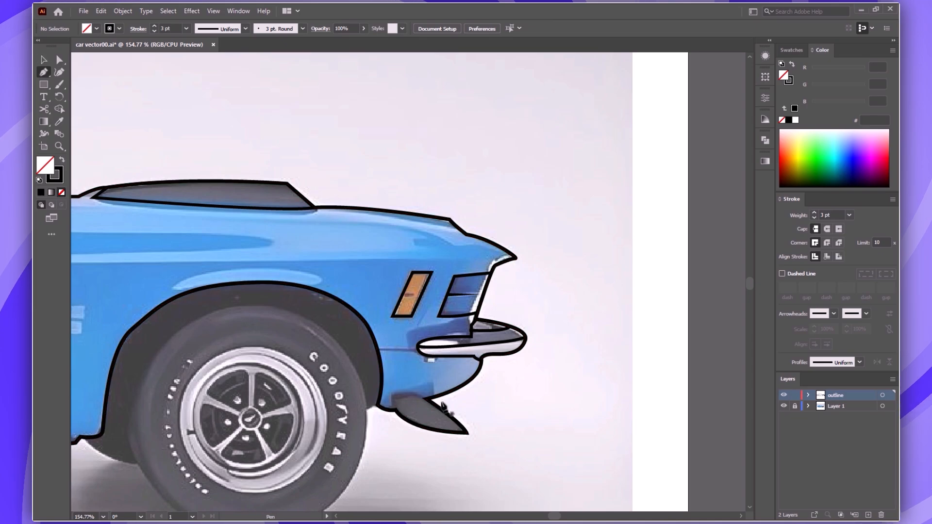
pyautogui.click(441, 402)
pyautogui.click(412, 394)
pyautogui.click(392, 396)
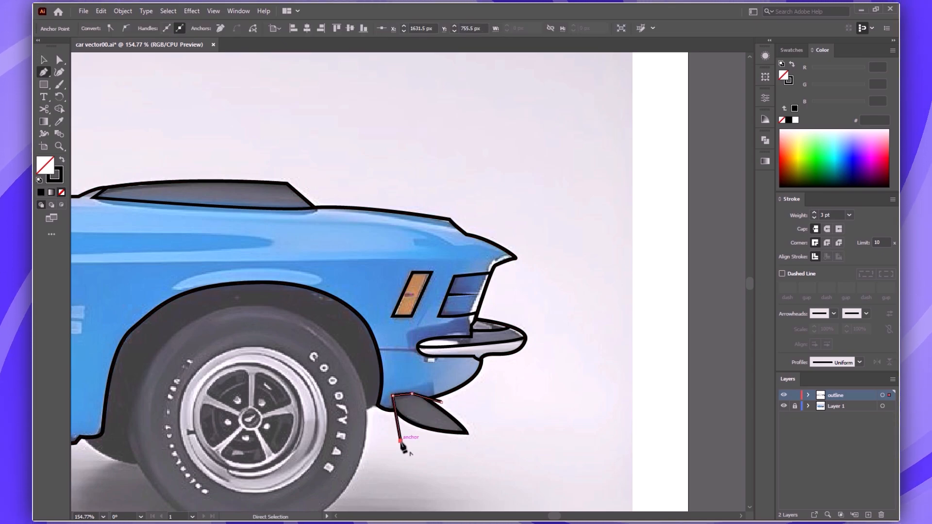
pyautogui.click(400, 442)
pyautogui.hotkey('ctrl', 'a')
pyautogui.hotkey('shift', 'm')
pyautogui.press('v')
pyautogui.click(519, 410)
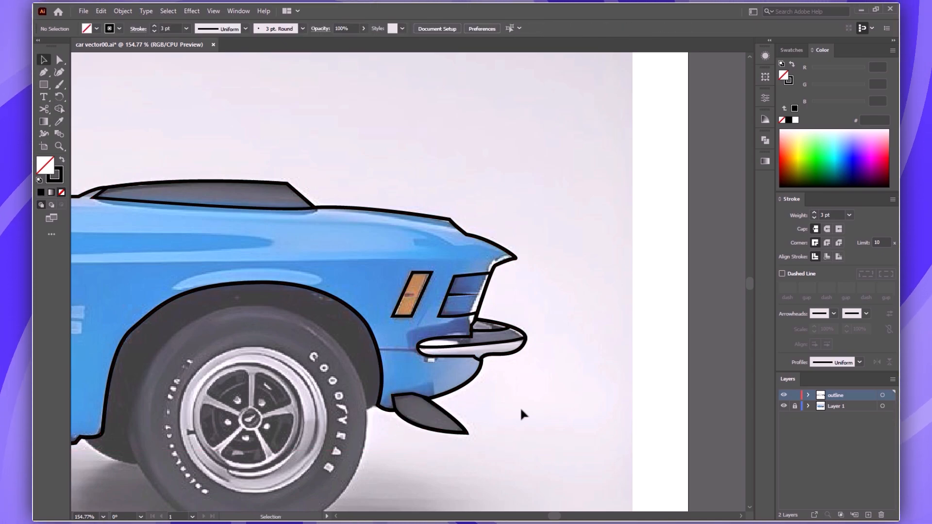
# - Trace the curved front door seam from the base of the windshield pillar down to the rocker panel with a 3 pt stroke
pyautogui.moveTo(430, 361); pyautogui.dragTo(431, 364)
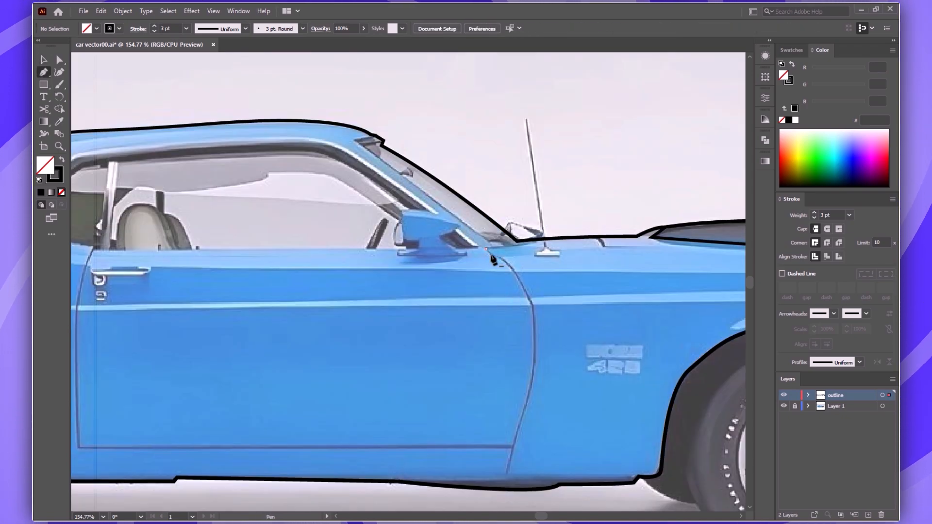
pyautogui.click(509, 262)
pyautogui.click(517, 276)
pyautogui.click(528, 297)
pyautogui.moveTo(531, 304); pyautogui.dragTo(535, 313)
pyautogui.click(512, 446)
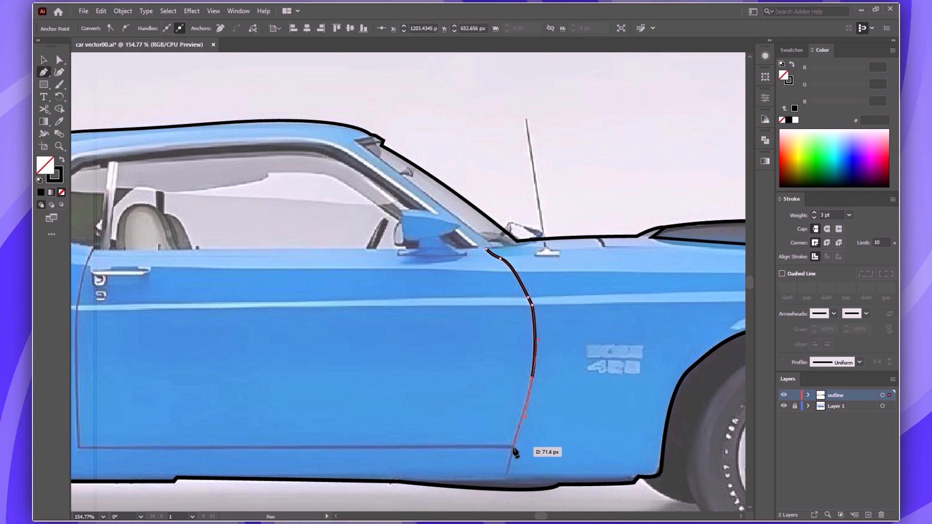
# - Trace the door's rear and lower seam as one path from the window line to the front door seam
pyautogui.hscroll(-5, 423, 323)
pyautogui.scroll(-1, 422, 323)
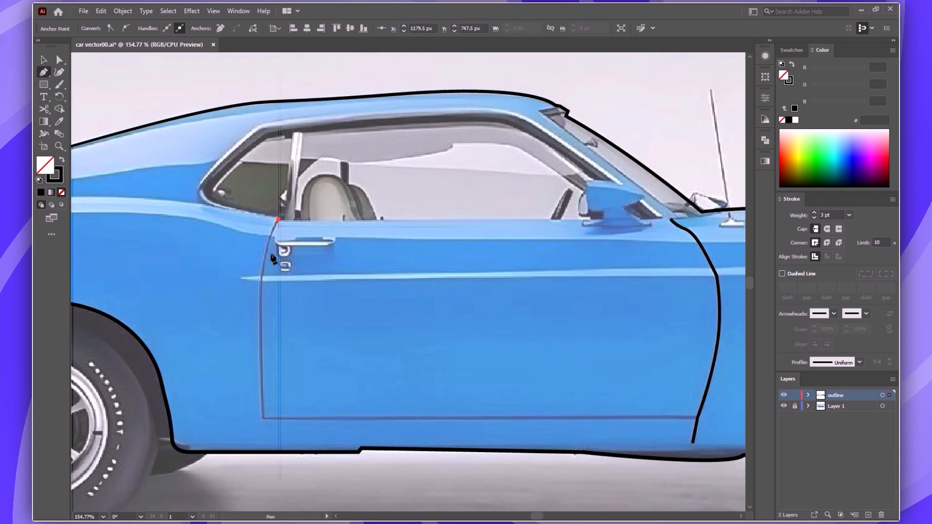
pyautogui.moveTo(262, 276); pyautogui.dragTo(261, 301)
pyautogui.moveTo(262, 419); pyautogui.dragTo(263, 449)
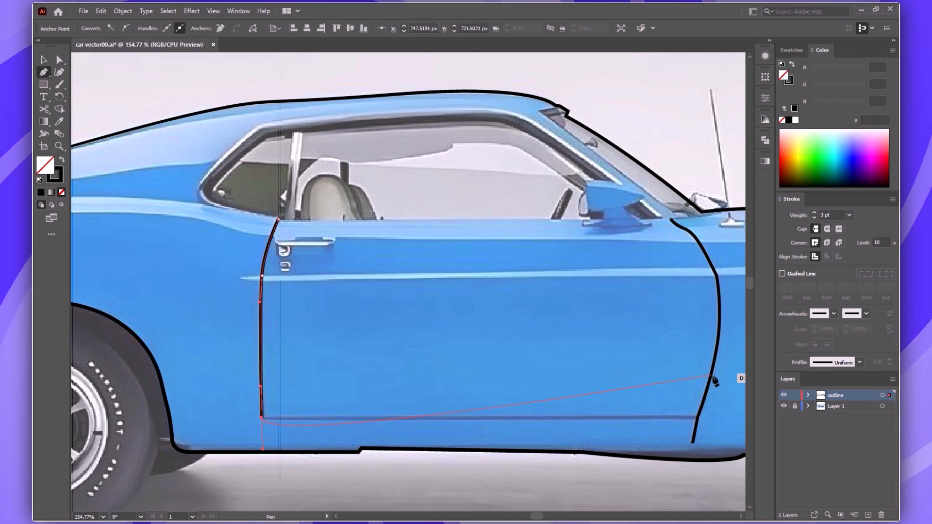
pyautogui.hscroll(6, 265, 424)
pyautogui.scroll(-2, 265, 424)
pyautogui.click(484, 348)
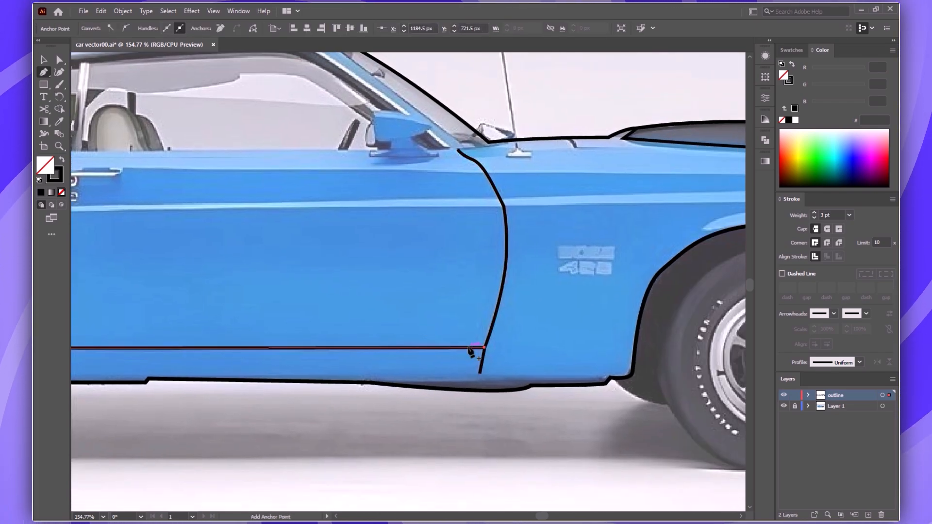
# - Give the front door seam a width profile tapered at both ends, and the rear and lower seam one tapered at a single end
pyautogui.press('v')
pyautogui.hscroll(-4, 397, 276)
pyautogui.click(629, 292)
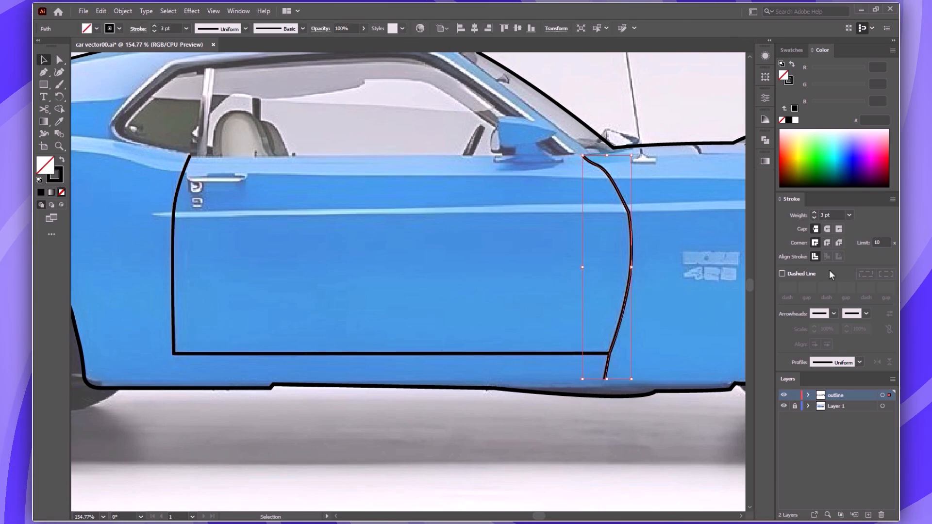
pyautogui.click(859, 362)
pyautogui.click(834, 446)
pyautogui.click(661, 441)
pyautogui.click(189, 165)
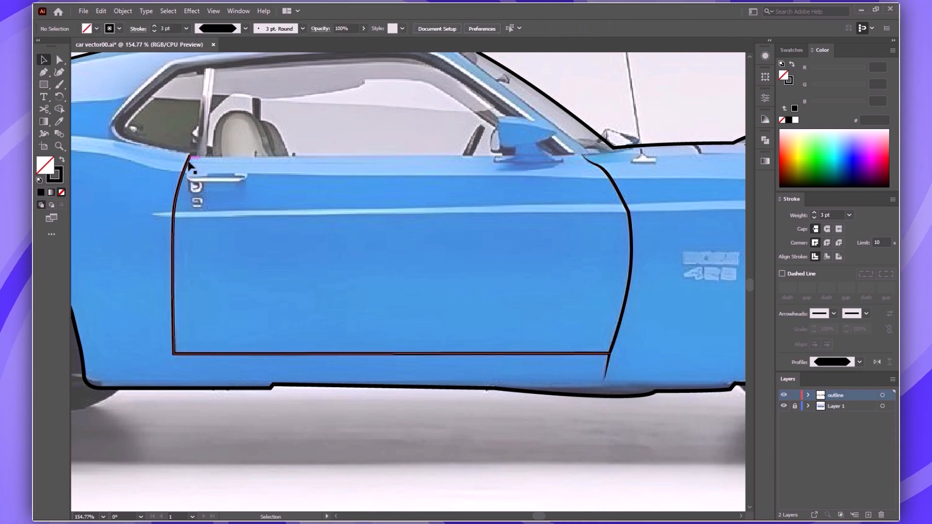
pyautogui.click(250, 266)
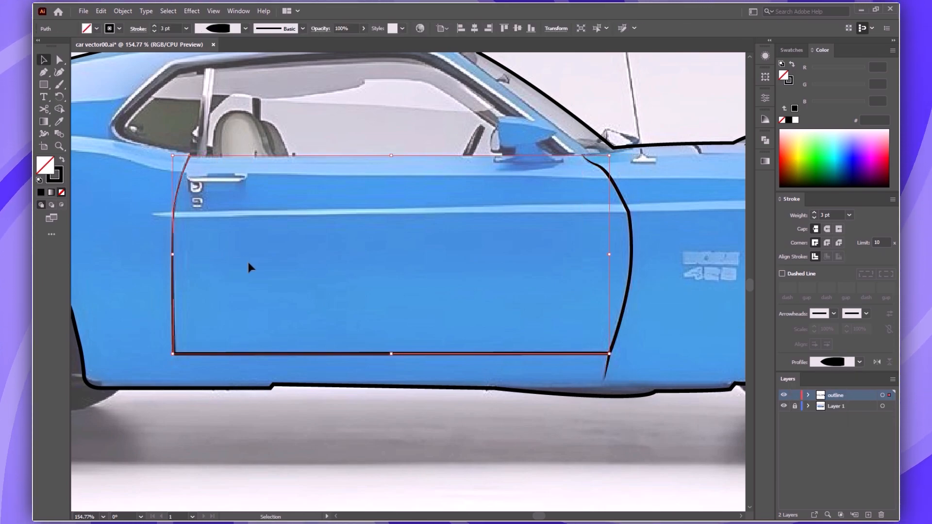
# - Trace the side mirror housing as a closed path and set its stroke weight to 3 pt
pyautogui.scroll(5, 516, 353)
pyautogui.click(471, 294)
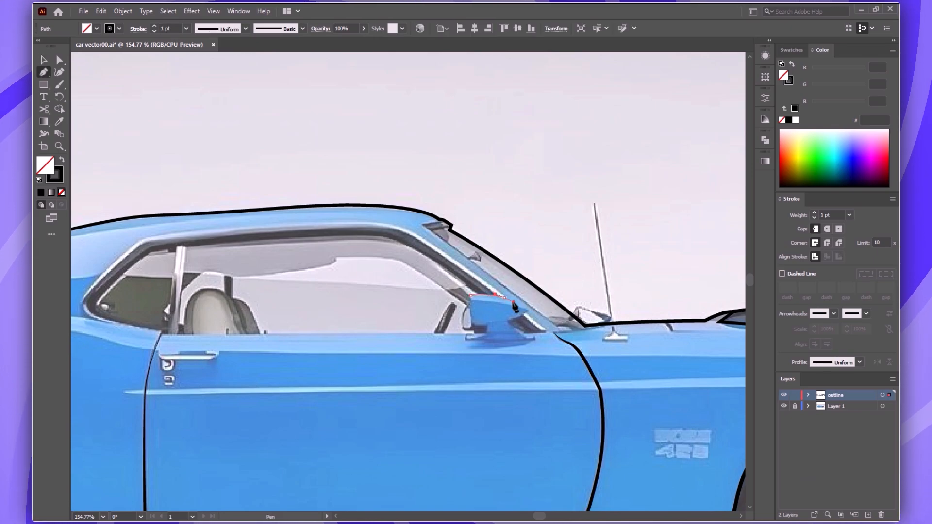
pyautogui.click(528, 310)
pyautogui.click(521, 319)
pyautogui.click(501, 322)
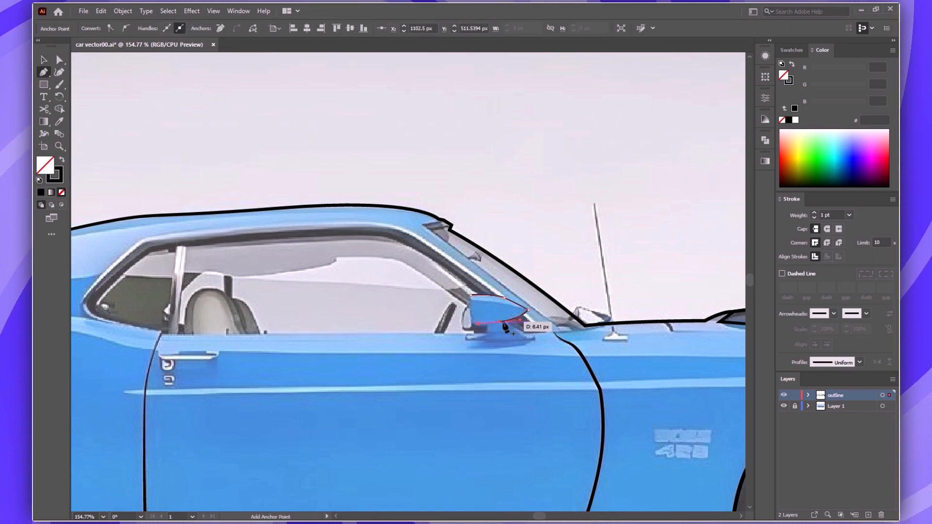
pyautogui.click(479, 324)
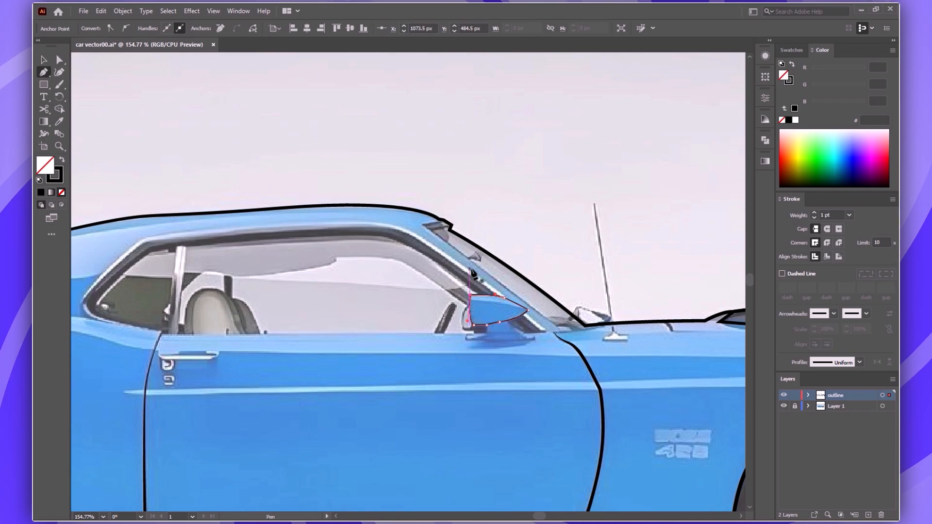
pyautogui.write('3')
pyautogui.press('Return')
pyautogui.keyDown('ctrl'); pyautogui.click(526, 359); pyautogui.keyUp('ctrl')
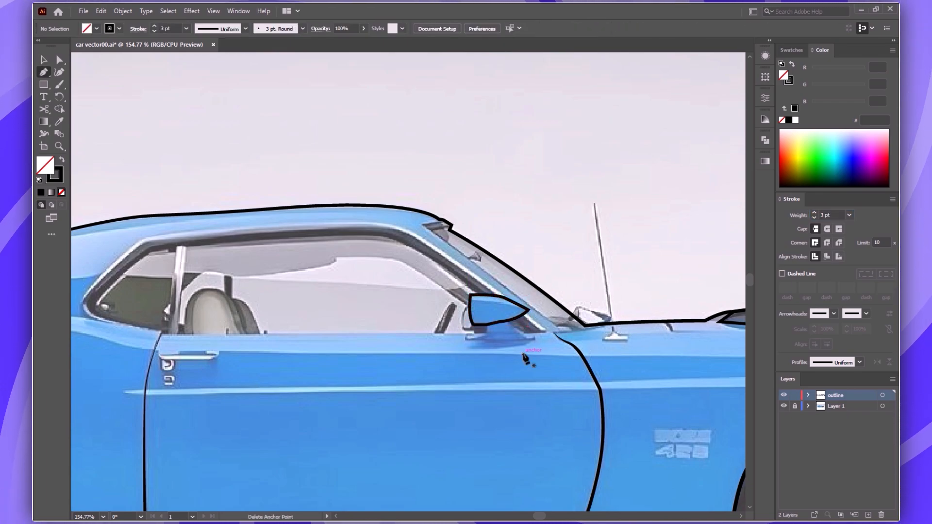
# - Trace the mirror's foot and base below the housing and trim the overlap between them with the Shape Builder tool
pyautogui.moveTo(514, 325); pyautogui.dragTo(490, 321)
pyautogui.hotkey('shift', 'm')
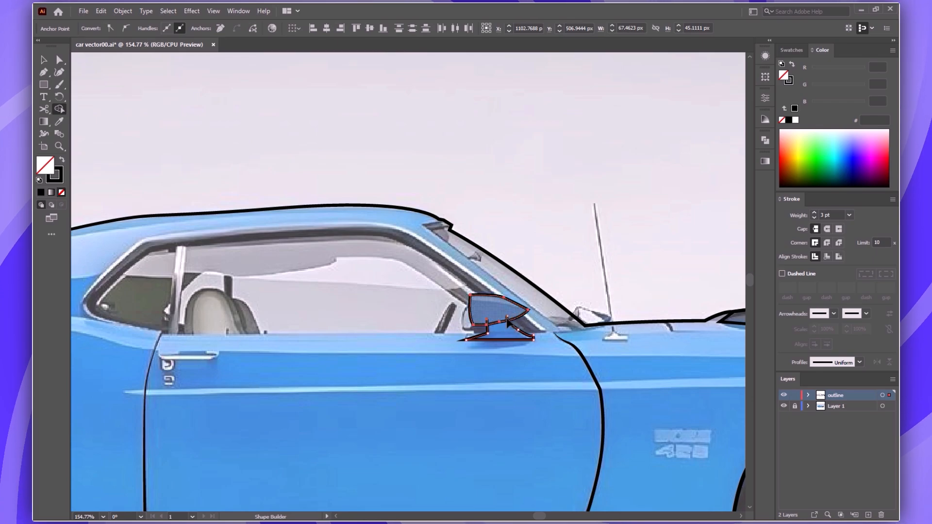
pyautogui.click(507, 322)
pyautogui.press('v')
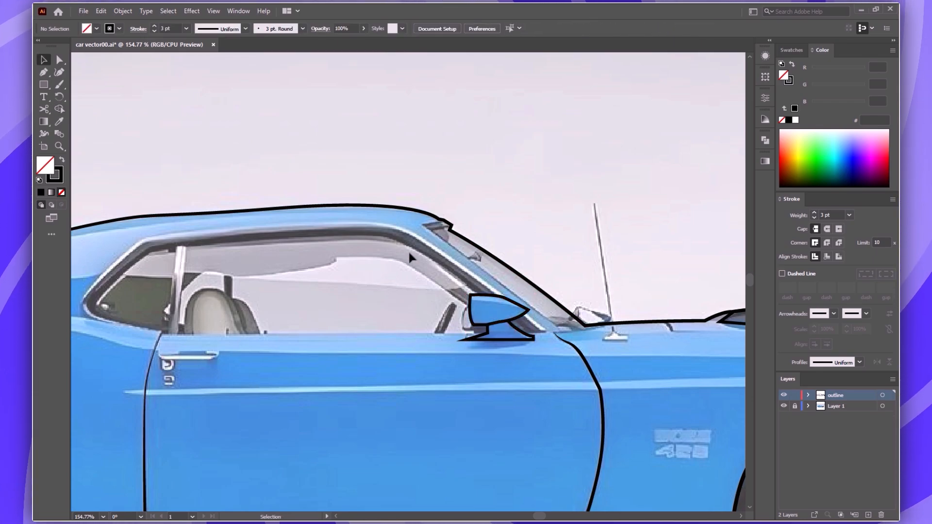
# - Trace the windshield's lower and pillar-side edges and the dark strip at its top, letting the ends overlap the body outline
pyautogui.moveTo(586, 333); pyautogui.dragTo(592, 322)
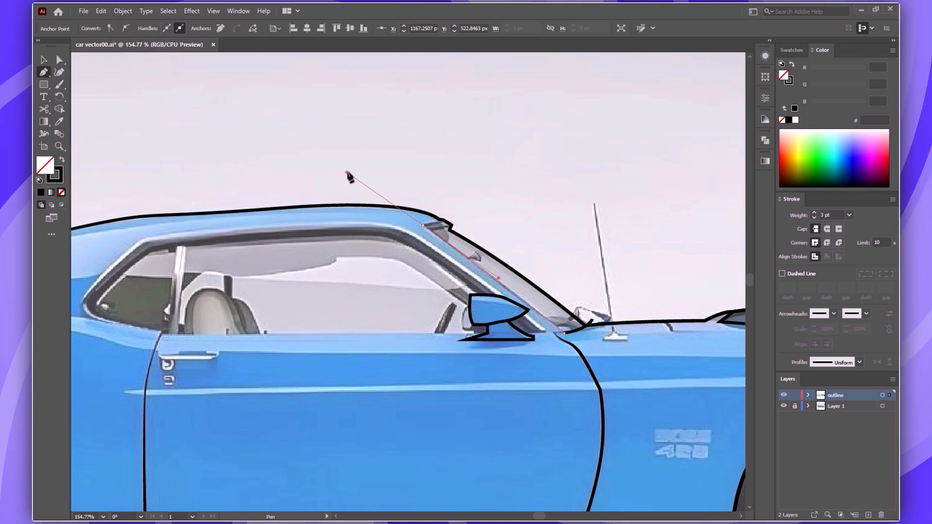
pyautogui.click(422, 225)
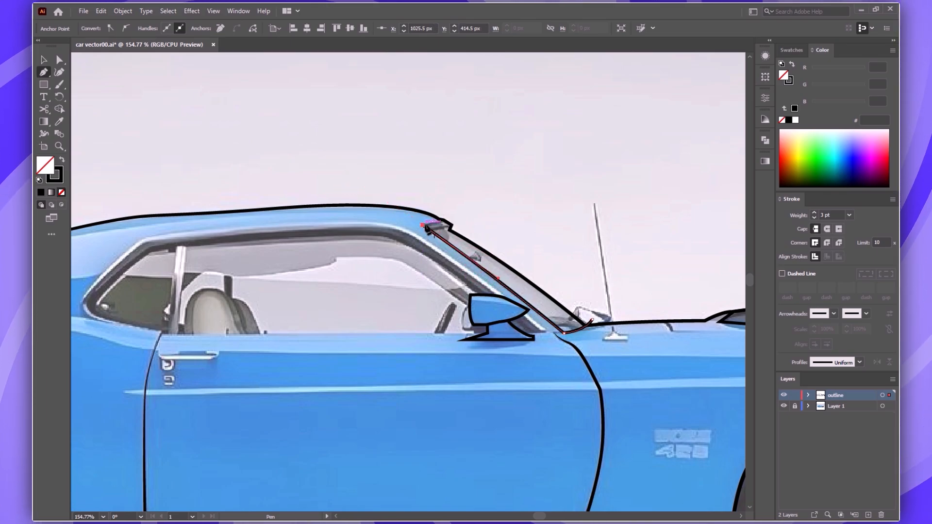
pyautogui.click(457, 224)
pyautogui.moveTo(429, 229); pyautogui.dragTo(419, 230)
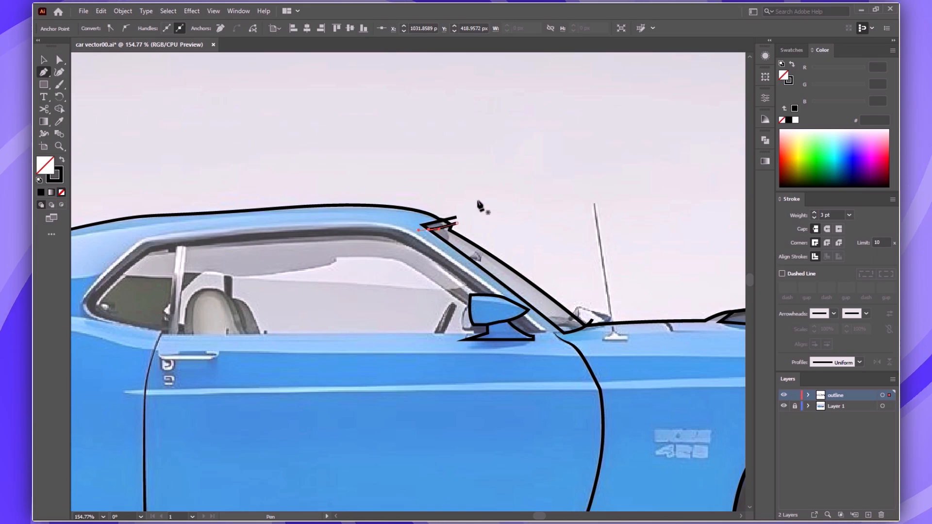
# - Trim the windshield strip's line ends outside the roof outline with the Shape Builder tool and deselect everything
pyautogui.hotkey('ctrl', 'a')
pyautogui.hotkey('shift', 'm')
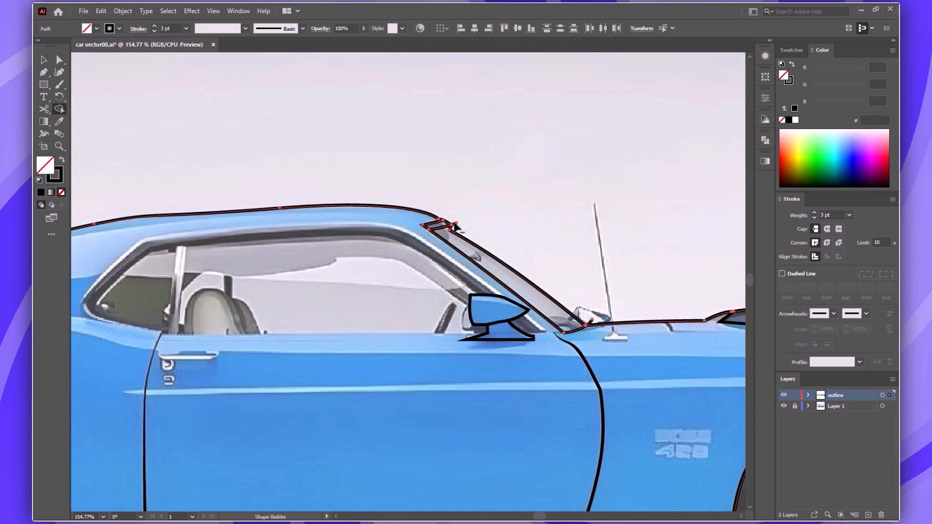
pyautogui.hotkey('ctrl', 'shift', 'a')
# - Trace the outer frame of the side windows as a closed path along the front pillar, roof rail, rear corner and top of the door
pyautogui.press('p')
pyautogui.moveTo(498, 220); pyautogui.dragTo(582, 223)
pyautogui.click(630, 334)
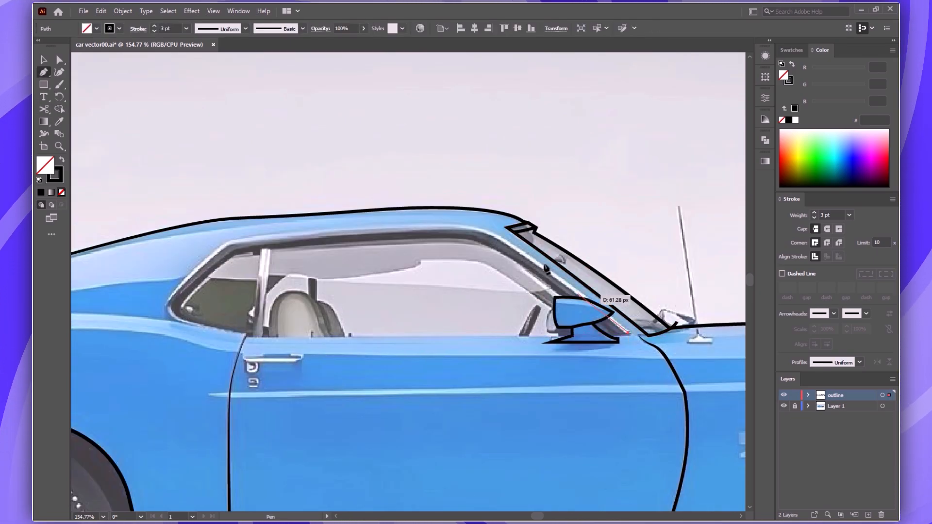
pyautogui.moveTo(479, 229); pyautogui.dragTo(455, 227)
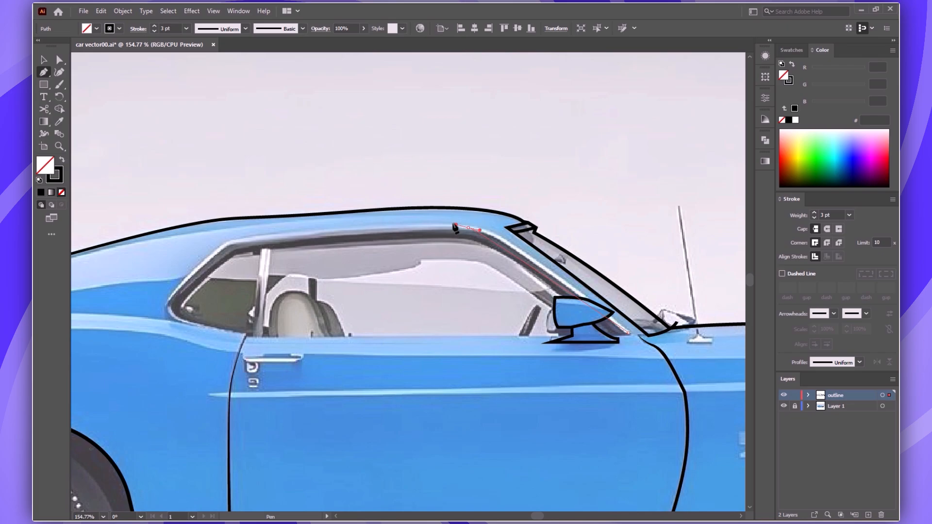
pyautogui.moveTo(226, 244); pyautogui.dragTo(196, 253)
pyautogui.moveTo(169, 308); pyautogui.dragTo(166, 323)
pyautogui.click(226, 244)
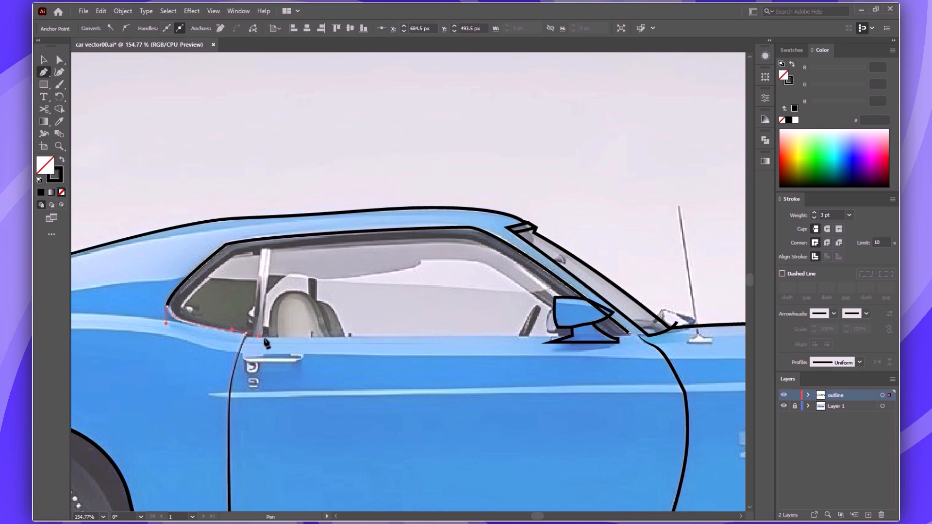
pyautogui.moveTo(246, 334); pyautogui.dragTo(262, 336)
pyautogui.hotkey('ctrl', 'z')
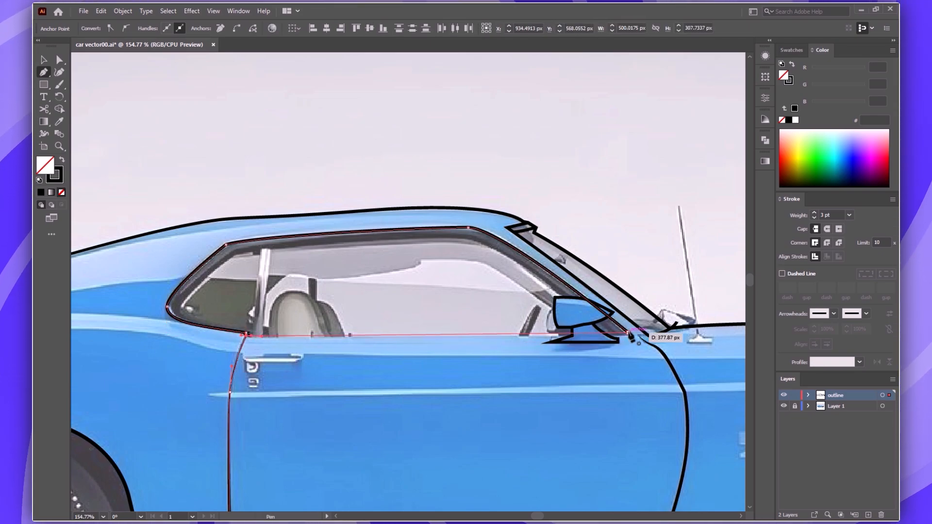
pyautogui.moveTo(628, 333); pyautogui.dragTo(641, 329)
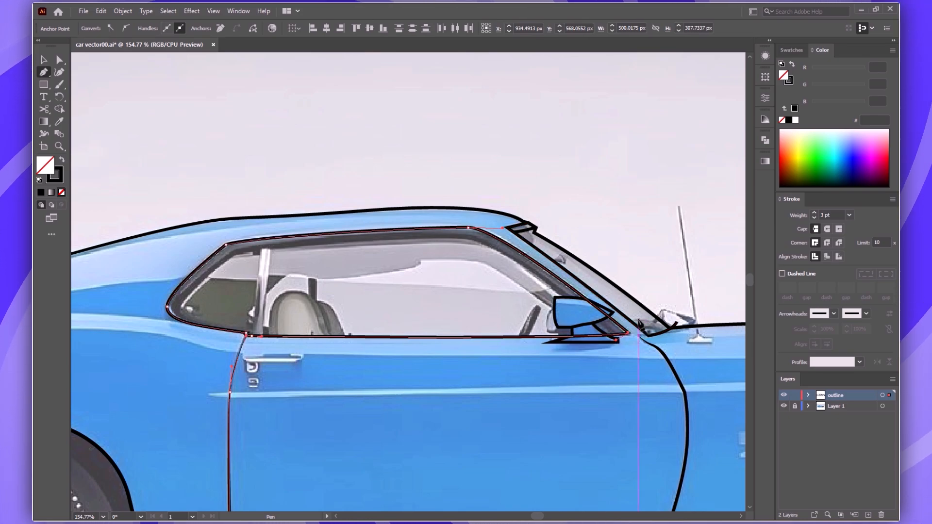
# - Place a smaller copy of the side window outline inside the frame and cut away the copy's bottom segment with the Scissors tool
pyautogui.press('v')
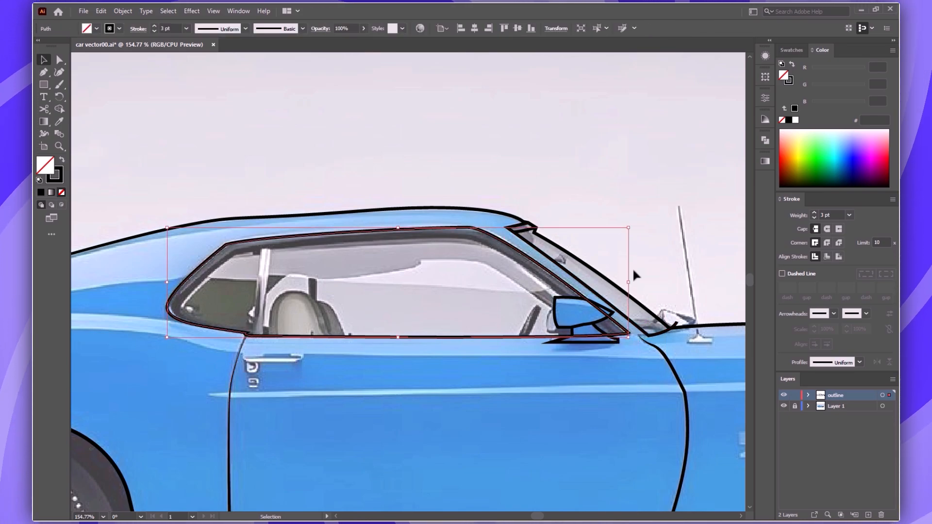
pyautogui.moveTo(631, 284); pyautogui.dragTo(612, 293)
pyautogui.press('c')
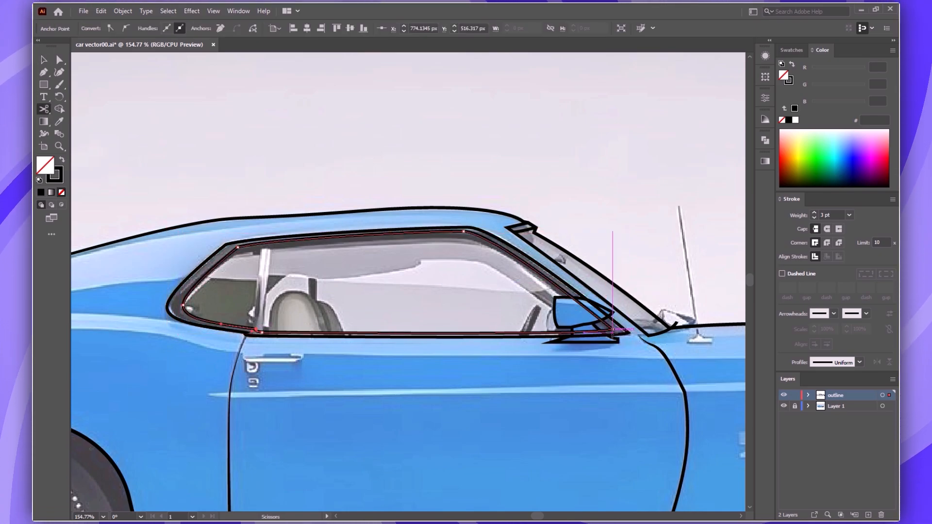
pyautogui.click(612, 332)
pyautogui.press('v')
pyautogui.click(457, 334)
pyautogui.press('Delete')
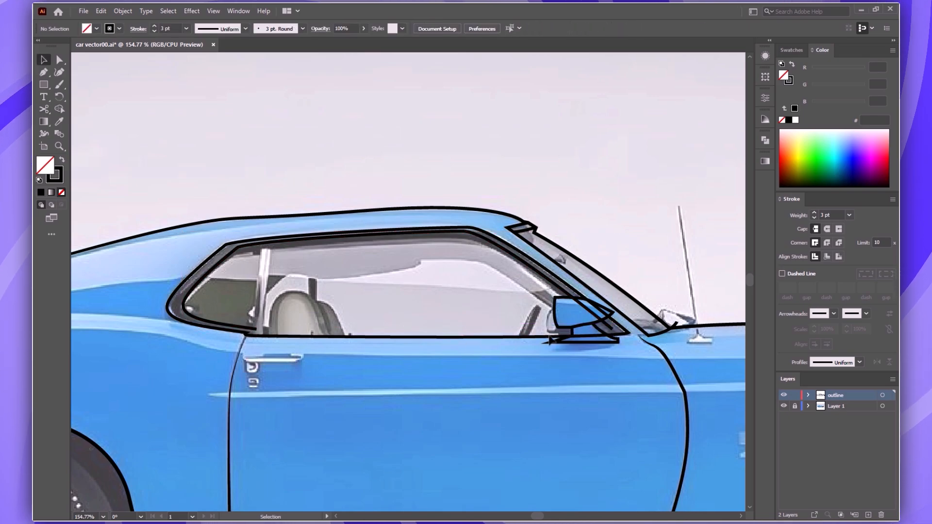
# - Extend both ends of the inner side window line across the door's top edge and adjust its roof corners to follow the glass
pyautogui.click(249, 336)
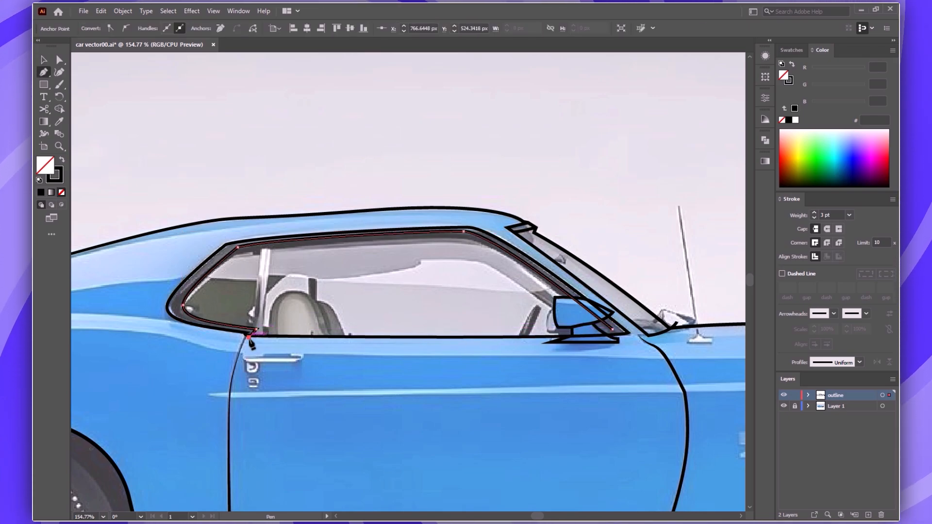
pyautogui.click(613, 330)
pyautogui.click(618, 339)
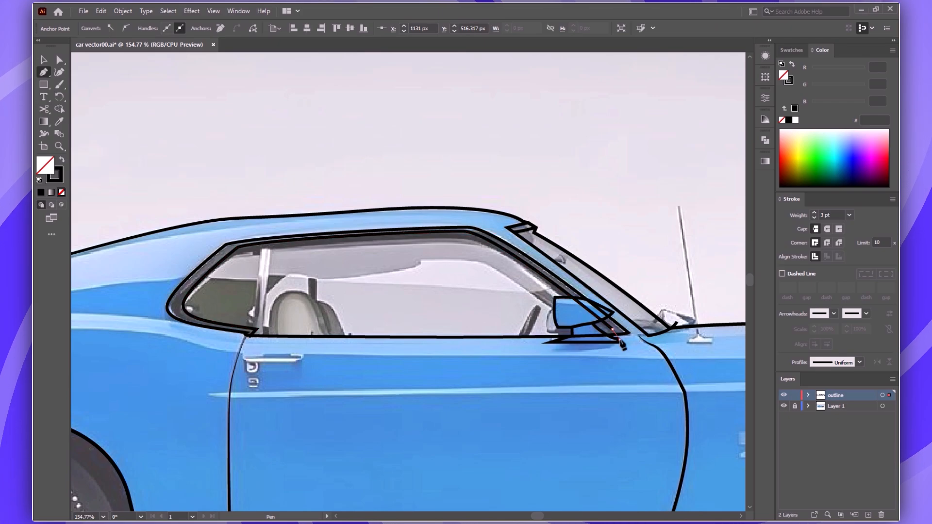
pyautogui.press('a')
pyautogui.moveTo(463, 232); pyautogui.dragTo(466, 239)
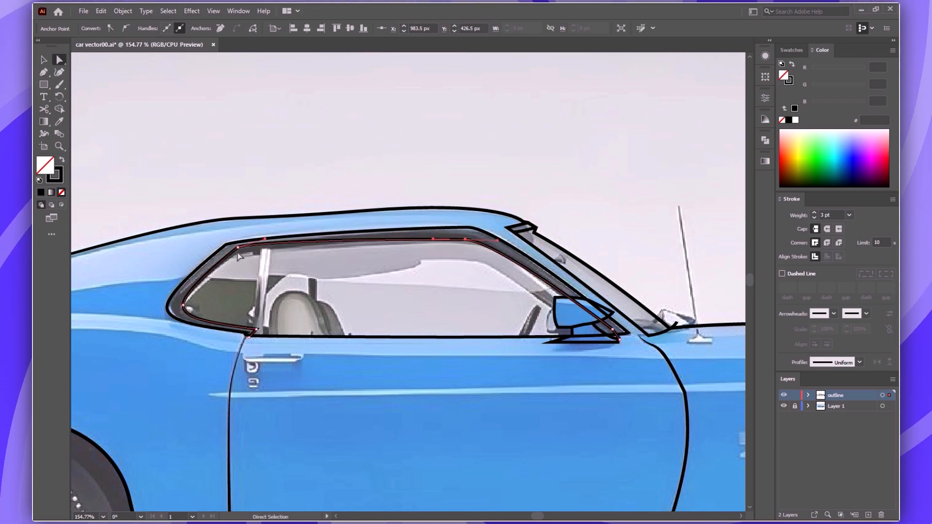
pyautogui.moveTo(238, 247); pyautogui.dragTo(236, 254)
pyautogui.moveTo(618, 340); pyautogui.dragTo(617, 343)
pyautogui.press('v')
pyautogui.click(564, 196)
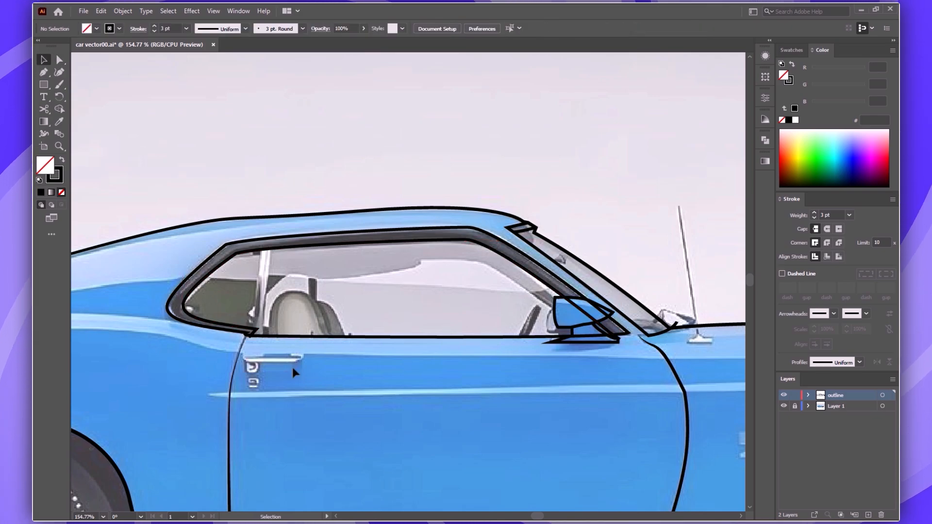
# - Trim the inner window line's ends below the door's top edge with Shape Builder and clear the leftover stub beside the mirror
pyautogui.hotkey('ctrl', 'a')
pyautogui.hotkey('shift', 'm')
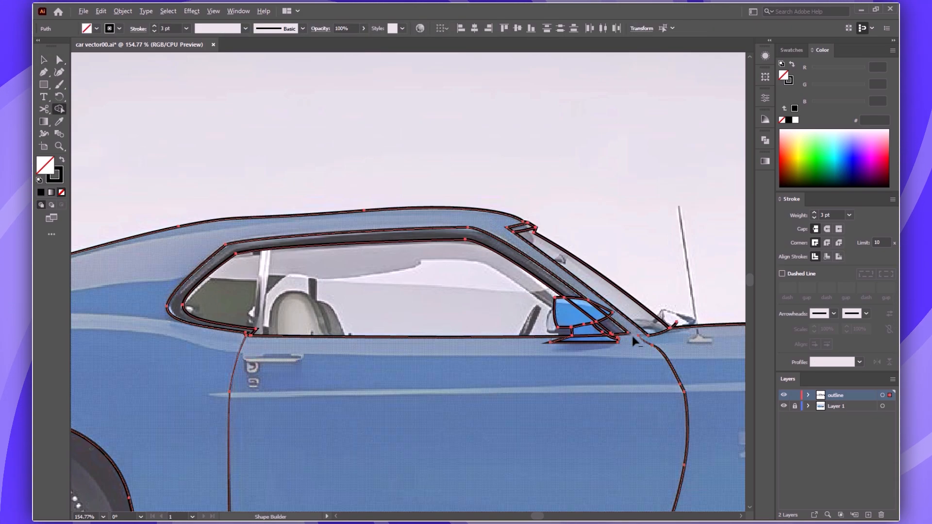
pyautogui.press('v')
pyautogui.click(629, 337)
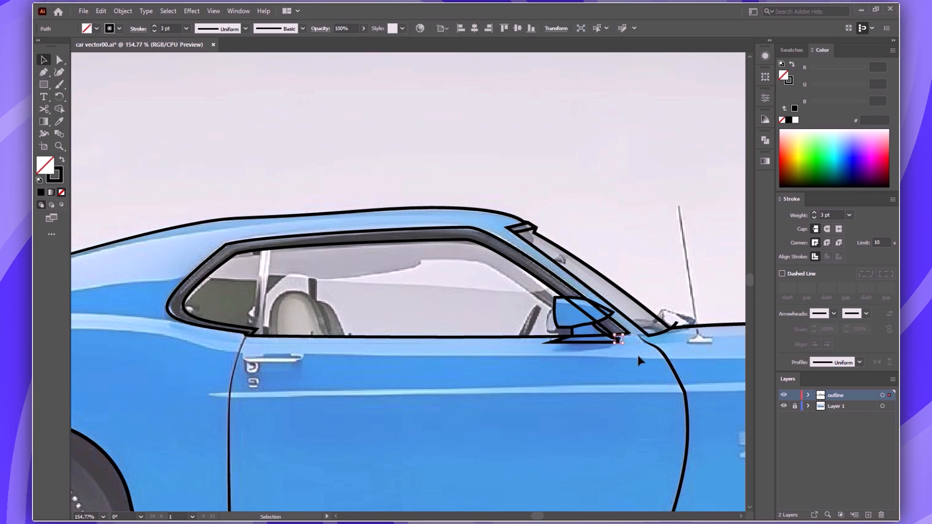
# - Trim away the window frame lines that cross the mirror housing and its base with the Shape Builder tool
pyautogui.click(585, 314)
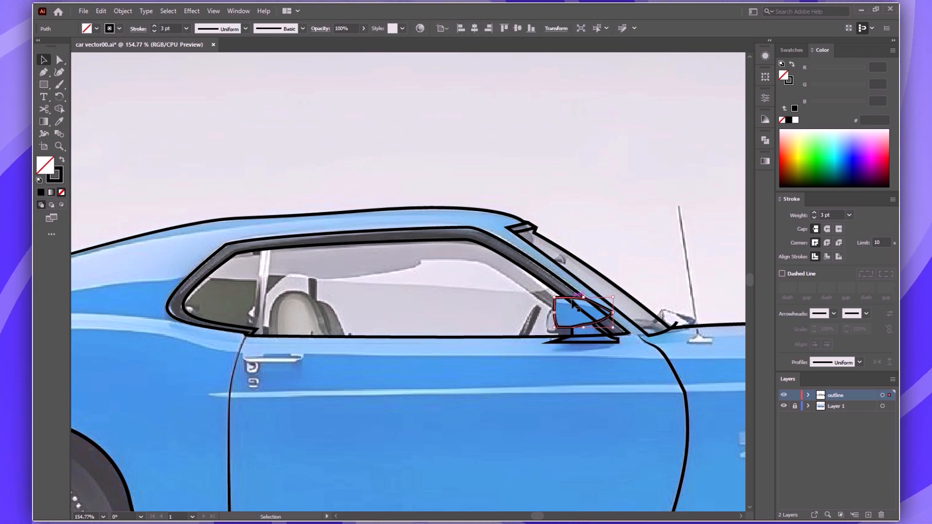
pyautogui.keyDown('shift'); pyautogui.click(555, 303); pyautogui.keyUp('shift')
pyautogui.hotkey('shift', 'm')
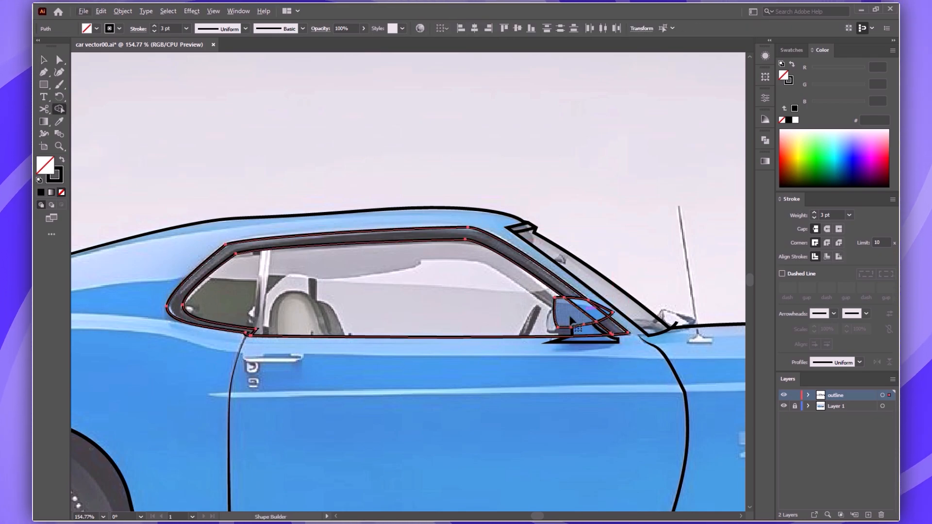
pyautogui.press('v')
pyautogui.click(593, 339)
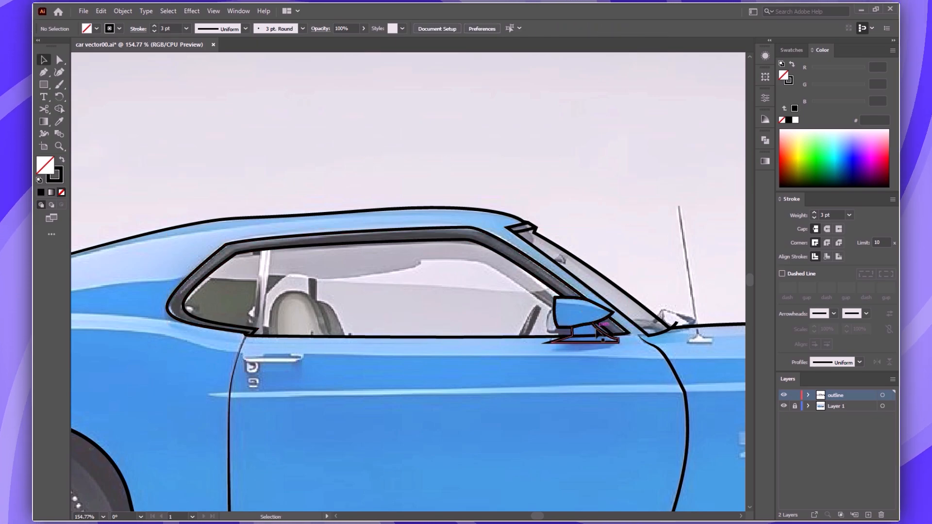
pyautogui.keyDown('shift'); pyautogui.click(594, 340); pyautogui.keyUp('shift')
pyautogui.hotkey('shift', 'm')
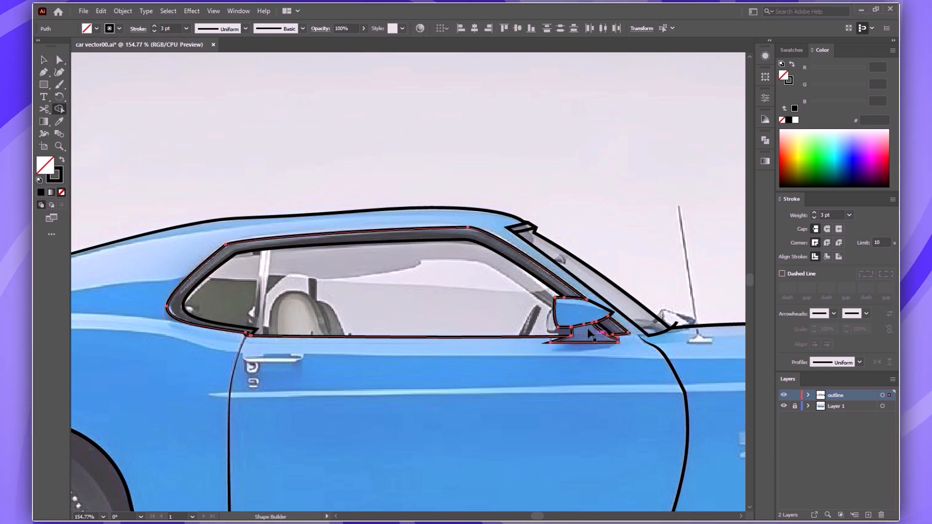
pyautogui.click(589, 334)
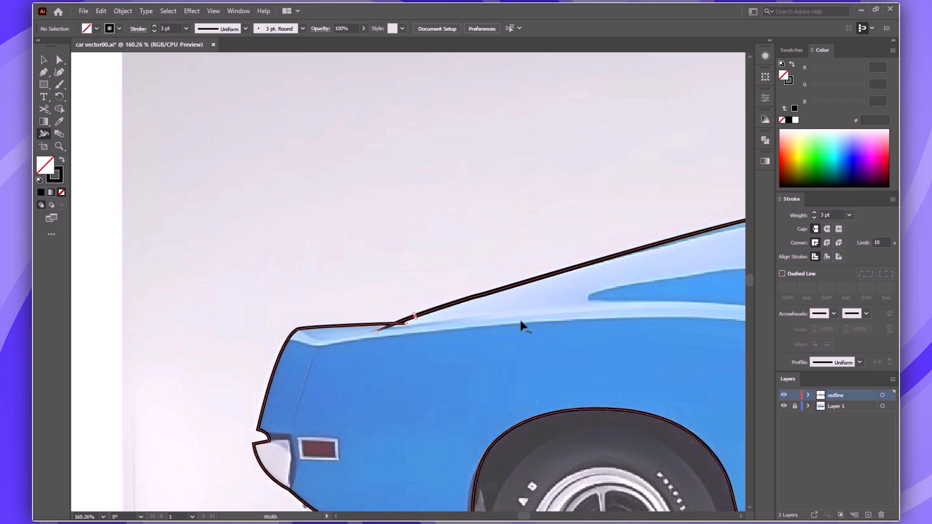
# - Set the stroke weight of the car body outline to 3 pt
pyautogui.press('v')
pyautogui.moveTo(566, 216); pyautogui.dragTo(512, 203)
pyautogui.click(509, 261)
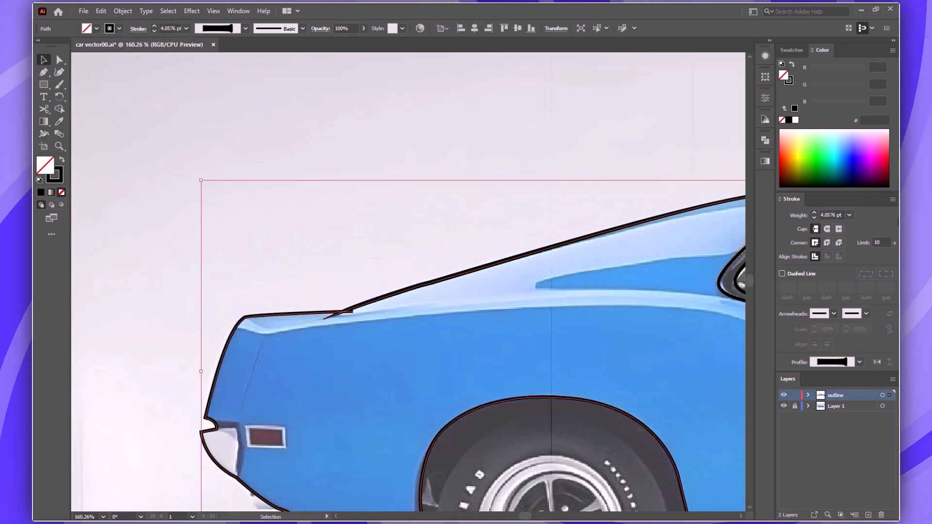
pyautogui.click(814, 218)
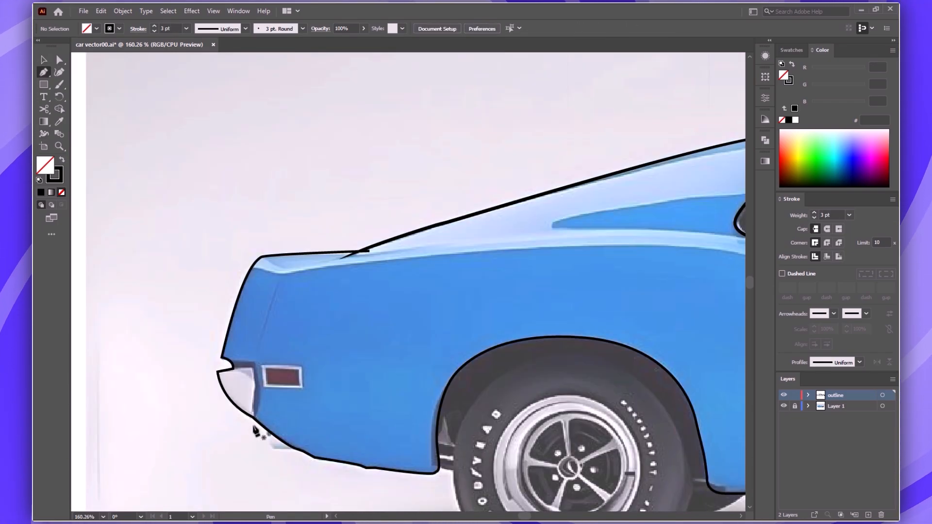
# - Trace the rear bumper's upper and inner edges and draw a rectangle over the red rear side marker light
pyautogui.click(252, 427)
pyautogui.click(256, 389)
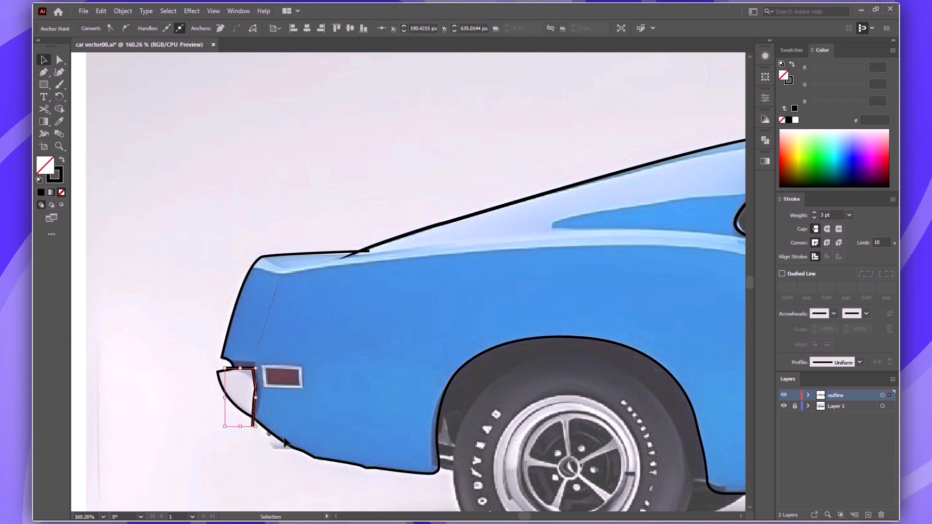
pyautogui.click(281, 401)
pyautogui.moveTo(301, 386); pyautogui.dragTo(302, 387)
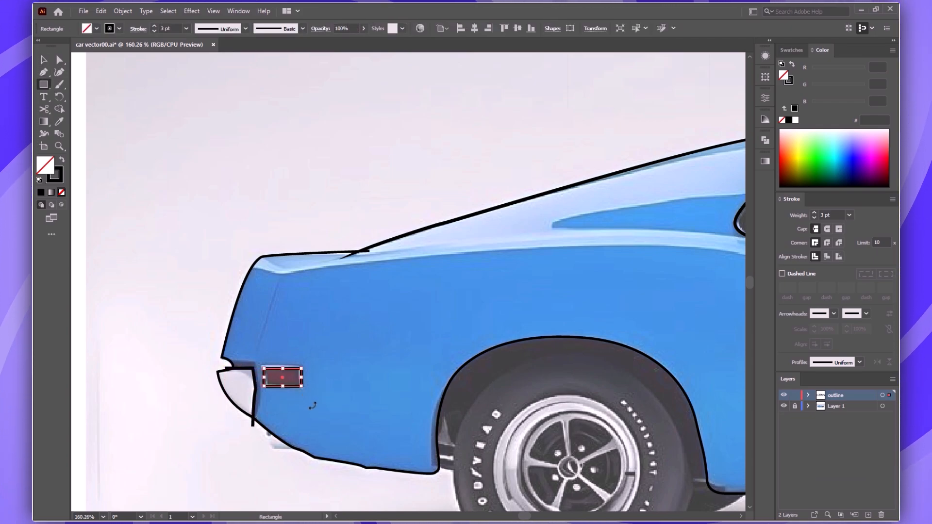
pyautogui.press('v')
# - Change the body outline's stroke width profile to Uniform and deselect it
pyautogui.click(227, 397)
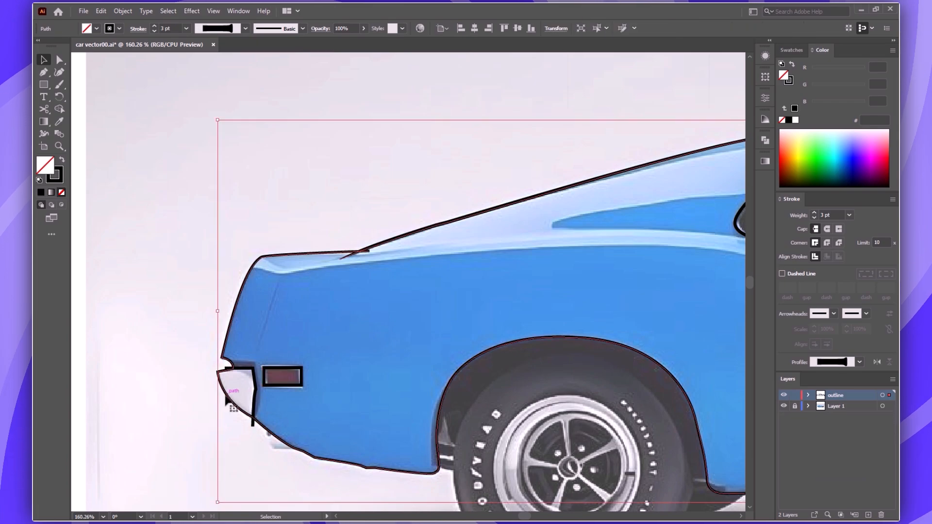
pyautogui.click(224, 27)
pyautogui.click(216, 50)
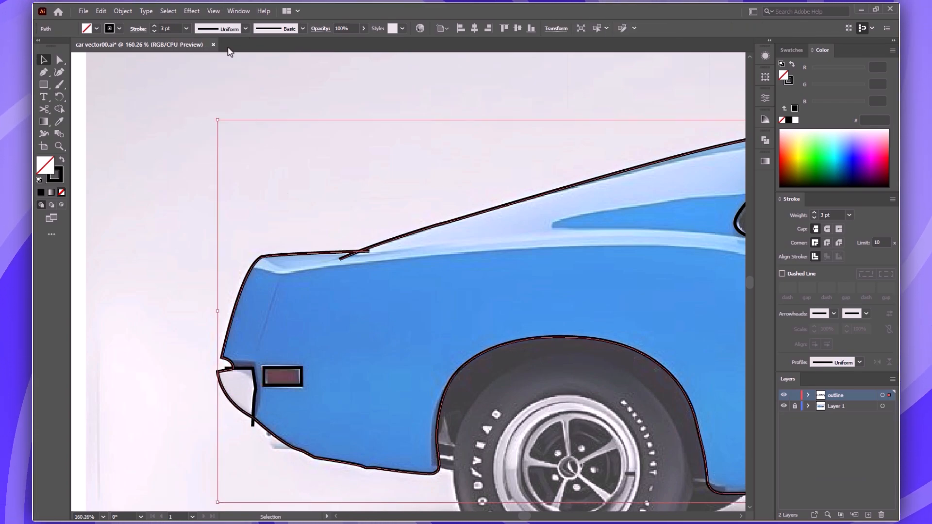
pyautogui.click(343, 301)
# - Trim the rear bumper line's ends that stick out past the body outline with the Shape Builder tool
pyautogui.hotkey('ctrl', 'a')
pyautogui.hotkey('shift', 'm')
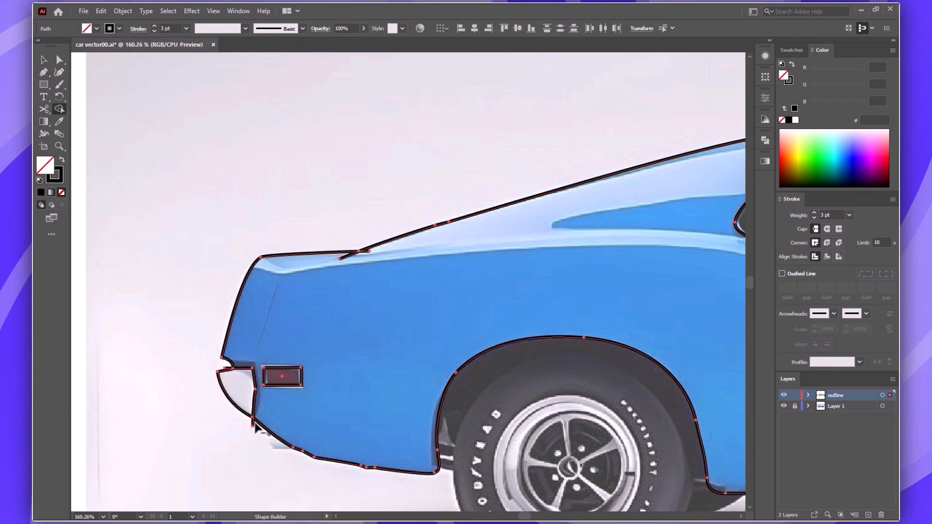
pyautogui.moveTo(205, 447); pyautogui.dragTo(185, 413)
# - Trace the small light-coloured lip under the rear bumper and trim its ends inside the body with the Shape Builder tool
pyautogui.press('p')
pyautogui.click(260, 395)
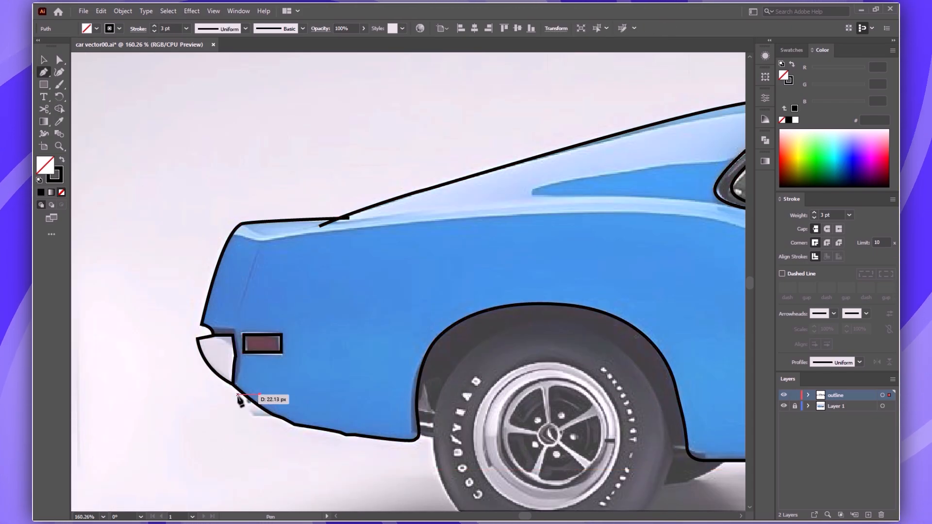
pyautogui.click(237, 394)
pyautogui.click(251, 416)
pyautogui.click(286, 417)
pyautogui.hotkey('ctrl', 'a')
pyautogui.hotkey('shift', 'm')
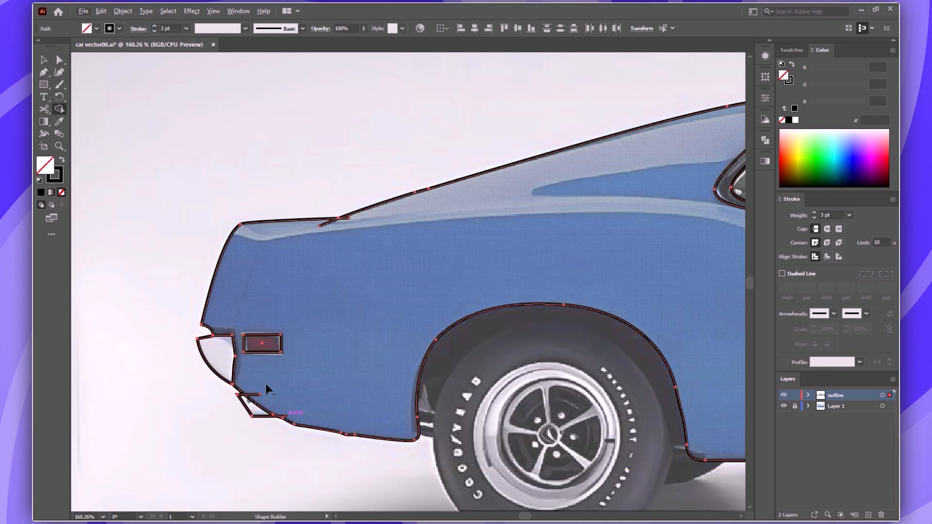
pyautogui.hotkey('ctrl', 'shift', 'a')
# - Trace the dark gap around the rear bumper and trim its end outside the body with the Shape Builder tool
pyautogui.press('p')
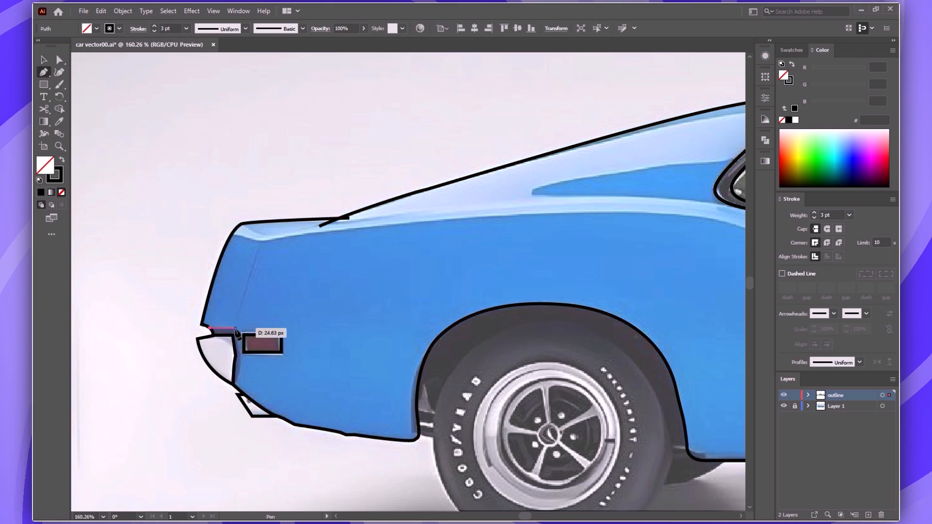
pyautogui.click(240, 357)
pyautogui.hotkey('ctrl', 'a')
pyautogui.hotkey('shift', 'm')
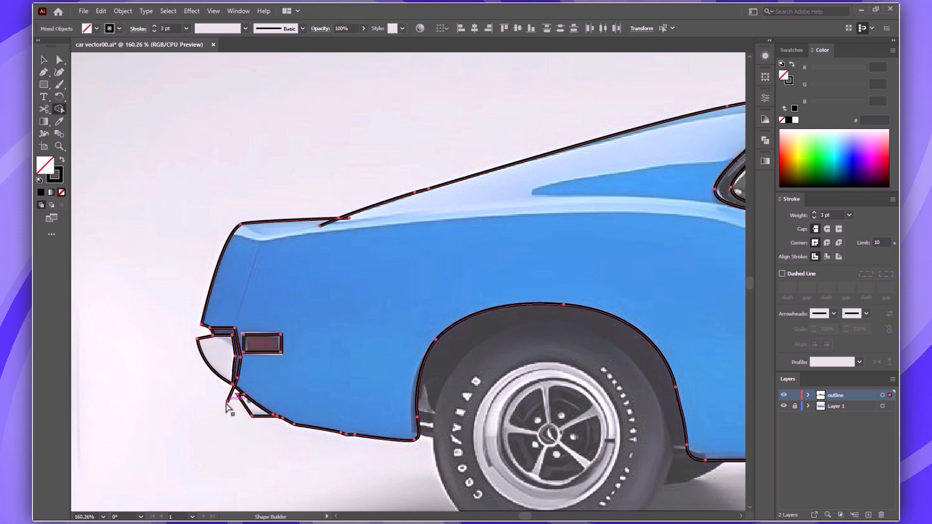
pyautogui.press('v')
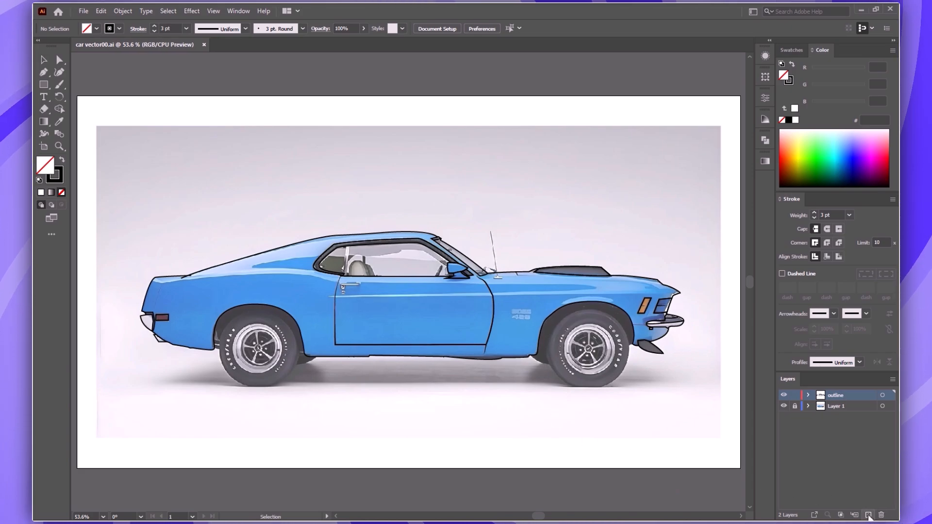
# - Add a new layer above the outline layer and name it tires
pyautogui.click(869, 515)
pyautogui.doubleClick(839, 395)
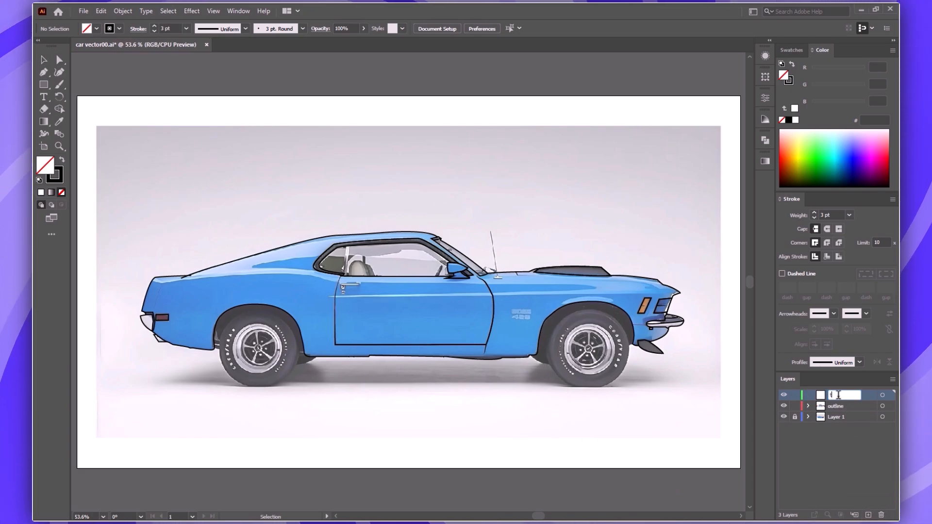
pyautogui.write('tire')
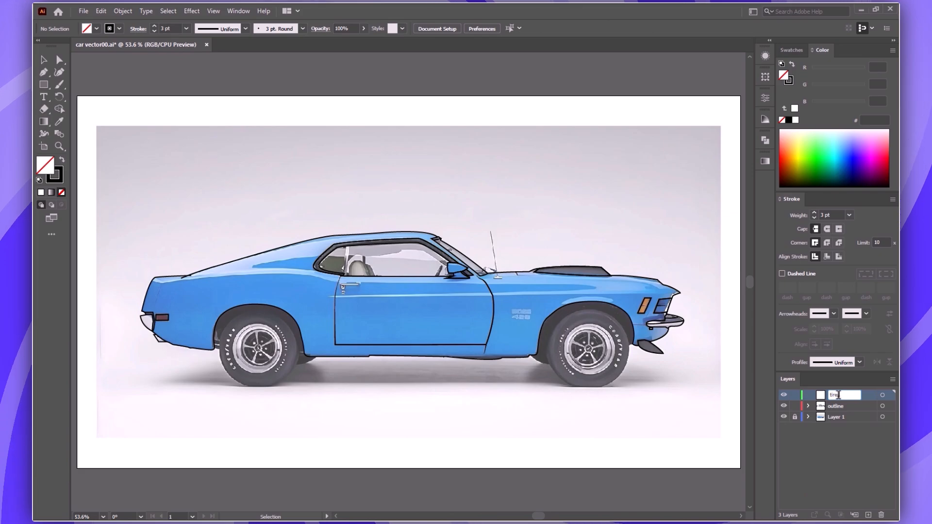
pyautogui.write('l')
# - Draw concentric circles on the rear wheel for the hub, the rim rings of about 92, 112 and 136 px, and the 220 px tire
pyautogui.scroll(5, 249, 351)
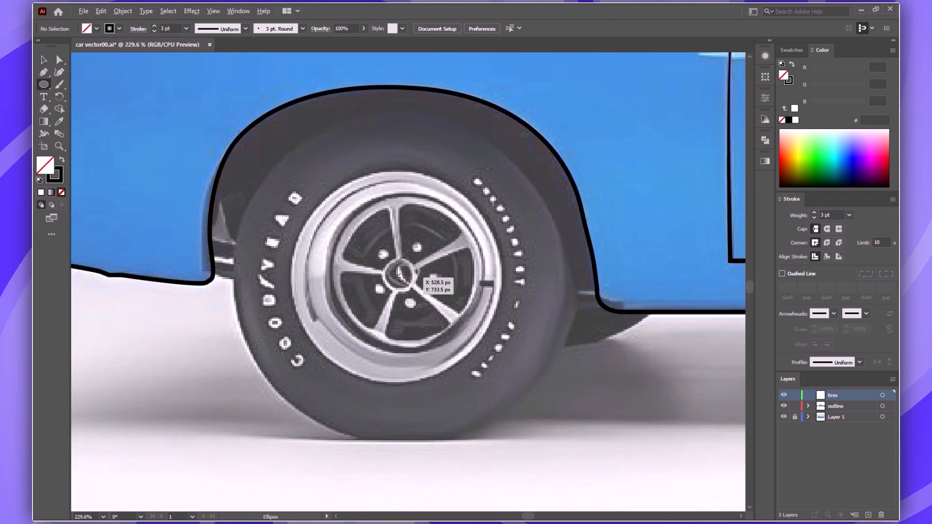
pyautogui.moveTo(401, 275); pyautogui.dragTo(504, 276)
pyautogui.hotkey('ctrl', 'c')
pyautogui.hotkey('ctrl', 'f')
pyautogui.moveTo(504, 275); pyautogui.dragTo(566, 278)
pyautogui.press('v')
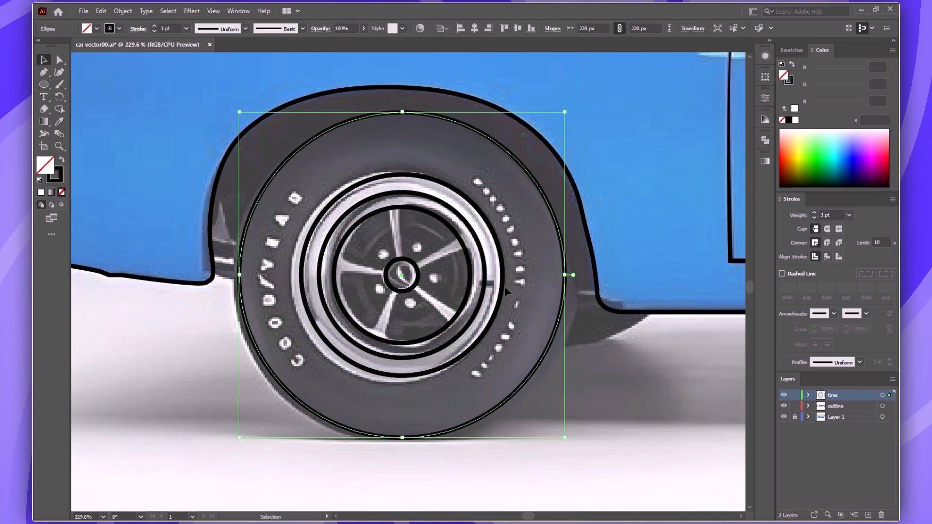
# - Group the rear wheel's outer 220 px tire circle with a 136 px rim circle
pyautogui.click(808, 395)
pyautogui.click(882, 449)
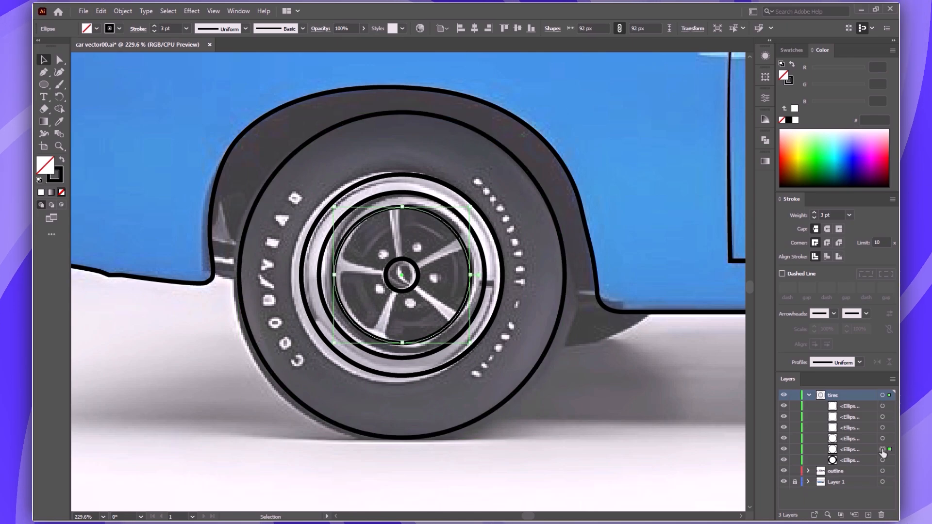
pyautogui.click(882, 460)
pyautogui.click(883, 406)
pyautogui.click(883, 417)
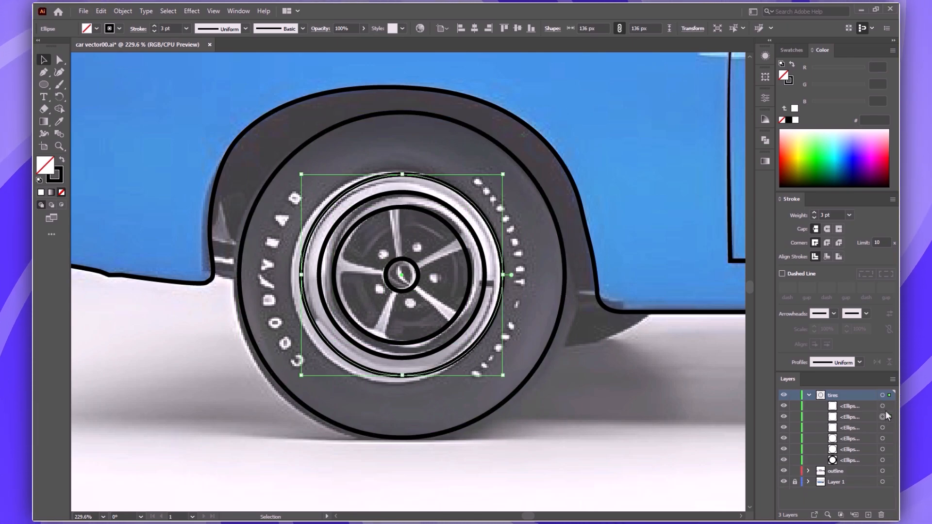
pyautogui.keyDown('shift'); pyautogui.click(883, 406); pyautogui.keyUp('shift')
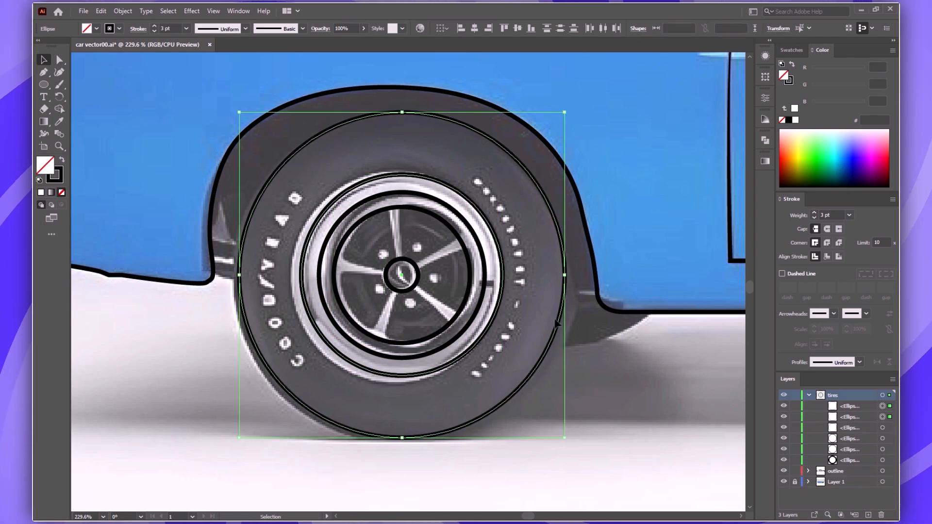
pyautogui.rightClick(553, 104)
pyautogui.click(583, 167)
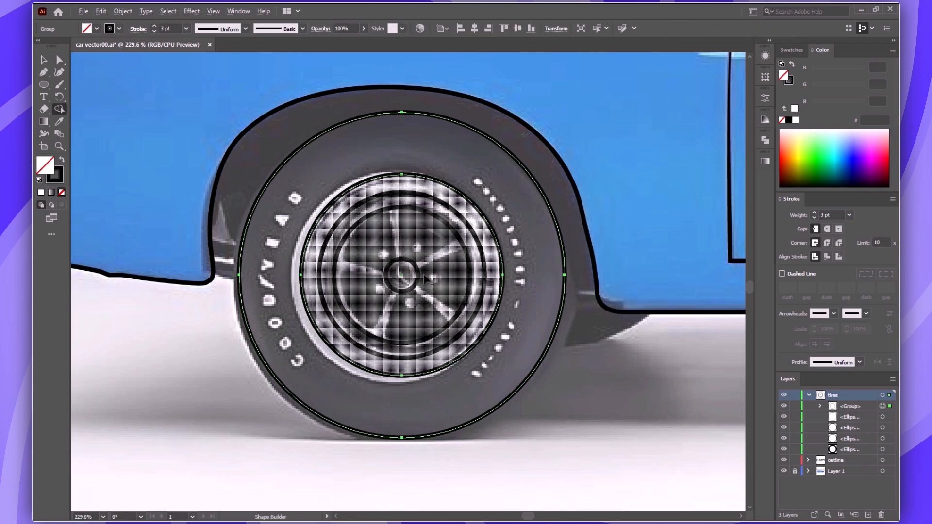
# - Cut the rim area out of the tire shape, fill the remaining ring with gray 827F7F, and lock it
pyautogui.doubleClick(55, 178)
pyautogui.click(381, 103)
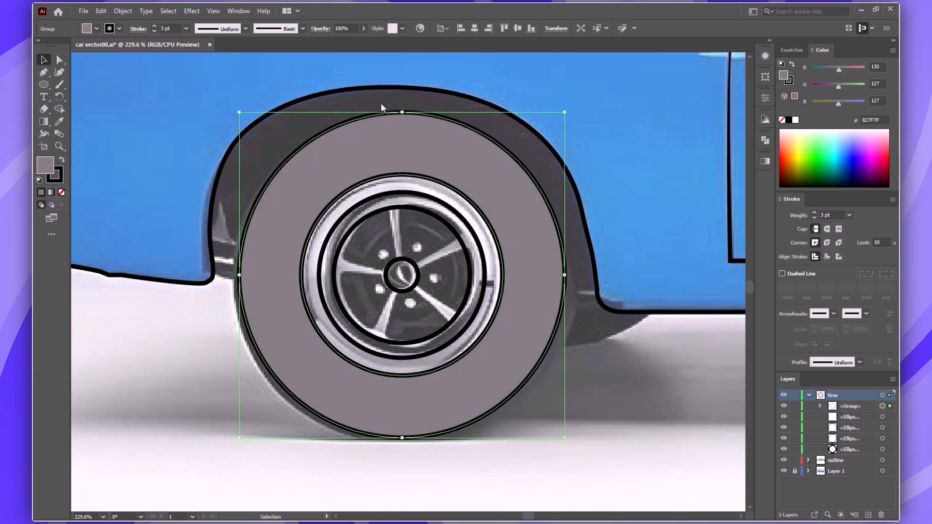
pyautogui.hotkey('ctrl', '2')
# - Cut a copy of the 112 px rim circle out of the 136 px circle and lock the resulting ring
pyautogui.click(498, 307)
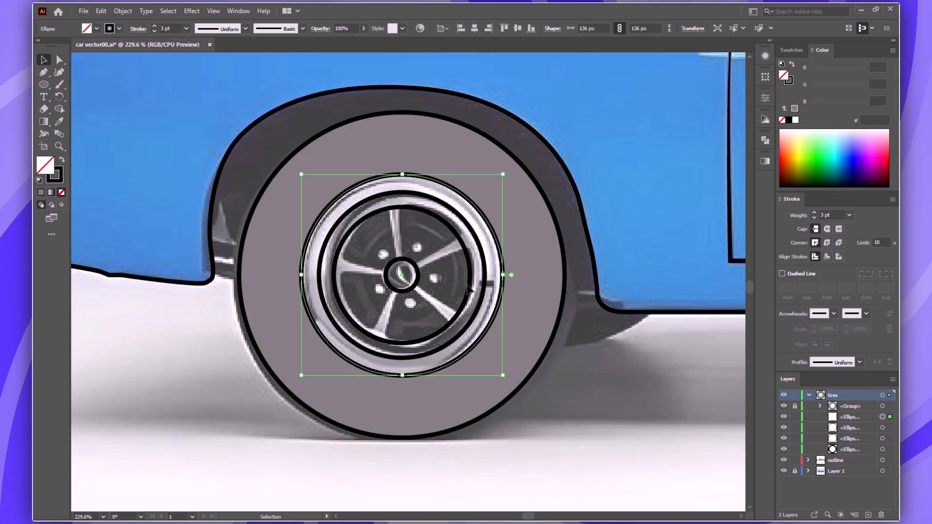
pyautogui.click(485, 275)
pyautogui.hotkey('ctrl', 'c')
pyautogui.hotkey('ctrl', 'f')
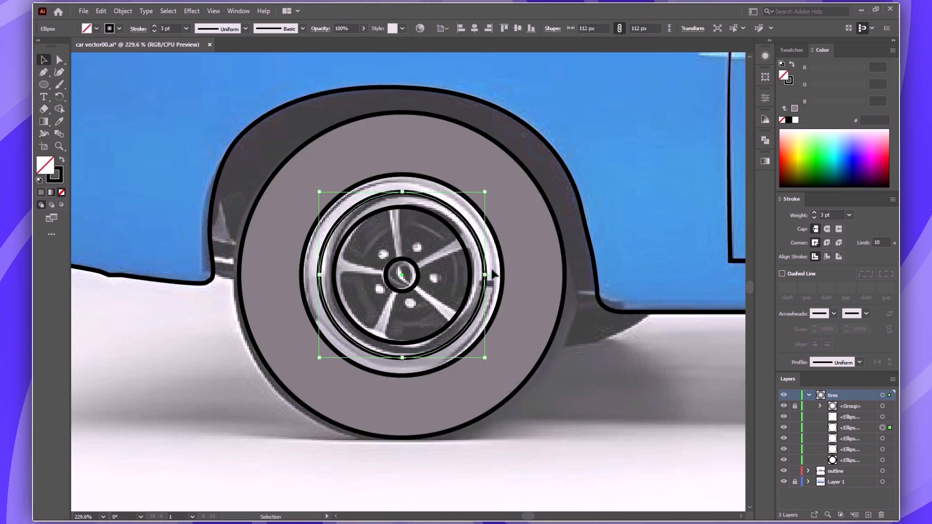
pyautogui.keyDown('shift'); pyautogui.click(500, 275); pyautogui.keyUp('shift')
pyautogui.hotkey('shift', 'm')
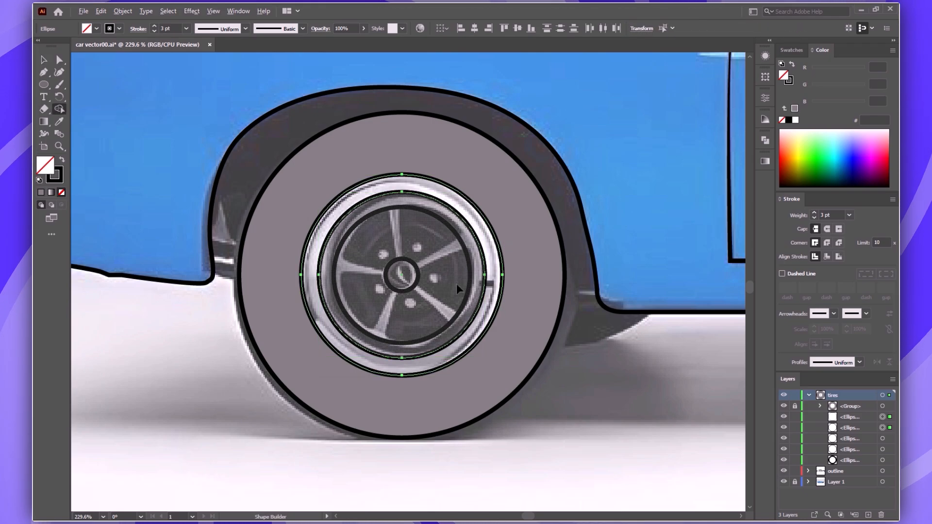
pyautogui.keyDown('alt'); pyautogui.click(446, 288); pyautogui.keyUp('alt')
pyautogui.press('v')
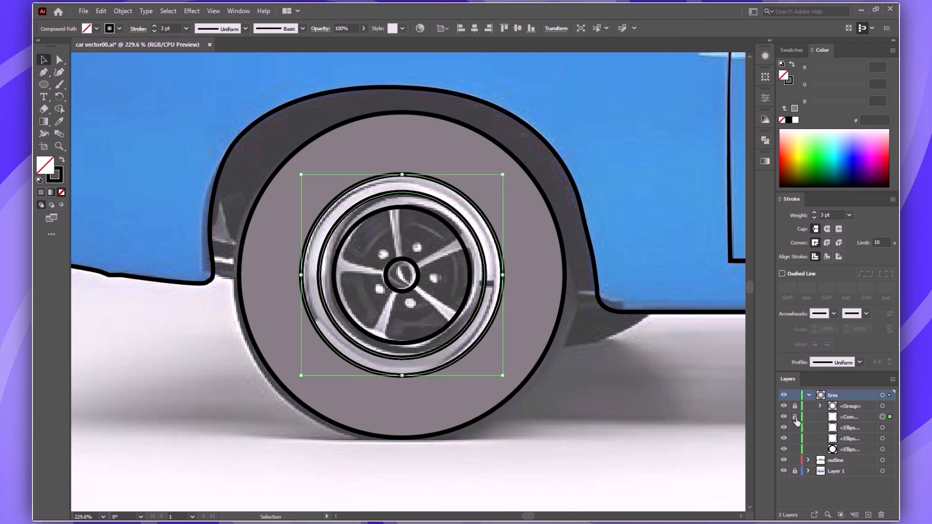
# - Draw a narrow upright rectangle for a spoke and place it over the wheel's upper spoke, reaching the inner rim circle
pyautogui.click(406, 275)
pyautogui.scroll(2, 414, 270)
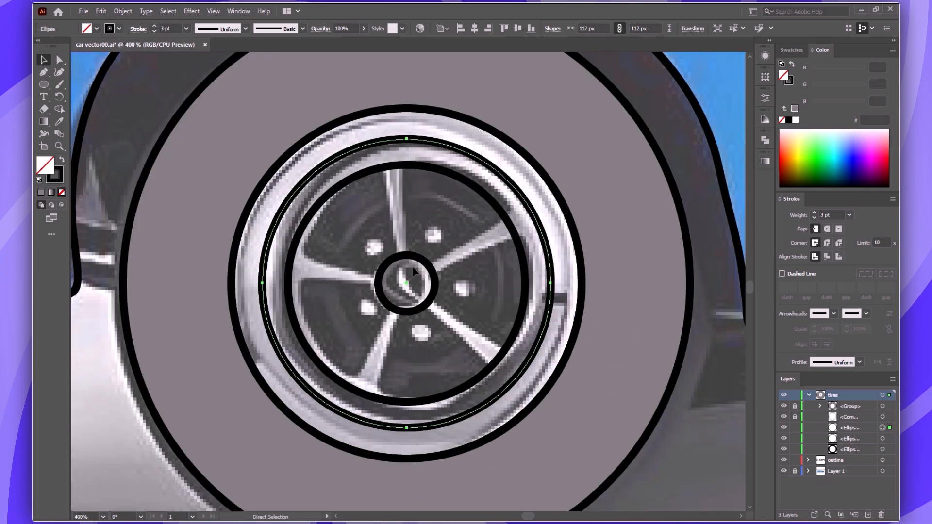
pyautogui.moveTo(397, 176); pyautogui.dragTo(426, 281)
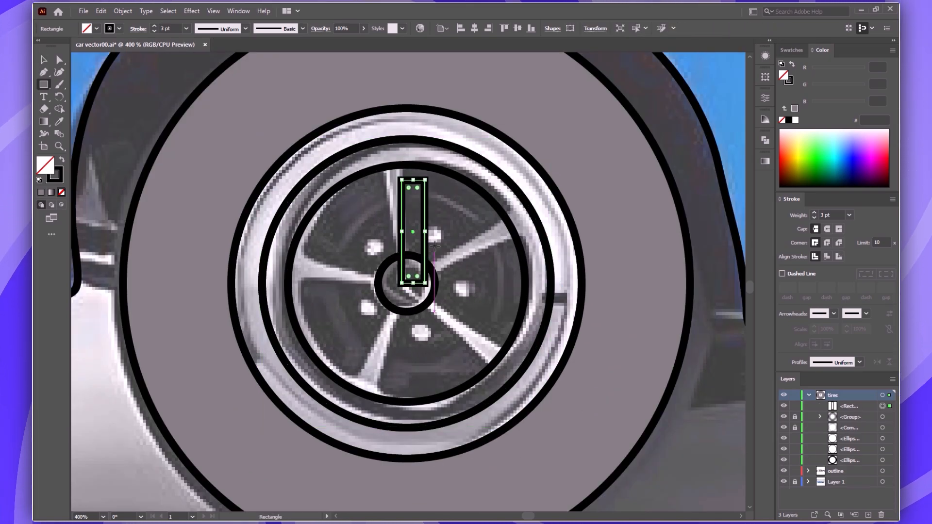
pyautogui.press('v')
pyautogui.moveTo(421, 205); pyautogui.dragTo(416, 189)
# - Taper the spoke by moving its two outer corner points apart so it widens toward the rim
pyautogui.press('a')
pyautogui.click(417, 162)
pyautogui.press('Right')
pyautogui.press('Right')
pyautogui.press('Right')
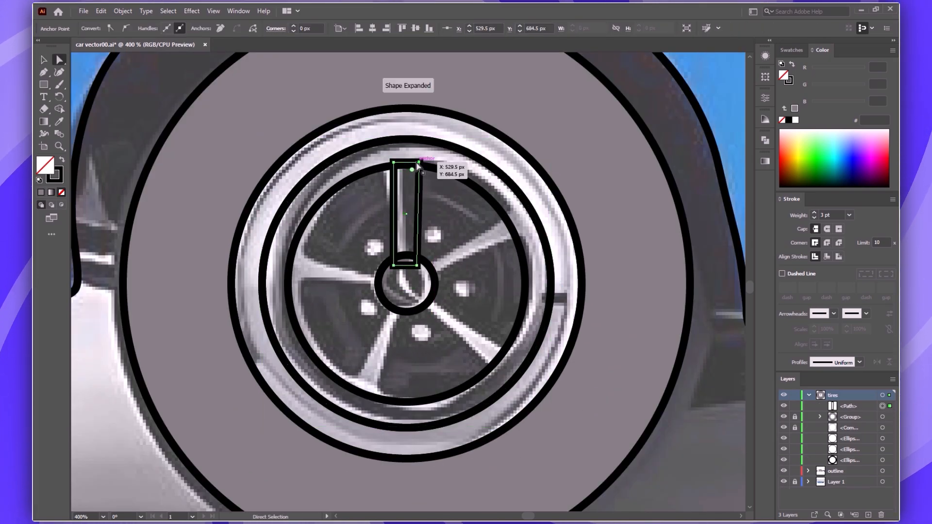
pyautogui.click(393, 162)
pyautogui.press('Left')
pyautogui.press('Left')
pyautogui.press('Left')
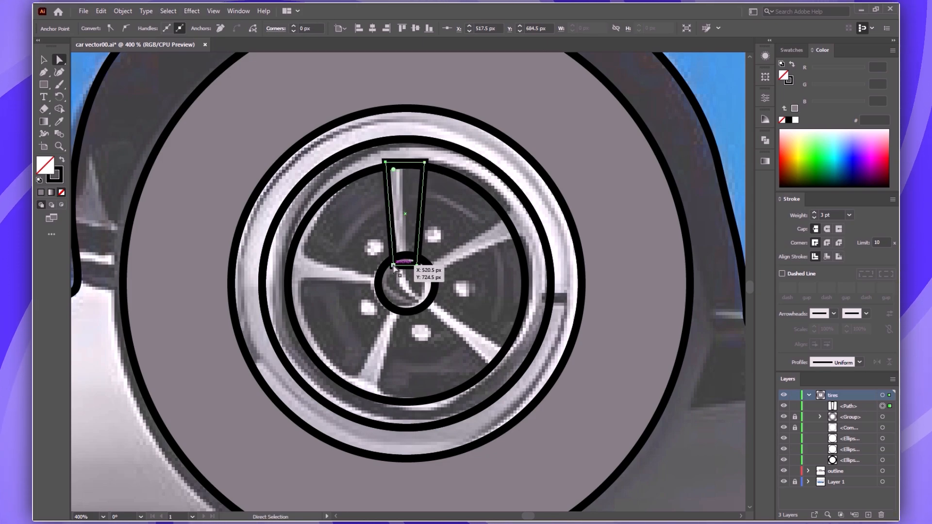
# - Shorten the spoke so its inner end meets the hub circle, and thicken the hub circle's stroke
pyautogui.keyDown('shift'); pyautogui.click(393, 264); pyautogui.keyUp('shift')
pyautogui.keyDown('shift'); pyautogui.click(417, 262); pyautogui.keyUp('shift')
pyautogui.press('v')
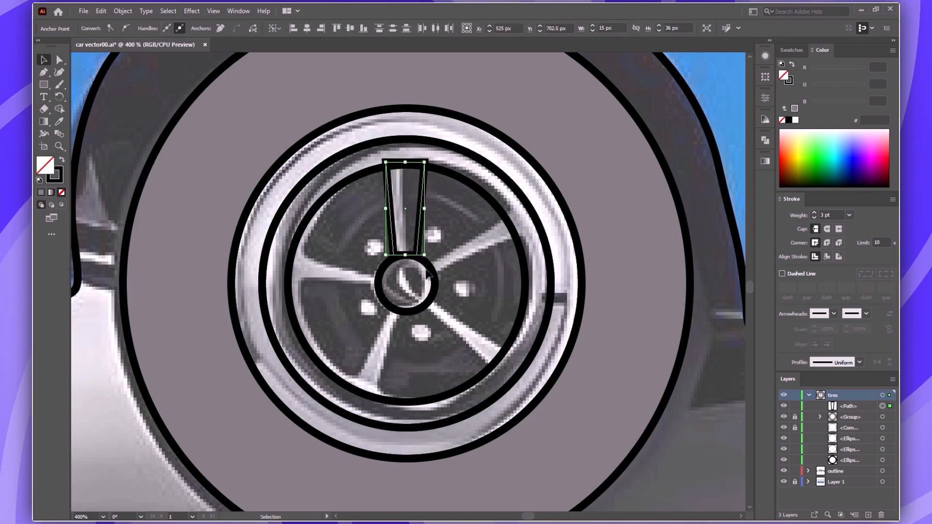
pyautogui.click(410, 262)
pyautogui.click(422, 203)
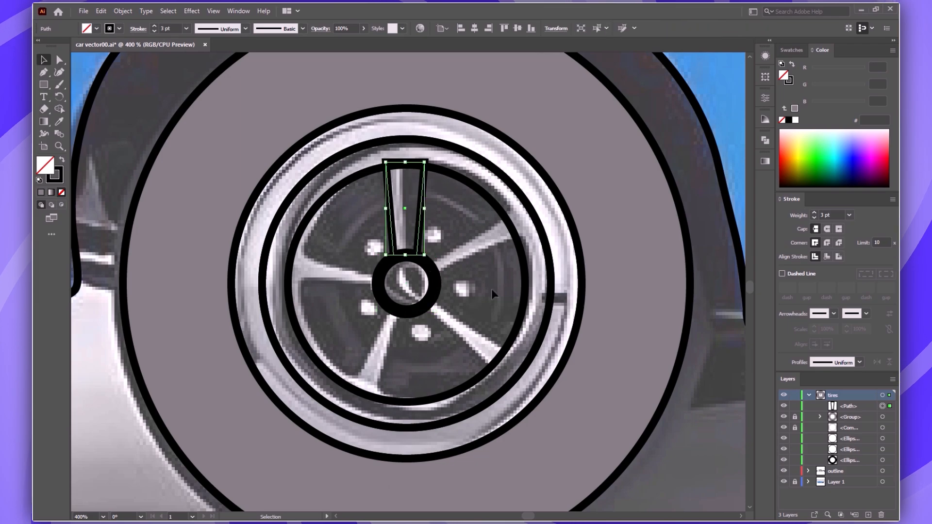
# - Align all the wheel shapes on their horizontal centers and lock the tire and the outer rim ring
pyautogui.hotkey('ctrl', 'a')
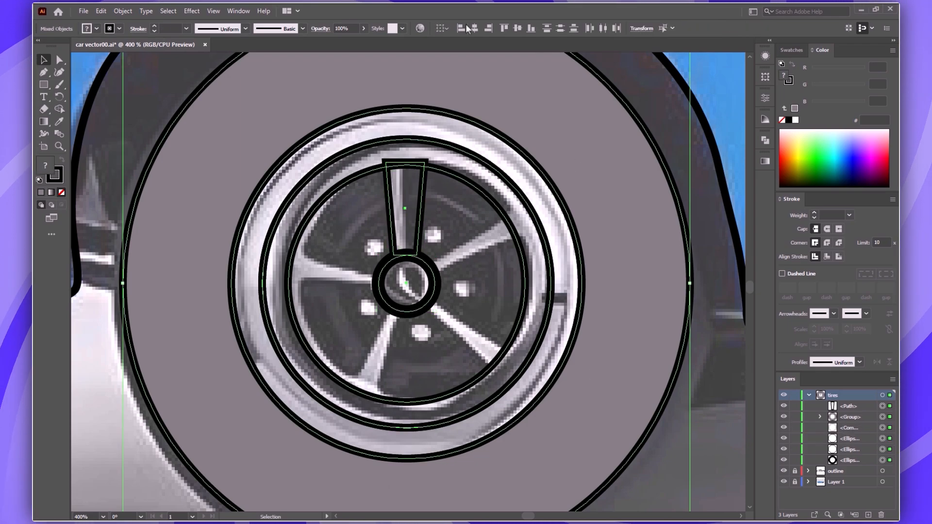
pyautogui.click(475, 28)
pyautogui.click(678, 419)
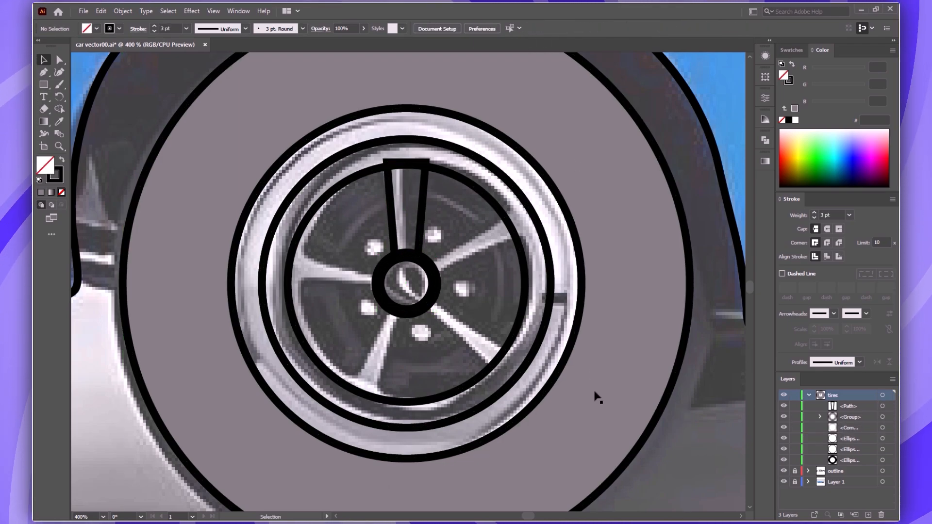
pyautogui.click(795, 417)
pyautogui.click(576, 334)
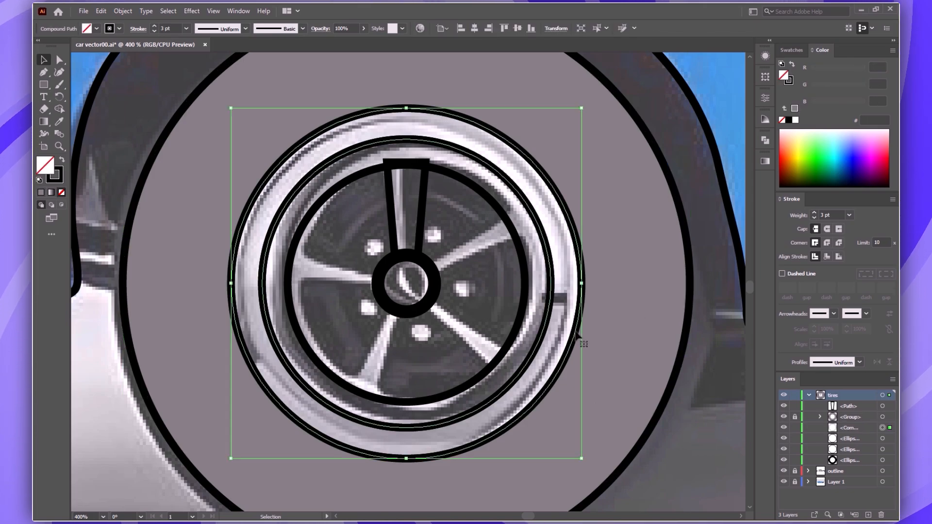
pyautogui.click(794, 428)
# - Copy the spoke by rotation around the hub's center to make five evenly spaced spokes
pyautogui.click(420, 231)
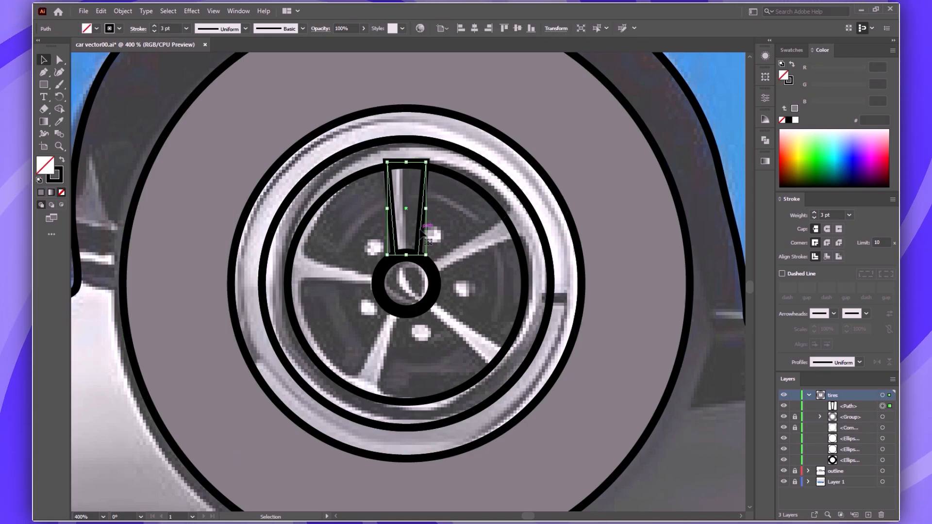
pyautogui.keyDown('alt'); pyautogui.click(407, 285); pyautogui.keyUp('alt')
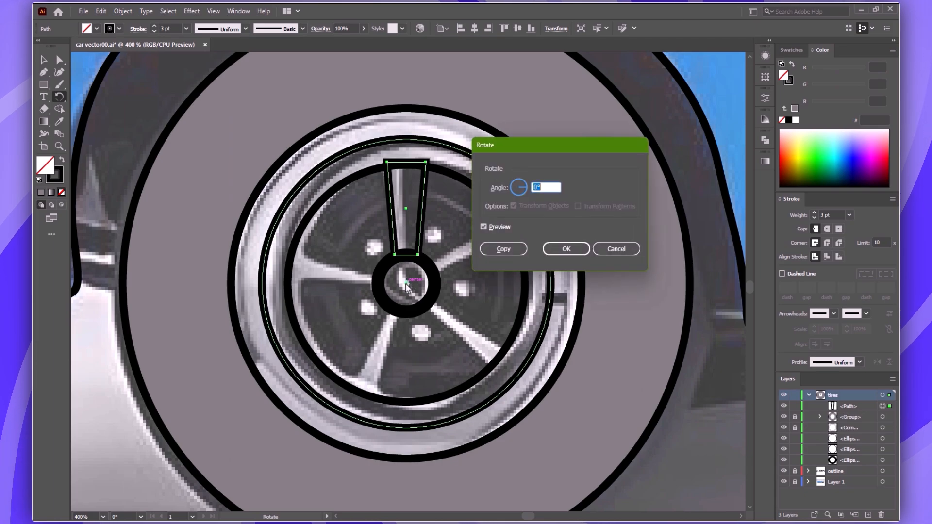
pyautogui.click(504, 249)
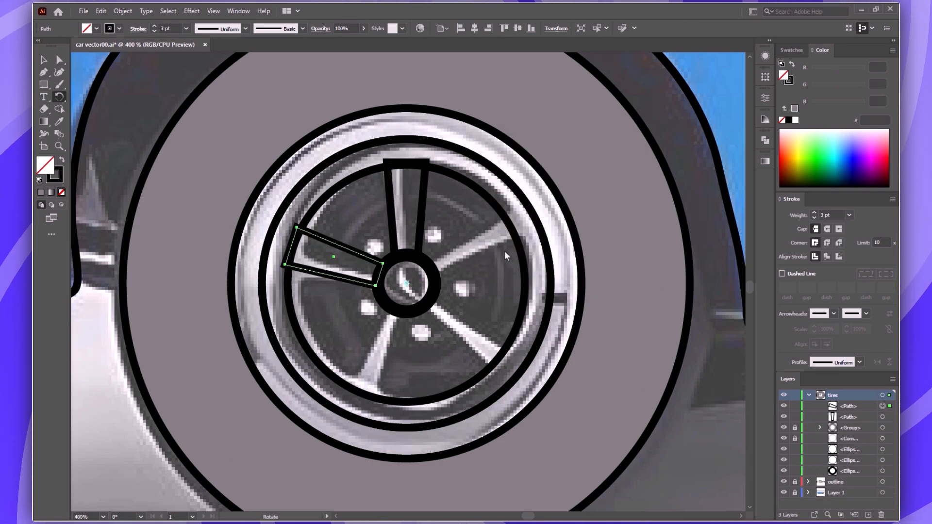
pyautogui.hotkey('ctrl', 'd')
pyautogui.hotkey('ctrl', 'd')
pyautogui.hotkey('ctrl', 'd')
# - Combine the 92 px and 112 px rim circles into a compound path
pyautogui.press('v')
pyautogui.click(472, 181)
pyautogui.keyDown('shift'); pyautogui.click(515, 192); pyautogui.keyUp('shift')
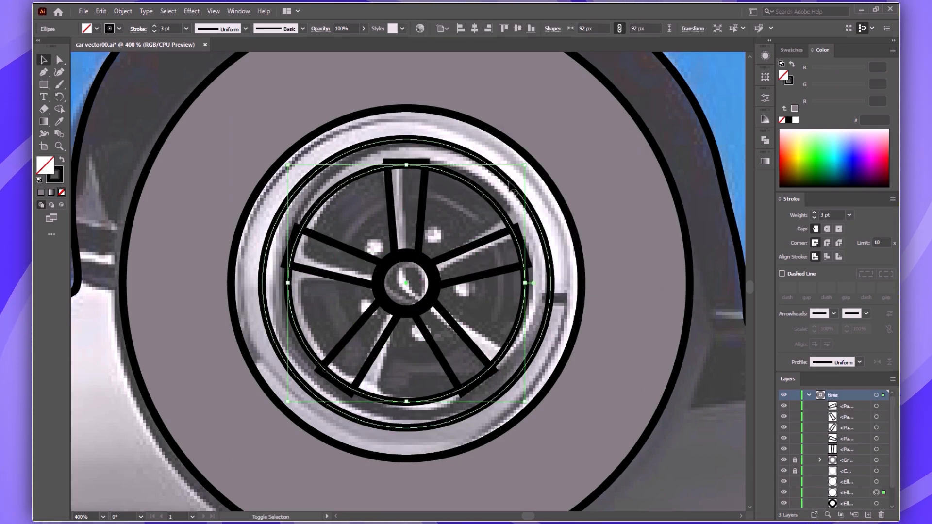
pyautogui.hotkey('ctrl', '8')
pyautogui.hotkey('shift', 'm')
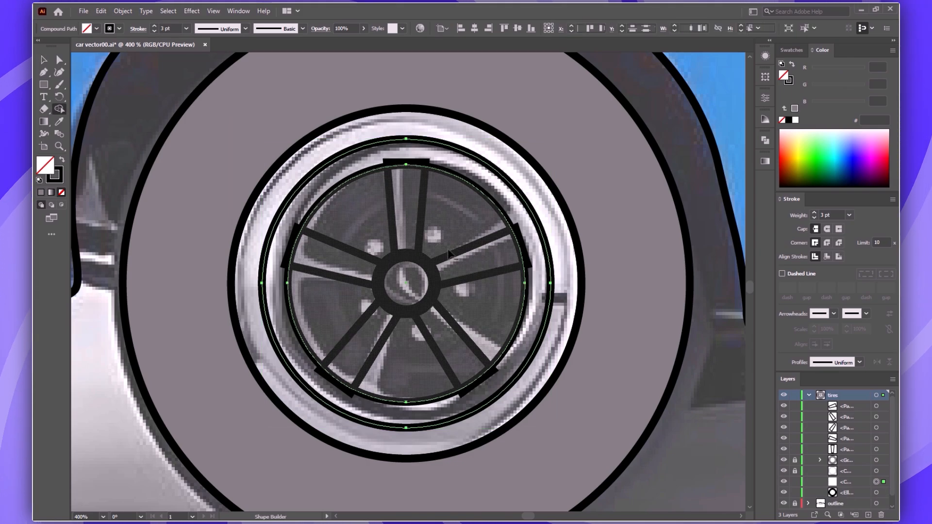
# - Unite the five spokes with the inner rim ring into a single shape
pyautogui.press('v')
pyautogui.keyDown('shift'); pyautogui.click(417, 226); pyautogui.keyUp('shift')
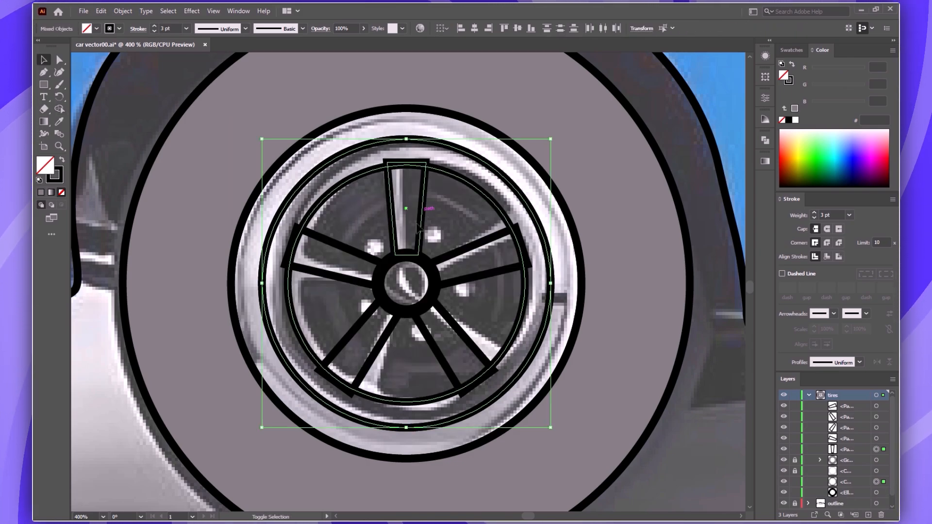
pyautogui.hotkey('ctrl', 'shift', 'F9')
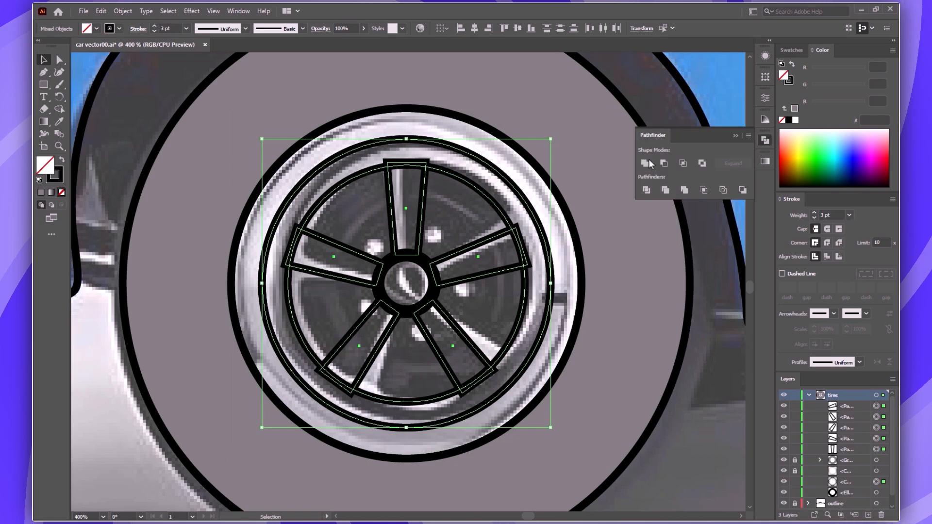
pyautogui.click(649, 160)
pyautogui.click(749, 129)
pyautogui.click(613, 195)
pyautogui.click(509, 224)
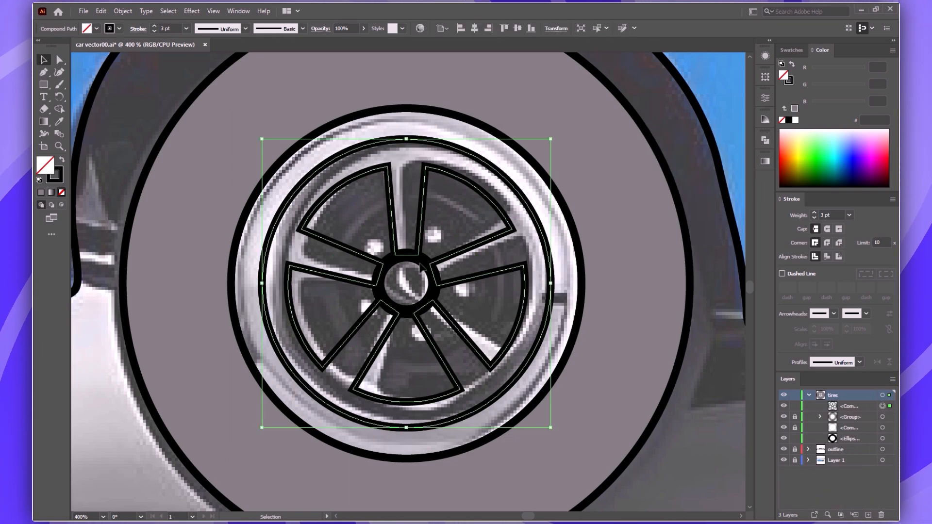
# - Expand the hub circle's stroke into a filled shape and unite it with the spoked rim
pyautogui.click(422, 268)
pyautogui.click(123, 11)
pyautogui.click(137, 140)
pyautogui.click(360, 252)
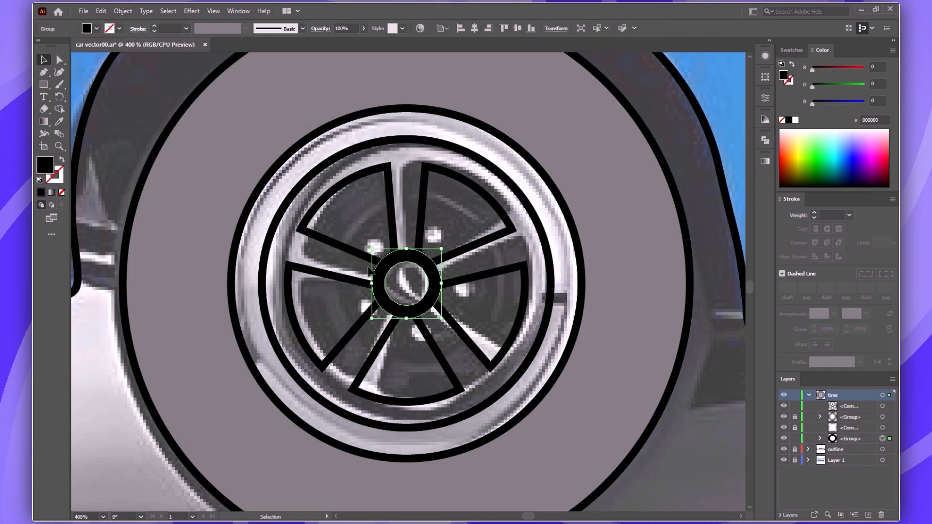
pyautogui.hotkey('ctrl', 'a')
pyautogui.click(765, 140)
pyautogui.click(649, 160)
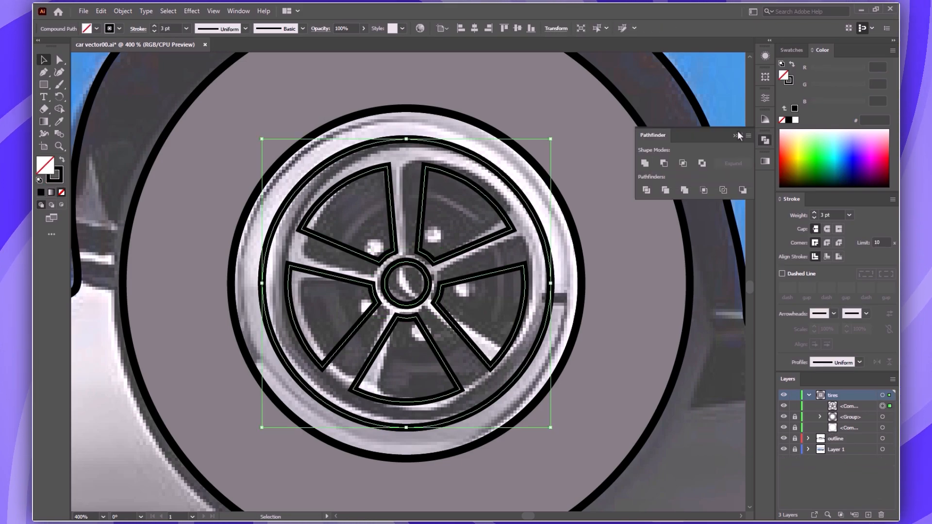
pyautogui.click(748, 129)
# - Round the outer corners of the five openings between the spokes
pyautogui.press('a')
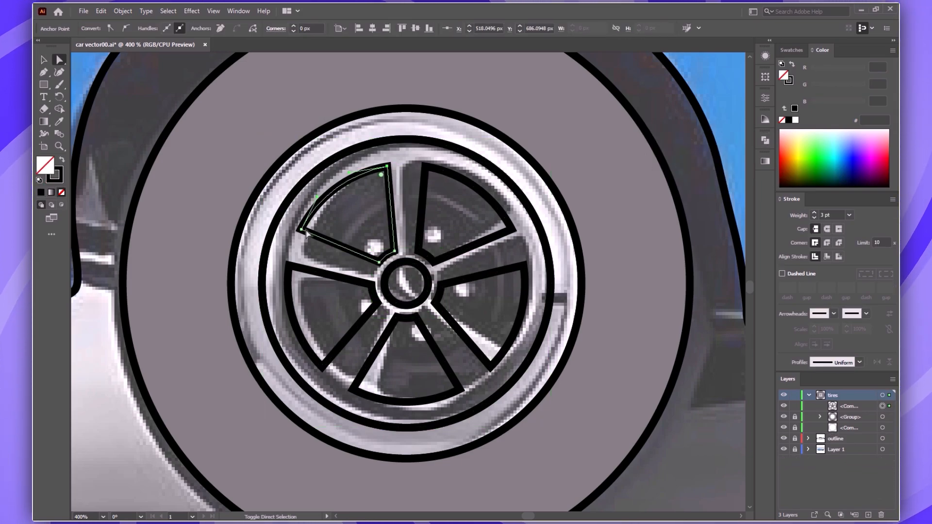
pyautogui.click(290, 266)
pyautogui.keyDown('shift'); pyautogui.click(352, 389); pyautogui.keyUp('shift')
pyautogui.keyDown('shift'); pyautogui.click(490, 367); pyautogui.keyUp('shift')
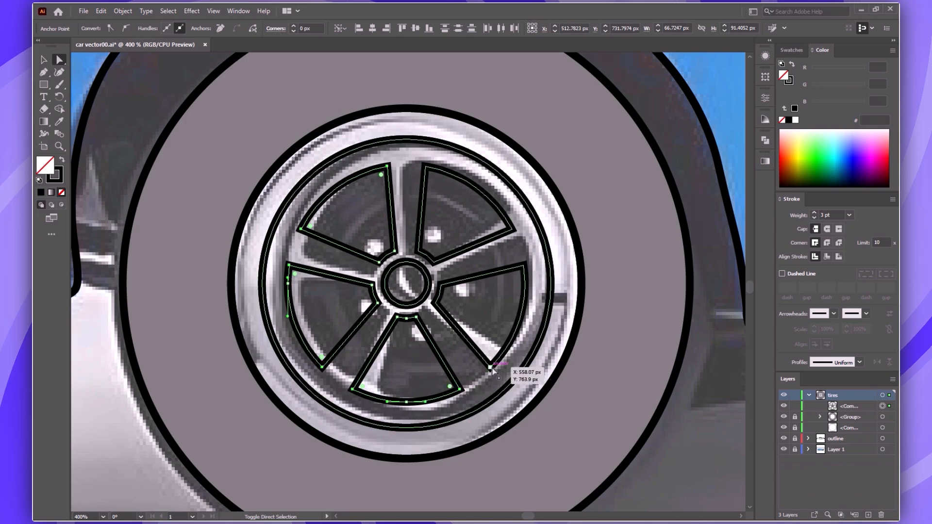
pyautogui.keyDown('shift'); pyautogui.click(524, 265); pyautogui.keyUp('shift')
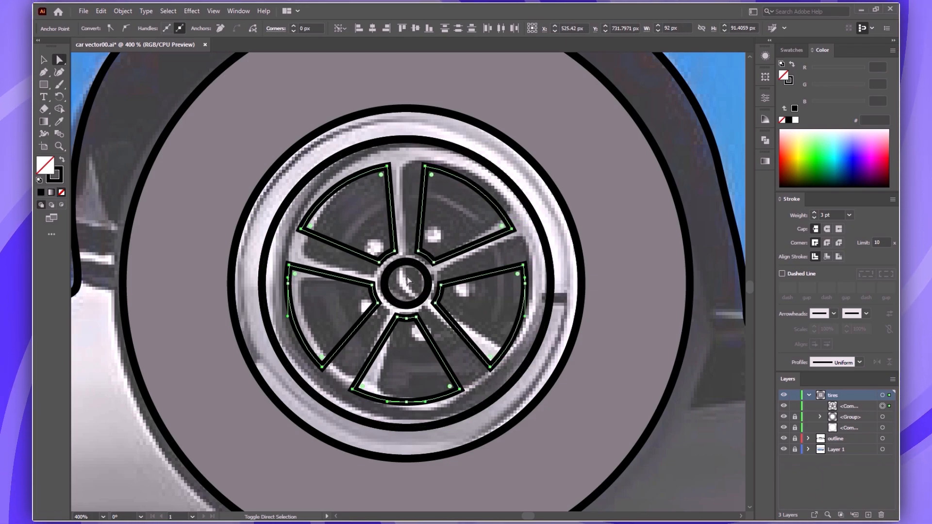
pyautogui.keyDown('shift'); pyautogui.click(431, 176); pyautogui.keyUp('shift')
pyautogui.press('v')
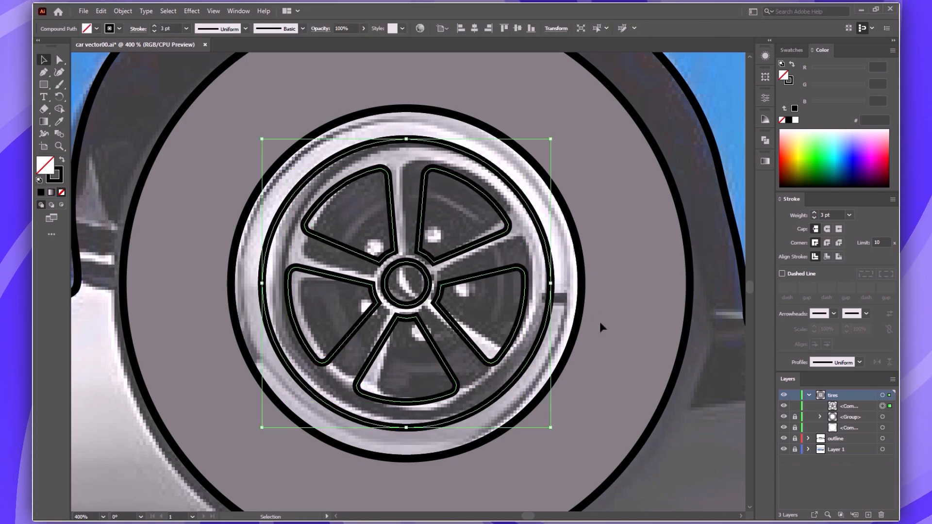
pyautogui.click(513, 232)
pyautogui.click(513, 232)
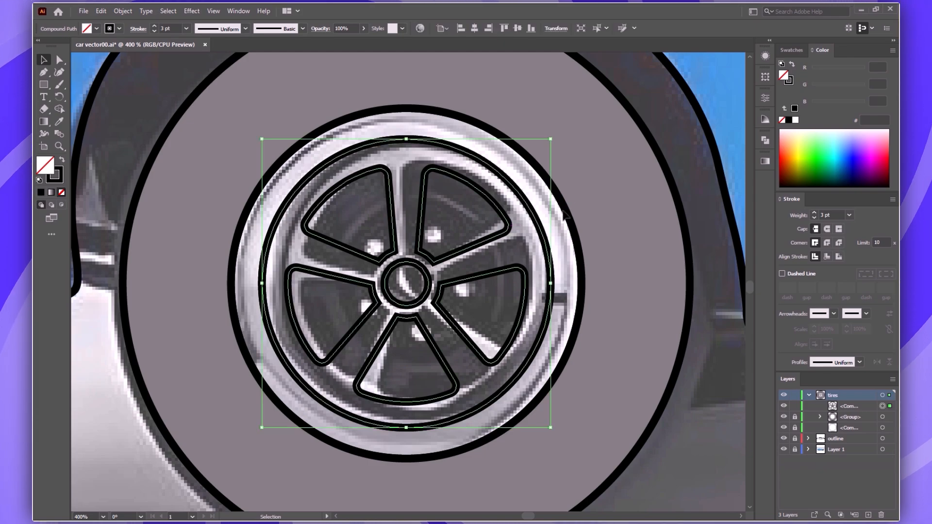
# - Unlock the wheel shapes and fill the outer rim ring with light gray AFAFAF
pyautogui.hotkey('ctrl', 'alt', '2')
pyautogui.click(609, 328)
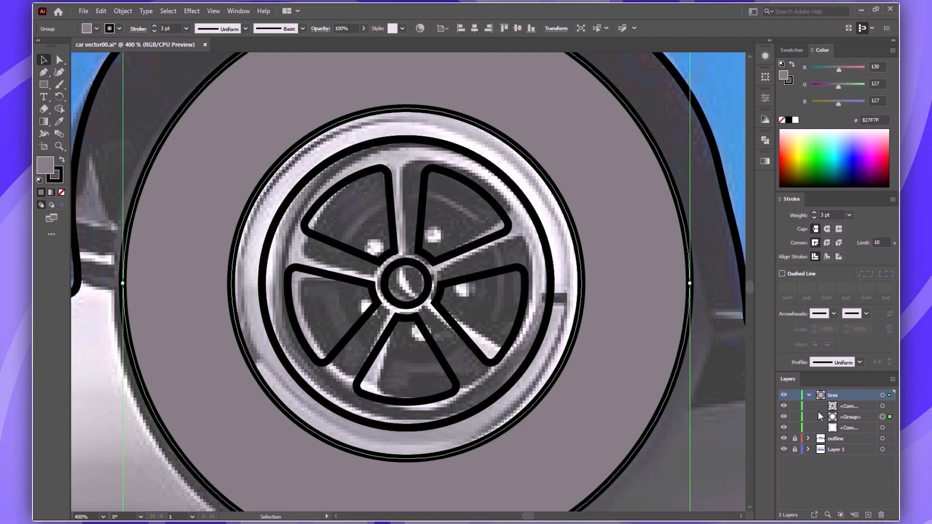
pyautogui.click(883, 427)
pyautogui.doubleClick(45, 165)
pyautogui.write('afafaf')
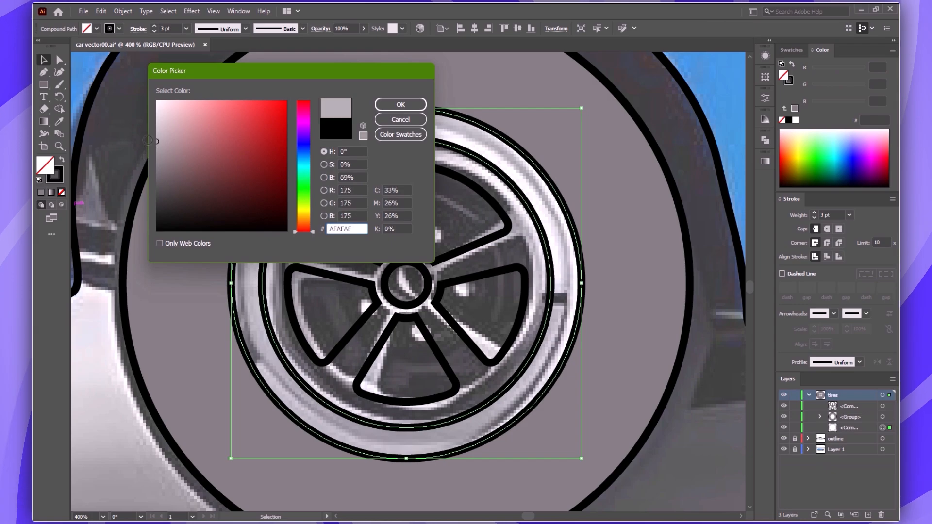
pyautogui.press('Return')
# - Fill the spoked rim shape with gray 939393
pyautogui.click(511, 231)
pyautogui.doubleClick(45, 165)
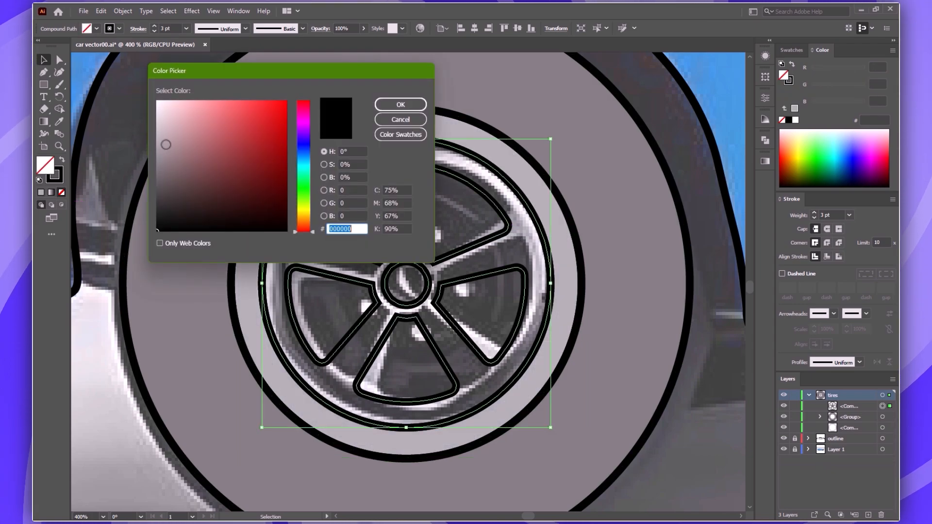
pyautogui.write('939393')
pyautogui.click(384, 99)
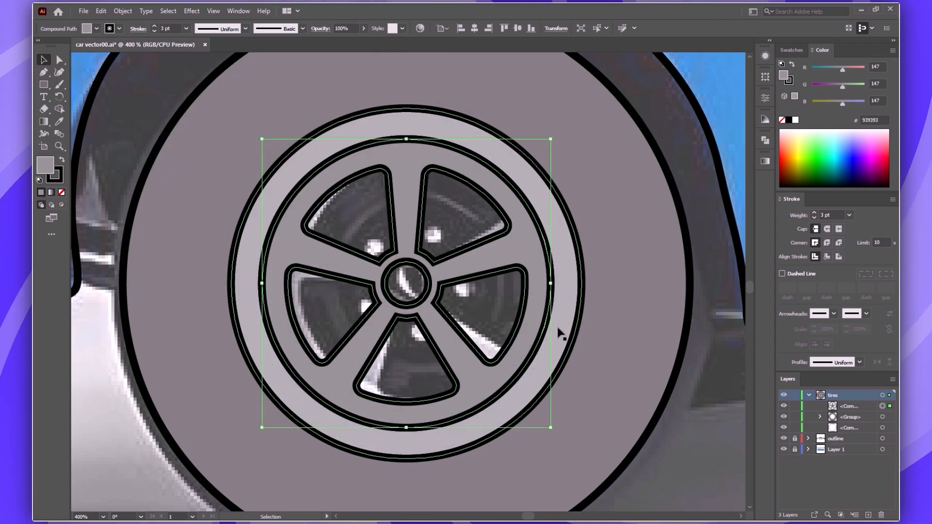
# - Draw a 6 px circle for a lug nut and place it in the wheel's upper-left opening
pyautogui.press('l')
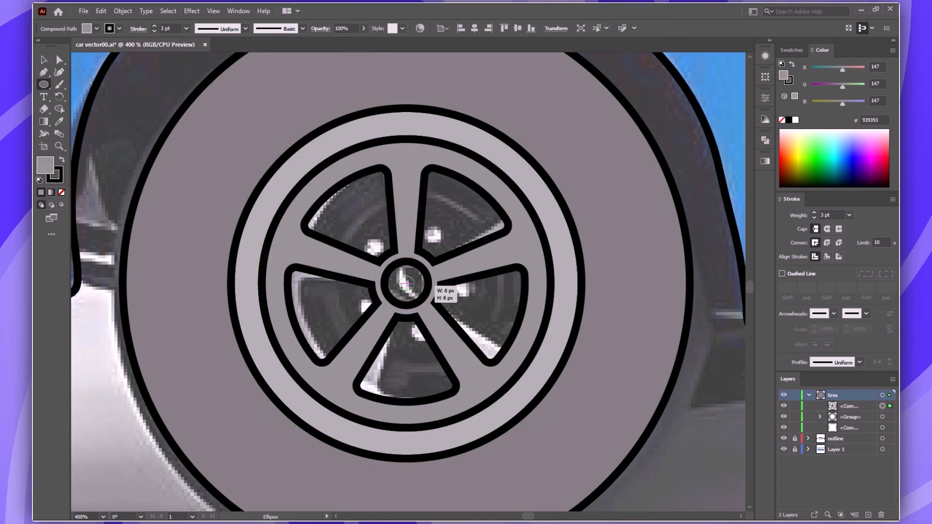
pyautogui.moveTo(405, 284)
pyautogui.mouseDown()
pyautogui.moveTo(412, 289)
pyautogui.moveTo(406, 221)
pyautogui.moveTo(405, 239)
pyautogui.moveTo(372, 236)
pyautogui.mouseUp()
pyautogui.press('v')
# - Copy the lug nut by rotation around the hub's center so each of the five openings has one
pyautogui.press('r')
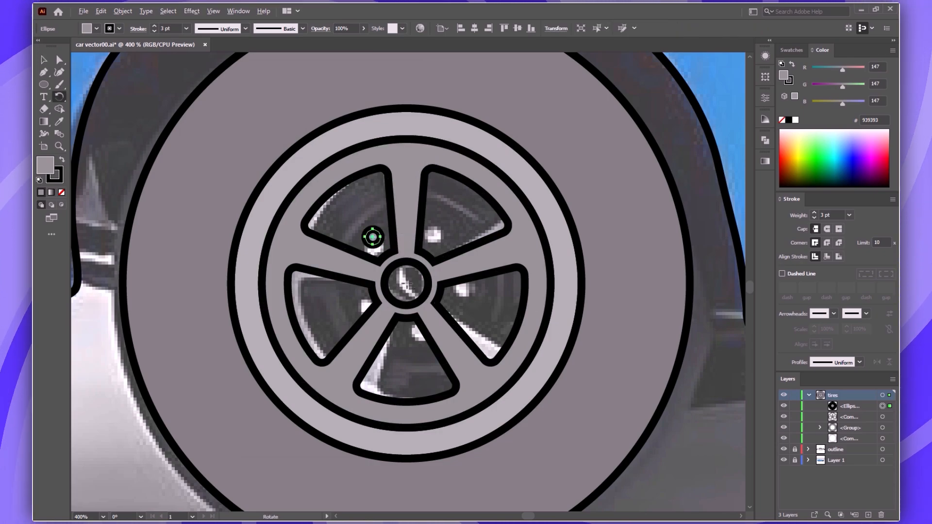
pyautogui.keyDown('alt'); pyautogui.click(406, 284); pyautogui.keyUp('alt')
pyautogui.click(504, 247)
pyautogui.hotkey('ctrl', 'd')
pyautogui.hotkey('ctrl', 'd')
pyautogui.hotkey('ctrl', 'd')
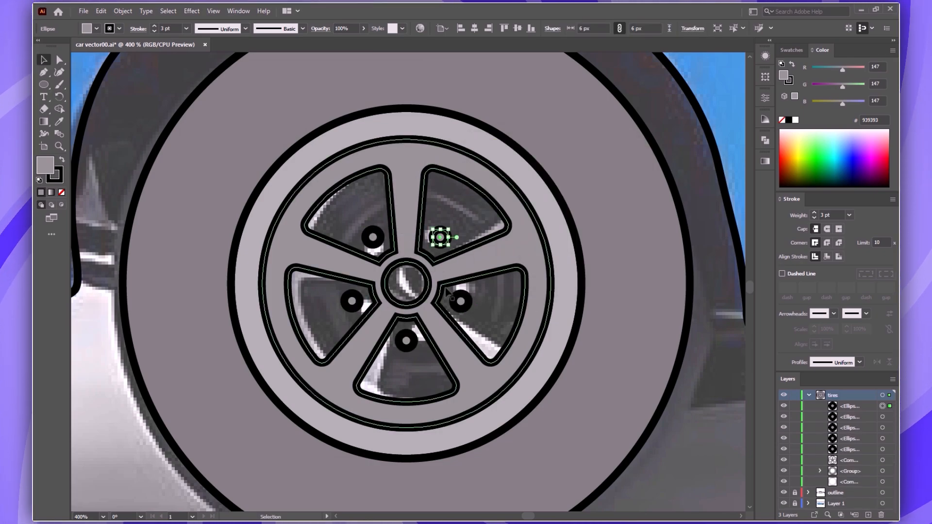
# - Draw a 64 px circle centered on the hub behind the wheel shapes, with a 1 pt outline and dark gray 5B5B5B fill
pyautogui.press('v')
pyautogui.click(494, 298)
pyautogui.click(52, 206)
pyautogui.press('l')
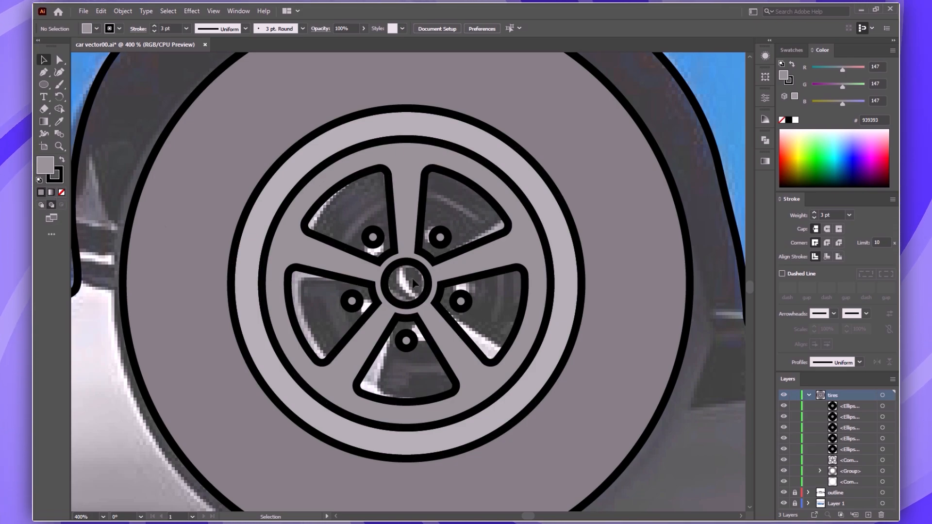
pyautogui.moveTo(406, 284)
pyautogui.mouseDown()
pyautogui.moveTo(479, 344)
pyautogui.moveTo(489, 364)
pyautogui.mouseUp()
pyautogui.click(153, 31)
pyautogui.click(154, 31)
pyautogui.click(44, 60)
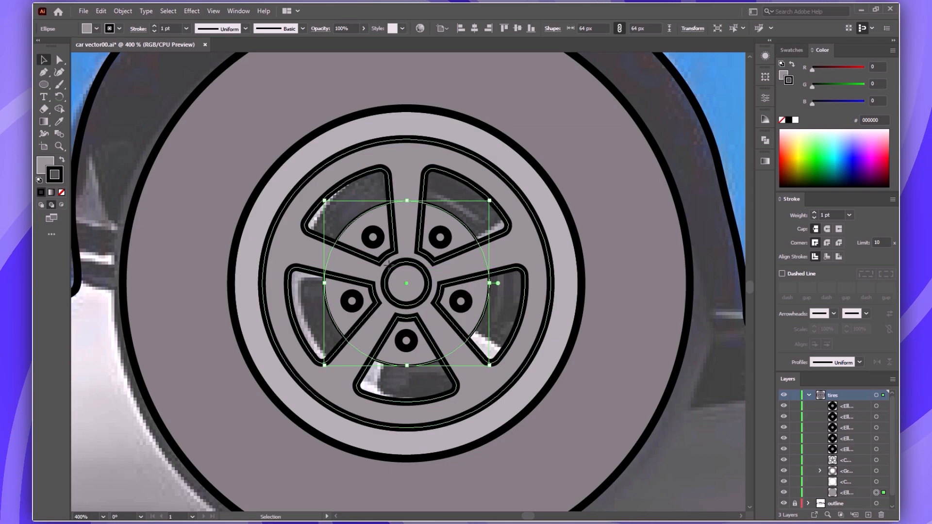
pyautogui.doubleClick(45, 165)
pyautogui.click(400, 104)
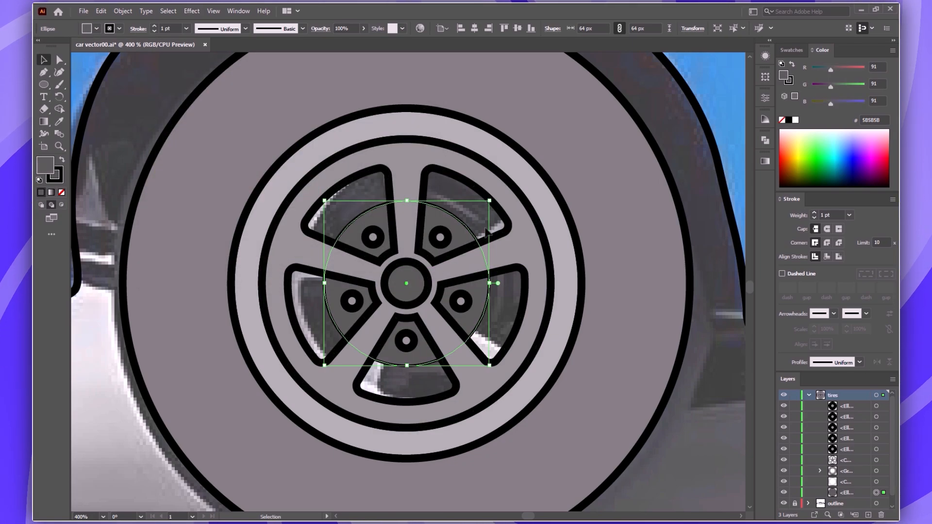
# - Fill all five lug nuts with a near-white gray
pyautogui.click(440, 238)
pyautogui.keyDown('shift'); pyautogui.click(373, 238); pyautogui.keyUp('shift')
pyautogui.keyDown('shift'); pyautogui.click(351, 302); pyautogui.keyUp('shift')
pyautogui.keyDown('shift'); pyautogui.click(406, 340); pyautogui.keyUp('shift')
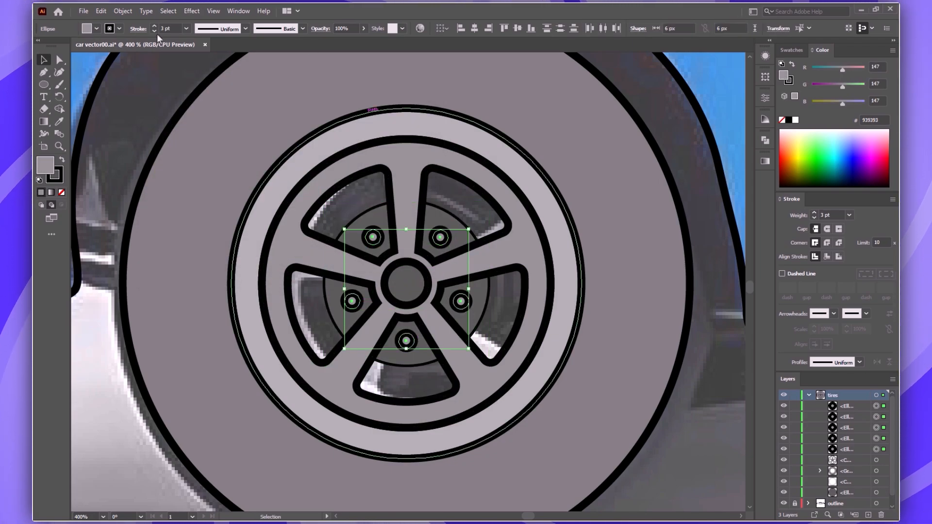
pyautogui.keyDown('shift'); pyautogui.click(460, 302); pyautogui.keyUp('shift')
pyautogui.doubleClick(46, 165)
pyautogui.click(157, 105)
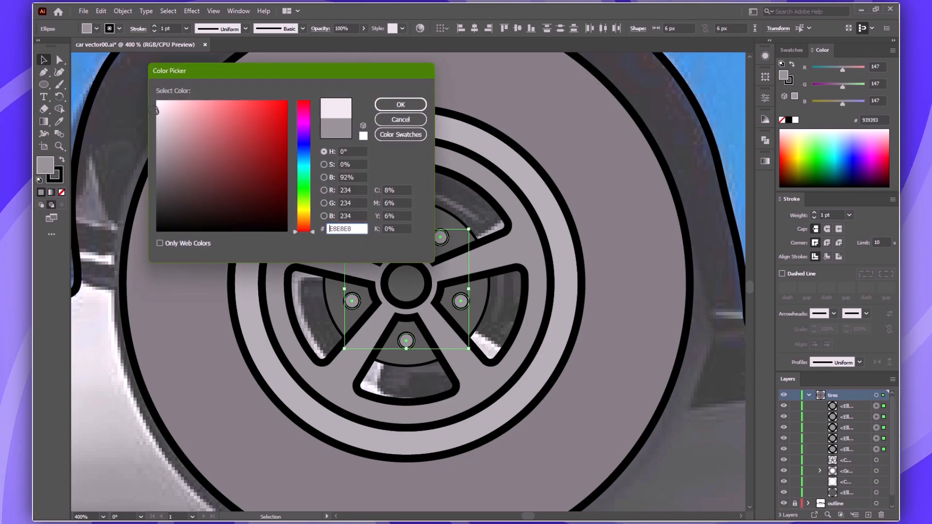
pyautogui.click(401, 105)
pyautogui.click(94, 438)
# - Recolor the outer rim ring with a near-white gray
pyautogui.click(247, 310)
pyautogui.doubleClick(45, 165)
pyautogui.click(175, 119)
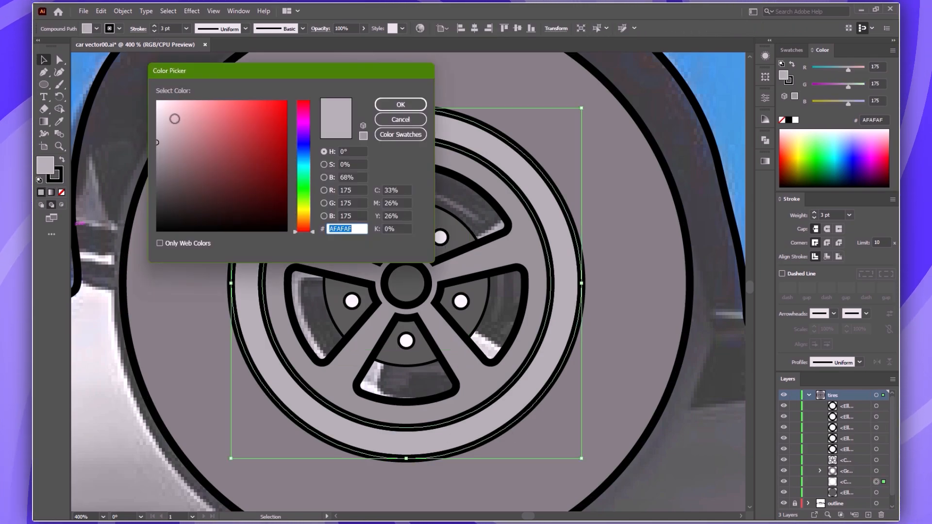
pyautogui.click(393, 104)
pyautogui.click(85, 377)
# - Lock all the wheel shapes except the tire and select the tire group
pyautogui.hotkey('ctrl', '-')
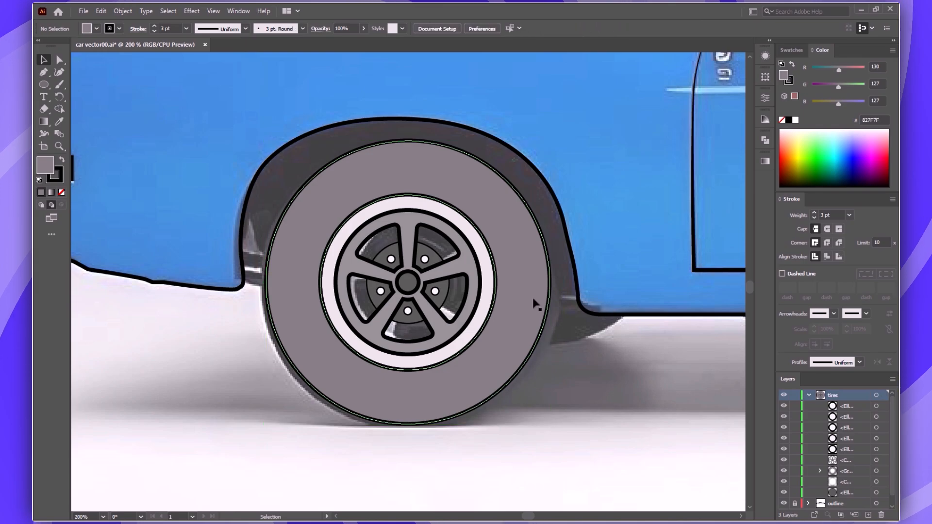
pyautogui.click(362, 191)
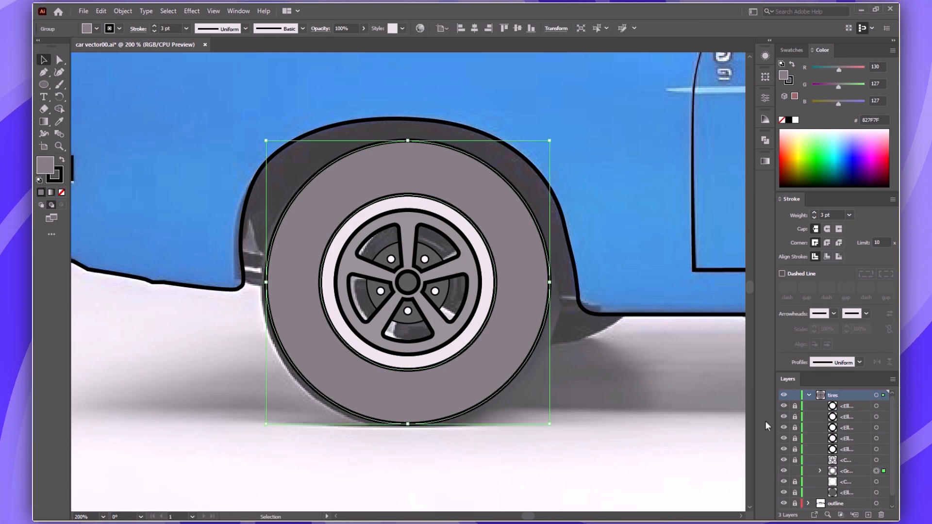
pyautogui.click(123, 11)
pyautogui.click(147, 151)
pyautogui.press('Escape')
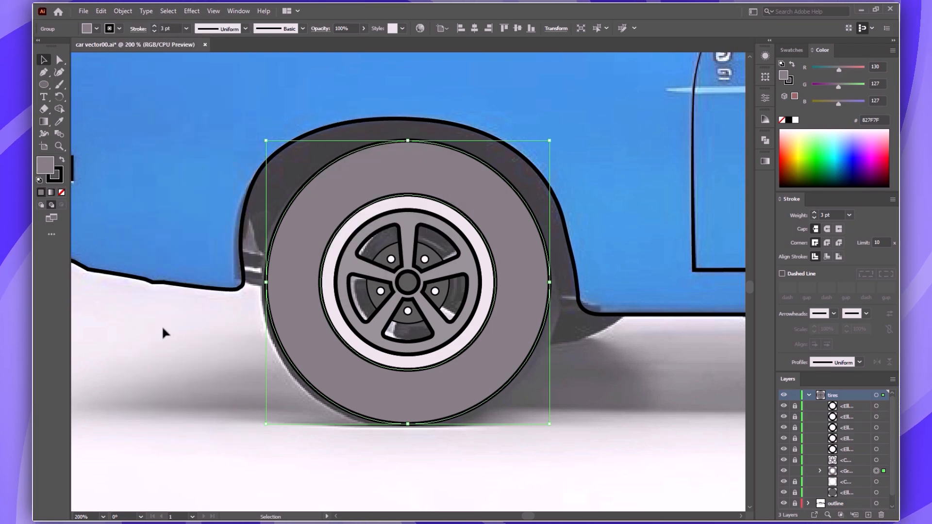
pyautogui.click(162, 330)
pyautogui.click(376, 195)
pyautogui.hotkey('ctrl', 'shift', 'F9')
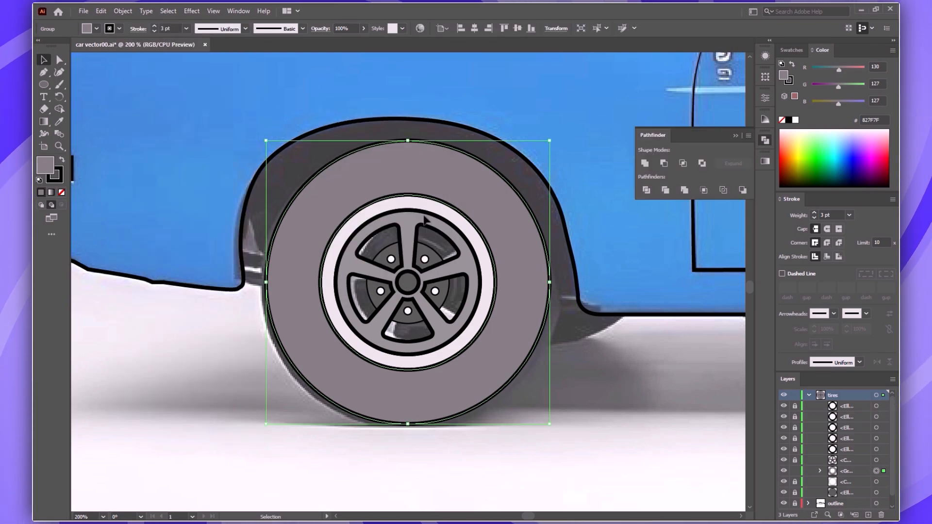
# - Draw an unfilled 148 px circle around the rim, centered on the hub, with a 5B5A5A stroke, and bring it to the front
pyautogui.press('l')
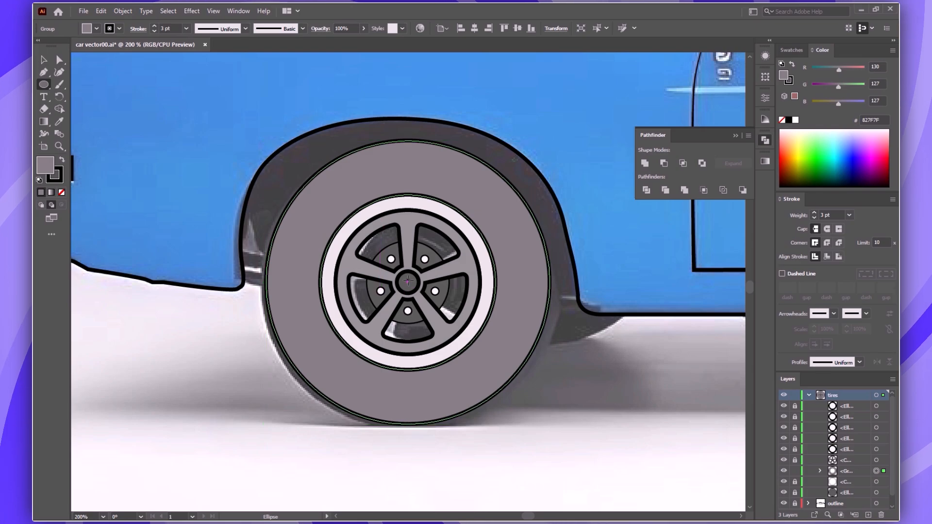
pyautogui.moveTo(407, 282); pyautogui.dragTo(503, 377)
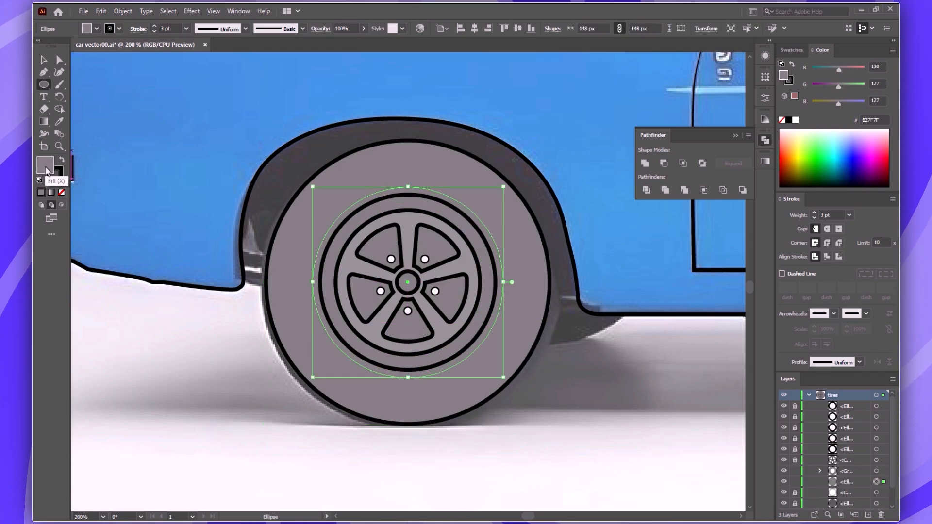
pyautogui.click(62, 193)
pyautogui.doubleClick(45, 165)
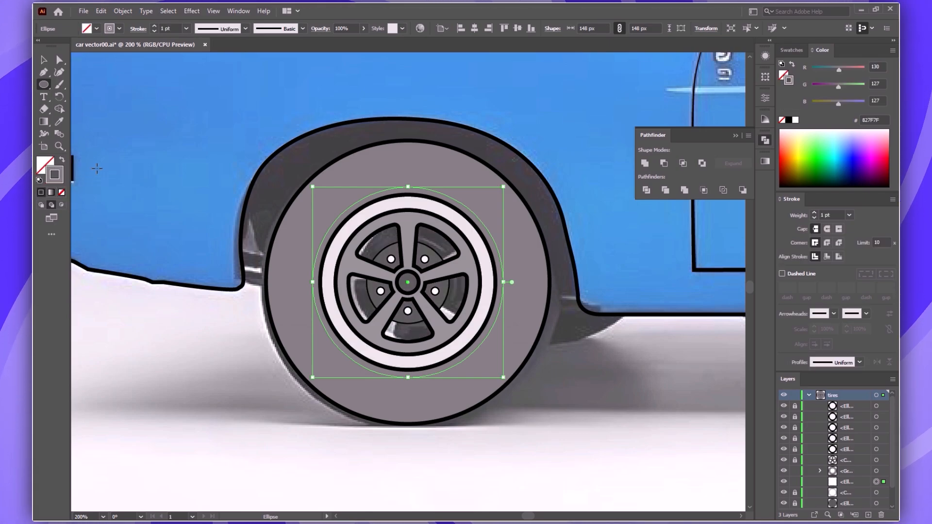
pyautogui.write('5B5A5A')
pyautogui.press('Return')
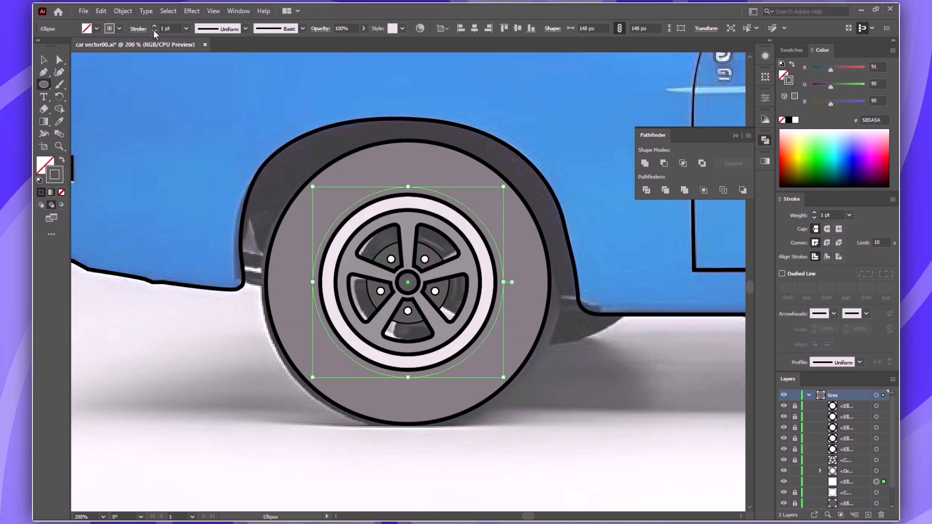
pyautogui.rightClick(398, 186)
pyautogui.click(534, 380)
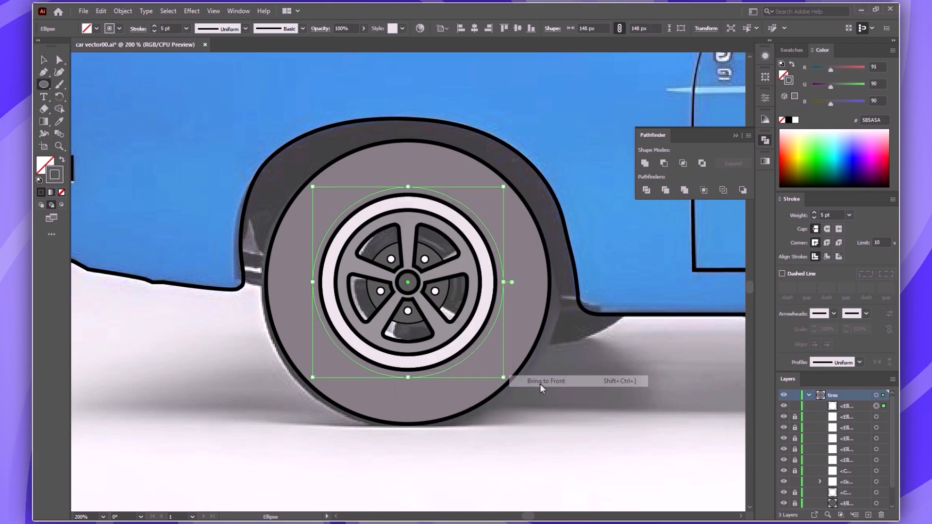
# - Set the new ring's stroke weight to 5 pt and shrink the ring to 144 px around its center
pyautogui.click(155, 26)
pyautogui.click(154, 27)
pyautogui.click(155, 27)
pyautogui.click(153, 31)
pyautogui.click(153, 31)
pyautogui.click(153, 31)
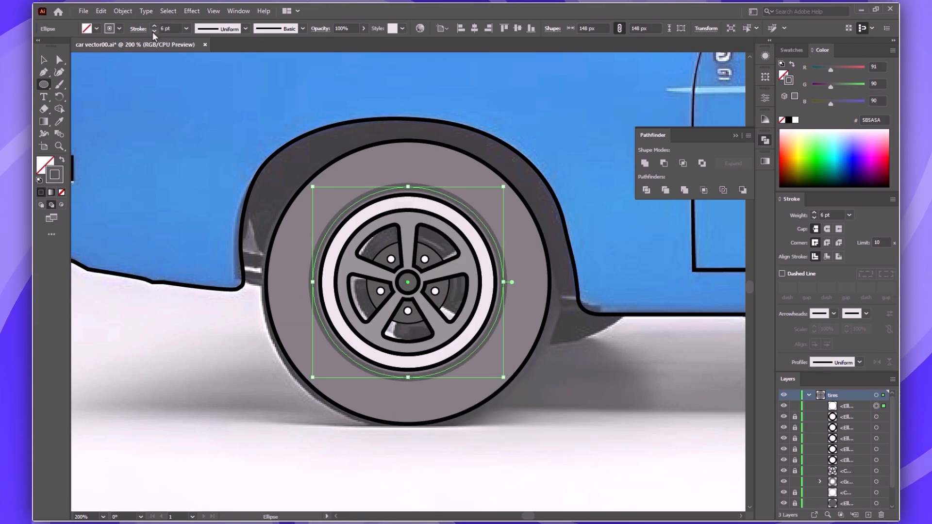
pyautogui.moveTo(503, 281); pyautogui.dragTo(500, 282)
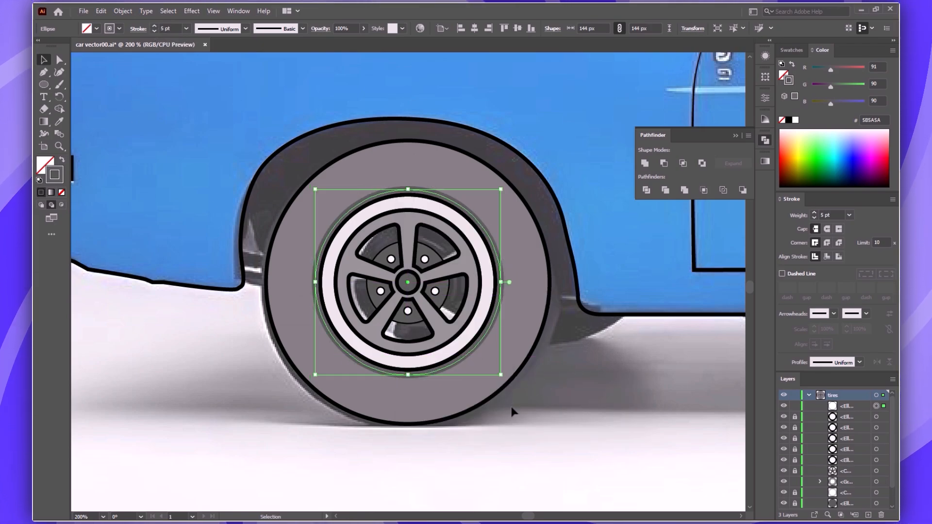
pyautogui.click(512, 411)
# - Apply a linear gray gradient to the ring's stroke, with a lighter gray start and a 76% black end stop
pyautogui.click(501, 274)
pyautogui.click(765, 161)
pyautogui.click(648, 177)
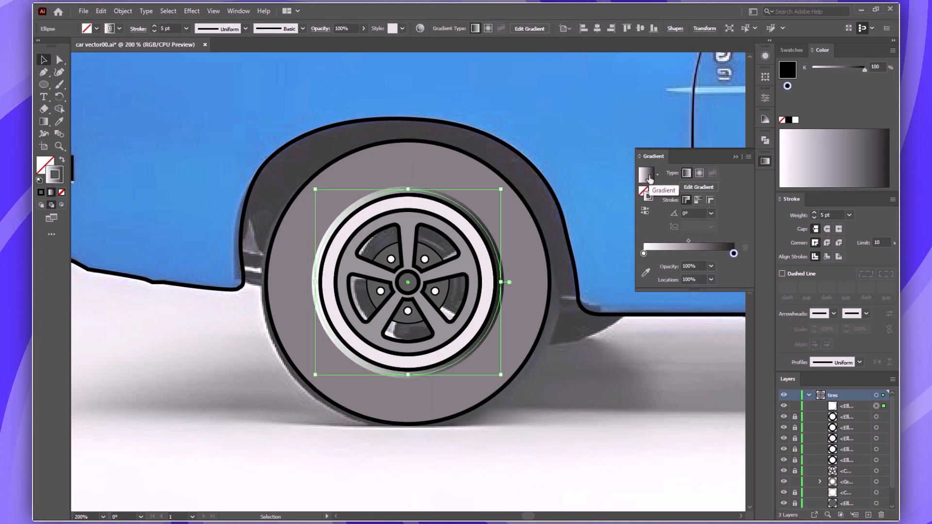
pyautogui.doubleClick(733, 253)
pyautogui.doubleClick(644, 253)
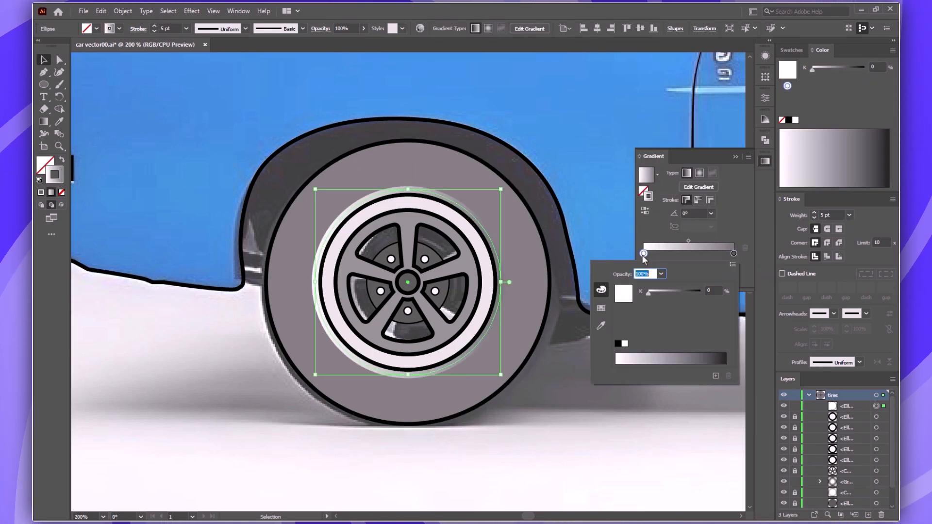
pyautogui.moveTo(649, 291); pyautogui.dragTo(688, 292)
pyautogui.doubleClick(733, 253)
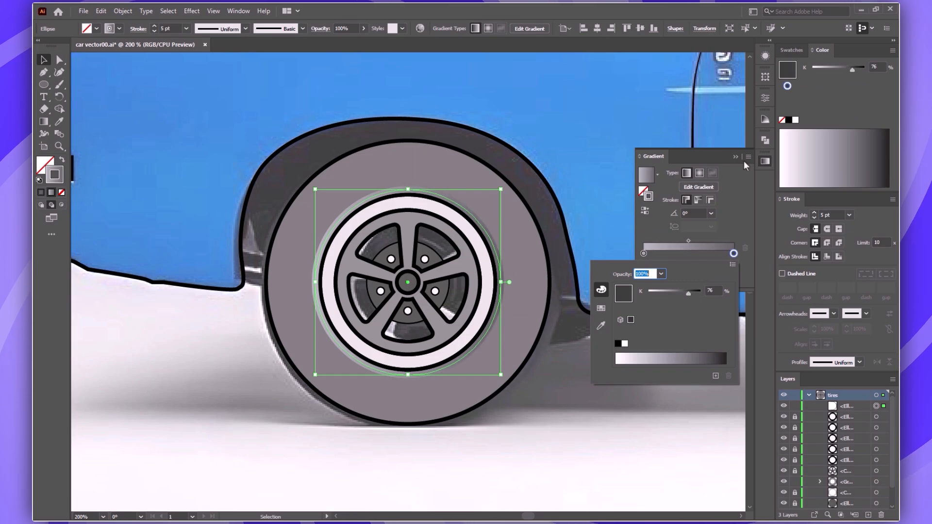
pyautogui.click(765, 161)
pyautogui.click(616, 321)
pyautogui.click(502, 295)
pyautogui.click(647, 375)
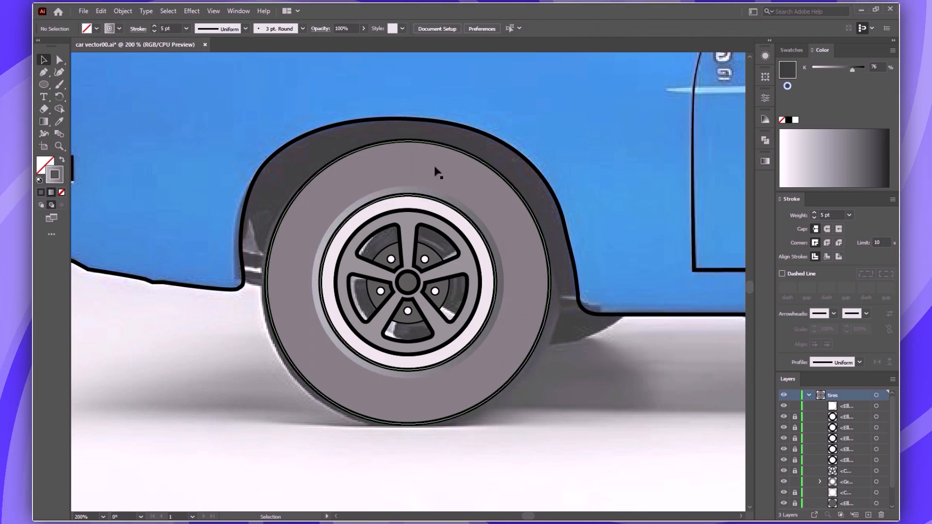
# - Draw a closed curved shape across the top of the tire with the Pen tool and trim it to the tire's outline
pyautogui.click(465, 176)
pyautogui.press('p')
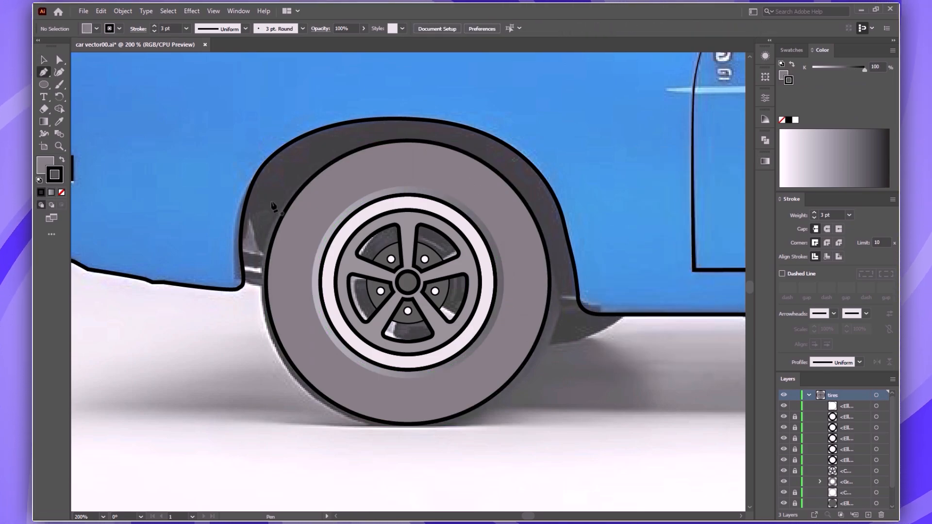
pyautogui.click(271, 210)
pyautogui.moveTo(550, 213); pyautogui.dragTo(717, 304)
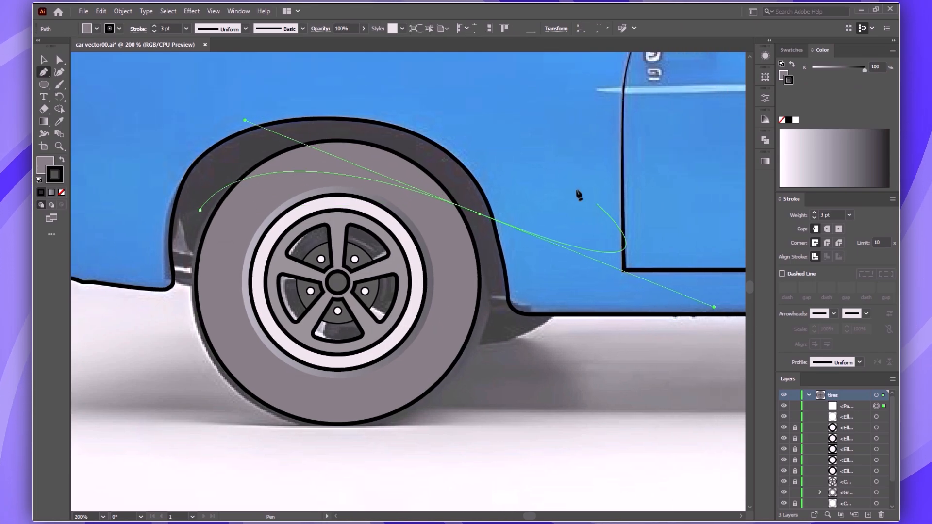
pyautogui.click(200, 209)
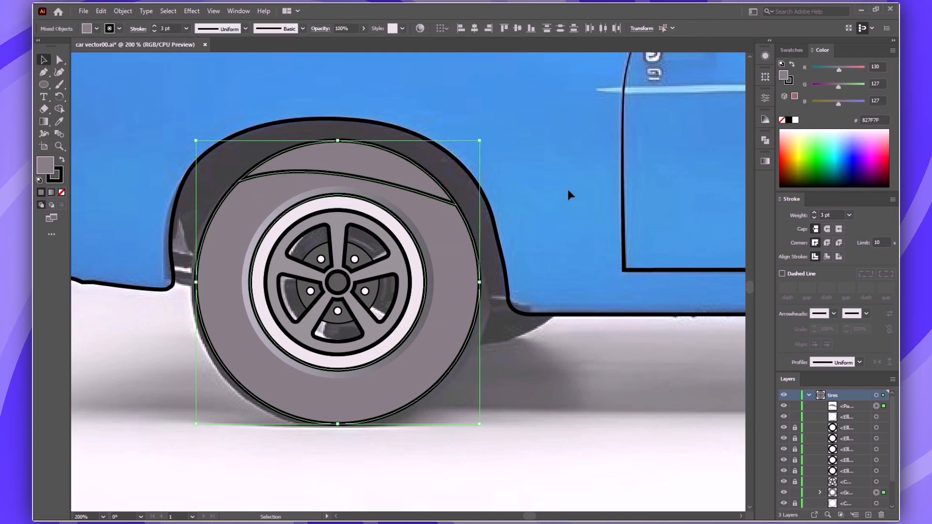
# - Turn the crescent at the tire's top into a shadow with black fill, no stroke and 25% opacity
pyautogui.click(442, 185)
pyautogui.click(62, 160)
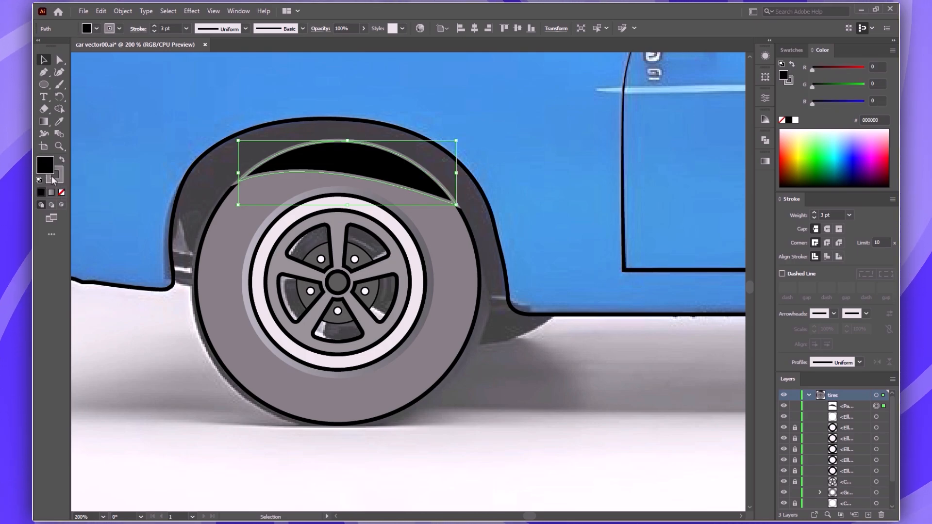
pyautogui.click(53, 180)
pyautogui.click(62, 192)
pyautogui.click(45, 165)
pyautogui.write('25')
pyautogui.press('Return')
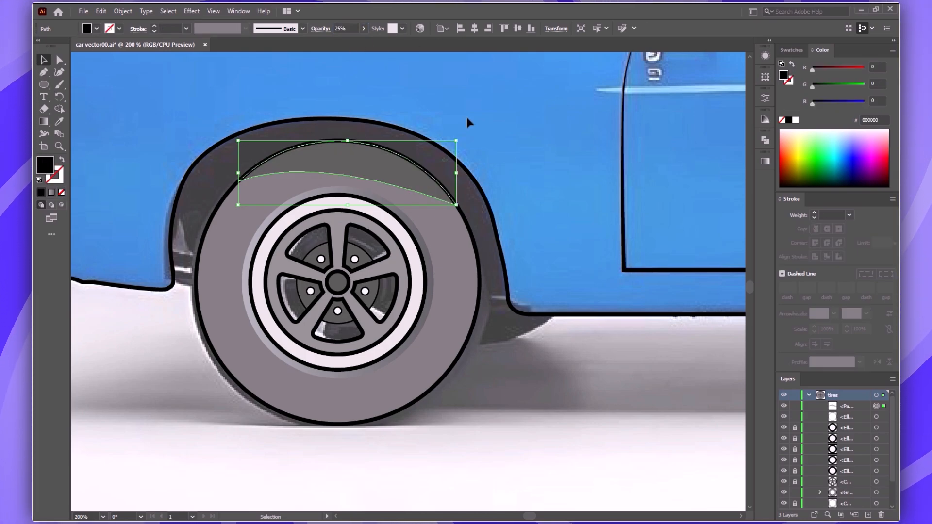
pyautogui.click(516, 357)
# - Unlock the wheel shapes and fill the spoked rim with the gray linear gradient
pyautogui.moveTo(794, 430); pyautogui.dragTo(795, 451)
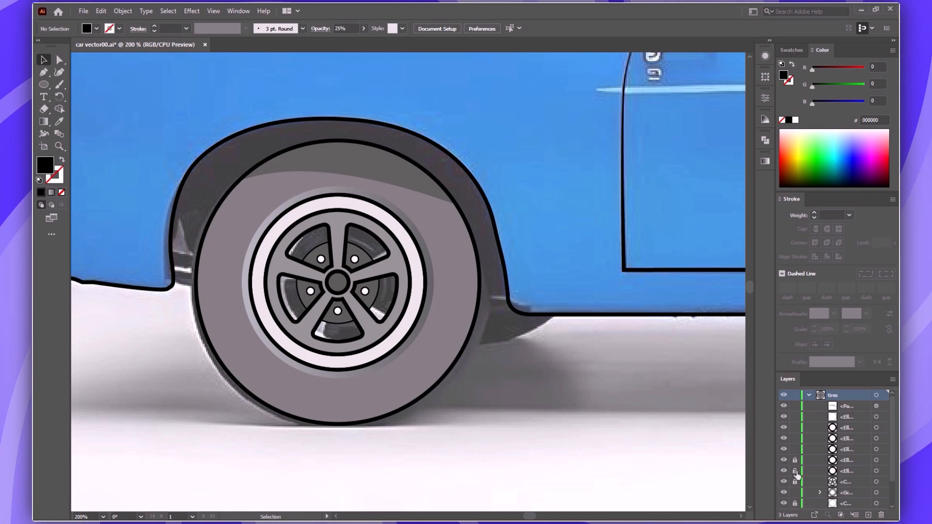
pyautogui.click(795, 503)
pyautogui.click(376, 286)
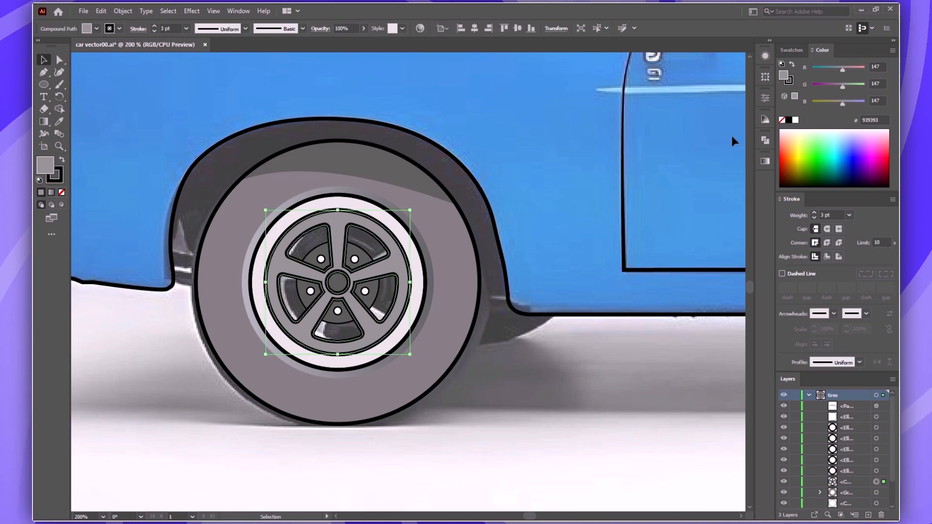
pyautogui.click(765, 161)
pyautogui.click(644, 174)
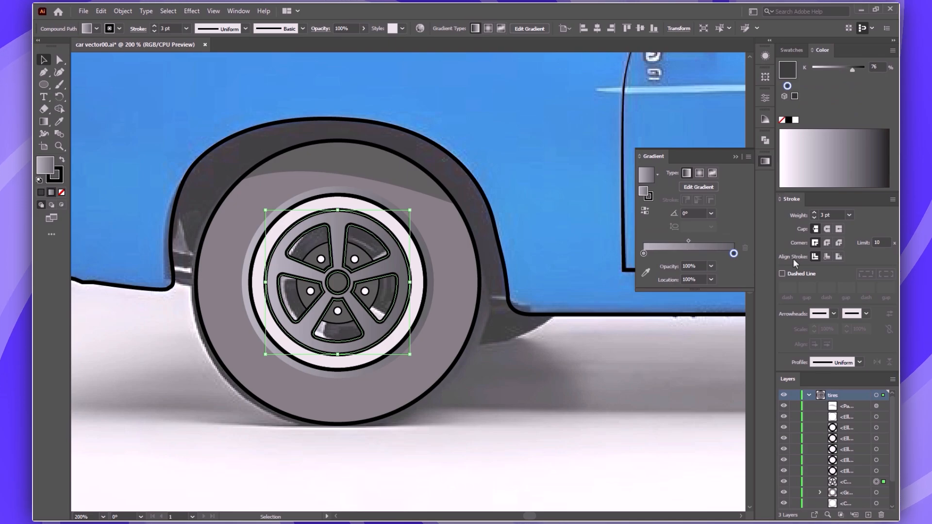
# - Redirect the spoked rim's gradient to run nearly vertically, at about 97.5°
pyautogui.press('g')
pyautogui.moveTo(317, 190)
pyautogui.mouseDown()
pyautogui.moveTo(387, 406)
pyautogui.moveTo(376, 401)
pyautogui.moveTo(384, 383)
pyautogui.mouseUp()
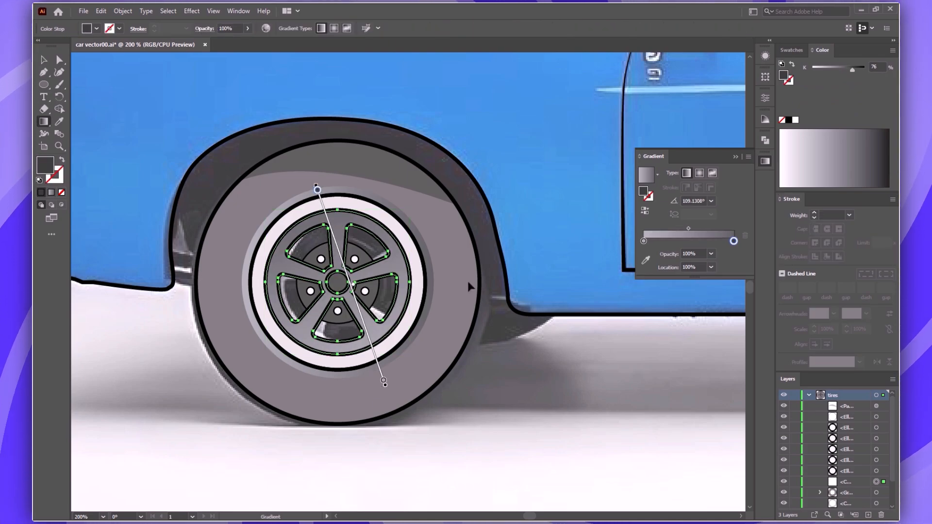
pyautogui.press('v')
pyautogui.click(520, 405)
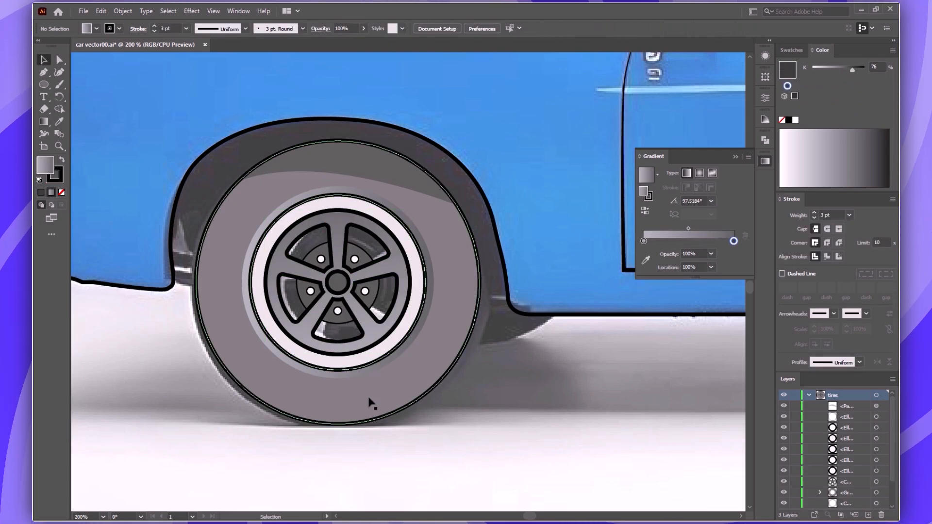
# - Draw an unfilled 190 px circle on the tire, centered on the hub, with an 8 pt black stroke
pyautogui.press('l')
pyautogui.moveTo(338, 282); pyautogui.dragTo(460, 404)
pyautogui.click(62, 193)
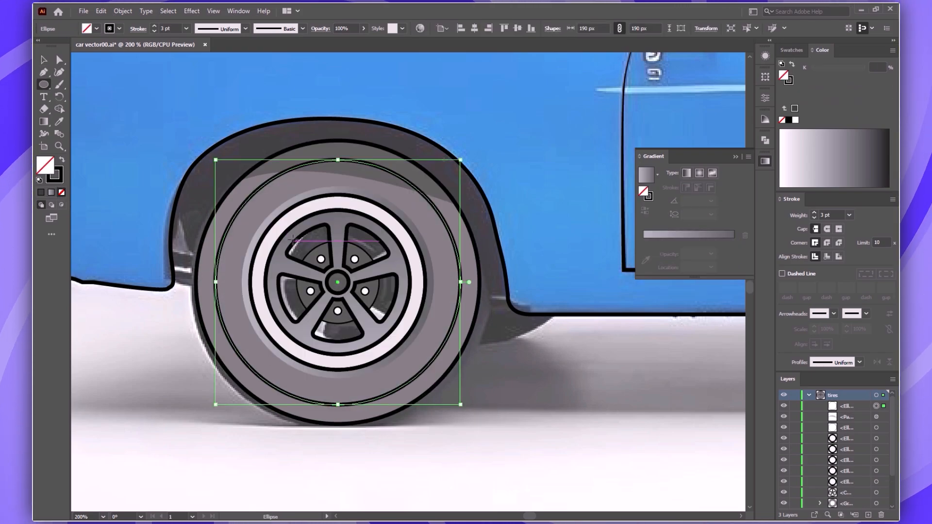
# - Cut the new tire circle with the Scissors tool at several points to separate an upper arc and a lower-right arc
pyautogui.press('c')
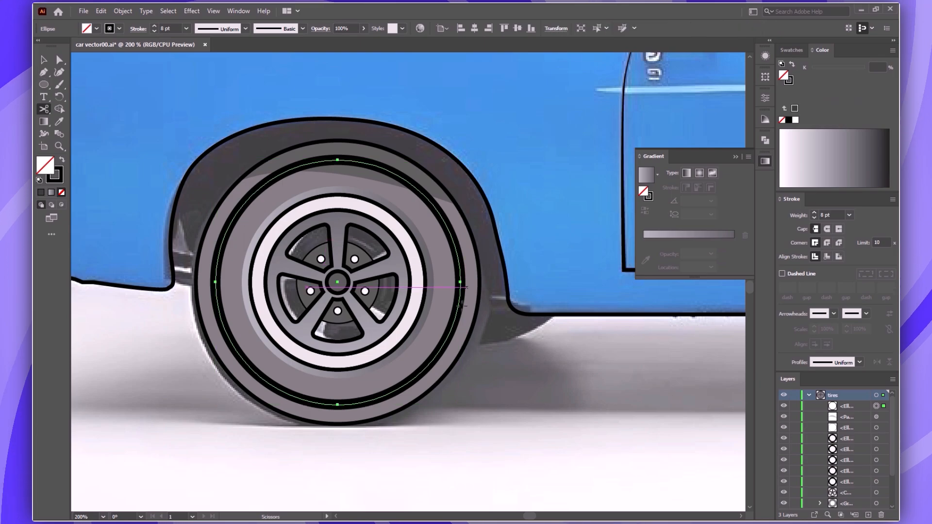
pyautogui.click(447, 337)
pyautogui.click(292, 395)
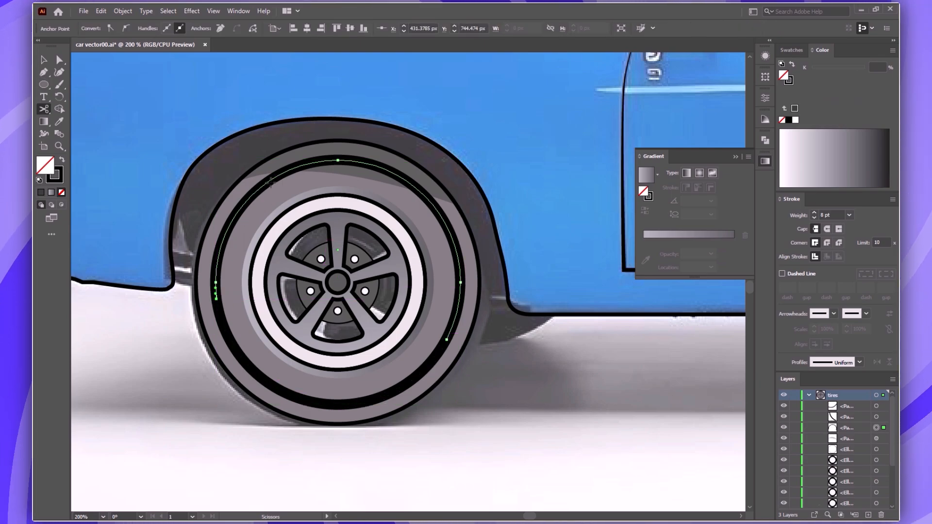
pyautogui.click(410, 183)
# - Delete the circle's side segments, keeping only the arc above the rim and the arc at the tire's lower right
pyautogui.press('v')
pyautogui.press('Delete')
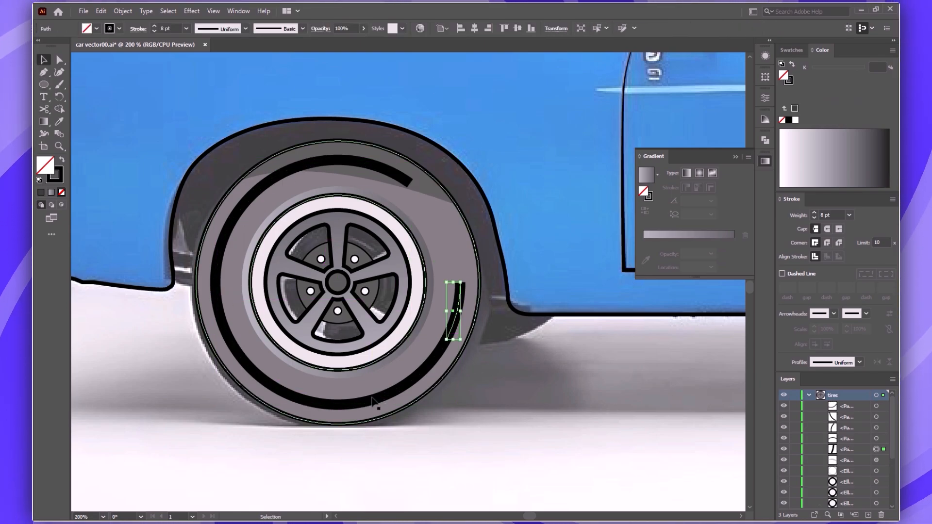
pyautogui.press('Delete')
pyautogui.click(269, 387)
pyautogui.press('Delete')
pyautogui.click(218, 262)
pyautogui.press('Delete')
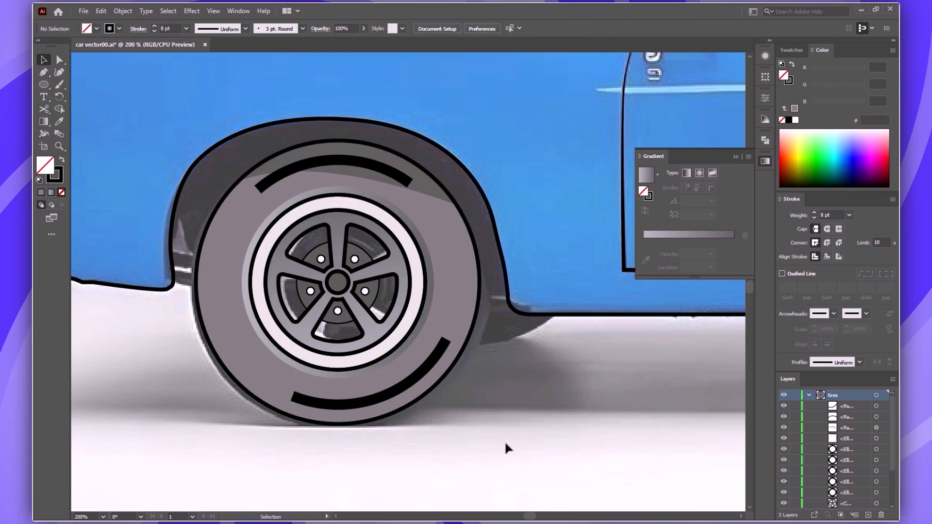
# - Give both remaining arcs a 10 pt stroke with the elliptical width profile that tapers at both ends
pyautogui.click(421, 371)
pyautogui.keyDown('shift'); pyautogui.click(265, 184); pyautogui.keyUp('shift')
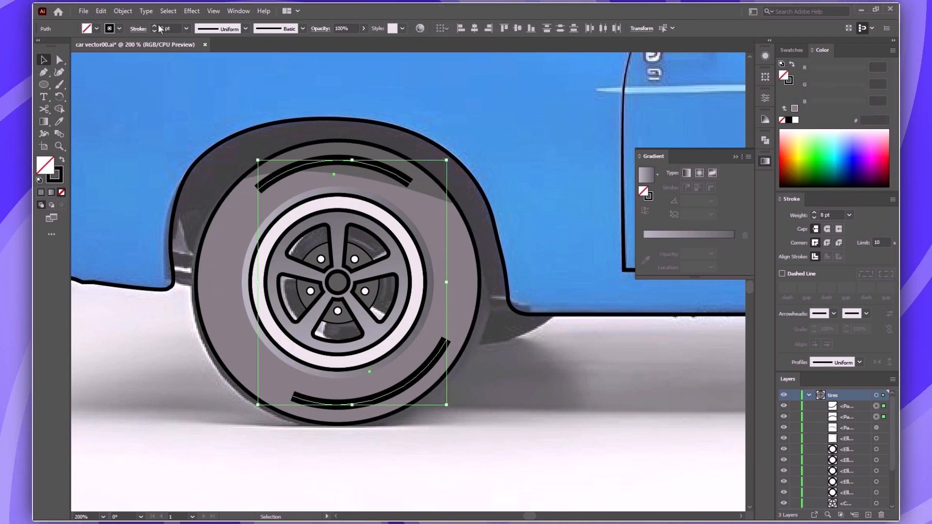
pyautogui.click(154, 26)
pyautogui.click(154, 26)
pyautogui.click(218, 29)
pyautogui.click(213, 57)
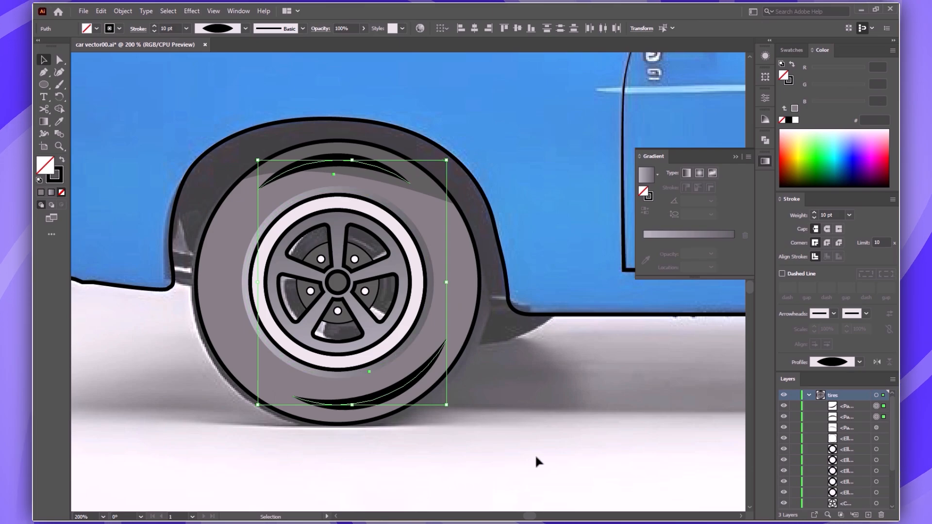
# - Set the opacity of the lower-right tire arc alone to 25%
pyautogui.keyDown('shift'); pyautogui.click(342, 164); pyautogui.keyUp('shift')
pyautogui.click(339, 27)
pyautogui.write('2')
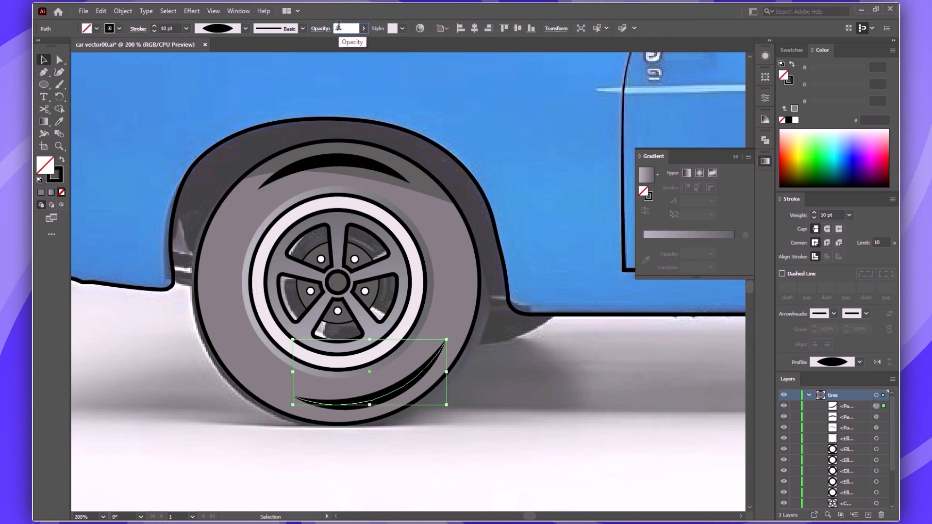
pyautogui.write('5')
pyautogui.click(625, 462)
# - Turn the upper tire arc into a highlight with a white stroke and 15% opacity
pyautogui.click(270, 183)
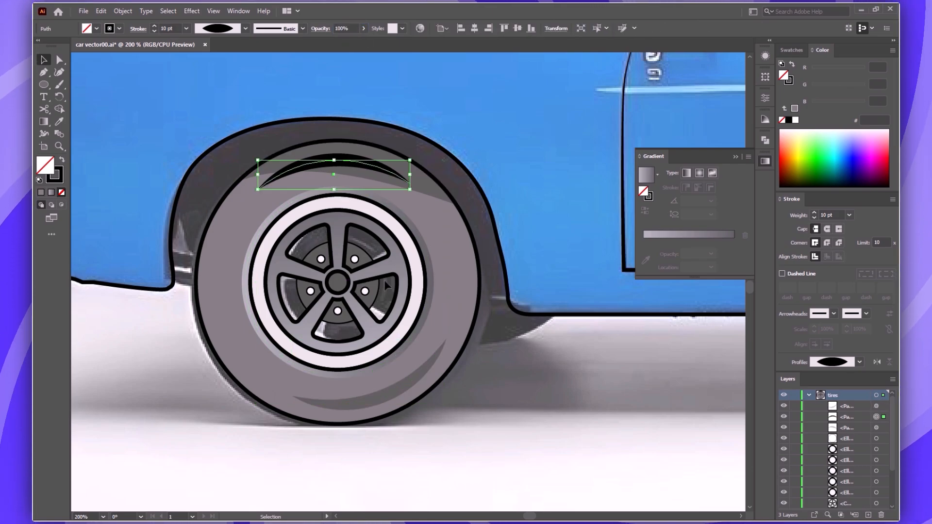
pyautogui.doubleClick(55, 176)
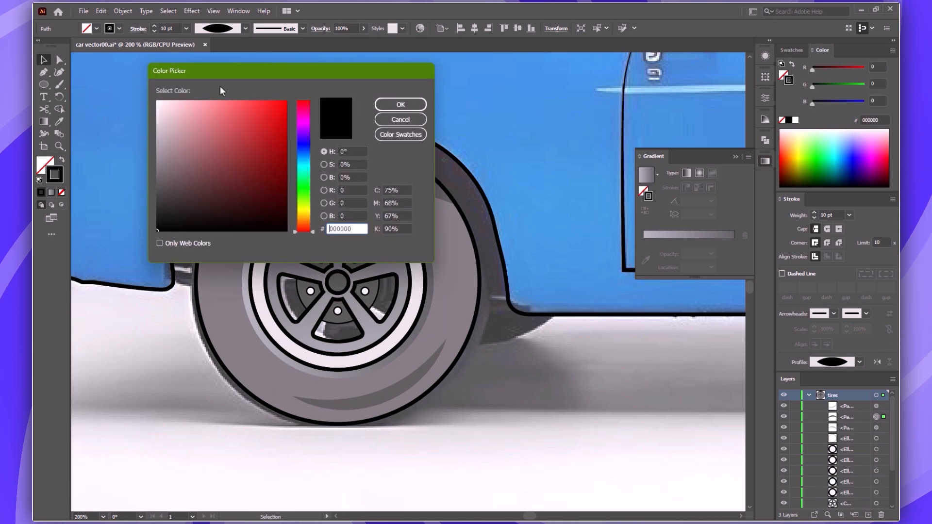
pyautogui.click(409, 107)
pyautogui.write('15')
pyautogui.press('Return')
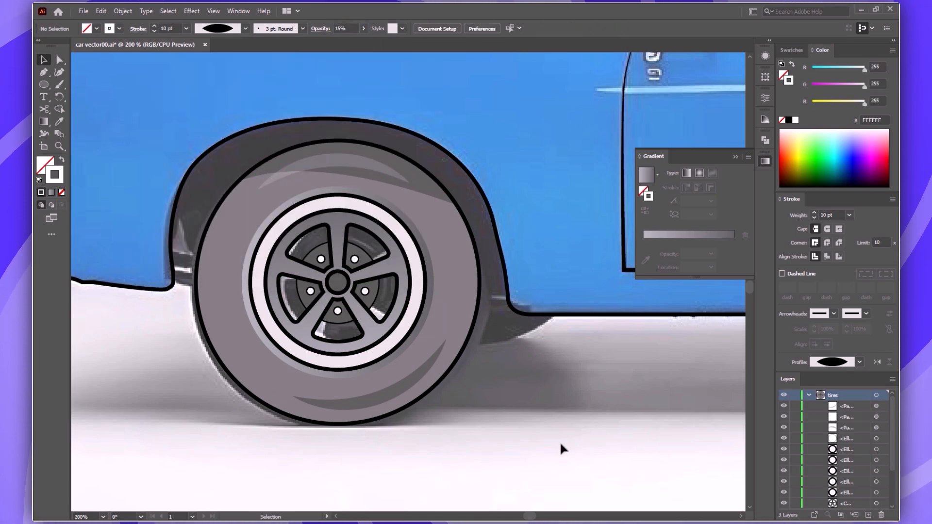
# - Rotate the white highlight arc 63° about the wheel hub so it sits on the tire's left side
pyautogui.press('r')
pyautogui.keyDown('alt'); pyautogui.click(338, 282); pyautogui.keyUp('alt')
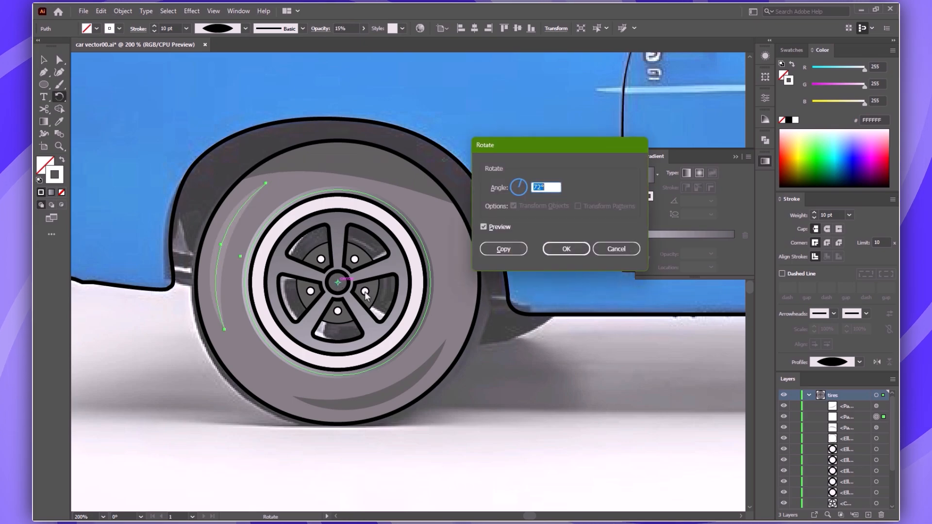
pyautogui.scroll(-6, 540, 184)
pyautogui.scroll(3, 539, 185)
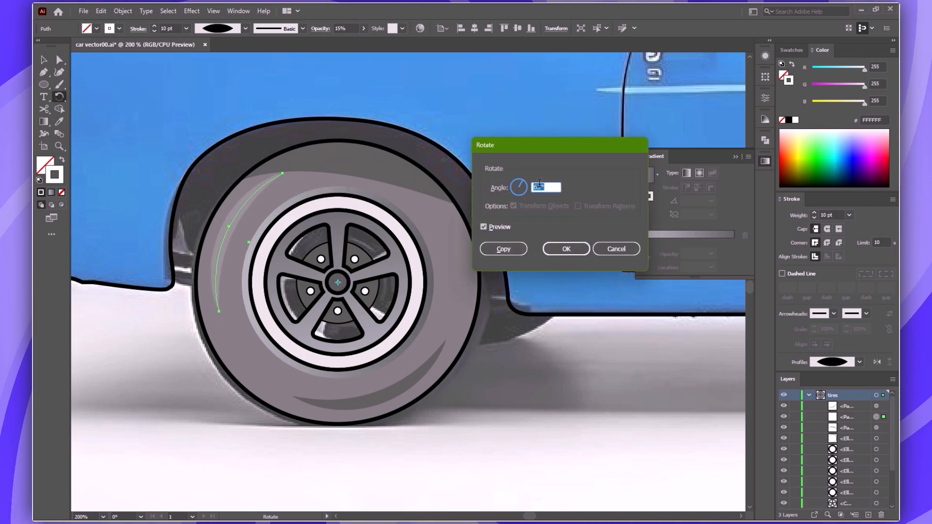
pyautogui.press('Return')
# - Rotate the dark arc 63° about the wheel hub so it sits on the tire's right side
pyautogui.click(398, 387)
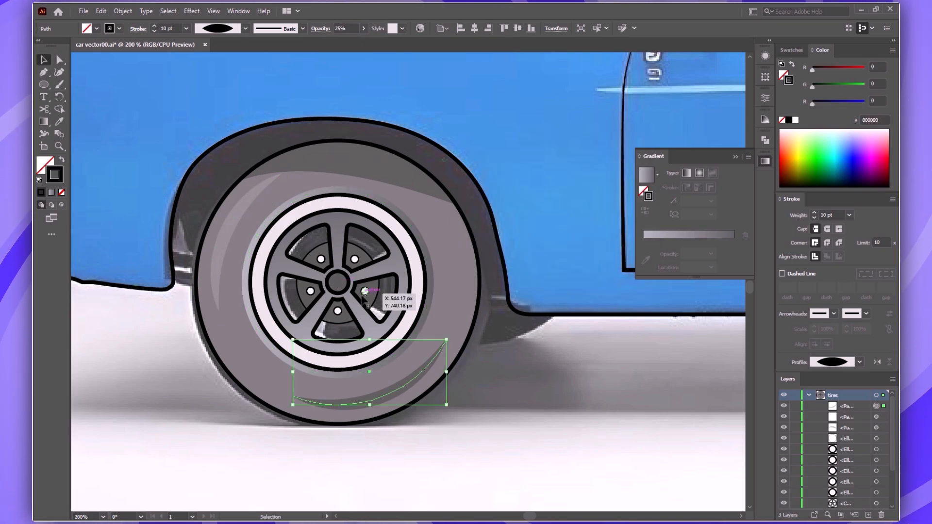
pyautogui.press('r')
pyautogui.keyDown('alt'); pyautogui.click(338, 282); pyautogui.keyUp('alt')
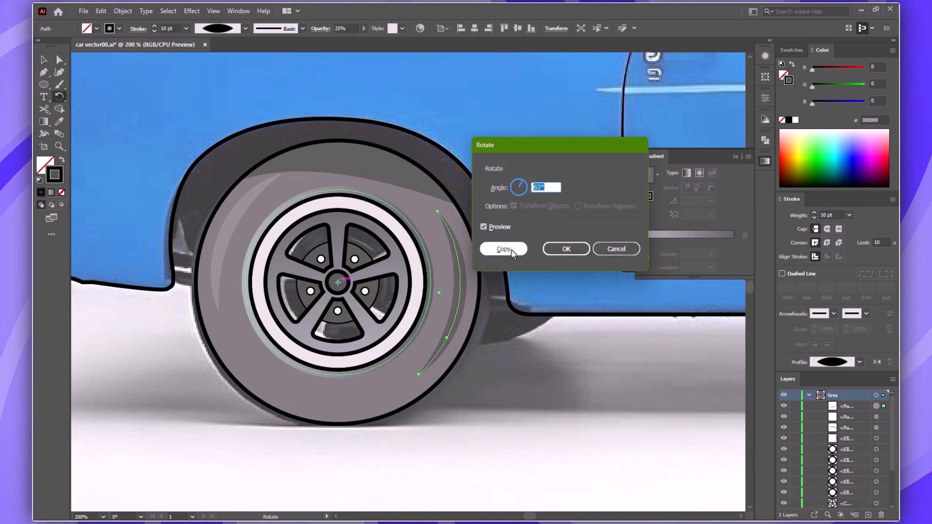
pyautogui.click(563, 250)
pyautogui.press('v')
pyautogui.click(538, 443)
pyautogui.click(736, 157)
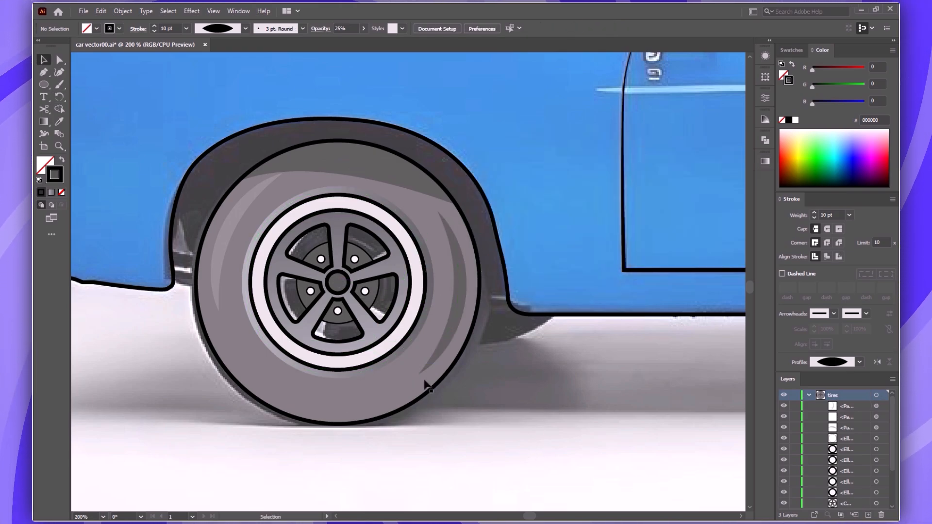
# - Fill the rear wheel's white ring with the gray linear gradient and direct it downward at about -73°
pyautogui.hotkey('ctrl', '0')
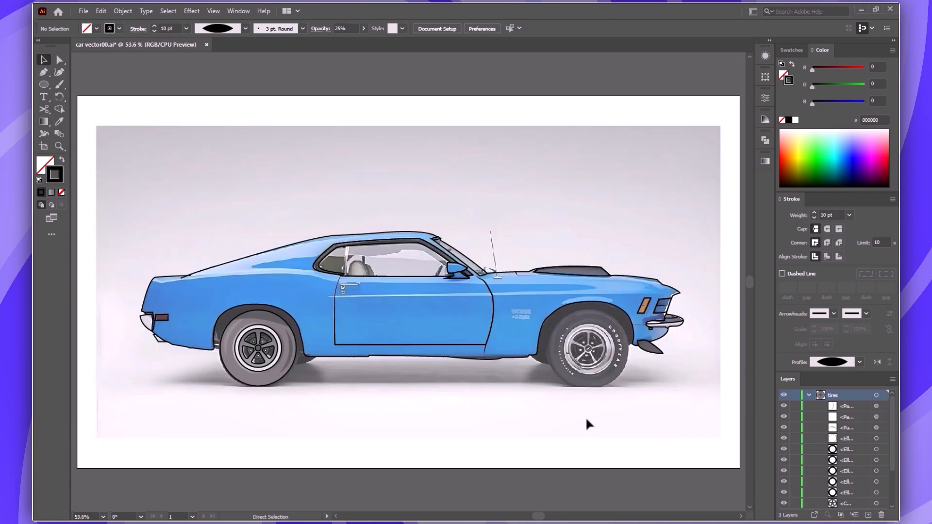
pyautogui.click(271, 369)
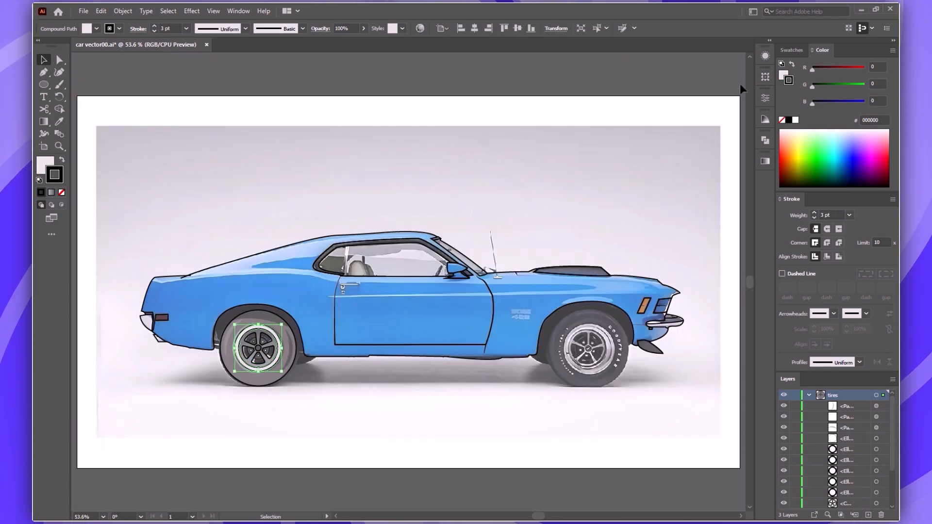
pyautogui.click(765, 161)
pyautogui.click(644, 176)
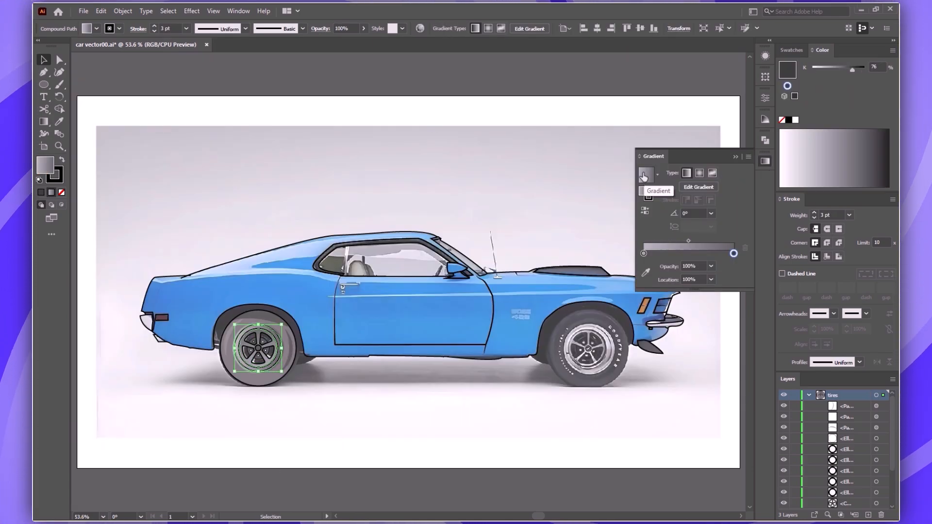
pyautogui.press('g')
pyautogui.moveTo(249, 321); pyautogui.dragTo(267, 386)
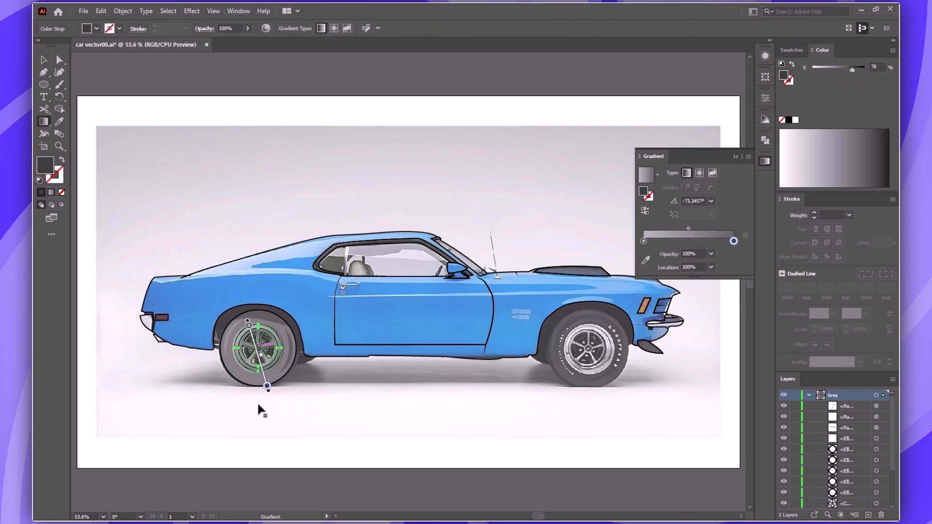
# - Set the starting color stop of the ring's gradient to a lighter gray with 19% black
pyautogui.doubleClick(644, 241)
pyautogui.moveTo(664, 282); pyautogui.dragTo(657, 282)
pyautogui.click(737, 208)
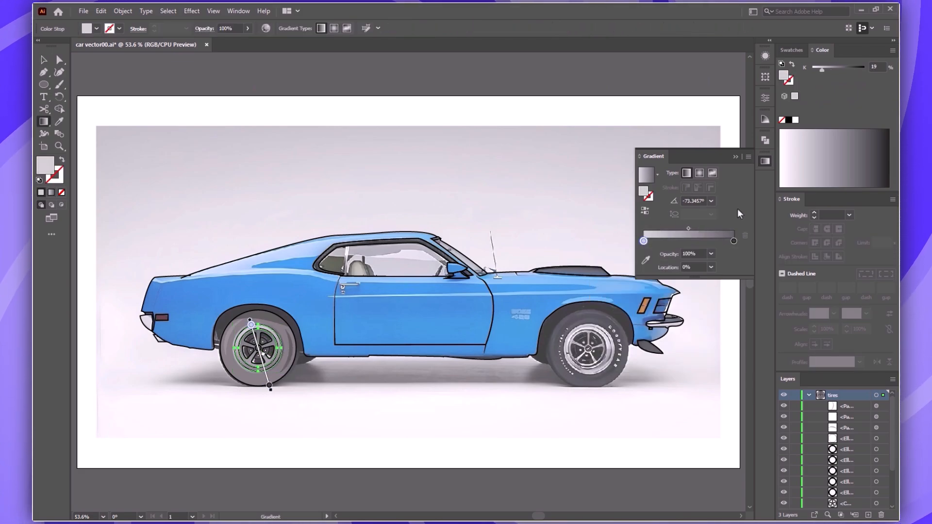
pyautogui.click(736, 157)
# - Select the complete rear wheel and place a copy of it over the front wheel in the photo
pyautogui.press('v')
pyautogui.moveTo(239, 383); pyautogui.dragTo(294, 430)
pyautogui.moveTo(259, 349); pyautogui.dragTo(589, 348)
pyautogui.click(578, 420)
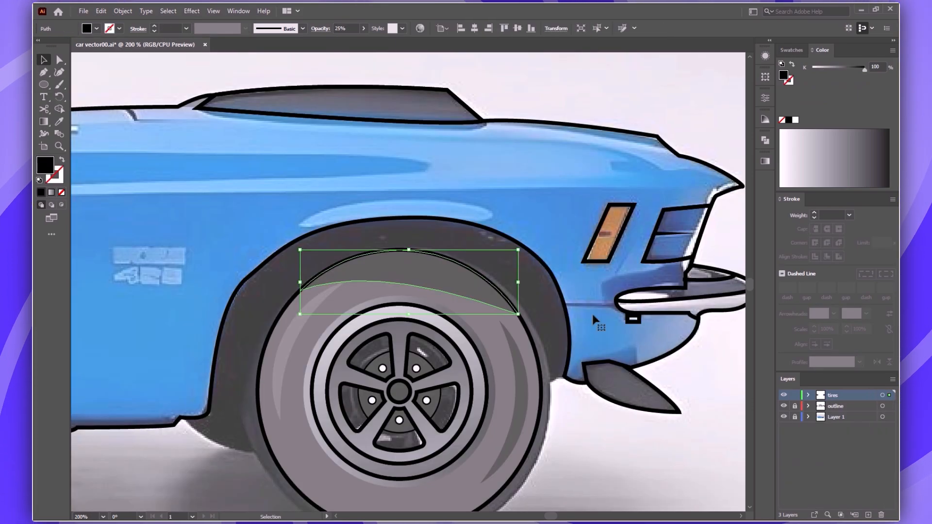
# - Reshape the lower edge of the front tire's top shadow into a more even arch
pyautogui.press('p')
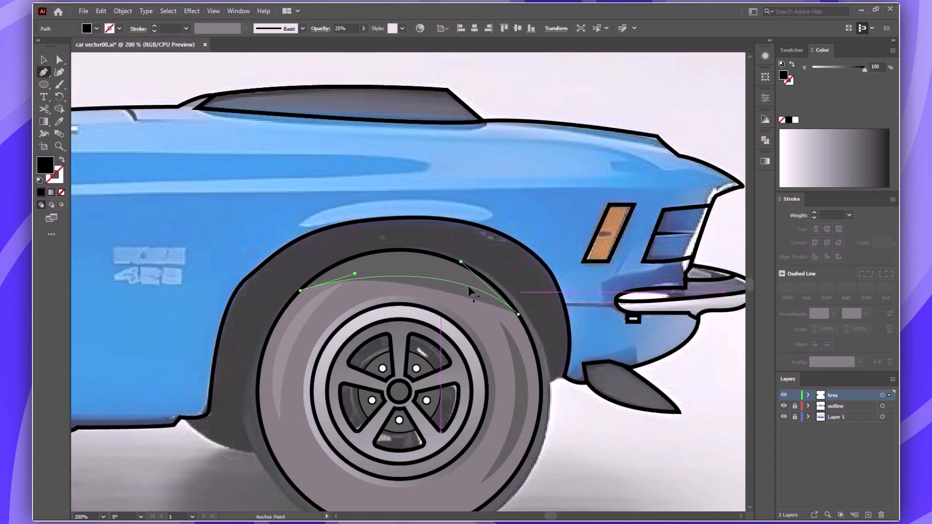
pyautogui.press('v')
pyautogui.click(624, 459)
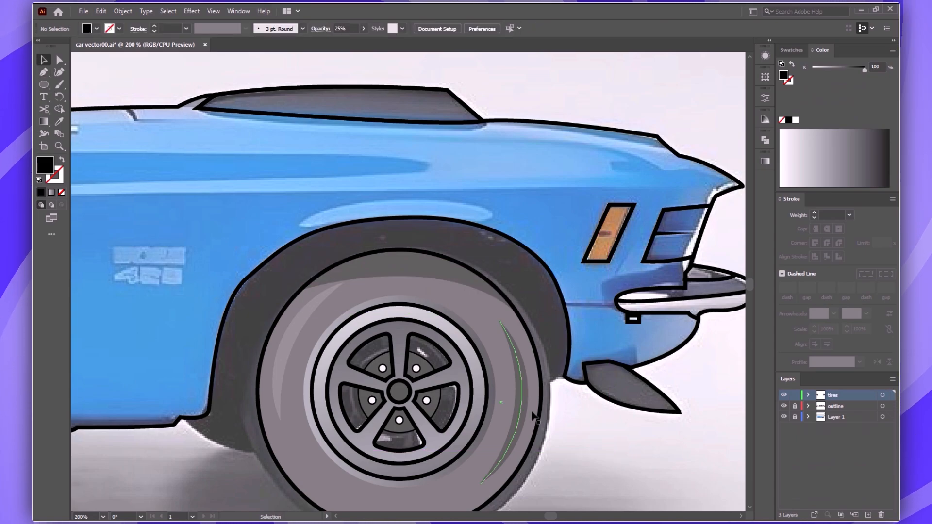
# - On the outline layer, draw an unfilled 3 pt black path curving down across the hood edge and running toward the scoop
pyautogui.hotkey('ctrl', '0')
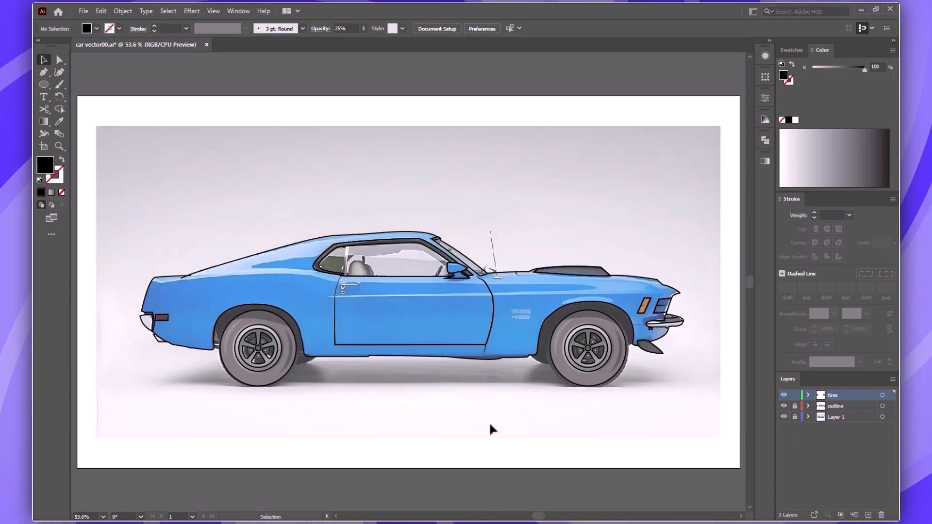
pyautogui.click(328, 277)
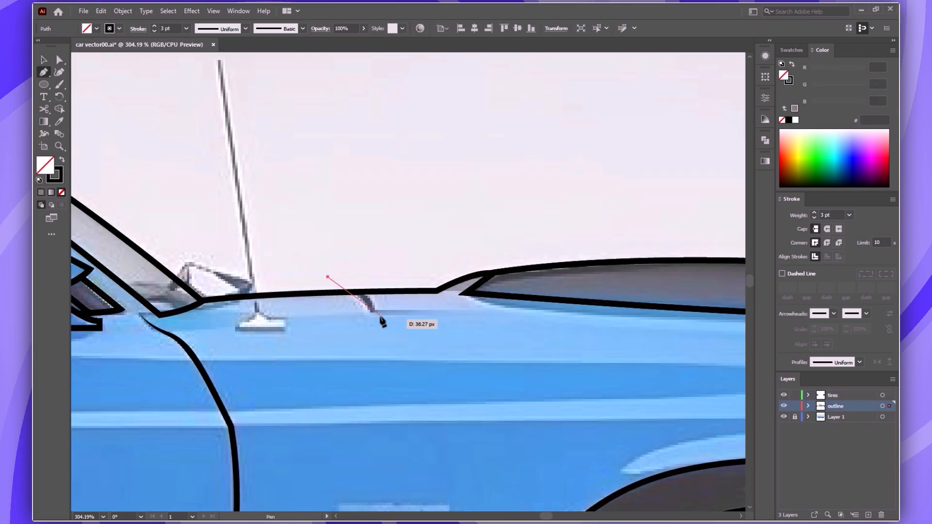
pyautogui.moveTo(372, 312); pyautogui.dragTo(381, 337)
pyautogui.moveTo(508, 315); pyautogui.dragTo(528, 316)
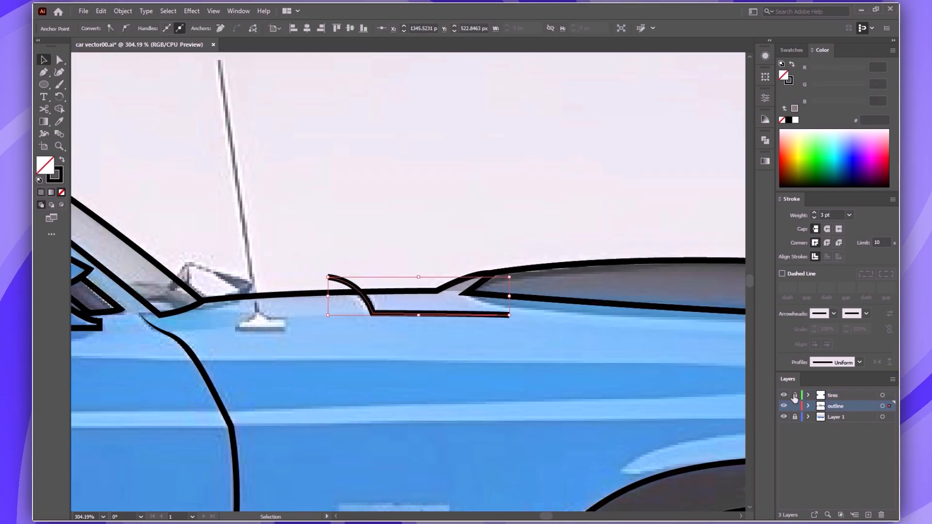
# - Trim the new path's overhang above the hood edge with Shape Builder and adjust the width of its free end
pyautogui.hotkey('ctrl', 'a')
pyautogui.hotkey('shift', 'm')
pyautogui.moveTo(368, 275); pyautogui.dragTo(340, 285)
pyautogui.press('v')
pyautogui.click(503, 323)
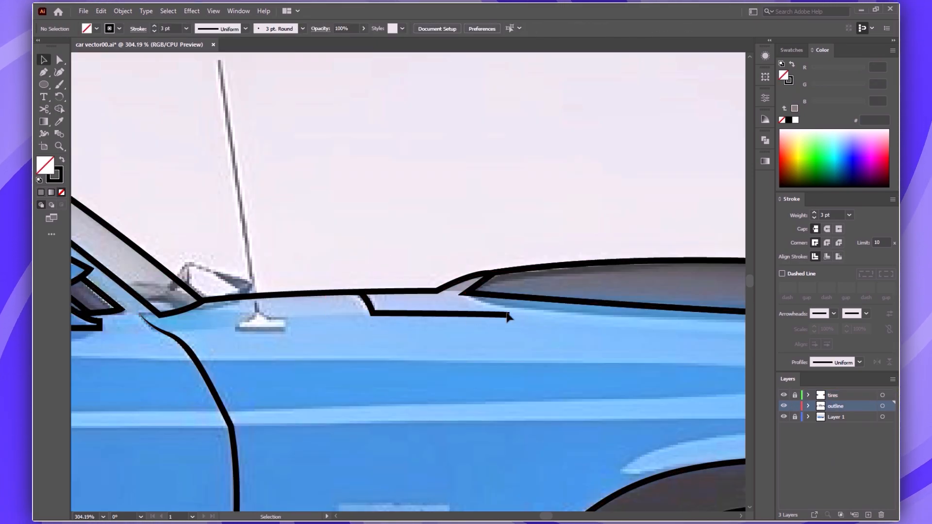
pyautogui.hotkey('shift', 'w')
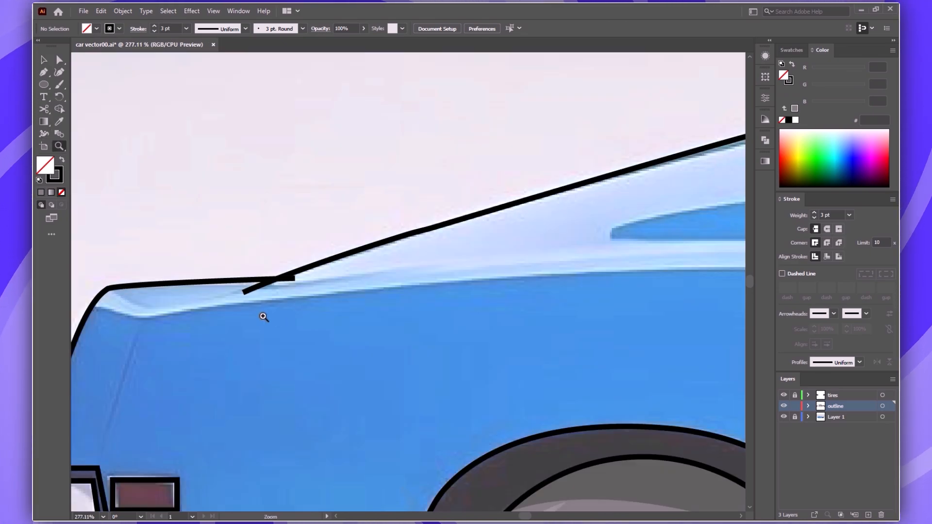
# - Draw an unfilled rectangle around the door handle with a uniform black stroke and adjust its weight
pyautogui.click(260, 286)
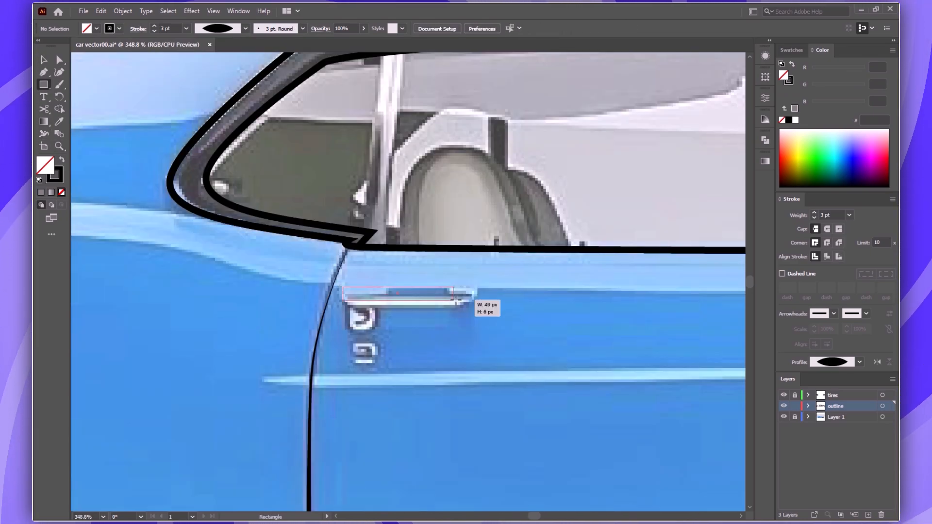
pyautogui.moveTo(473, 308); pyautogui.dragTo(476, 309)
pyautogui.click(154, 26)
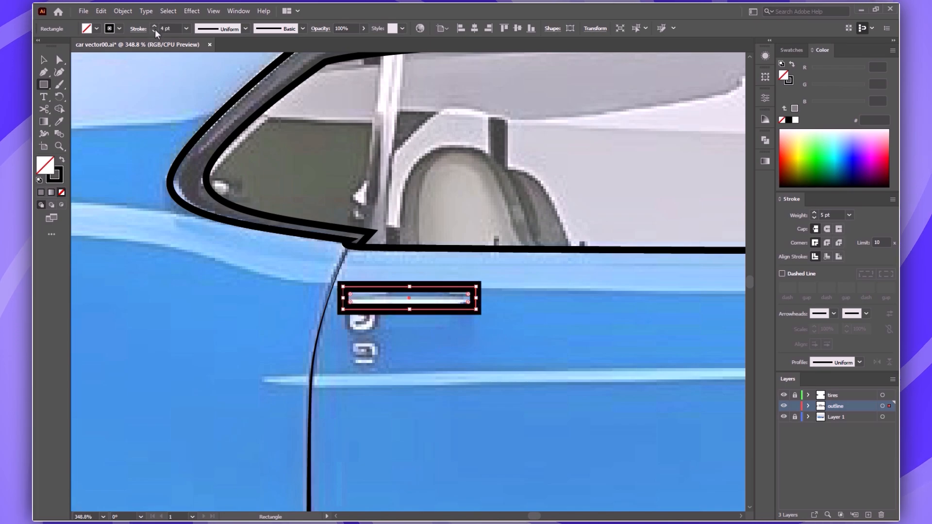
pyautogui.click(154, 27)
# - Draw circles over the two door lock details, the upper one 16 px wide, and combine the upper circle with the handle using Pathfinder
pyautogui.press('l')
pyautogui.moveTo(360, 319)
pyautogui.mouseDown()
pyautogui.moveTo(379, 336)
pyautogui.moveTo(380, 368)
pyautogui.mouseUp()
pyautogui.press('v')
pyautogui.click(364, 319)
pyautogui.moveTo(364, 319); pyautogui.dragTo(364, 313)
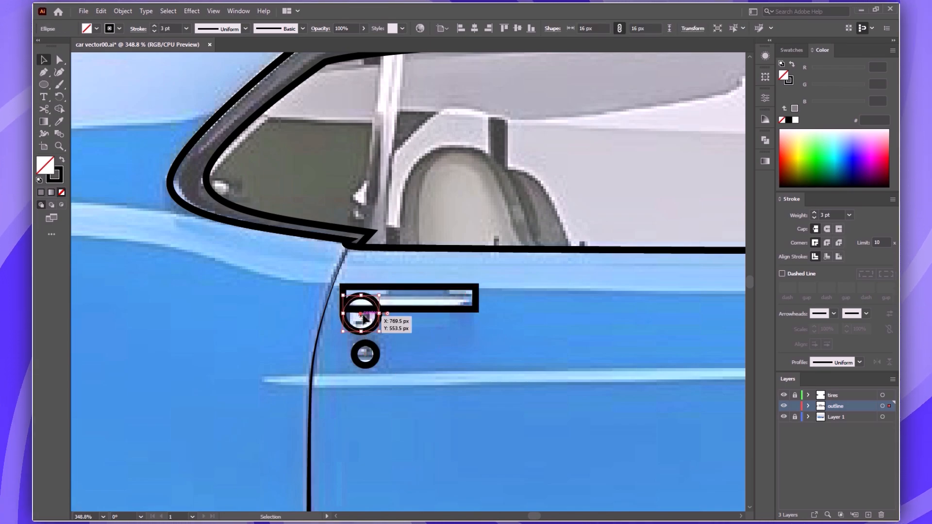
pyautogui.keyDown('shift'); pyautogui.click(432, 311); pyautogui.keyUp('shift')
pyautogui.hotkey('ctrl', 'shift', 'F9')
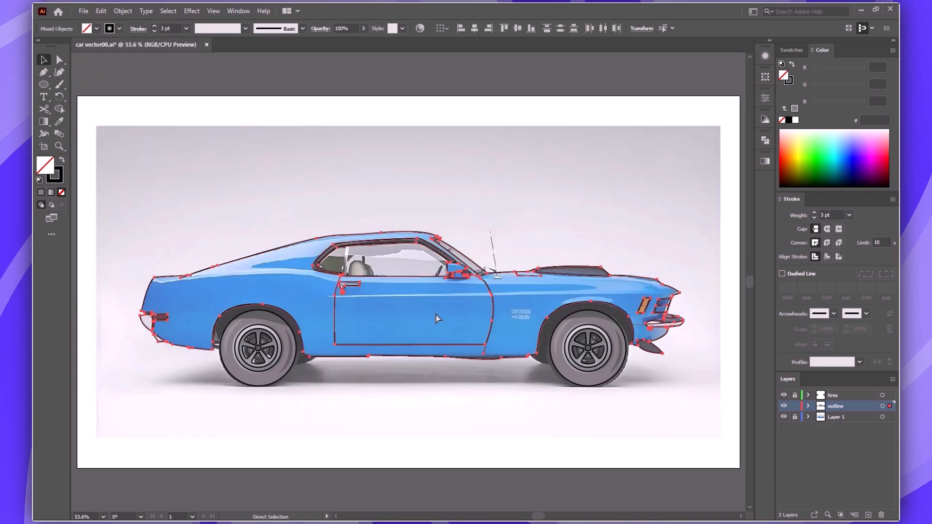
# - Add a layer named "body color" beneath the outline layer and copy all the outline artwork into it
pyautogui.hotkey('ctrl', 'a')
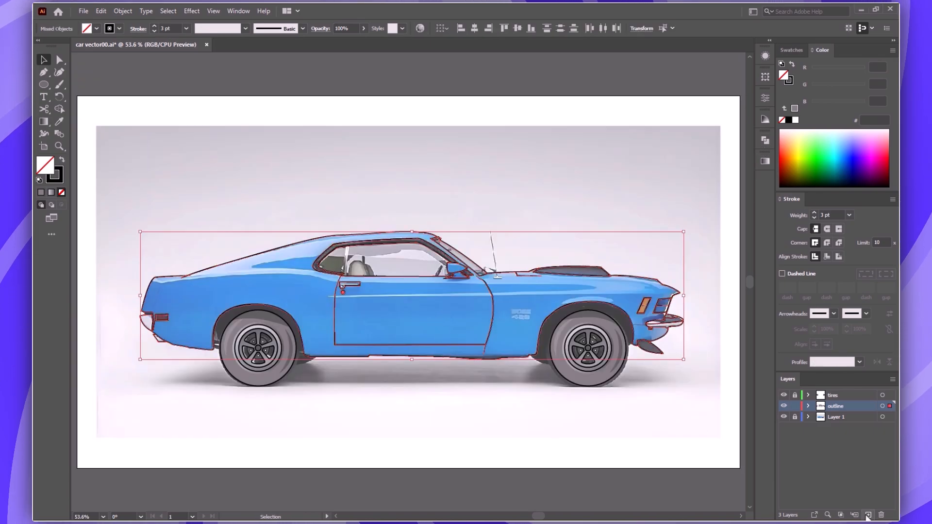
pyautogui.doubleClick(840, 406)
pyautogui.write('body color')
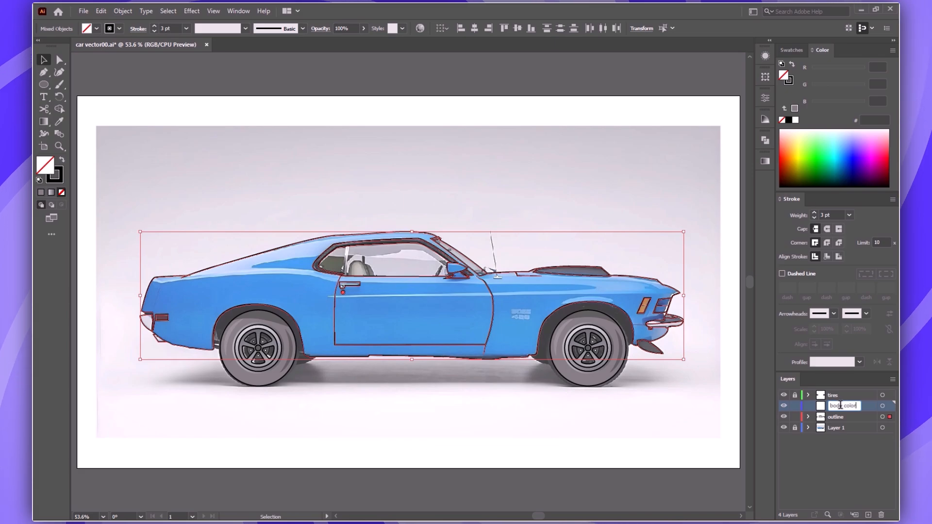
pyautogui.moveTo(848, 419); pyautogui.dragTo(892, 417)
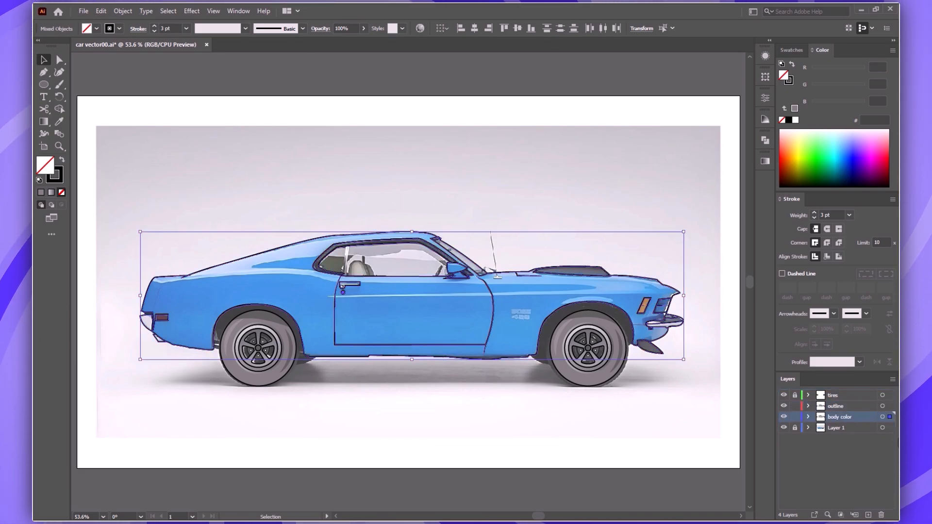
# - Lock the outline layer and make the body color layer active
pyautogui.click(876, 407)
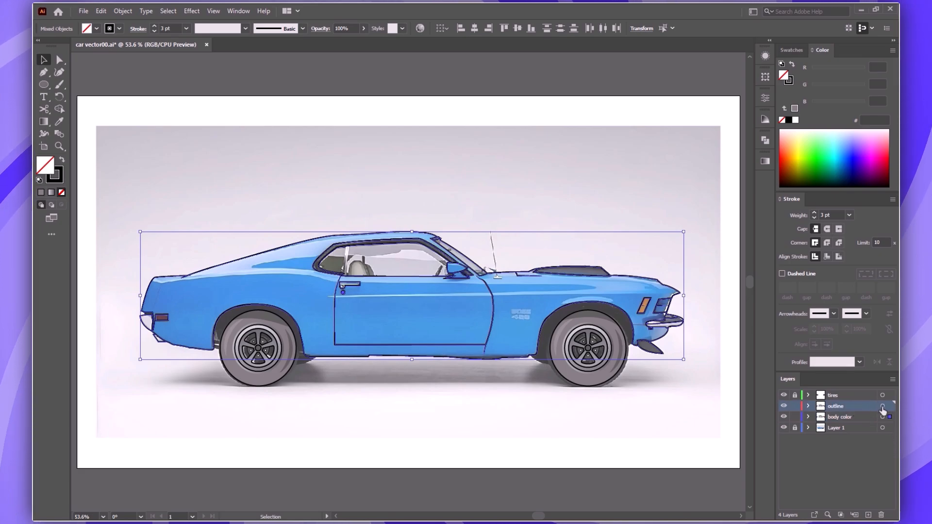
pyautogui.click(794, 406)
pyautogui.click(848, 416)
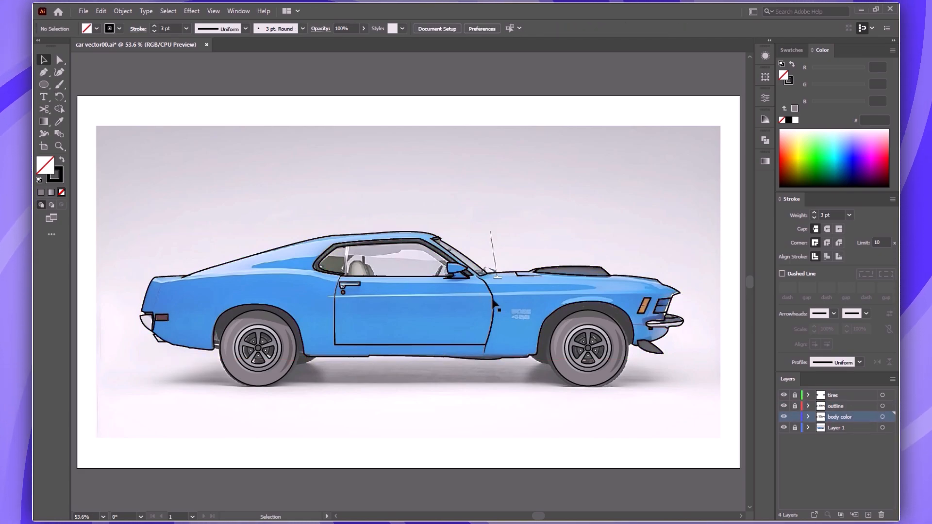
# - Delete the door outline and the front door seam line from the body color layer, and hide the outline layer
pyautogui.click(335, 311)
pyautogui.click(451, 291)
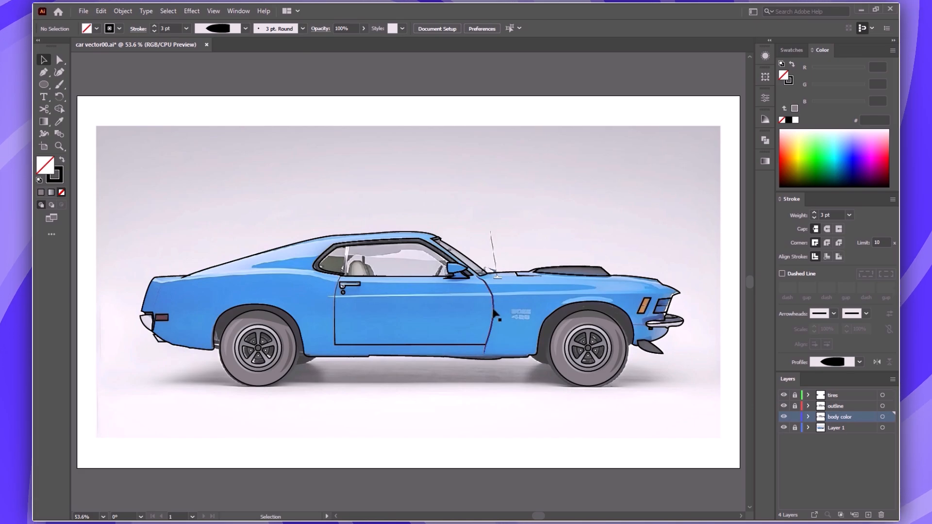
pyautogui.click(784, 406)
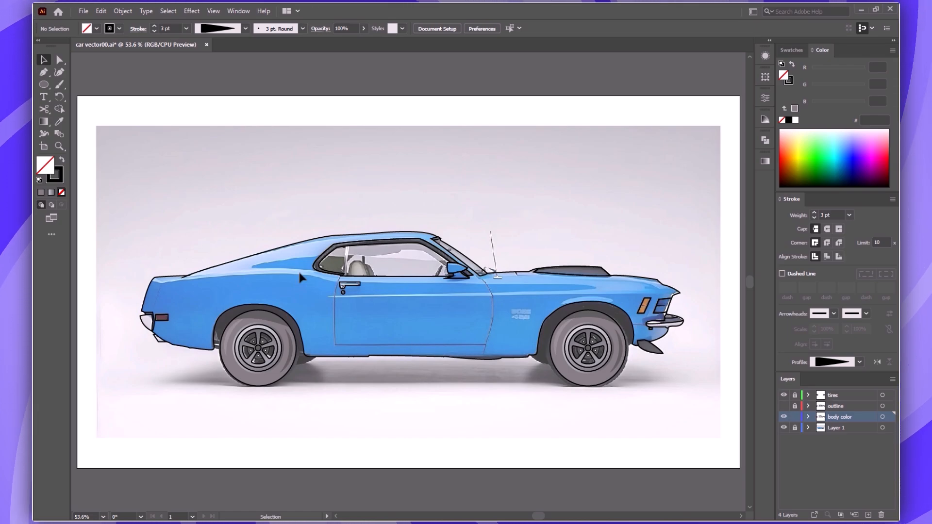
# - Select all the artwork in the body color layer and convert its strokes to filled shapes with Outline Stroke
pyautogui.click(382, 296)
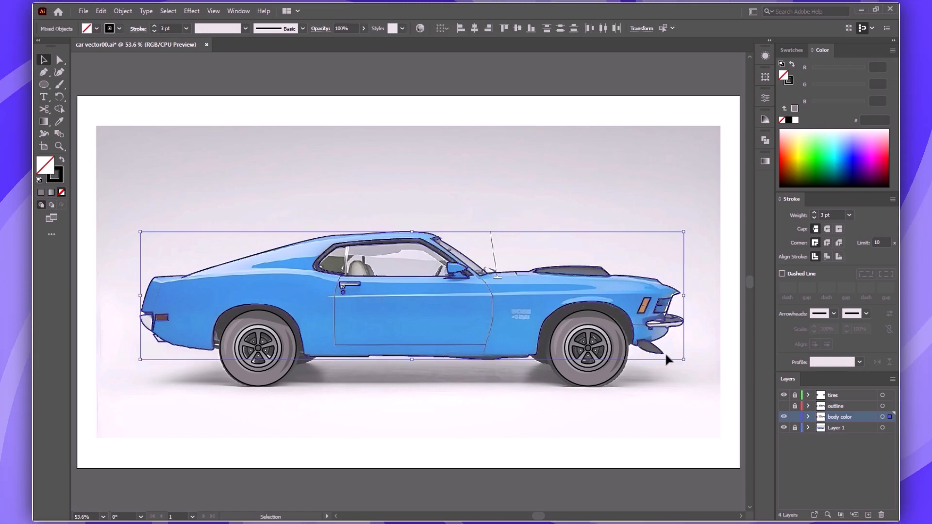
pyautogui.click(116, 10)
pyautogui.moveTo(189, 263)
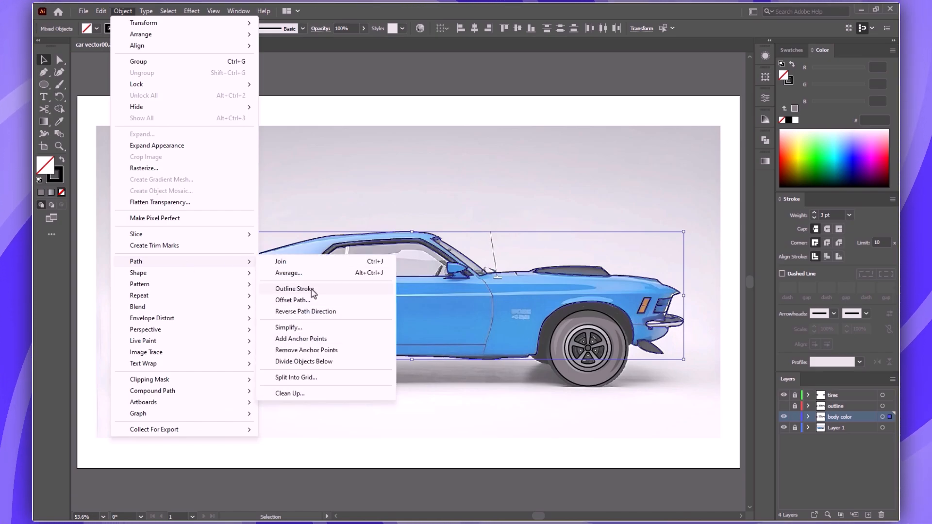
pyautogui.click(297, 290)
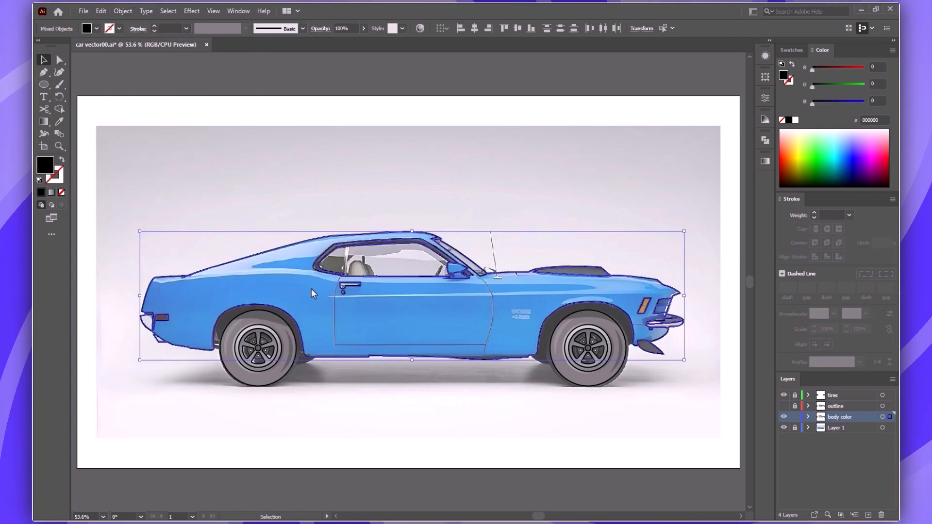
# - Unite the outlined body color shapes with Pathfinder
pyautogui.click(765, 140)
pyautogui.hotkey('ctrl', 'g')
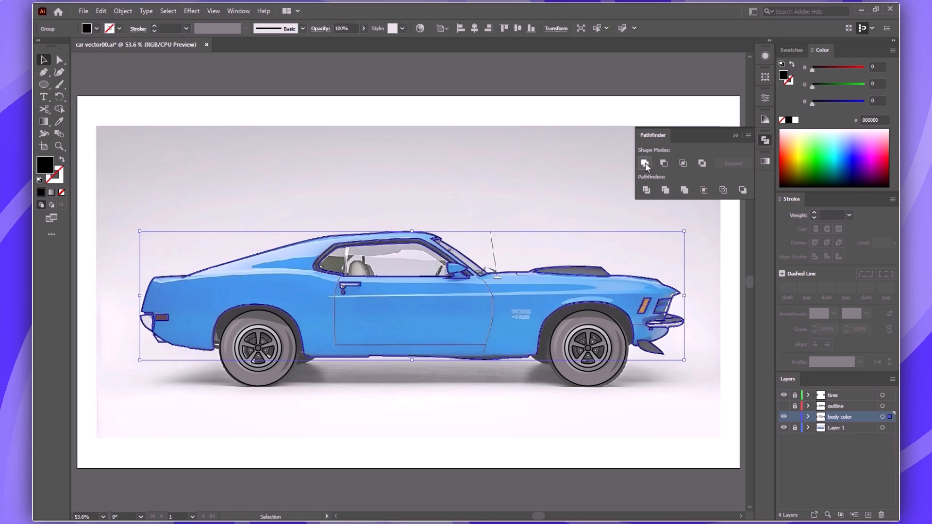
pyautogui.click(736, 136)
pyautogui.click(583, 193)
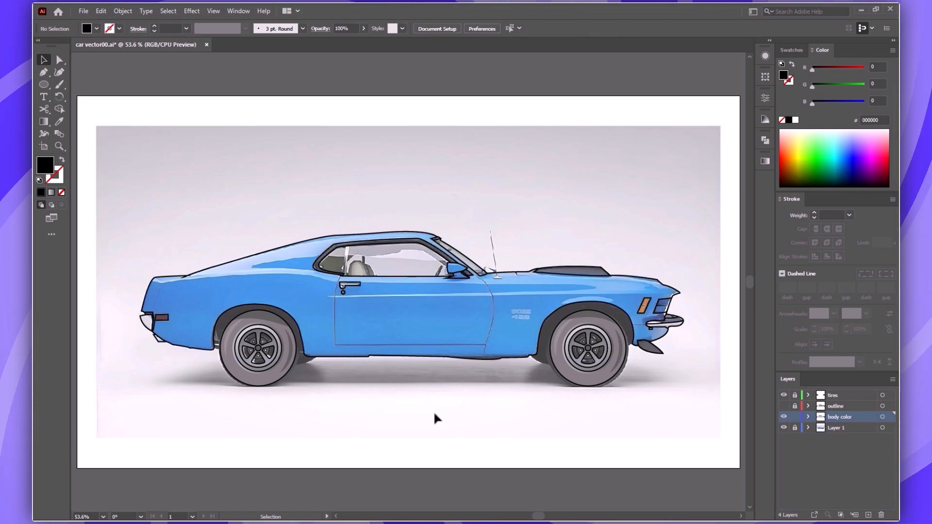
# - Ungroup the united body color artwork and release its compound path into separate solid shapes
pyautogui.rightClick(484, 276)
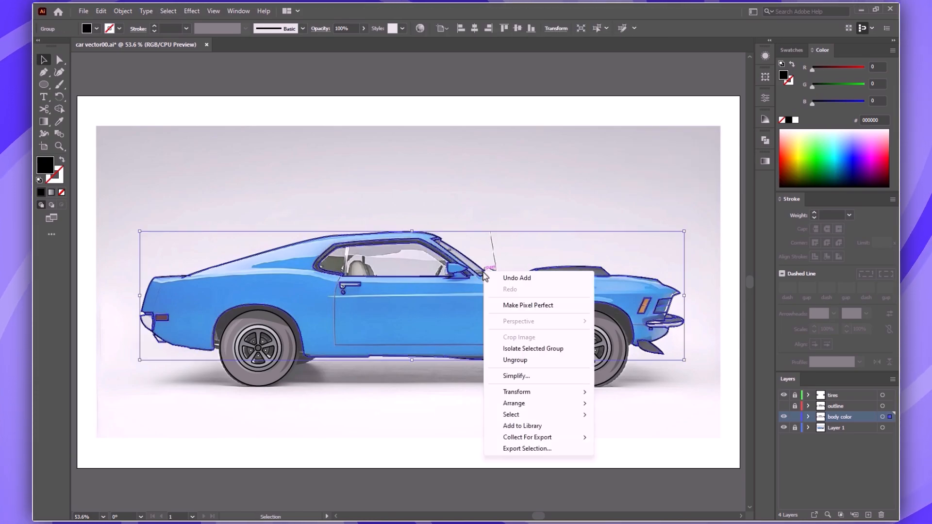
pyautogui.click(515, 359)
pyautogui.click(426, 396)
pyautogui.click(470, 362)
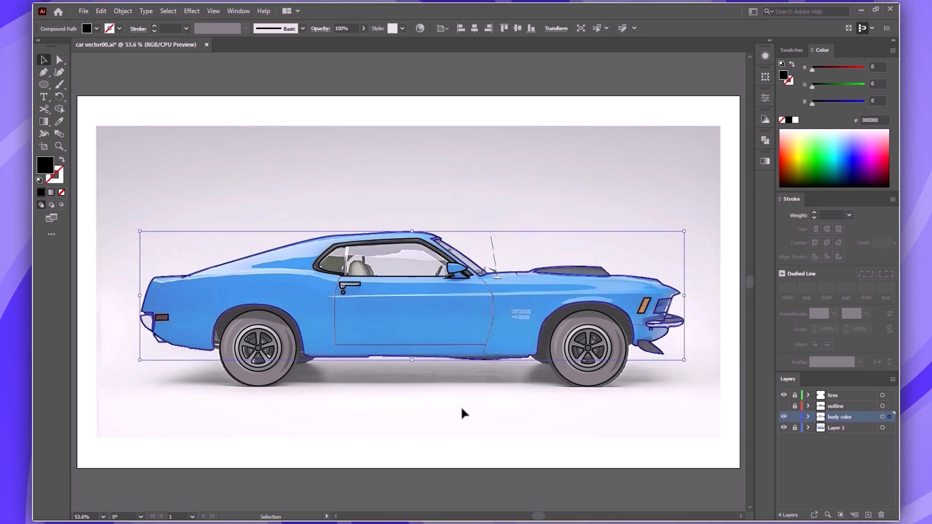
pyautogui.click(459, 408)
pyautogui.click(474, 350)
pyautogui.rightClick(474, 350)
pyautogui.click(546, 422)
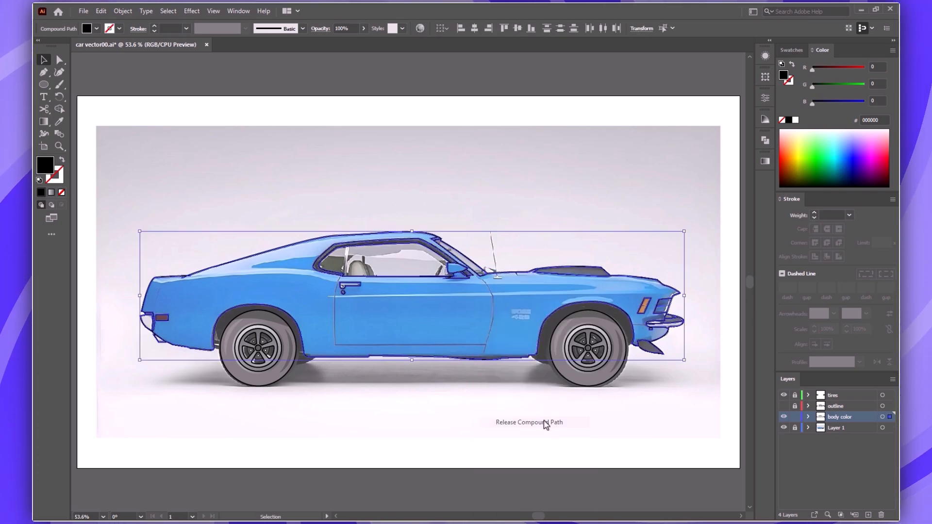
pyautogui.click(464, 414)
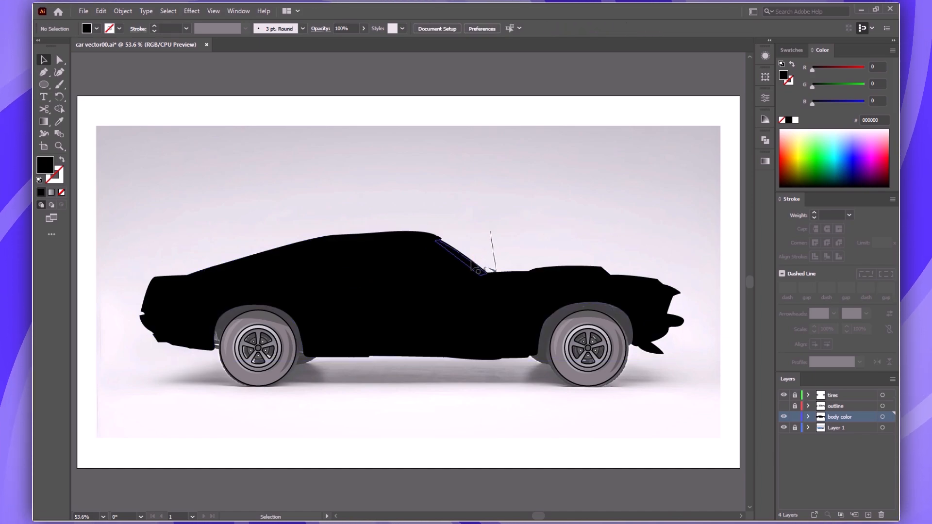
# - Remove the outermost contour shapes around the car body, keeping the inner shapes that fit inside the outlines
pyautogui.click(506, 278)
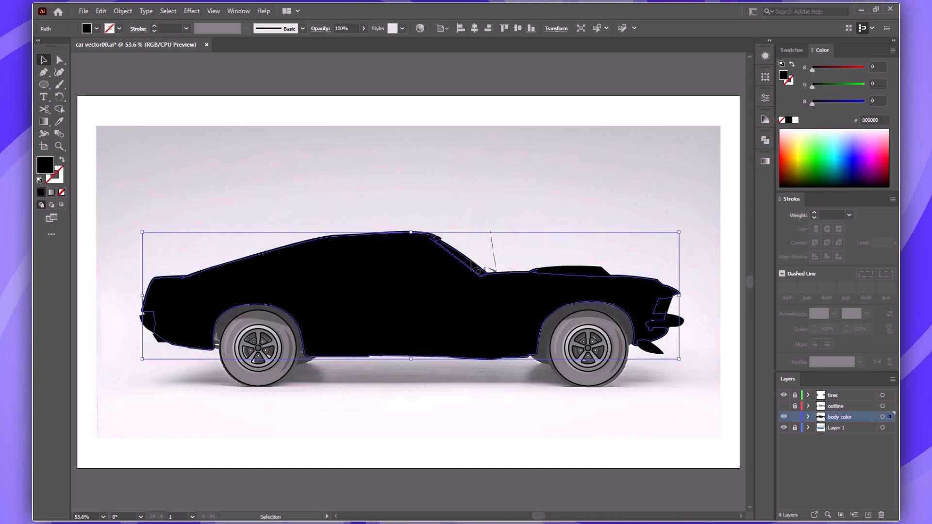
pyautogui.hotkey('ctrl', 'shift', 'a')
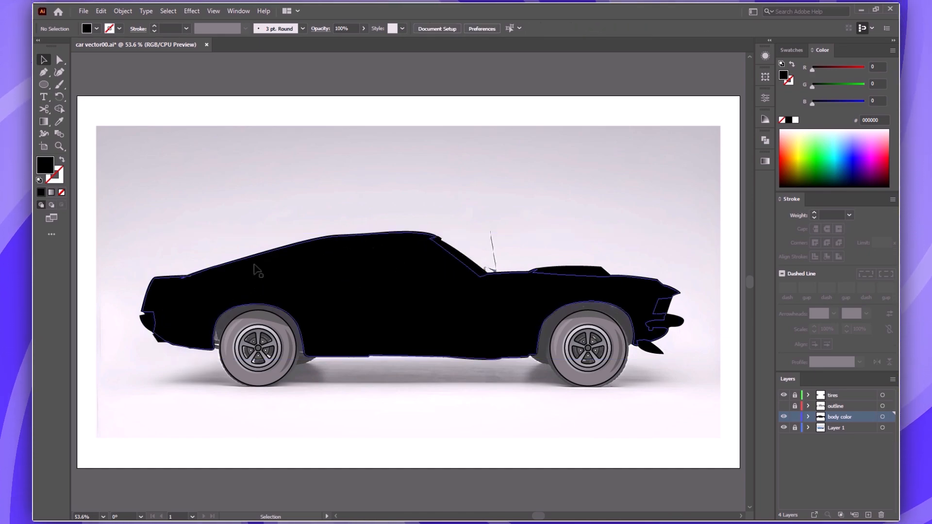
pyautogui.click(402, 233)
pyautogui.hotkey('ctrl', 'shift', 'a')
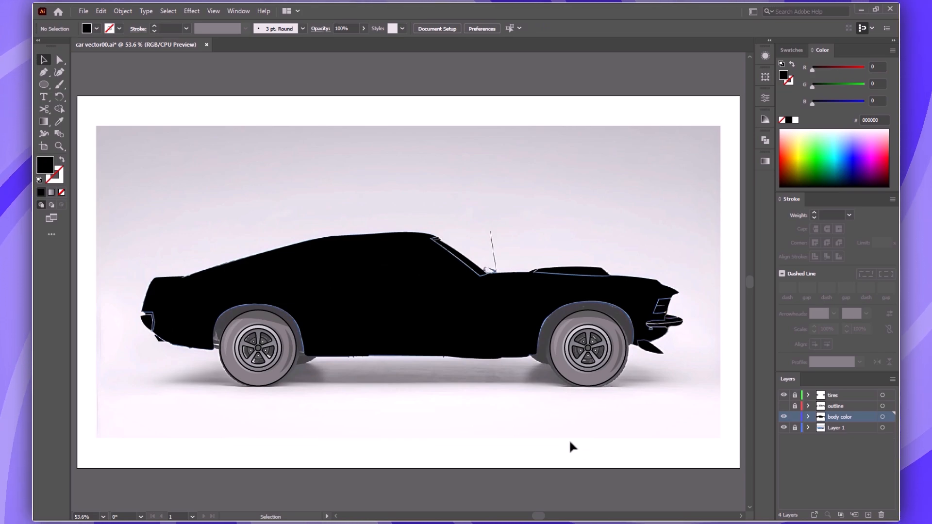
# - Fill all the remaining body color shapes with blue 3386FF
pyautogui.hotkey('ctrl', 'a')
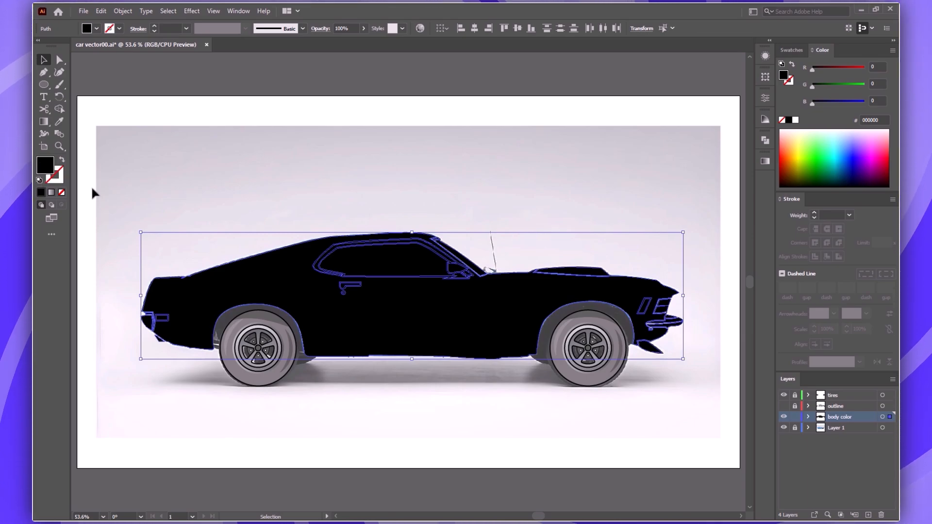
pyautogui.doubleClick(46, 164)
pyautogui.write('3386FF')
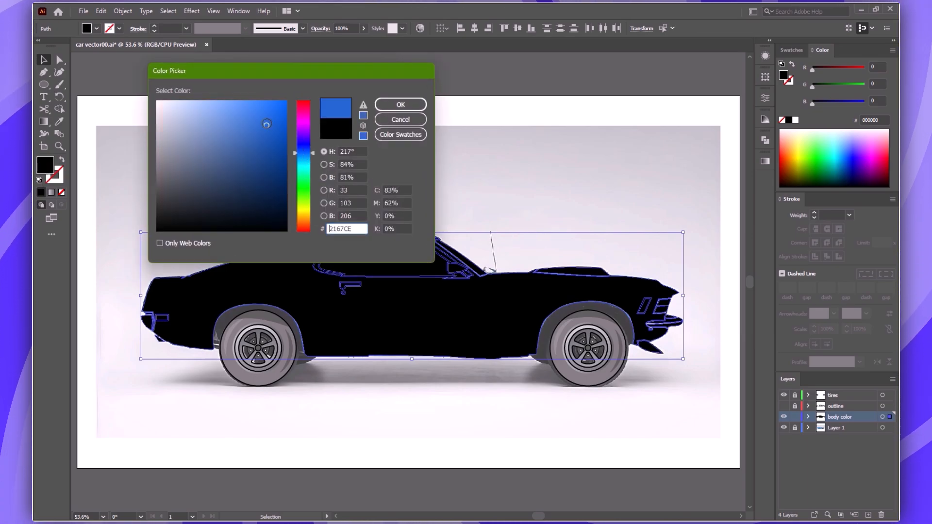
pyautogui.click(416, 104)
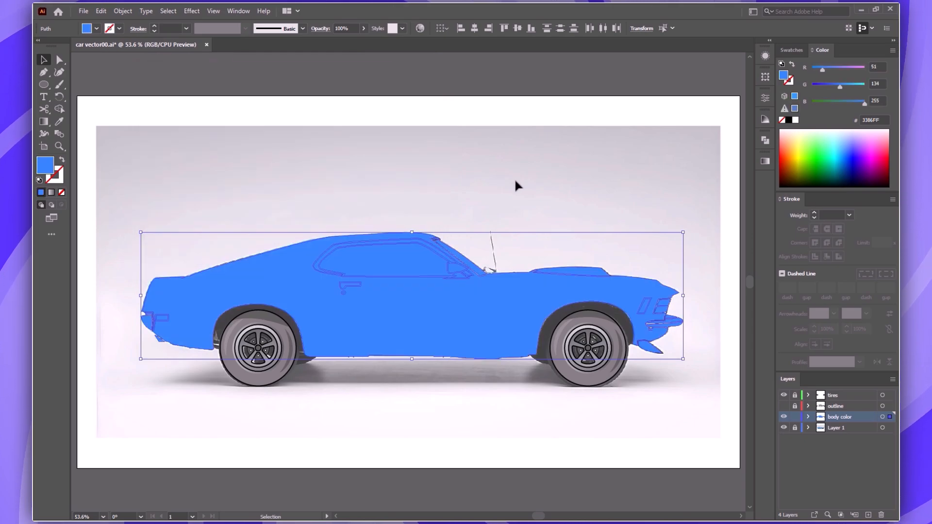
pyautogui.click(516, 185)
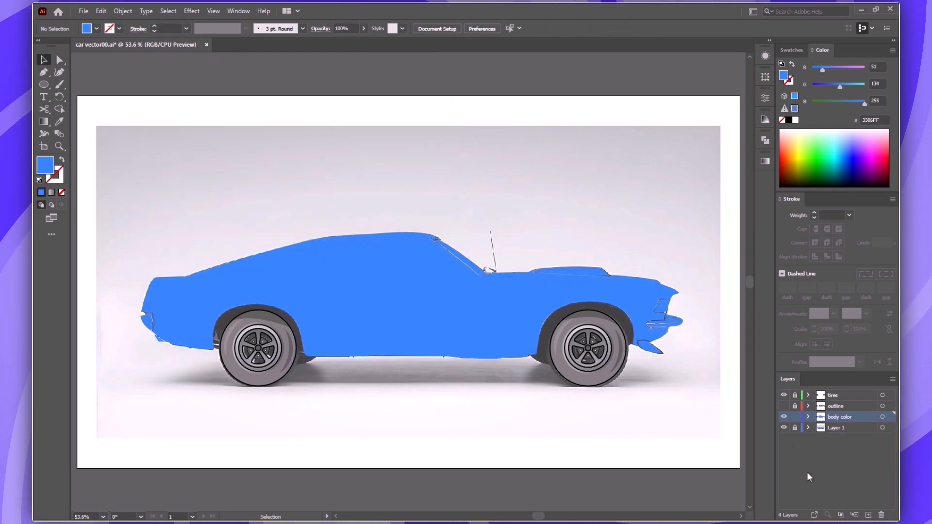
# - Show the outline layer and fill the hood scoop with dark blue 0E3563
pyautogui.click(783, 406)
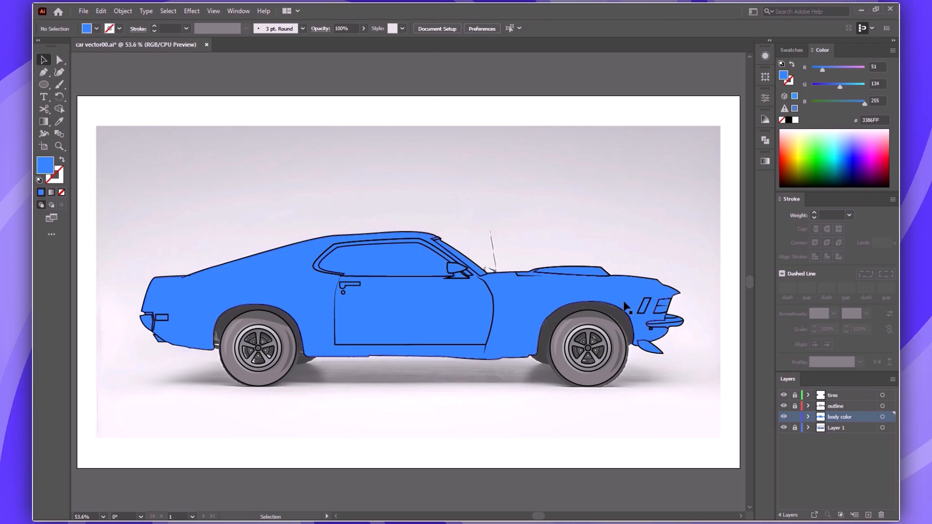
pyautogui.click(574, 271)
pyautogui.doubleClick(46, 165)
pyautogui.write('0E3563')
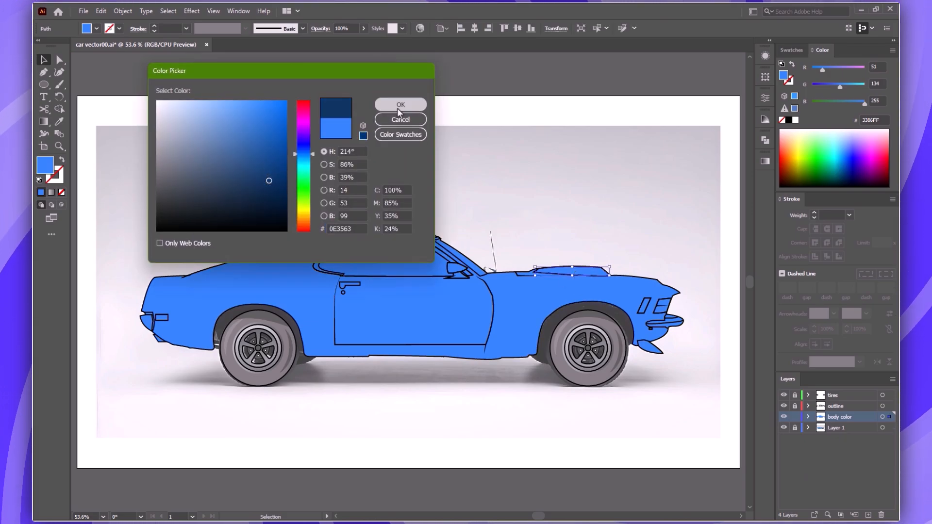
pyautogui.click(400, 104)
pyautogui.click(612, 202)
# - Fill the slanted marker light on the front fender with orange
pyautogui.click(644, 312)
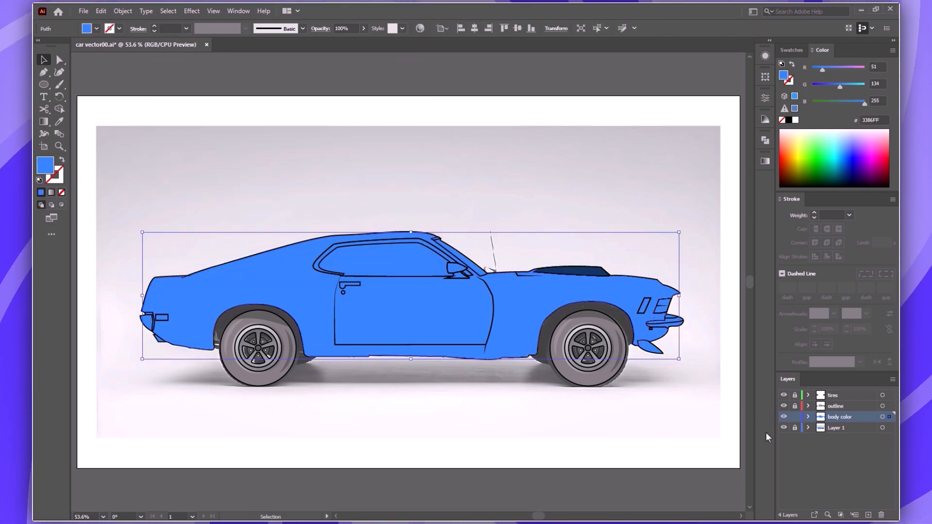
pyautogui.click(643, 309)
pyautogui.doubleClick(48, 168)
pyautogui.click(304, 217)
pyautogui.moveTo(262, 121)
pyautogui.mouseDown()
pyautogui.moveTo(253, 91)
pyautogui.moveTo(287, 131)
pyautogui.mouseUp()
pyautogui.click(400, 104)
pyautogui.click(548, 181)
# - Give the rear side marker light the orange of the front marker light with the Eyedropper
pyautogui.click(162, 318)
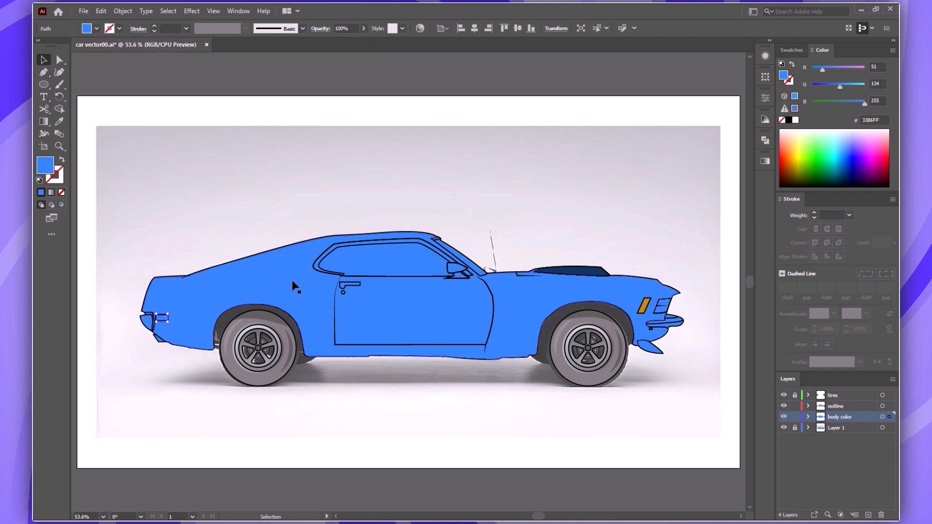
pyautogui.press('i')
pyautogui.click(644, 306)
pyautogui.press('v')
pyautogui.click(148, 207)
# - Fill the side window shape with a light grey sampled from the front wheel
pyautogui.click(387, 259)
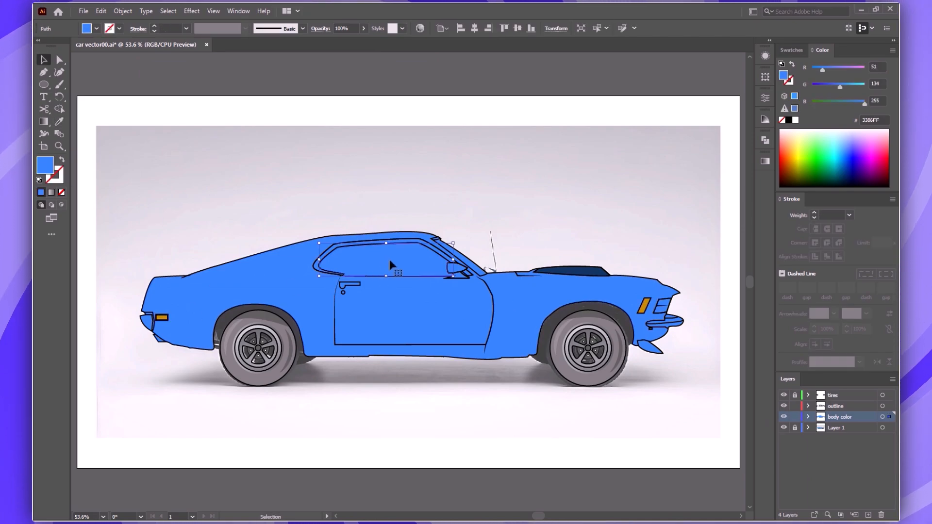
pyautogui.press('i')
pyautogui.click(604, 364)
pyautogui.press('v')
pyautogui.click(519, 454)
# - Fill the windshield shape with the side window's light grey using the Eyedropper
pyautogui.click(460, 256)
pyautogui.press('i')
pyautogui.click(417, 259)
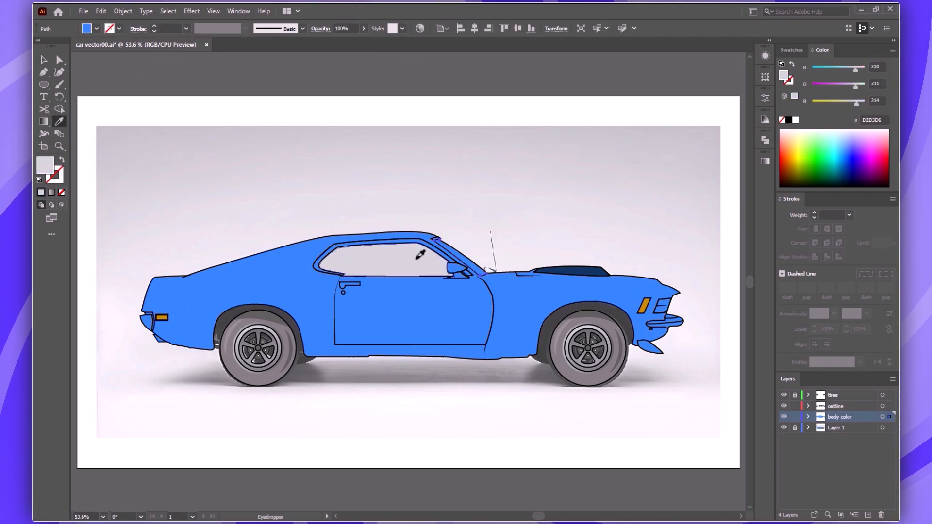
pyautogui.press('v')
pyautogui.click(460, 400)
# - Fill the door handle with a light blue and clear the selection
pyautogui.click(350, 284)
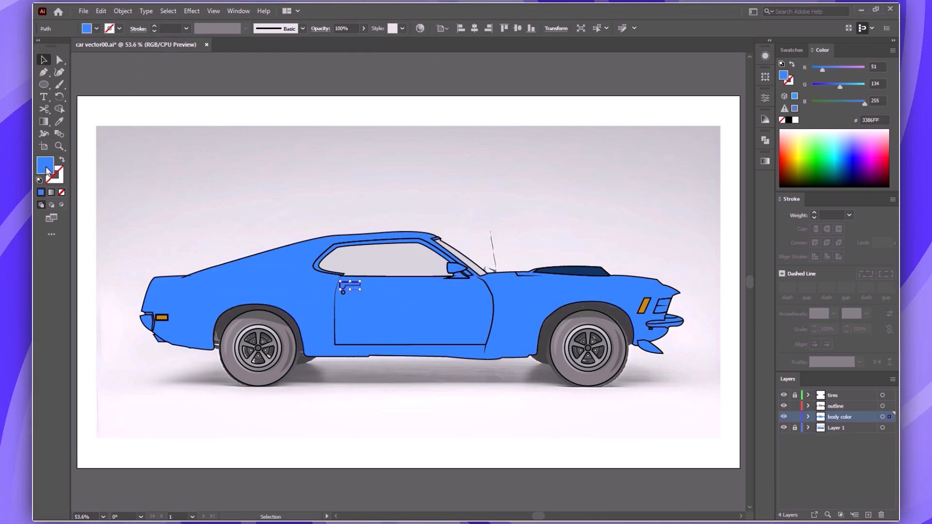
pyautogui.doubleClick(46, 170)
pyautogui.click(206, 102)
pyautogui.click(401, 104)
pyautogui.click(376, 194)
pyautogui.click(344, 292)
pyautogui.click(364, 422)
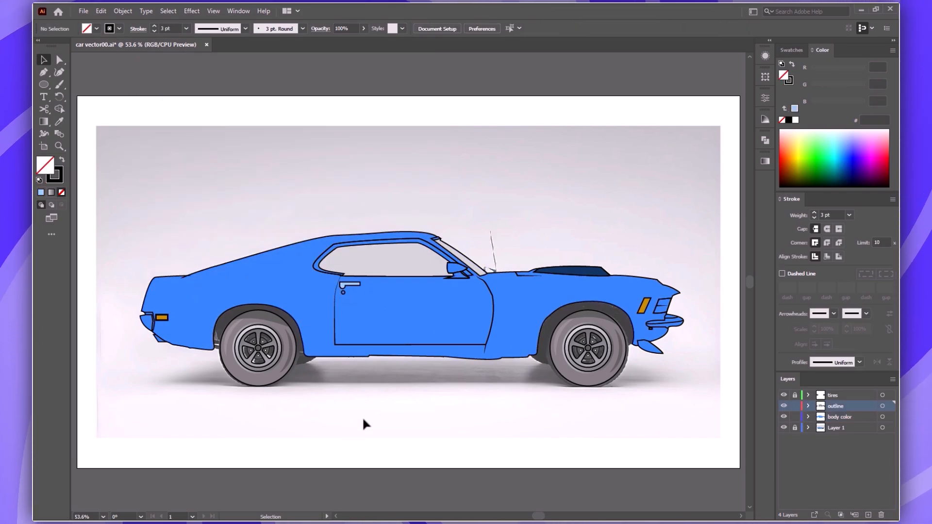
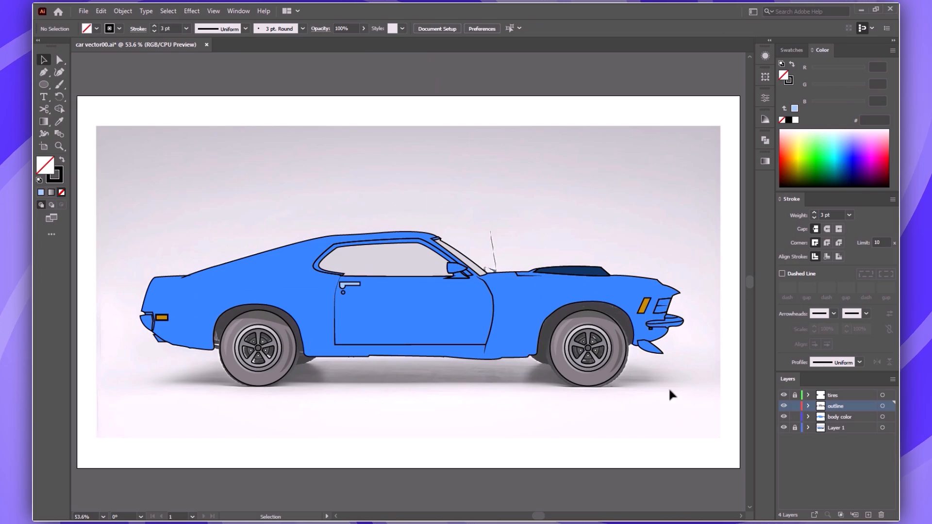
# - Hide and lock the outline layer, and hide the body color layer
pyautogui.click(783, 406)
pyautogui.click(795, 406)
pyautogui.click(882, 416)
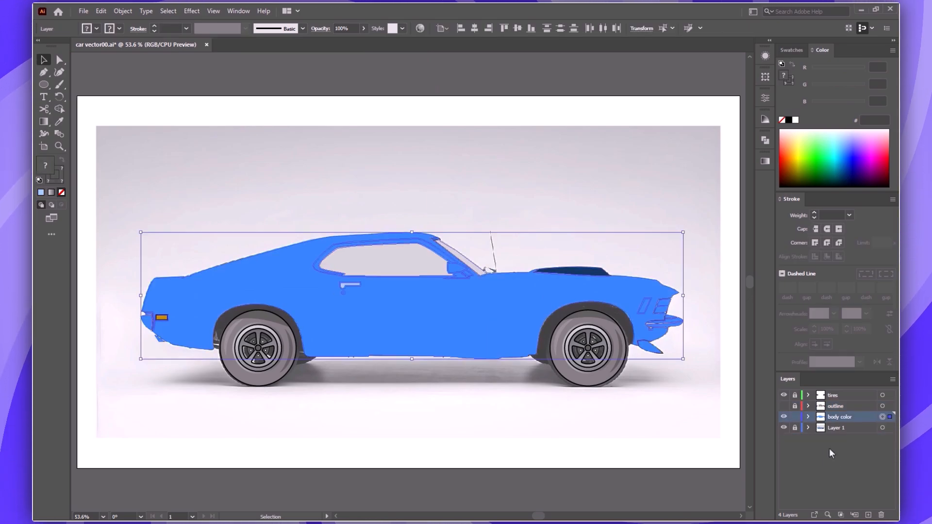
pyautogui.click(783, 417)
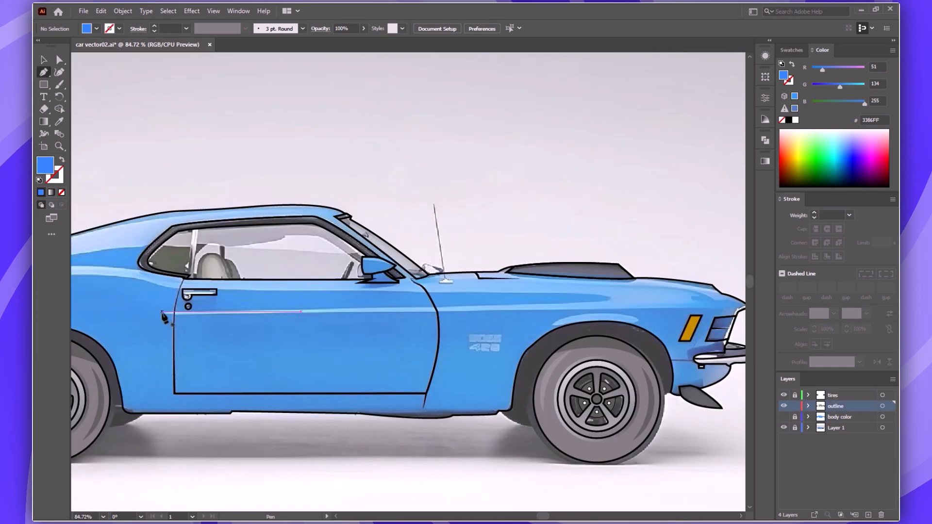
# - Start a Pen path for the body highlight, running from behind the door to the front fender and back to the door handle
pyautogui.click(162, 312)
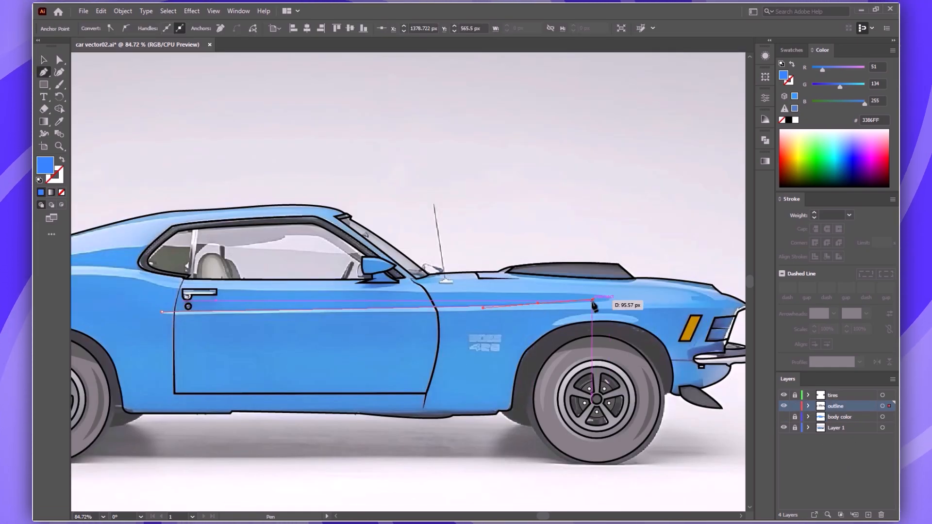
pyautogui.moveTo(448, 307); pyautogui.dragTo(478, 306)
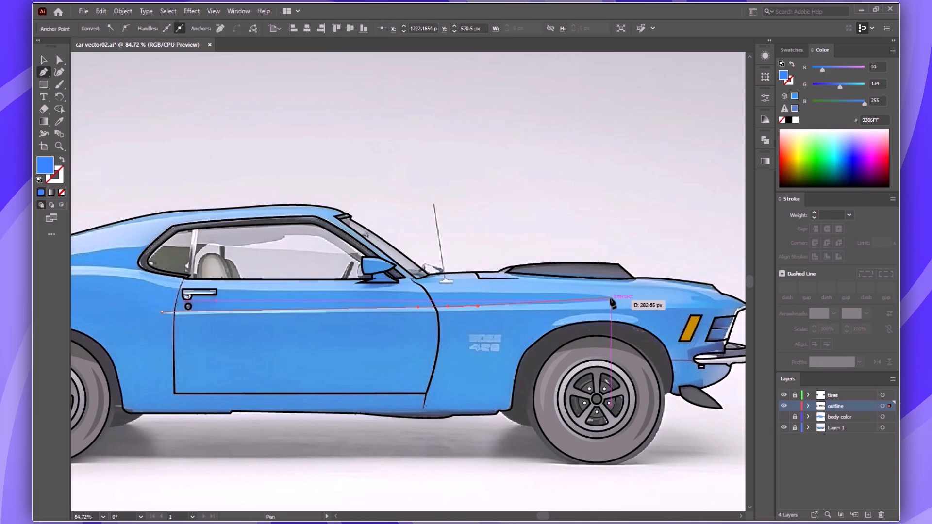
pyautogui.moveTo(609, 297); pyautogui.dragTo(610, 289)
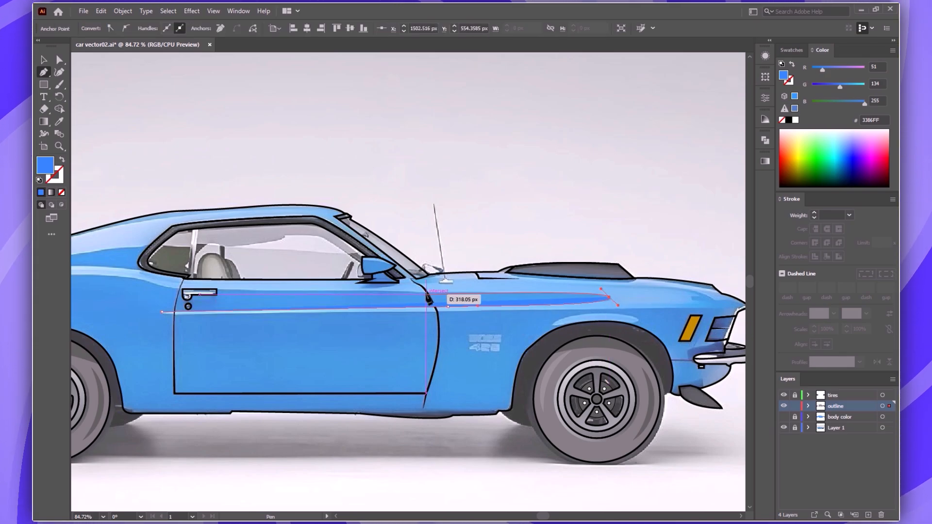
pyautogui.click(491, 292)
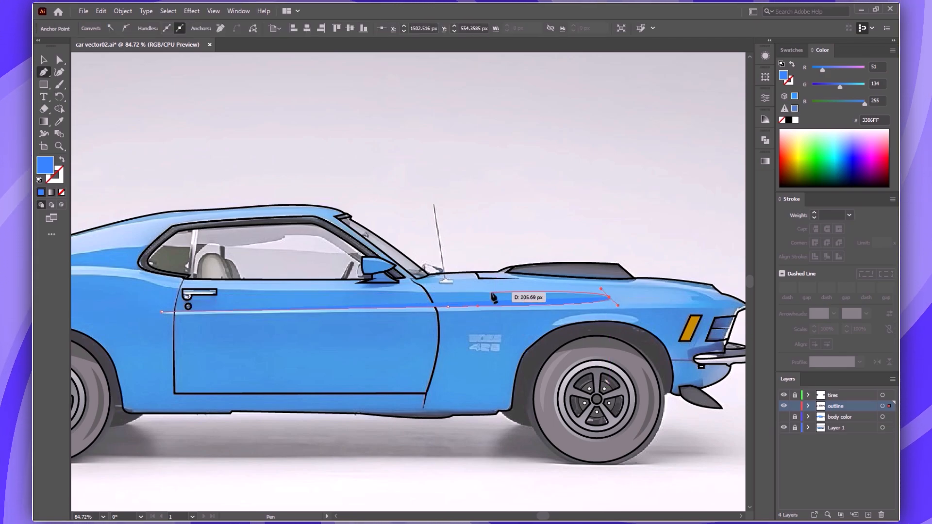
pyautogui.click(216, 290)
pyautogui.click(181, 290)
pyautogui.moveTo(130, 280); pyautogui.dragTo(327, 294)
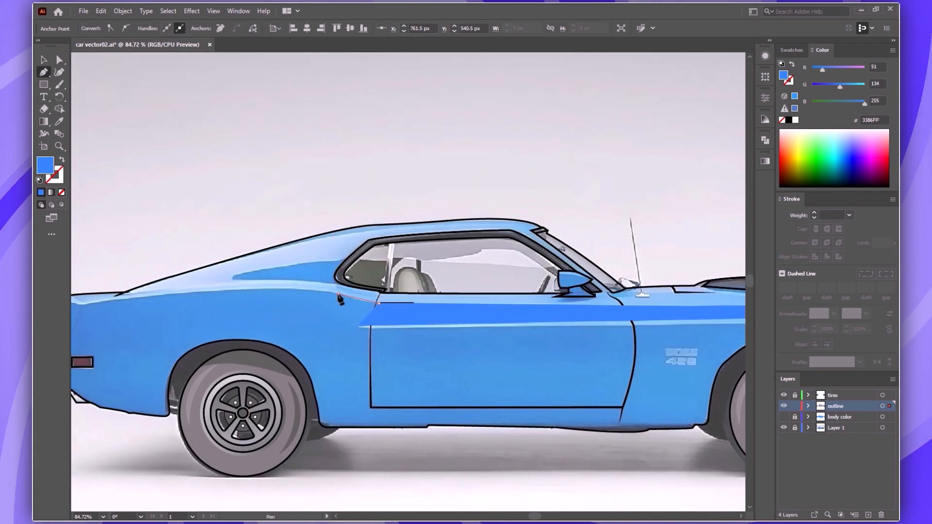
# - Continue the highlight path along the rear quarter panel's reflection line and past the tail edge
pyautogui.click(327, 288)
pyautogui.click(227, 287)
pyautogui.click(169, 293)
pyautogui.moveTo(113, 303); pyautogui.dragTo(302, 305)
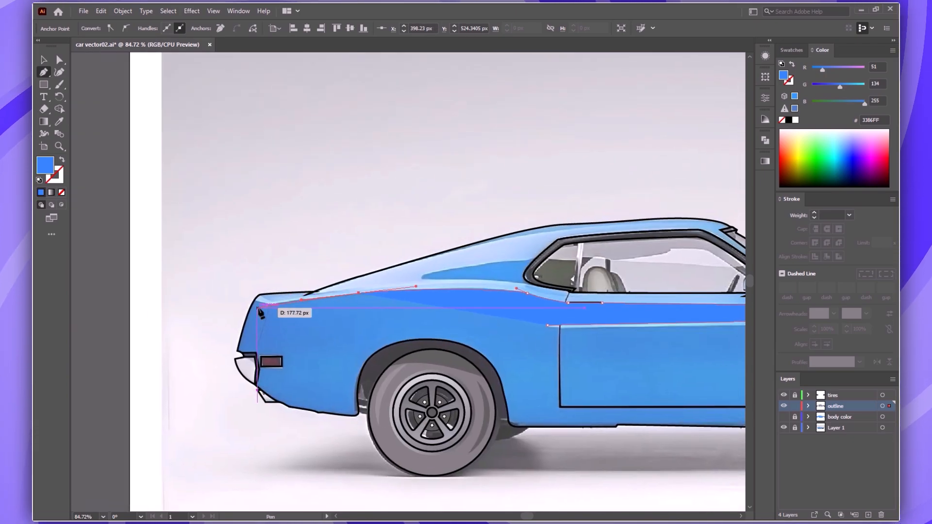
pyautogui.click(276, 307)
pyautogui.click(227, 281)
# - Continue the highlight path forward along the rear slope and roofline and down to the windshield base
pyautogui.click(348, 276)
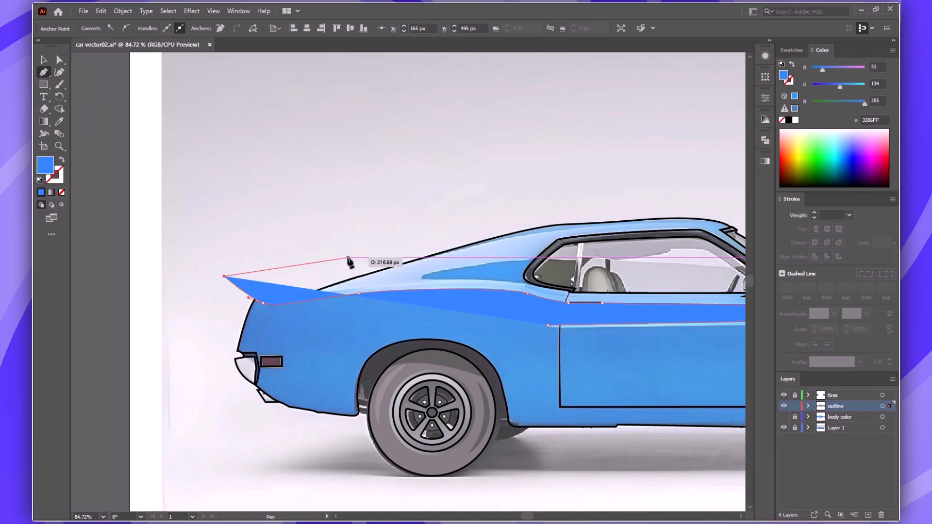
pyautogui.click(504, 237)
pyautogui.click(550, 232)
pyautogui.click(596, 228)
pyautogui.moveTo(704, 222); pyautogui.dragTo(511, 241)
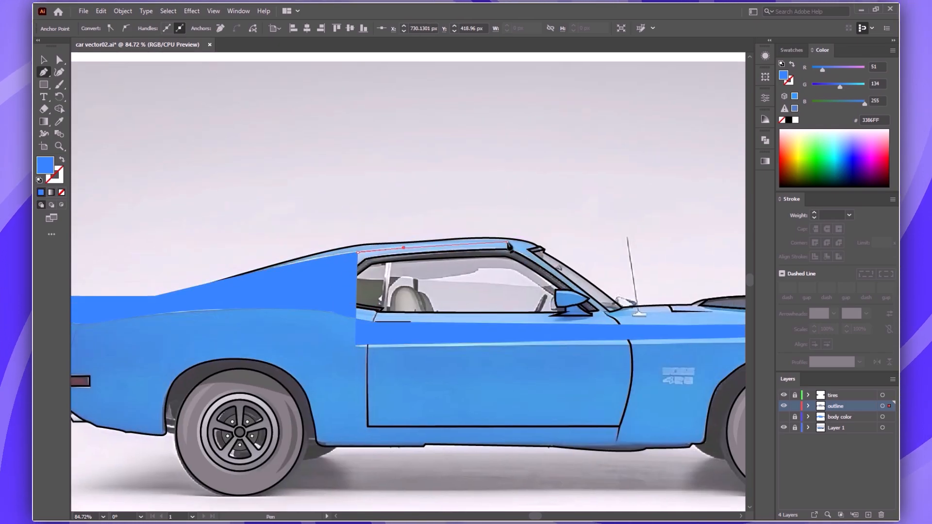
pyautogui.click(474, 237)
pyautogui.click(506, 241)
pyautogui.moveTo(661, 294); pyautogui.dragTo(555, 253)
pyautogui.click(508, 273)
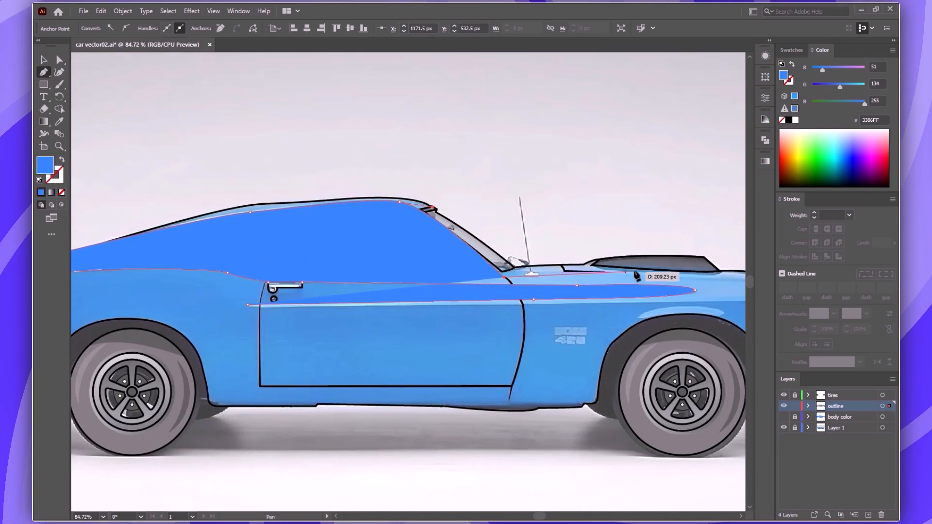
# - Extend the highlight path along the hood to the front fender and close it at its starting point behind the door
pyautogui.moveTo(507, 273); pyautogui.dragTo(307, 257)
pyautogui.click(558, 261)
pyautogui.click(582, 274)
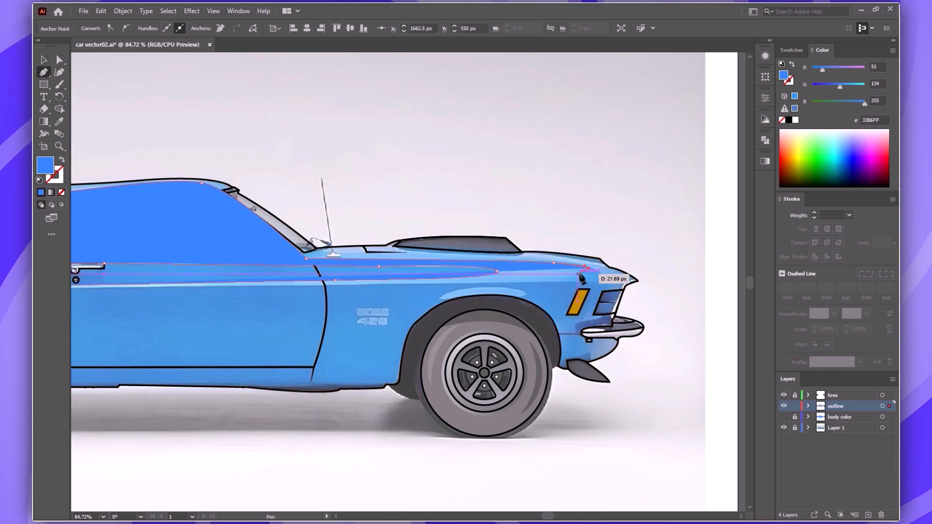
pyautogui.moveTo(602, 280); pyautogui.dragTo(610, 288)
pyautogui.moveTo(130, 324); pyautogui.dragTo(422, 270)
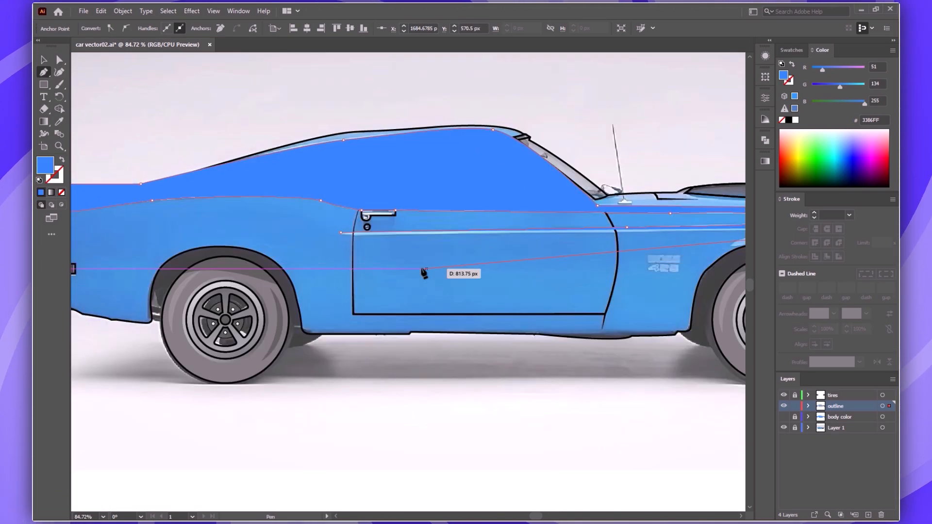
pyautogui.click(596, 228)
pyautogui.moveTo(341, 233); pyautogui.dragTo(327, 226)
# - Fill the highlight shape with light blue 6FBEF1 sampled from the reflection above the front wheel arch
pyautogui.press('v')
pyautogui.moveTo(620, 291); pyautogui.dragTo(392, 338)
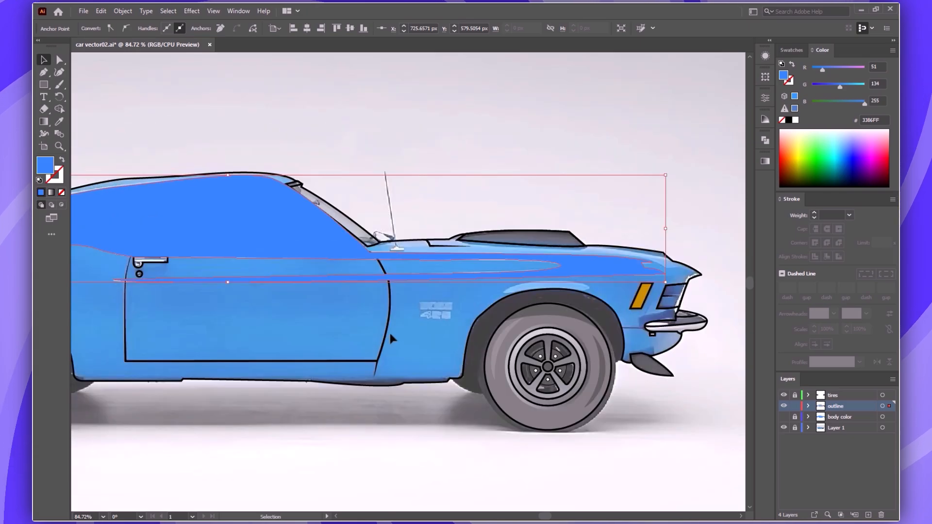
pyautogui.press('i')
pyautogui.click(530, 286)
pyautogui.press('v')
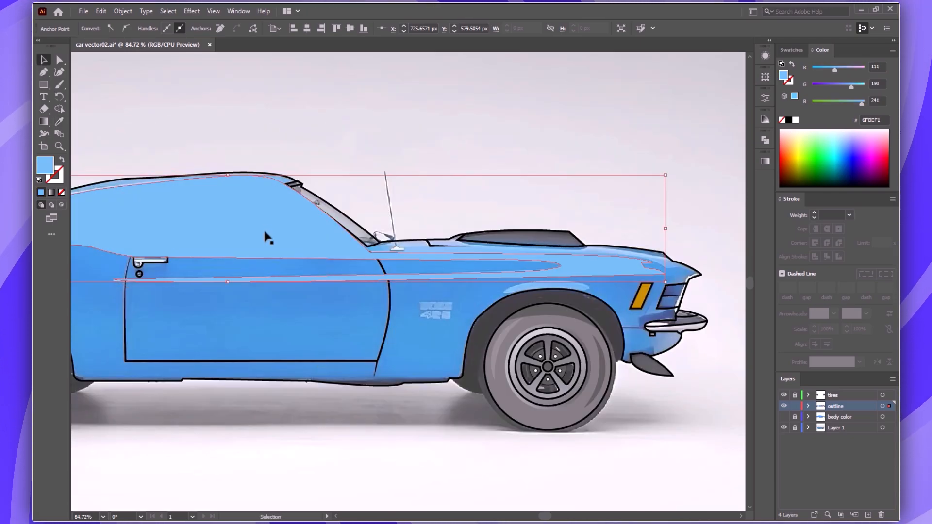
# - Cut the highlight shape, lock and hide the outline layer, and make the body color layer visible and active
pyautogui.hotkey('ctrl', 'x')
pyautogui.click(795, 406)
pyautogui.click(784, 417)
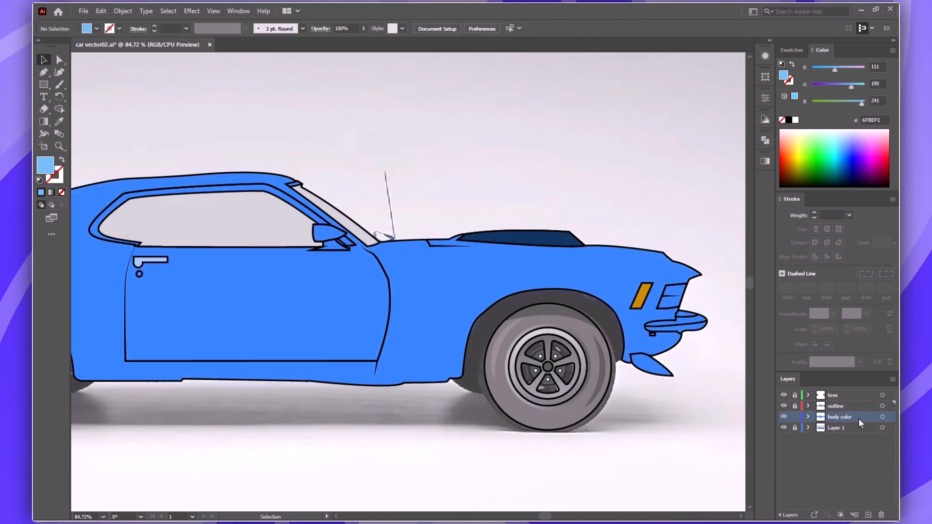
pyautogui.click(859, 420)
pyautogui.click(784, 406)
# - Paste the highlight shape in front of the artwork on the body color layer
pyautogui.moveTo(205, 420); pyautogui.dragTo(401, 413)
pyautogui.hotkey('ctrl', '0')
pyautogui.click(101, 10)
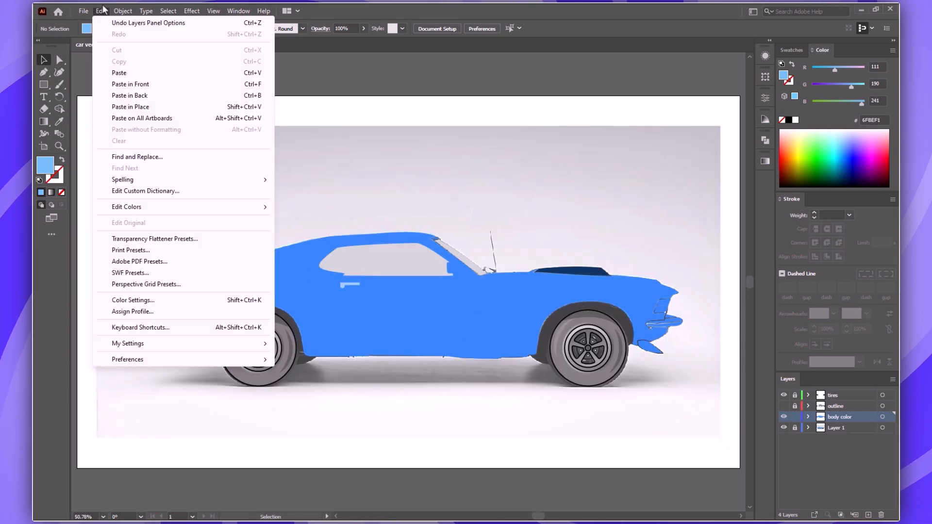
pyautogui.click(137, 85)
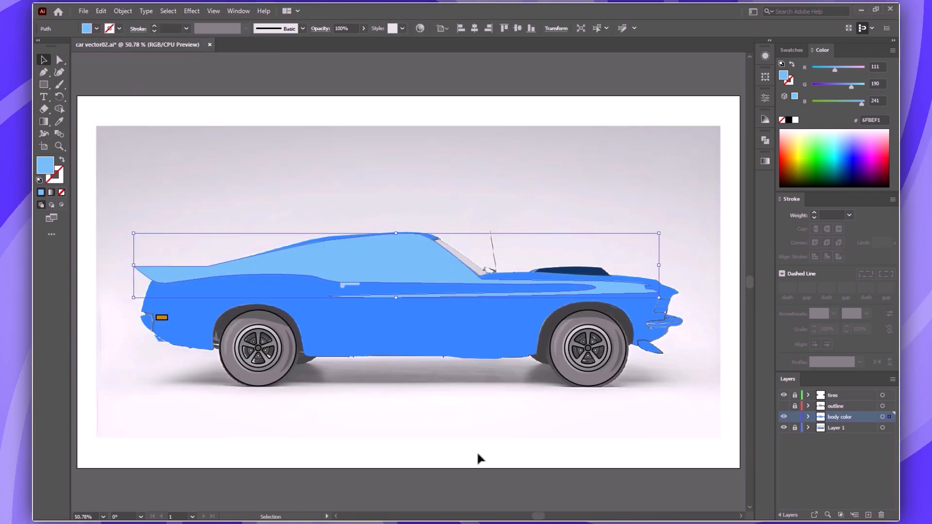
# - Select the car body with the highlight and trim the highlight's overhanging parts using the Shape Builder
pyautogui.keyDown('shift'); pyautogui.click(494, 325); pyautogui.keyUp('shift')
pyautogui.hotkey('shift', 'm')
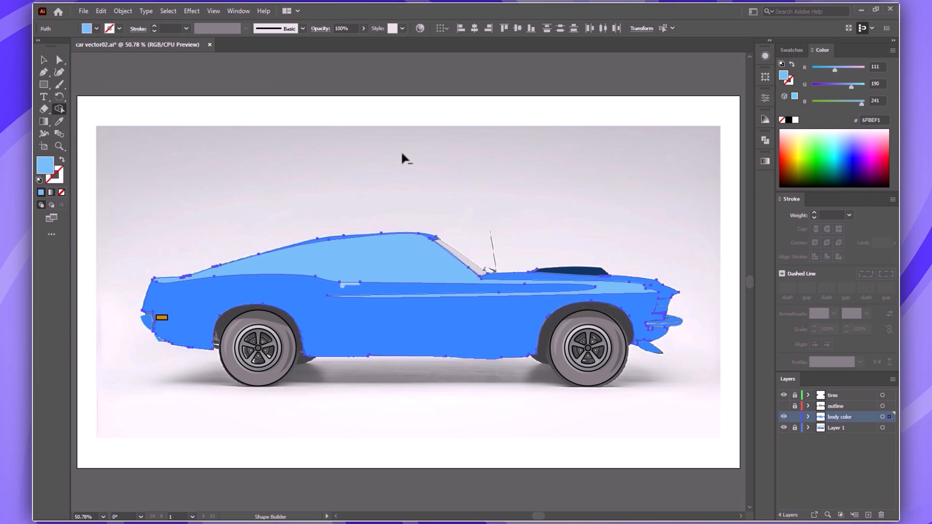
pyautogui.press('v')
pyautogui.click(402, 271)
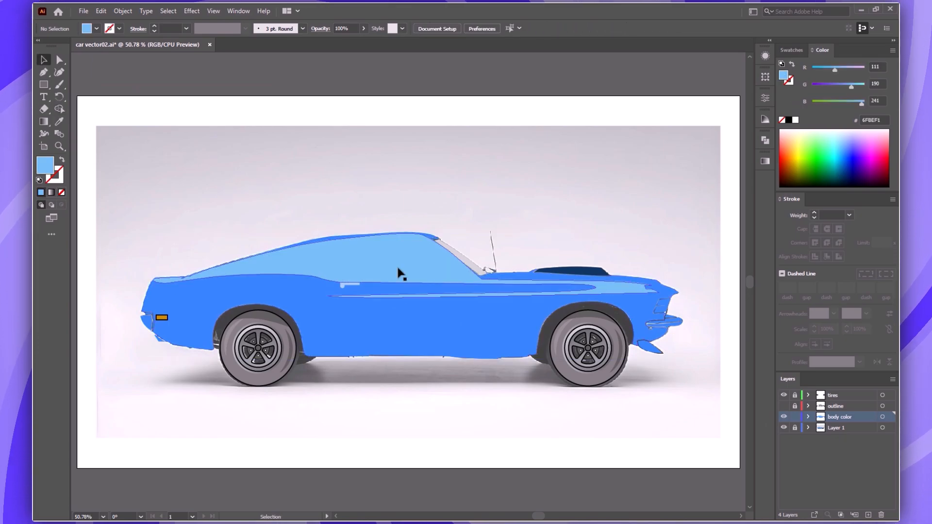
# - Look through the body color layer's paths and remove the highlight covering the window shapes
pyautogui.click(808, 417)
pyautogui.scroll(-2, 840, 451)
pyautogui.click(876, 472)
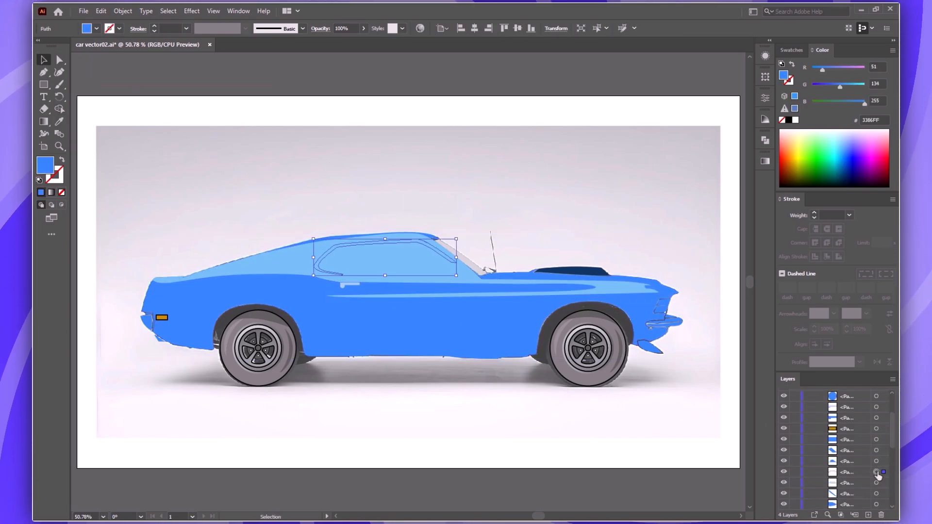
pyautogui.click(876, 482)
pyautogui.press('Delete')
pyautogui.moveTo(892, 430); pyautogui.dragTo(892, 396)
pyautogui.click(808, 417)
# - Paste the highlight directly in front of the car body shape and trim its overhanging parts with the Shape Builder
pyautogui.click(482, 295)
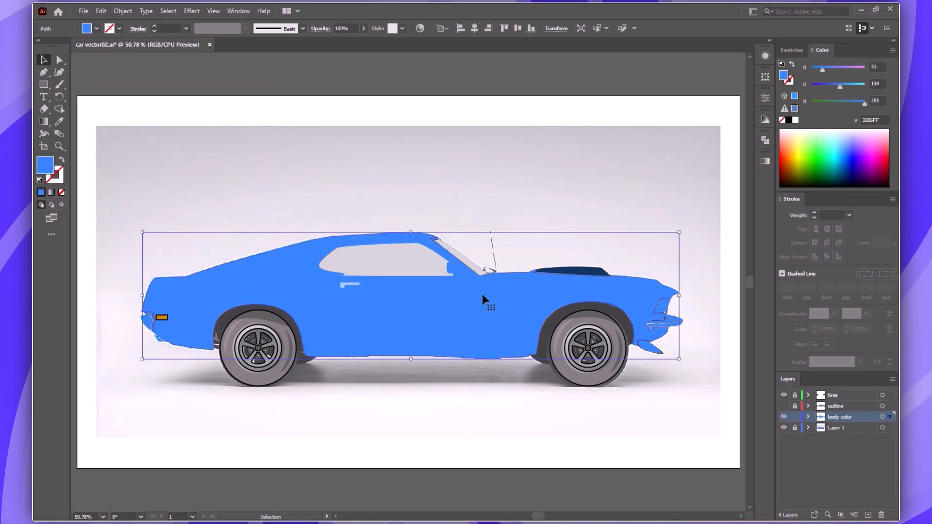
pyautogui.click(101, 11)
pyautogui.click(127, 83)
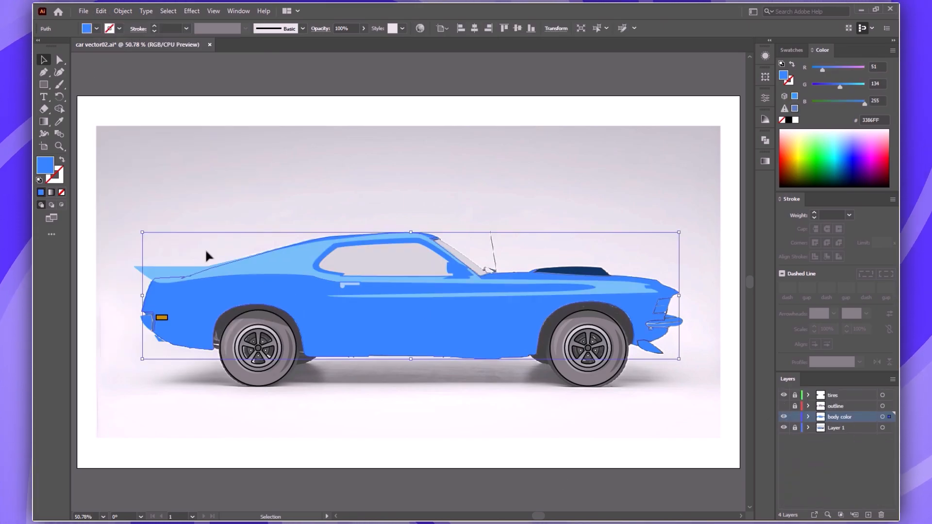
pyautogui.hotkey('shift', 'm')
# - Nudge the highlight's anchor point at the rear of the roof upward toward the roofline, and clear the selection
pyautogui.press('a')
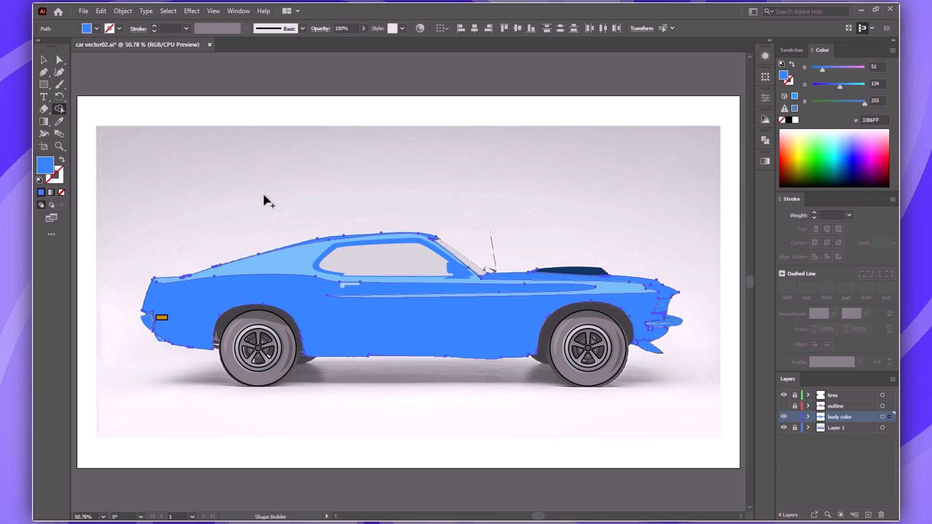
pyautogui.click(304, 249)
pyautogui.scroll(10, 304, 249)
pyautogui.click(405, 324)
pyautogui.press('Up')
pyautogui.press('Up')
pyautogui.press('Up')
pyautogui.press('Up')
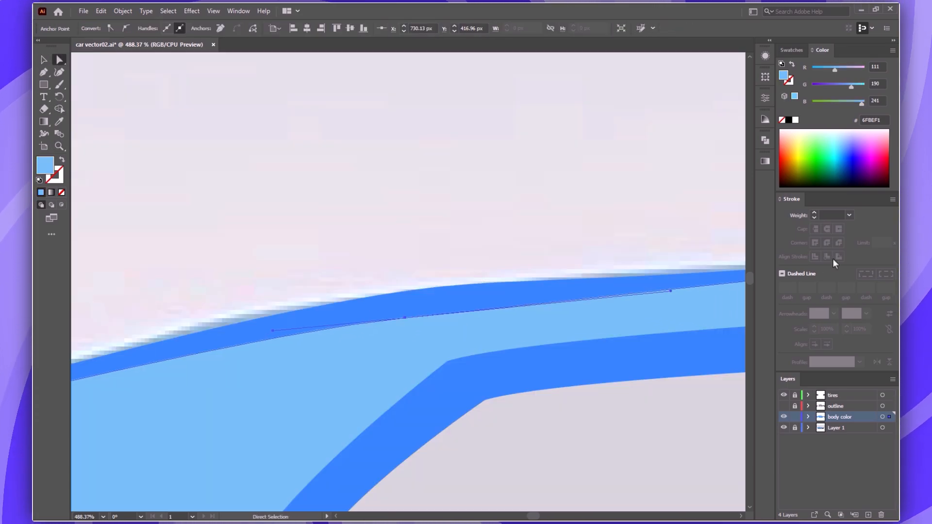
pyautogui.press('v')
pyautogui.hotkey('ctrl', 'shift', 'a')
pyautogui.hotkey('ctrl', '0')
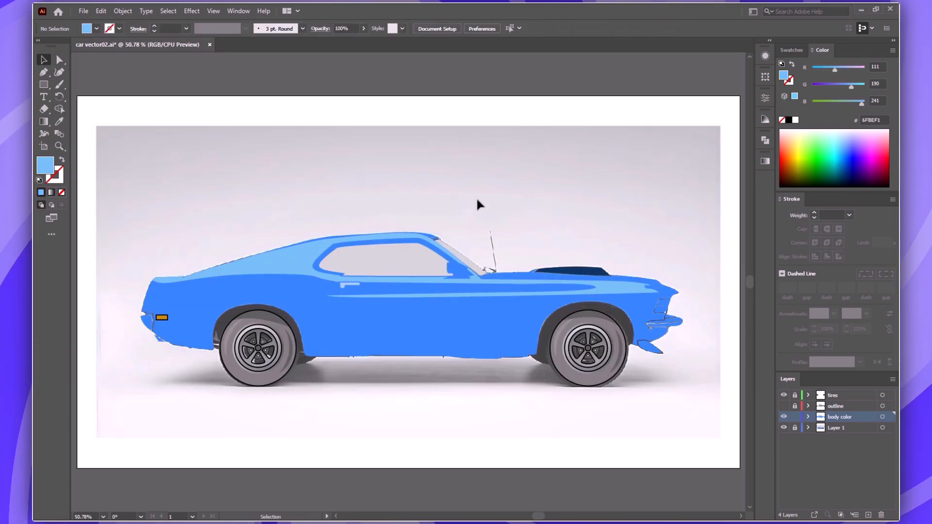
# - Draw a closed Pen tool shape along the hood, from the windshield base to the car's nose, overlapping beyond the body's upper edge
pyautogui.scroll(5, 632, 272)
pyautogui.press('p')
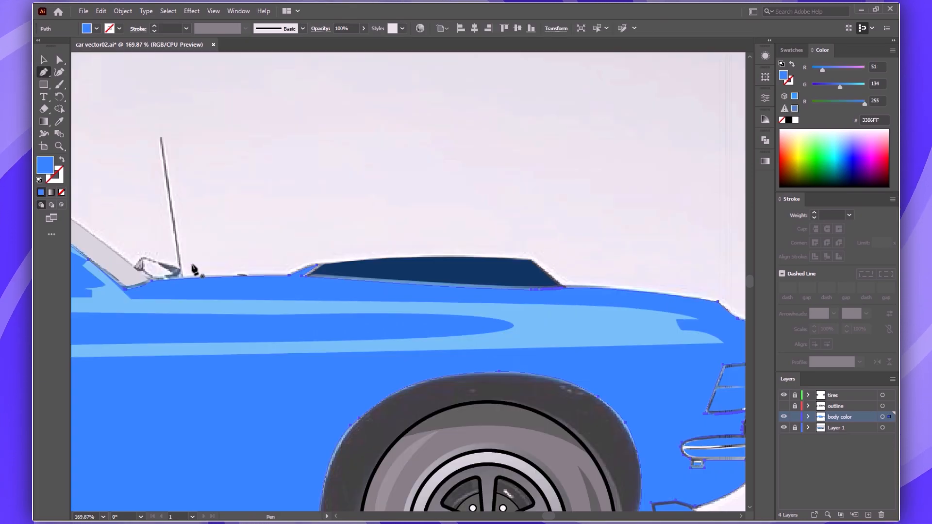
pyautogui.moveTo(116, 295); pyautogui.dragTo(200, 251)
pyautogui.moveTo(160, 308); pyautogui.dragTo(204, 309)
pyautogui.click(698, 320)
pyautogui.moveTo(698, 319); pyautogui.dragTo(547, 262)
pyautogui.click(534, 198)
pyautogui.moveTo(74, 152); pyautogui.dragTo(389, 162)
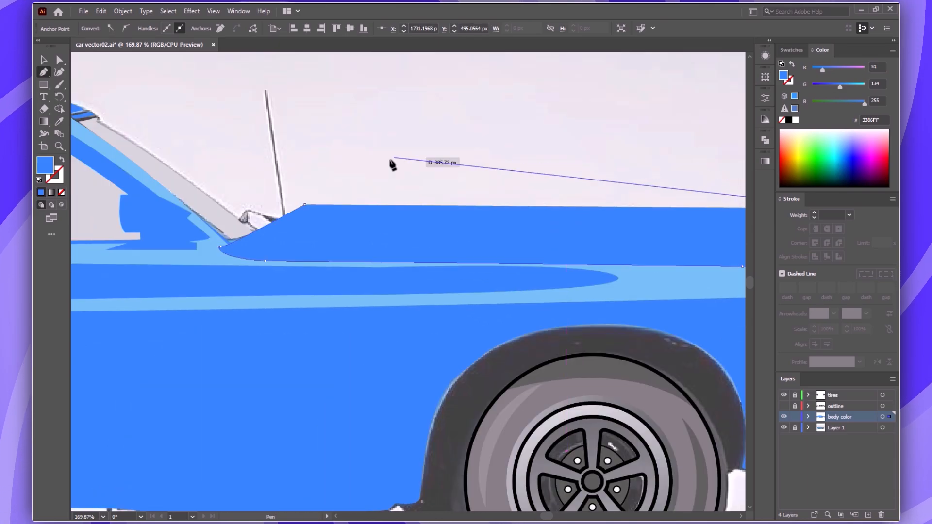
pyautogui.moveTo(304, 204); pyautogui.dragTo(366, 198)
# - Select the hood shape together with the car body and trim the part overhanging the hood with the Shape Builder
pyautogui.press('v')
pyautogui.click(477, 208)
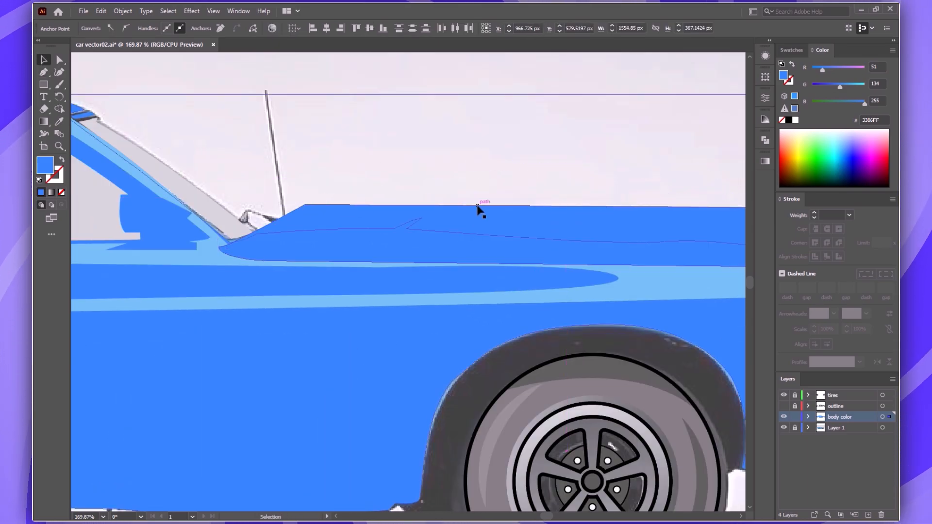
pyautogui.hotkey('shift', 'm')
pyautogui.moveTo(377, 170); pyautogui.dragTo(357, 215)
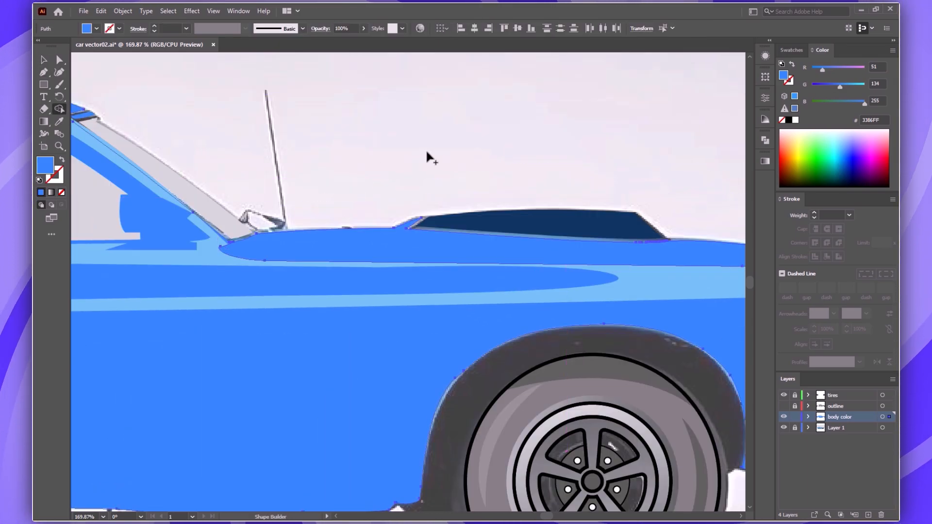
# - Sample the side highlight's color onto the hood shape and lighten its fill to 9FDDFF
pyautogui.press('v')
pyautogui.moveTo(469, 146); pyautogui.dragTo(324, 139)
pyautogui.click(286, 247)
pyautogui.press('i')
pyautogui.click(559, 273)
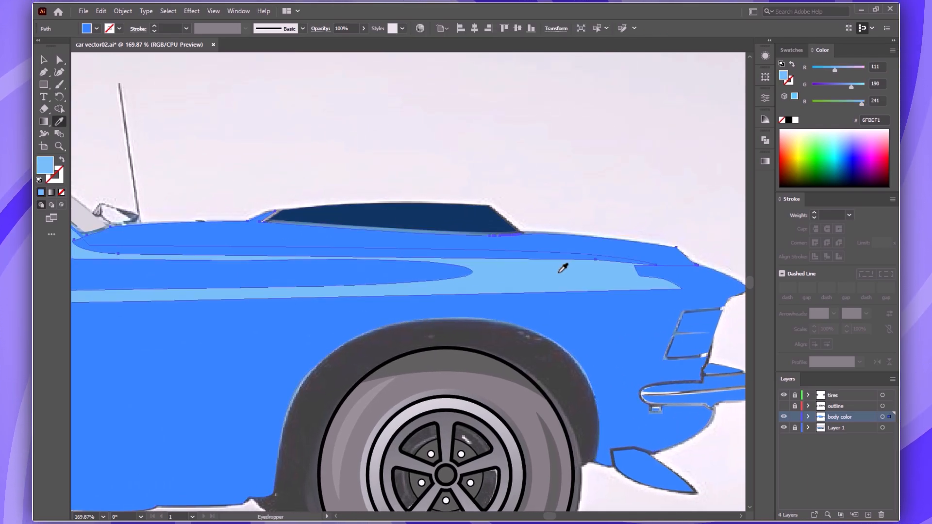
pyautogui.doubleClick(46, 168)
pyautogui.click(207, 92)
pyautogui.click(387, 102)
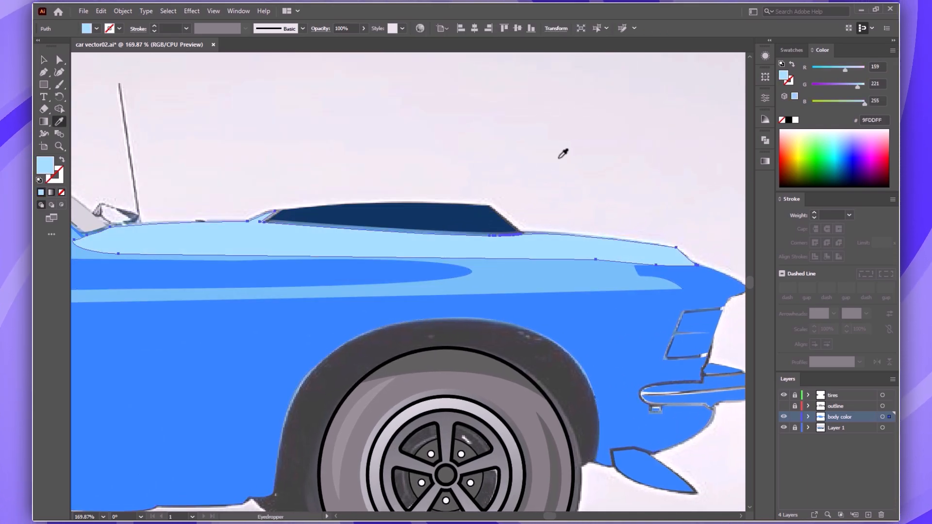
# - Send the pale hood highlight to the back of the stacking order
pyautogui.press('v')
pyautogui.rightClick(534, 292)
pyautogui.press('Escape')
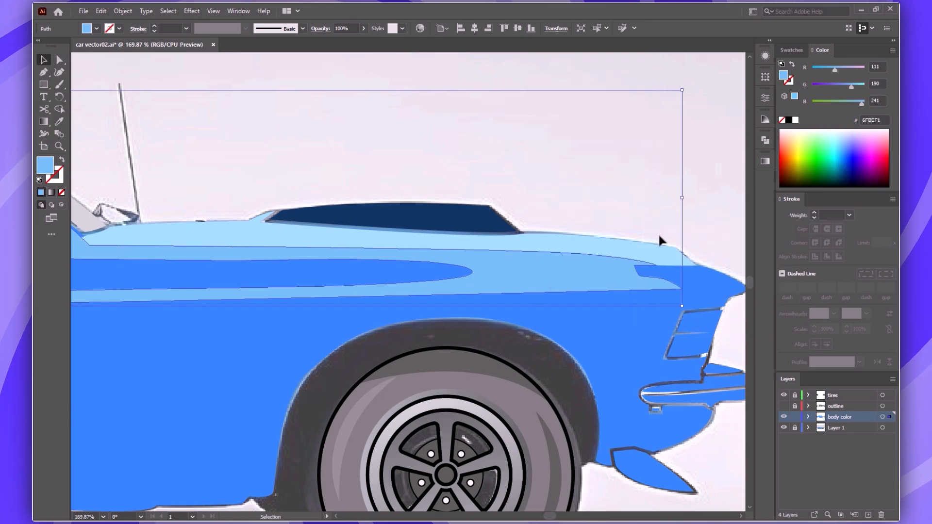
pyautogui.moveTo(236, 149); pyautogui.dragTo(244, 130)
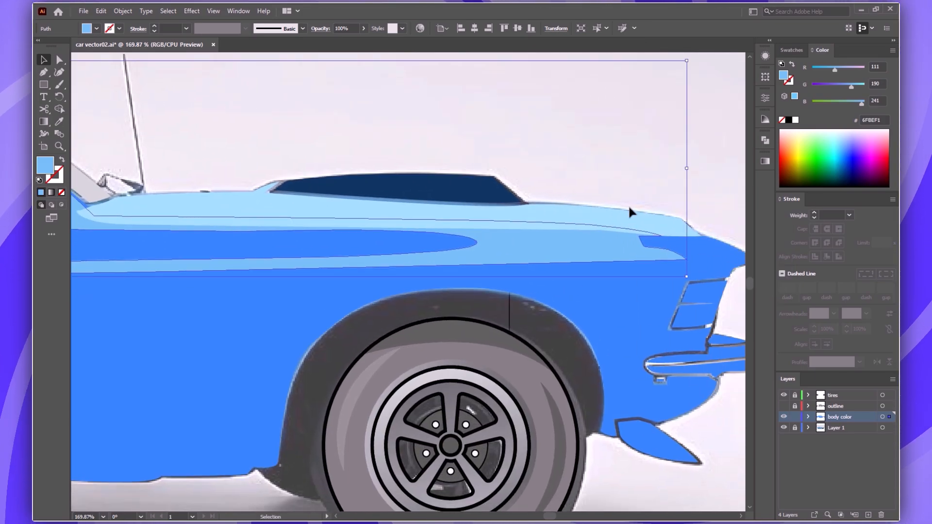
pyautogui.click(631, 212)
pyautogui.rightClick(634, 217)
pyautogui.moveTo(657, 389)
pyautogui.click(771, 445)
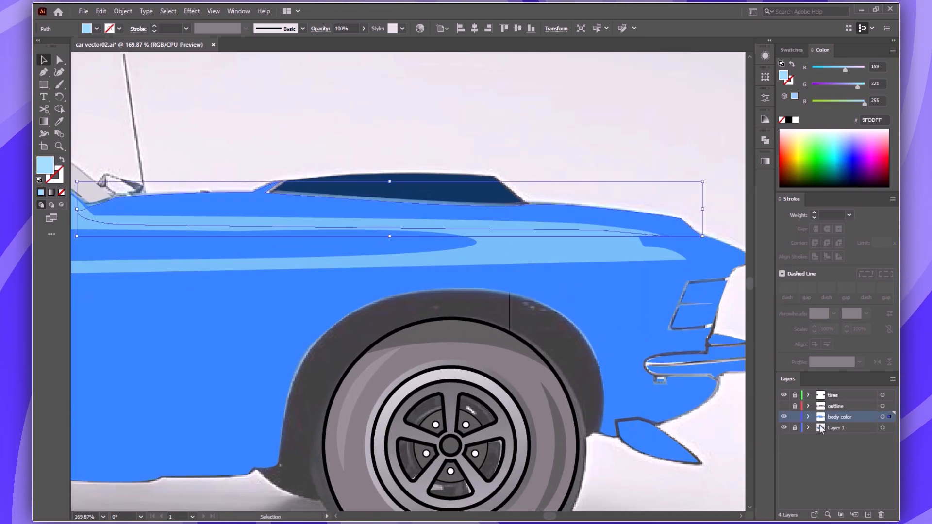
# - Move the hood highlight's path up within the body color layer so it sits above the body shape
pyautogui.click(808, 417)
pyautogui.click(583, 241)
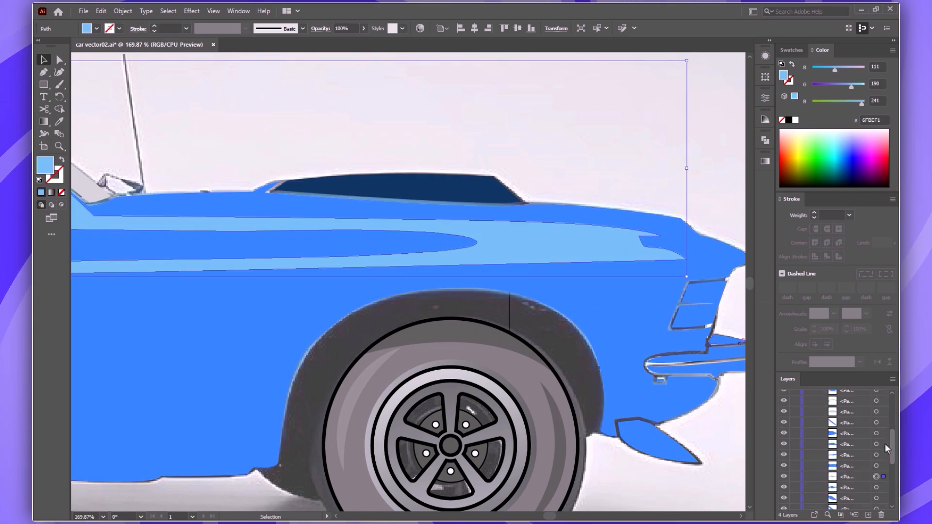
pyautogui.moveTo(862, 494); pyautogui.dragTo(855, 410)
pyautogui.click(597, 108)
pyautogui.hotkey('ctrl', '0')
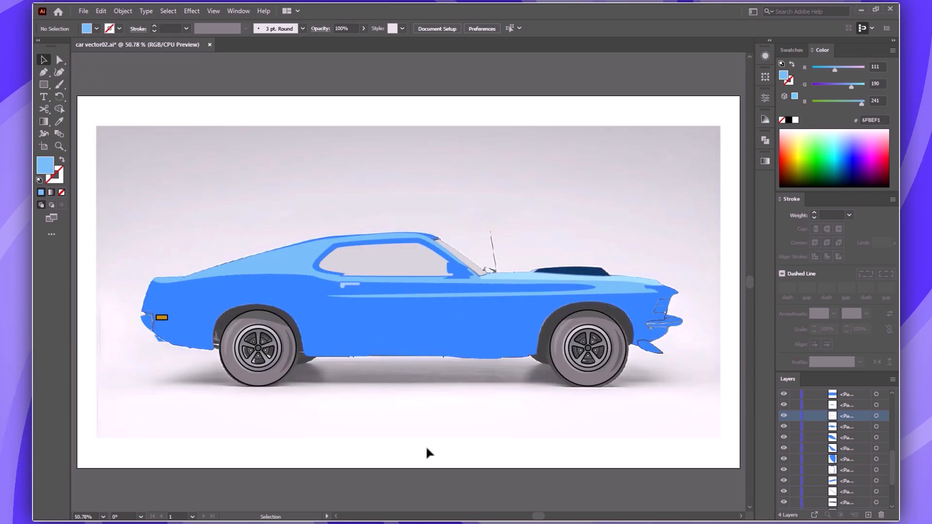
# - Isolate the side highlight and draw a closed Pen tool shape over its rear part, curving around the back of the side window
pyautogui.doubleClick(286, 262)
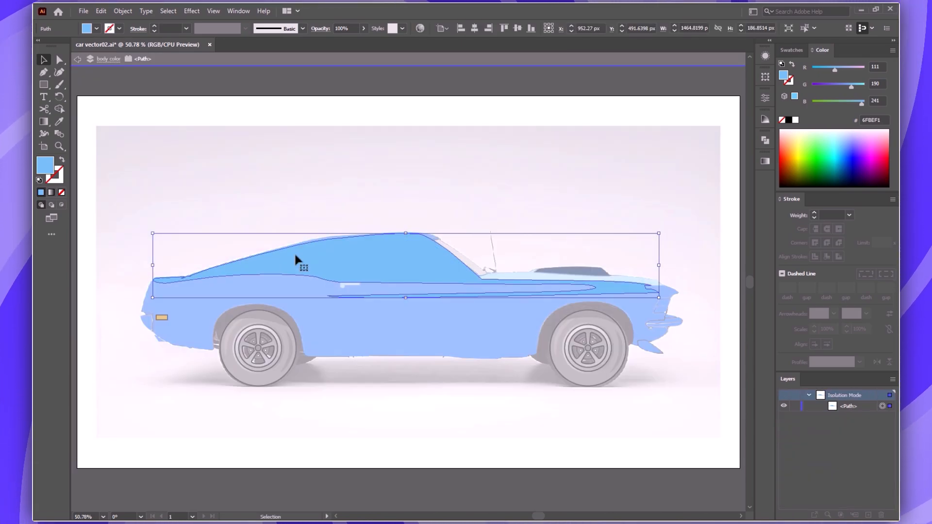
pyautogui.press('p')
pyautogui.click(346, 230)
pyautogui.moveTo(318, 257); pyautogui.dragTo(326, 274)
pyautogui.moveTo(405, 278); pyautogui.dragTo(428, 290)
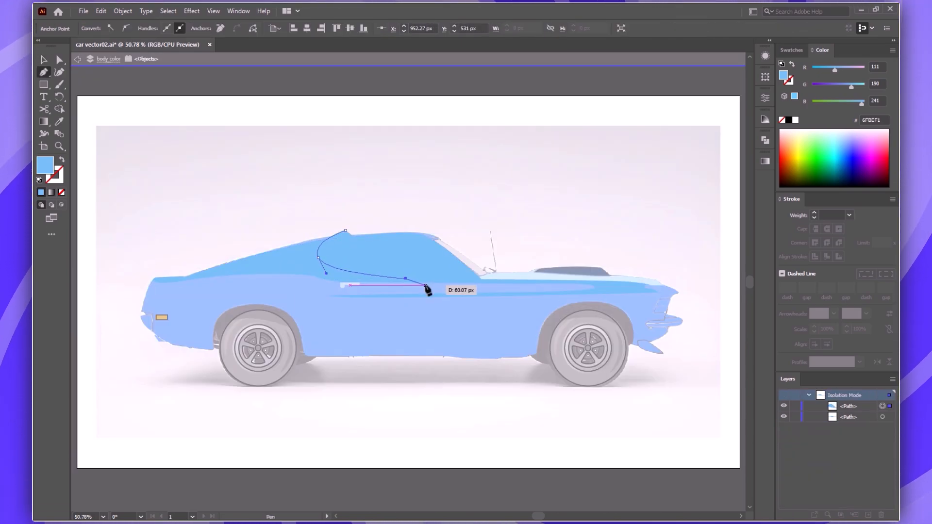
pyautogui.click(427, 285)
pyautogui.click(197, 290)
pyautogui.click(148, 295)
pyautogui.click(122, 278)
pyautogui.moveTo(183, 239); pyautogui.dragTo(229, 225)
pyautogui.click(346, 231)
pyautogui.press('v')
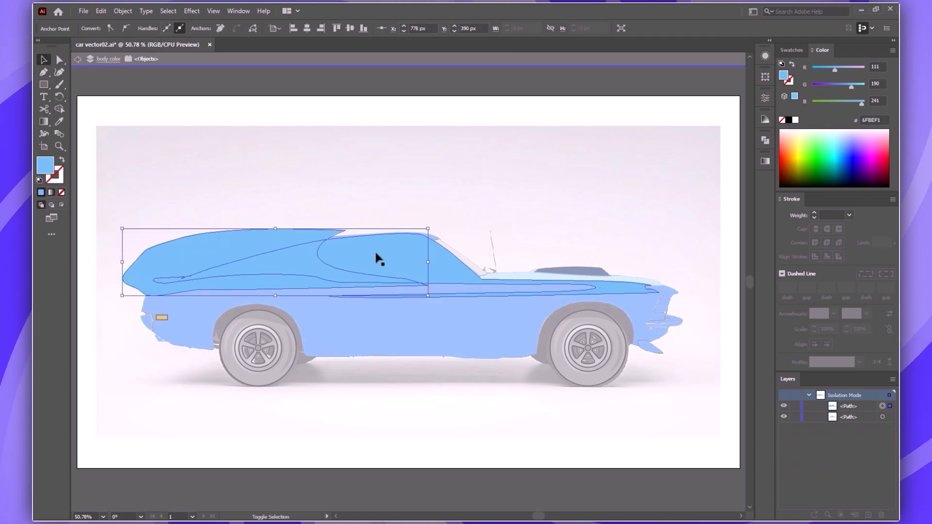
# - Select both isolated shapes and trim the new shape's parts outside the side highlight with the Shape Builder
pyautogui.keyDown('shift'); pyautogui.click(379, 257); pyautogui.keyUp('shift')
pyautogui.hotkey('shift', 'm')
pyautogui.keyDown('alt'); pyautogui.click(282, 240); pyautogui.keyUp('alt')
pyautogui.press('v')
pyautogui.click(245, 174)
# - Fill the trimmed rear highlight with the pale blue 9FDDFF and leave isolation mode
pyautogui.click(291, 261)
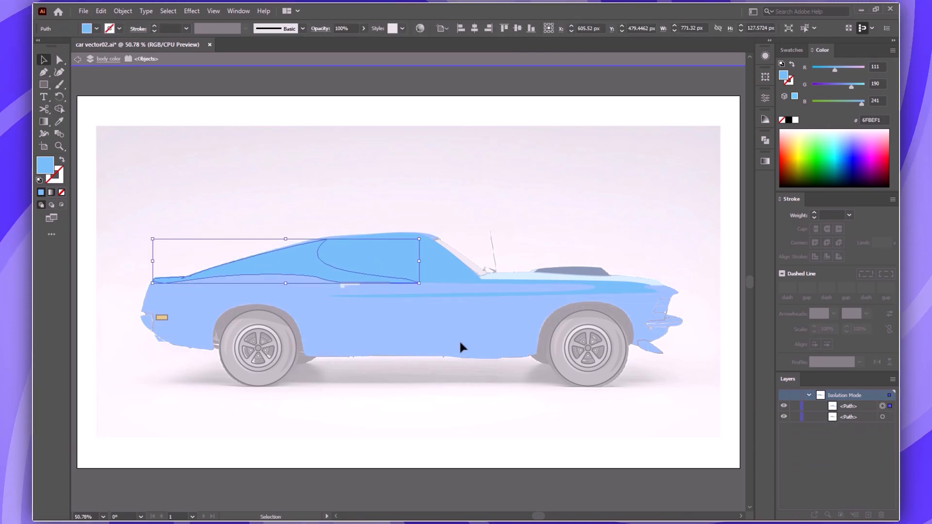
pyautogui.doubleClick(258, 184)
pyautogui.click(281, 265)
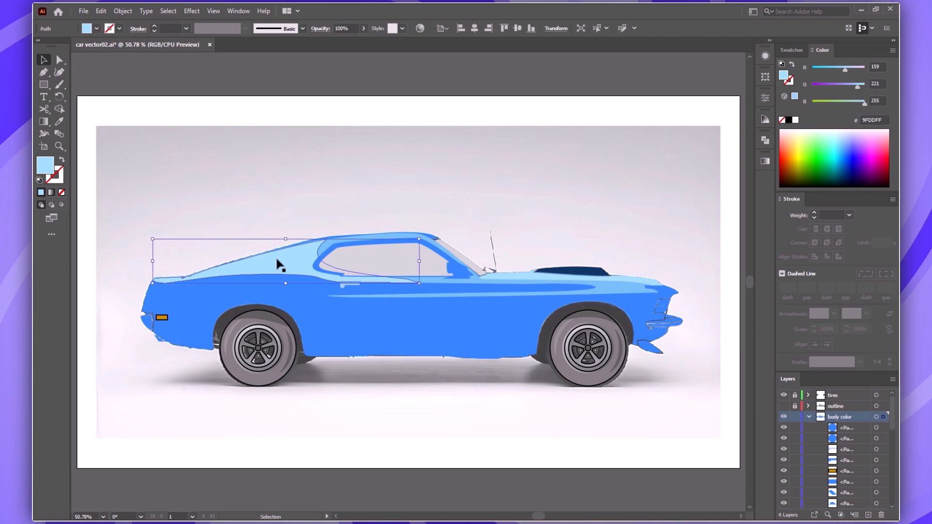
# - Adjust the rear highlight's curve around the back corner of the side window by moving its direction handle
pyautogui.press('a')
pyautogui.click(316, 282)
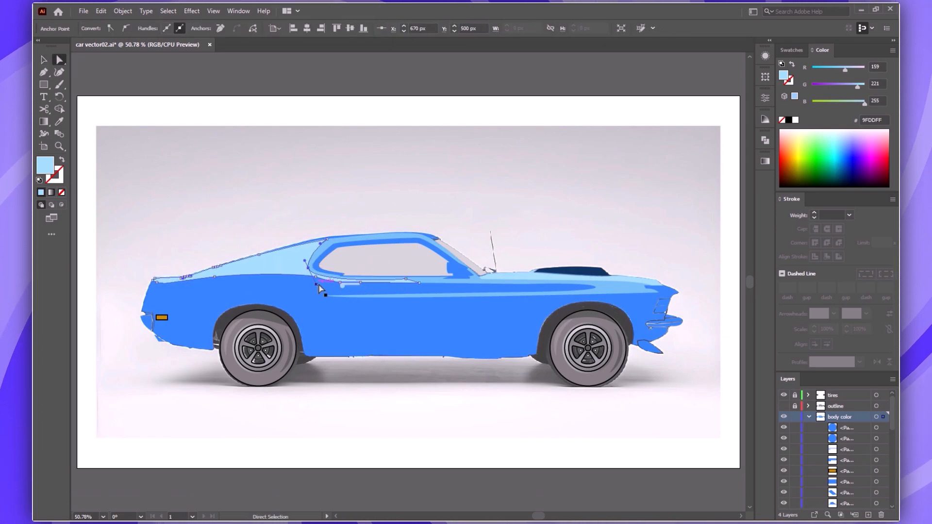
pyautogui.moveTo(317, 285); pyautogui.dragTo(324, 282)
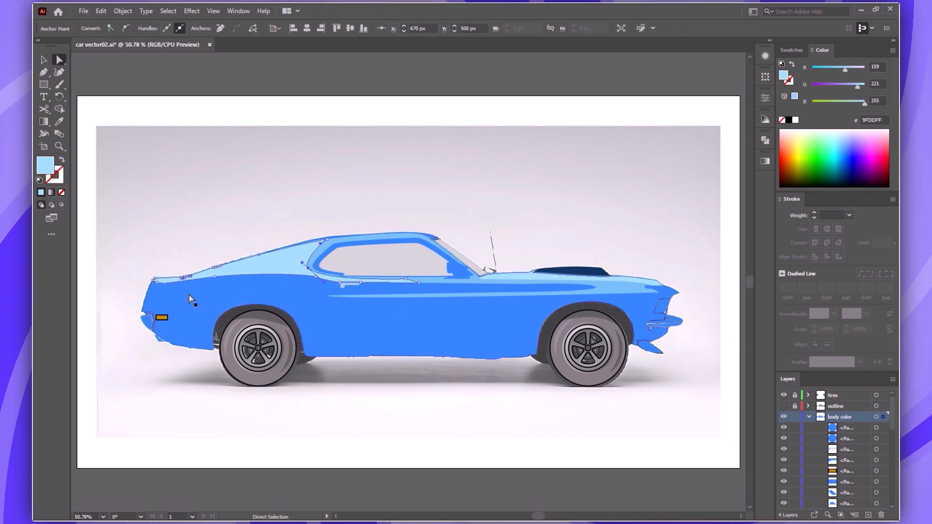
pyautogui.click(218, 265)
pyautogui.press('v')
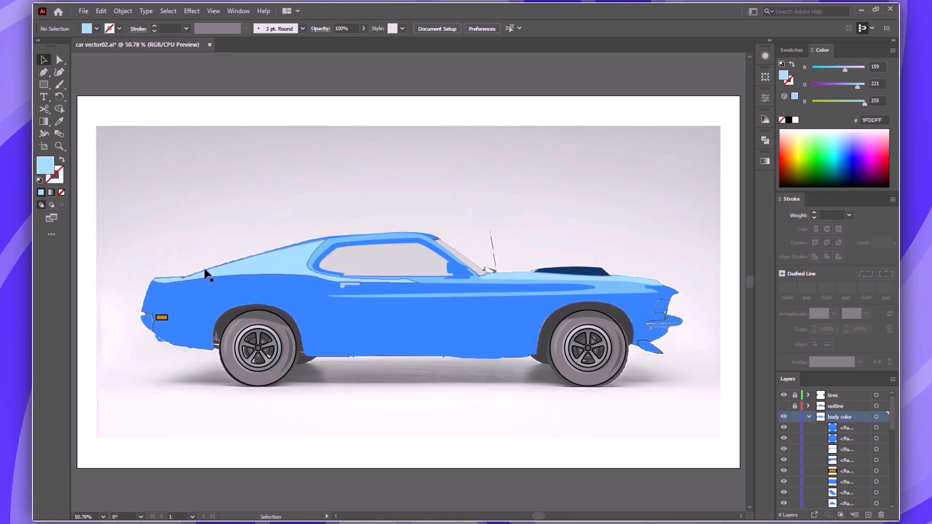
# - Isolate the rear highlight and draw a small closed Pen tool shape over the trunk lid at the car's tail
pyautogui.moveTo(238, 308); pyautogui.dragTo(237, 309)
pyautogui.press('v')
pyautogui.doubleClick(315, 321)
pyautogui.press('p')
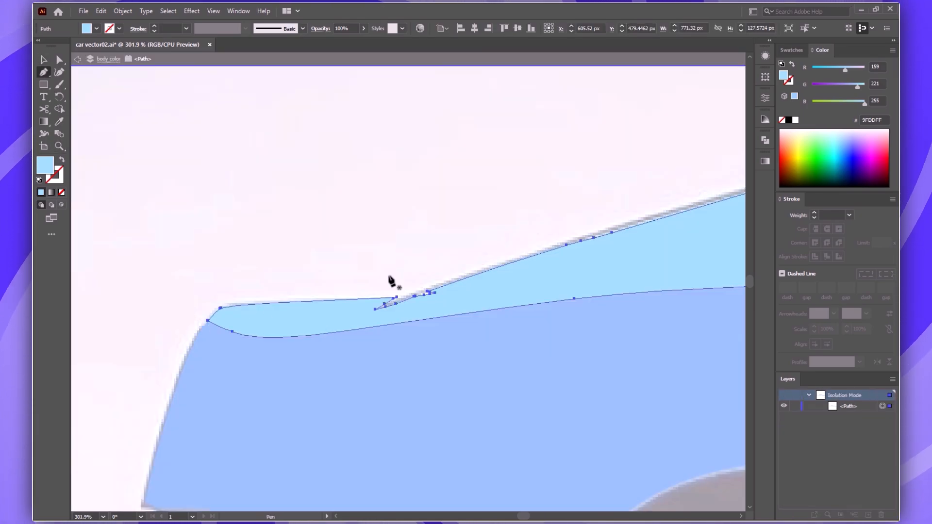
pyautogui.click(408, 280)
pyautogui.moveTo(346, 323); pyautogui.dragTo(214, 316)
pyautogui.click(204, 288)
pyautogui.click(407, 280)
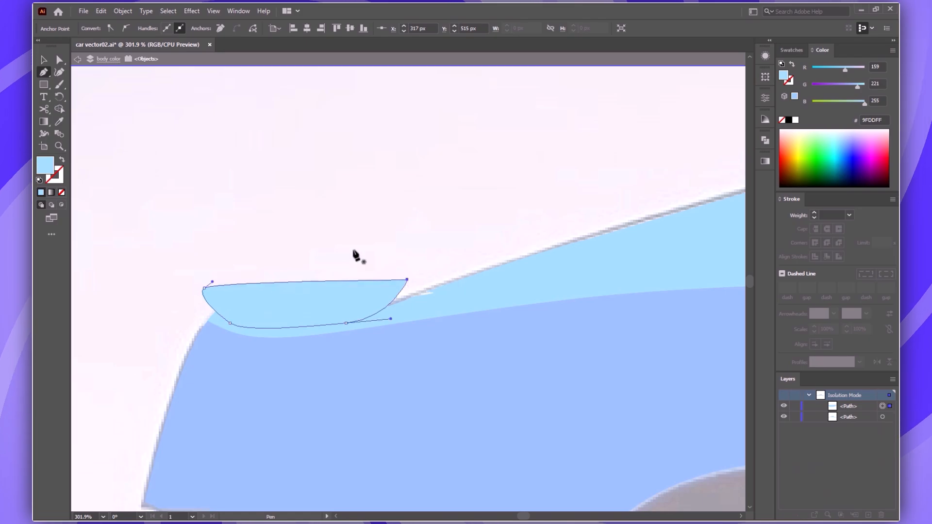
# - Select both isolated shapes and trim the trunk shape's overhang above the tail with the Shape Builder
pyautogui.hotkey('ctrl', 'a')
pyautogui.keyDown('alt'); pyautogui.click(326, 291); pyautogui.keyUp('alt')
pyautogui.press('v')
pyautogui.click(317, 222)
# - Fill the trimmed trunk lid highlight with the very light blue D4F2FF and leave isolation mode
pyautogui.click(301, 313)
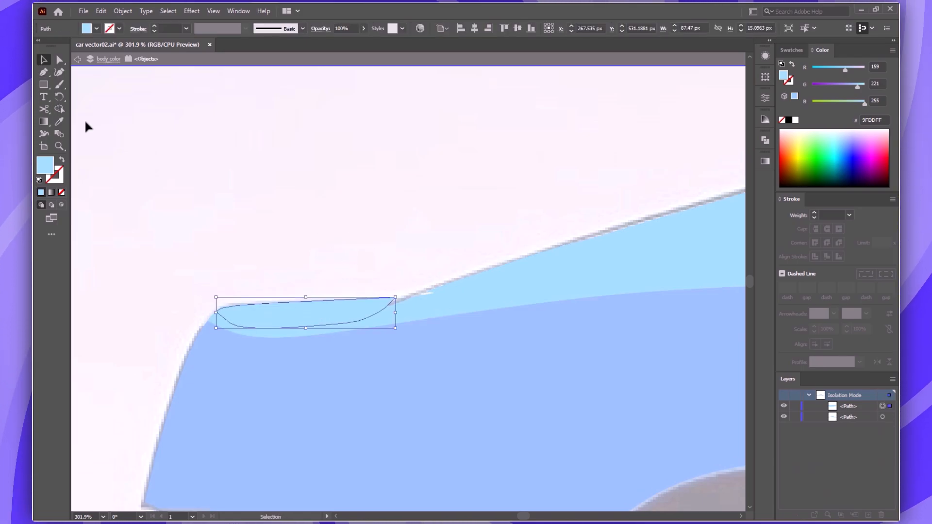
pyautogui.doubleClick(45, 166)
pyautogui.click(179, 101)
pyautogui.click(401, 104)
pyautogui.click(457, 141)
pyautogui.hotkey('ctrl', '0')
pyautogui.doubleClick(694, 416)
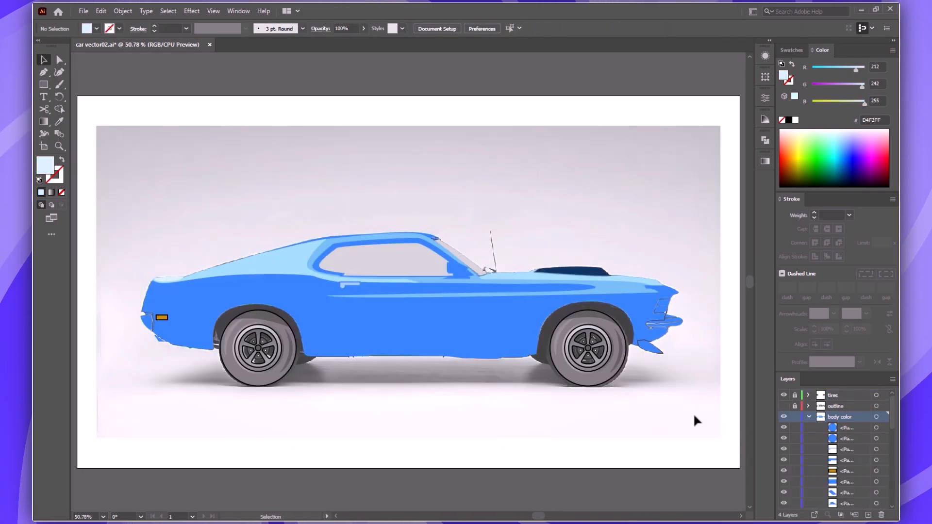
# - Show the outline layer and fill the chin spoiler below the front bumper with dark grey 424242
pyautogui.click(809, 416)
pyautogui.click(783, 406)
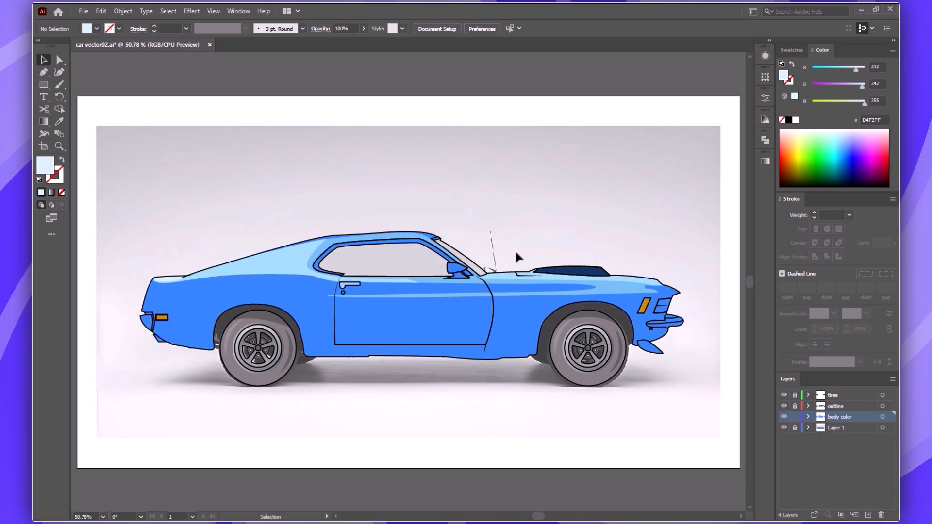
pyautogui.click(656, 350)
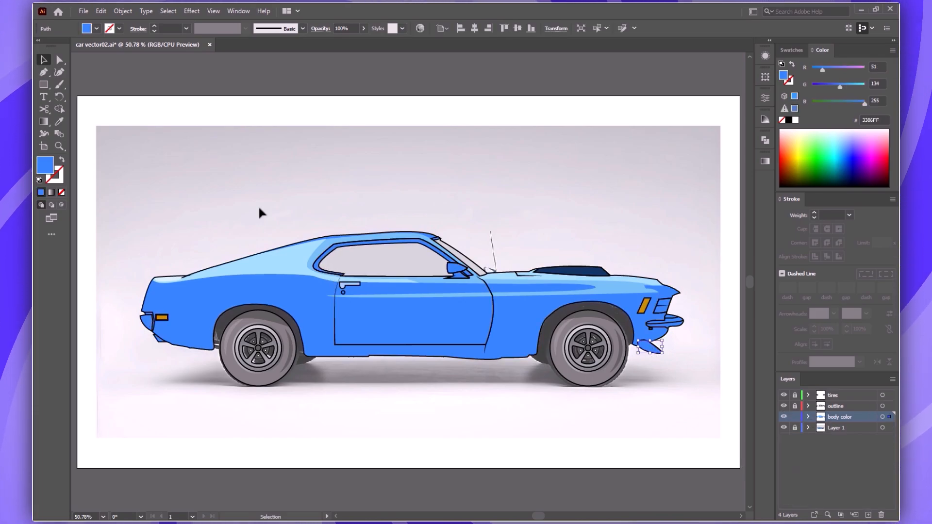
pyautogui.doubleClick(45, 166)
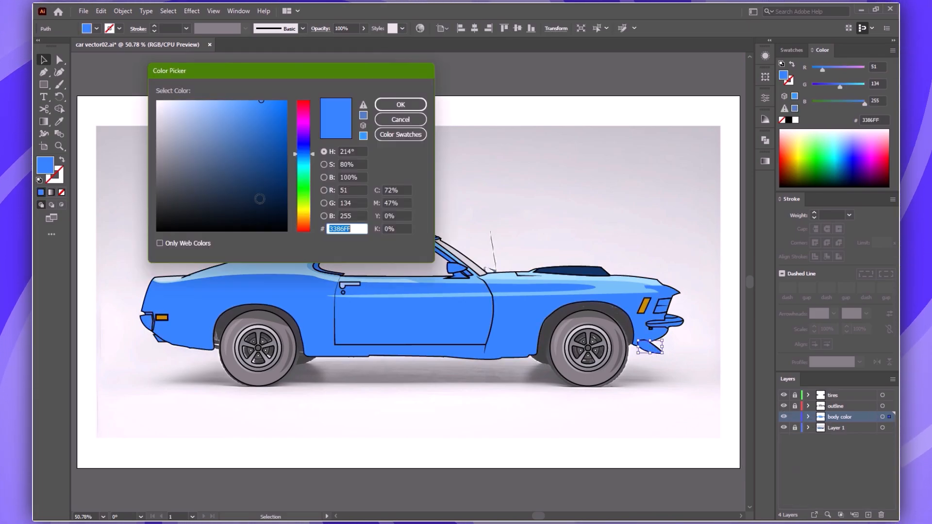
pyautogui.click(385, 107)
pyautogui.click(679, 396)
# - Scale the reference photo down to 924 × 462 px and place it above the rear of the car drawing
pyautogui.moveTo(459, 412); pyautogui.dragTo(316, 283)
pyautogui.moveTo(577, 152); pyautogui.dragTo(426, 154)
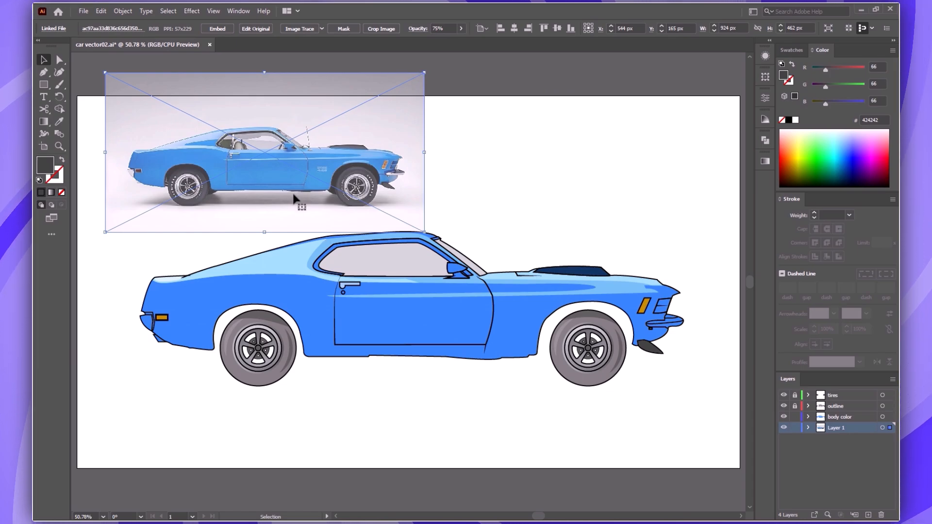
# - Reshape the lower edge of the rear highlight by adjusting its anchor points and direction handles
pyautogui.click(267, 269)
pyautogui.press('a')
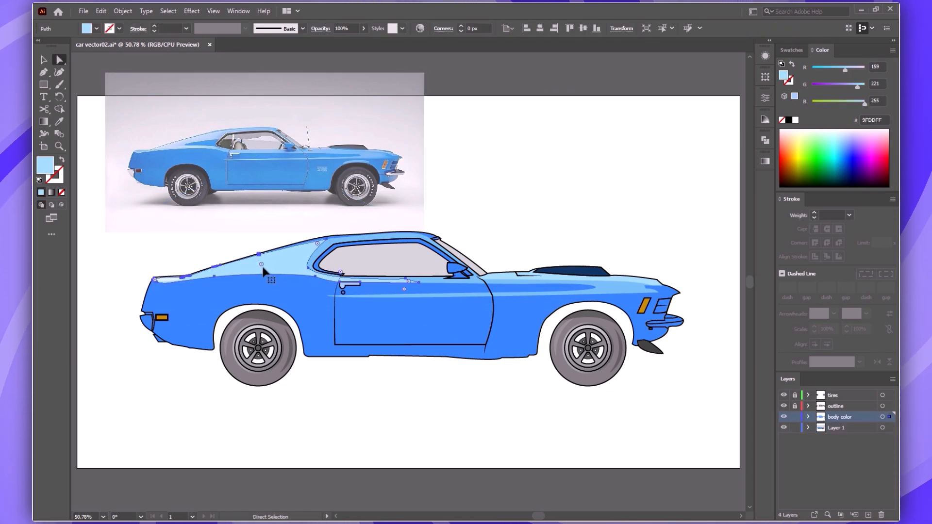
pyautogui.click(316, 281)
pyautogui.moveTo(218, 284); pyautogui.dragTo(220, 317)
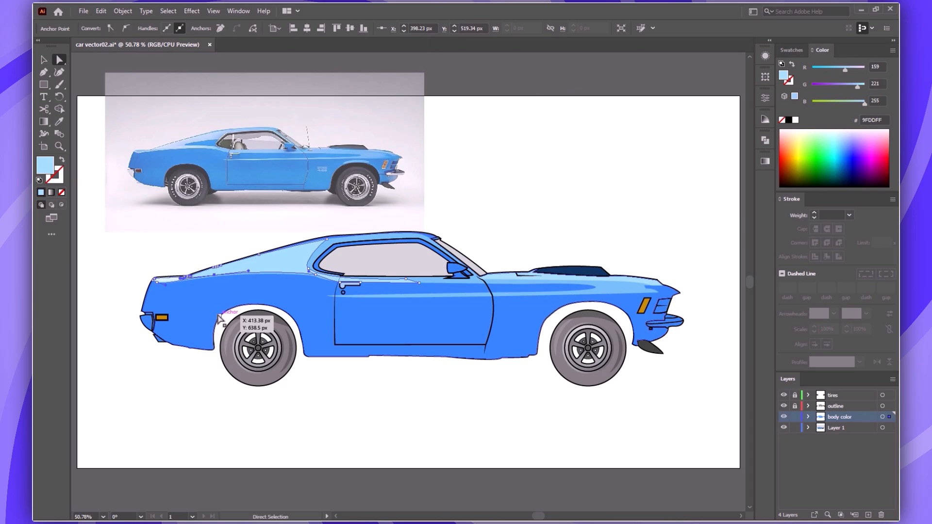
pyautogui.press('v')
pyautogui.click(170, 280)
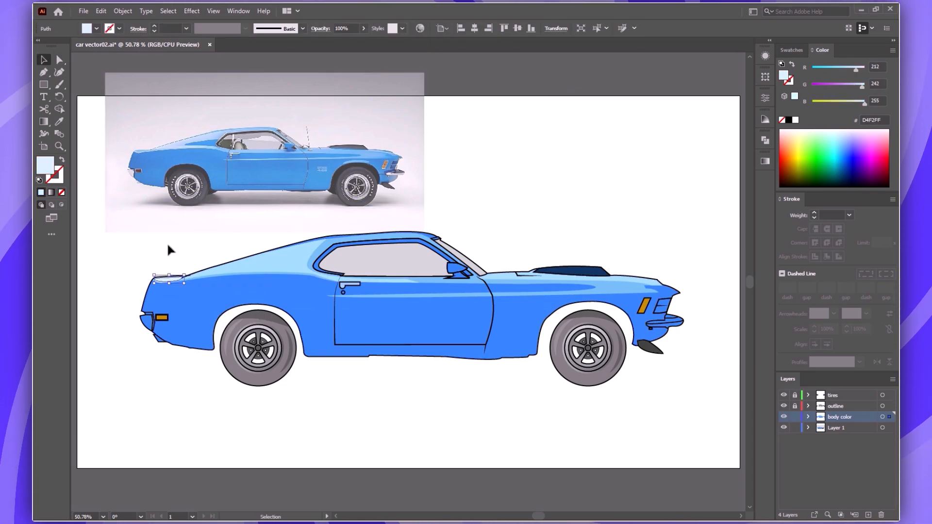
# - Draw a 6FBEF1 ellipse about 164 × 37 px above the front wheel arch and trim the part hanging into the arch
pyautogui.click(125, 337)
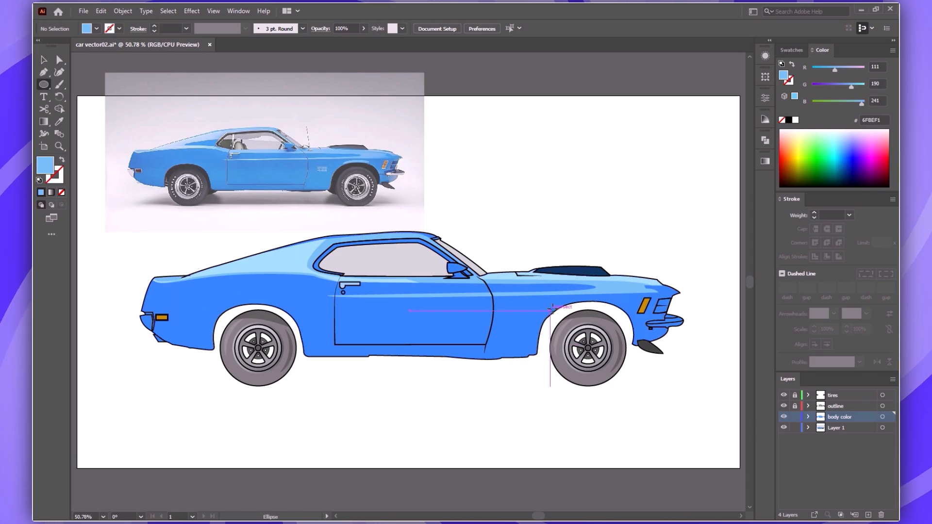
pyautogui.moveTo(562, 302)
pyautogui.mouseDown()
pyautogui.moveTo(621, 308)
pyautogui.moveTo(595, 314)
pyautogui.moveTo(603, 319)
pyautogui.mouseUp()
pyautogui.press('v')
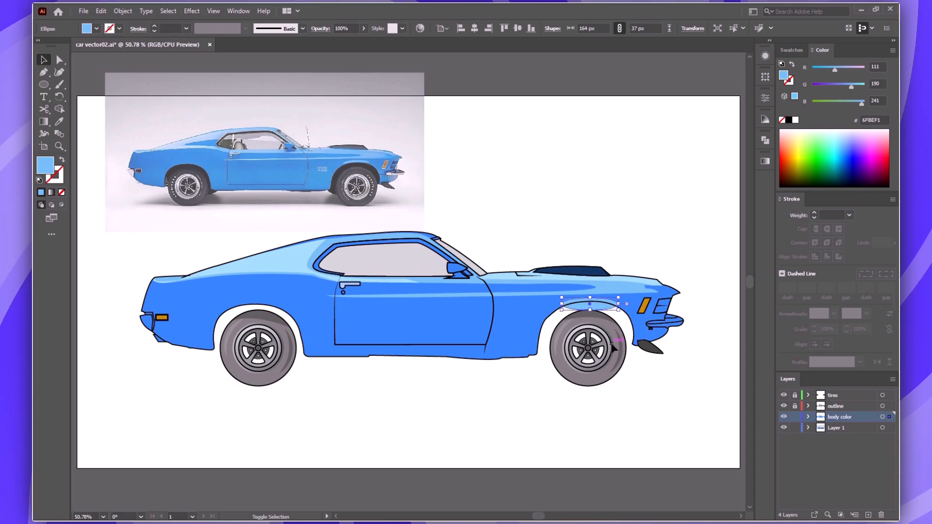
pyautogui.keyDown('shift'); pyautogui.click(614, 320); pyautogui.keyUp('shift')
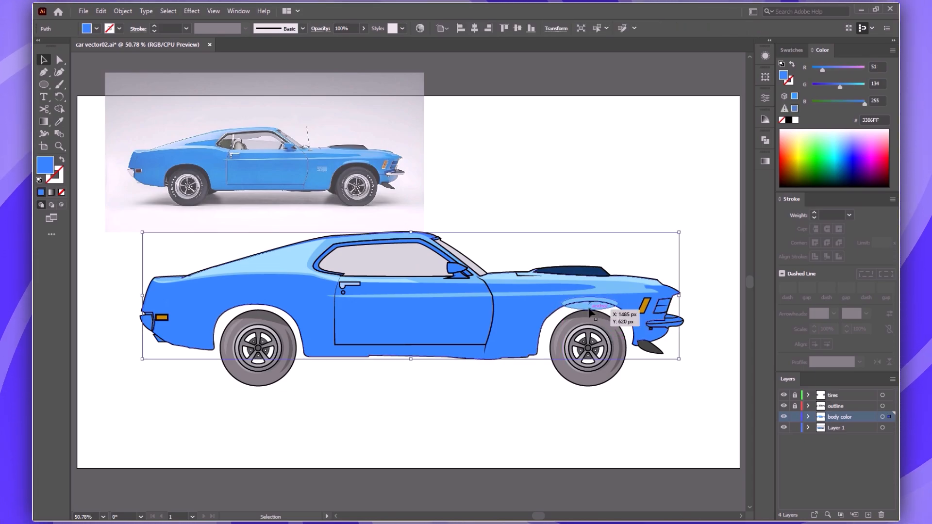
pyautogui.click(605, 429)
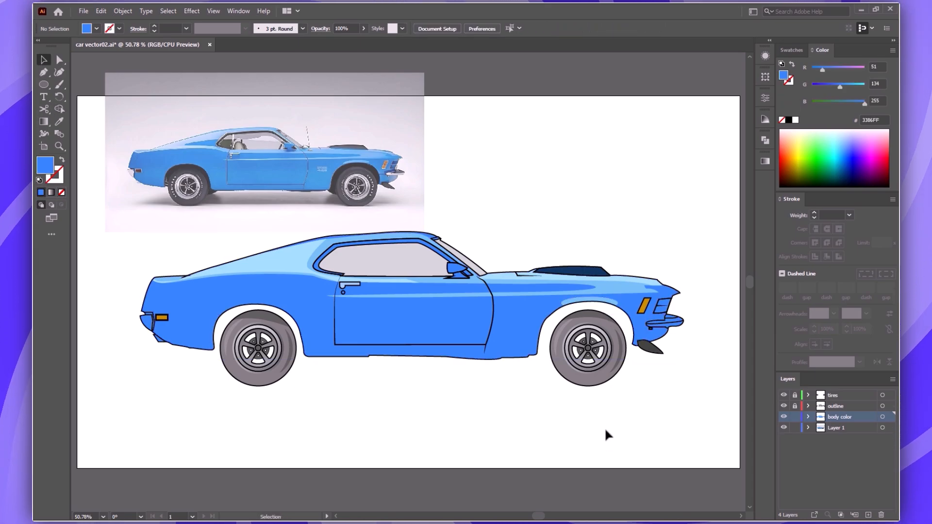
# - Fill the front bumper blade with the light grey sampled from the bumper in the reference photo
pyautogui.click(671, 324)
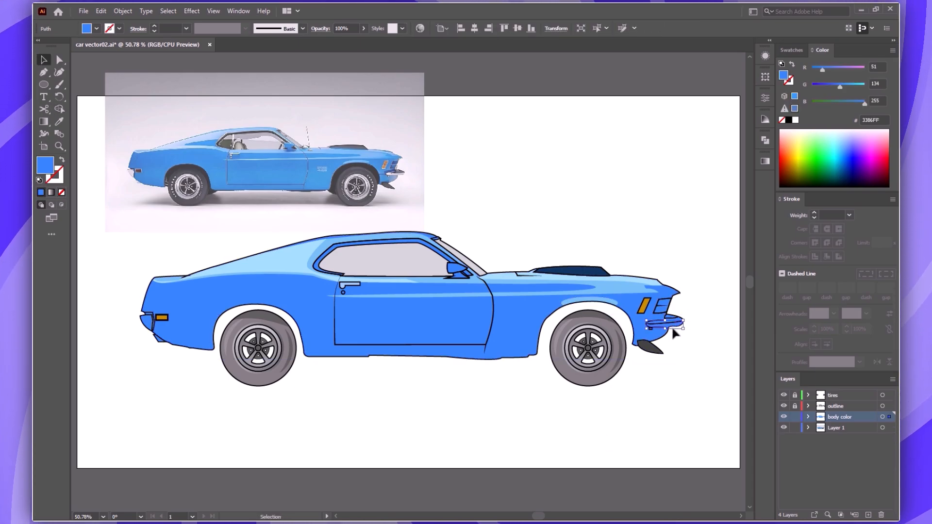
pyautogui.press('i')
pyautogui.click(397, 170)
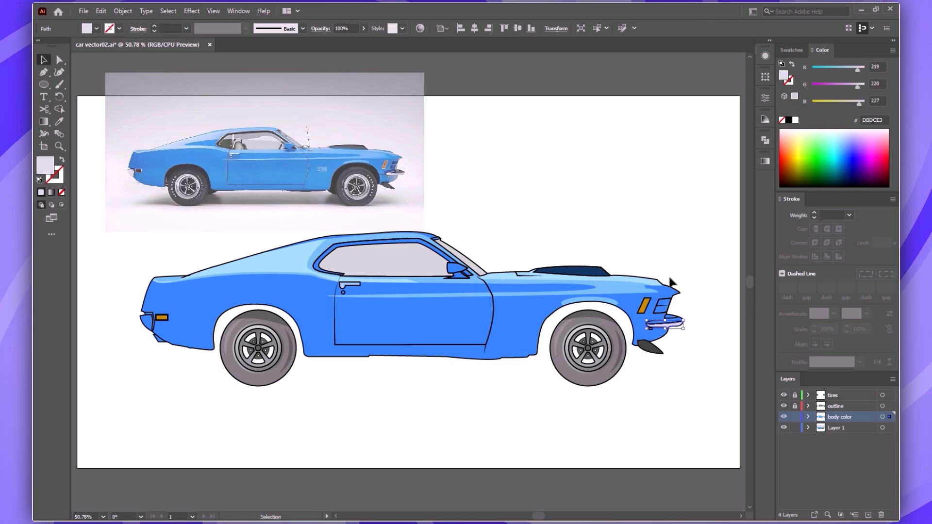
# - Swap the outline of the small piece above the front bumper for a fill and color it medium grey
pyautogui.click(700, 301)
pyautogui.press('i')
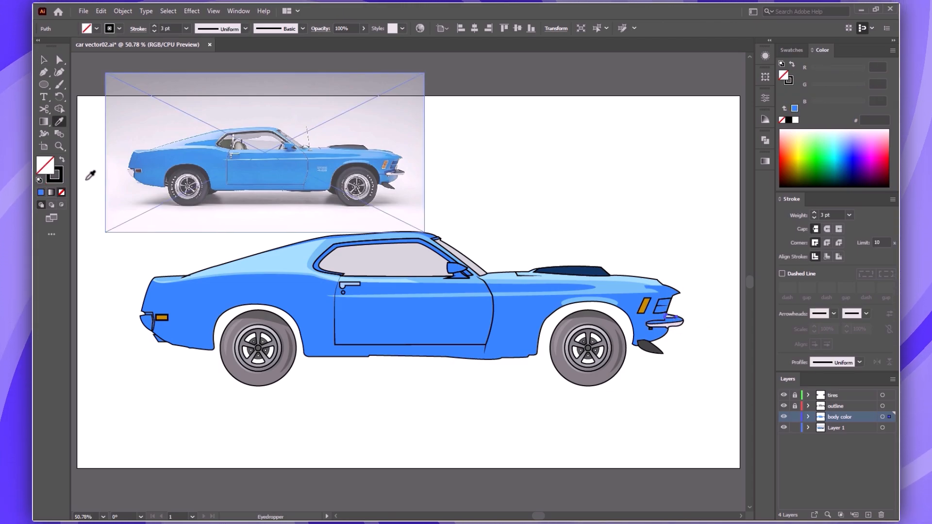
pyautogui.press('v')
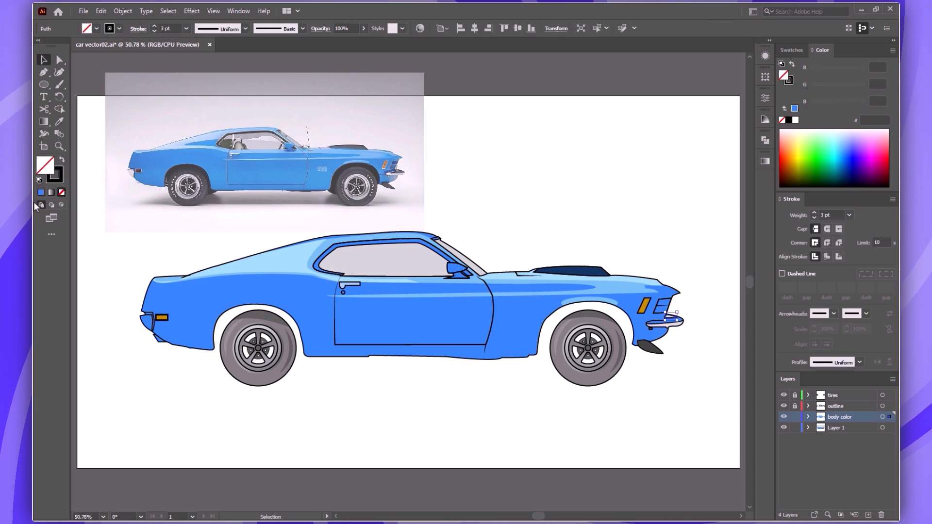
pyautogui.click(62, 160)
pyautogui.doubleClick(45, 165)
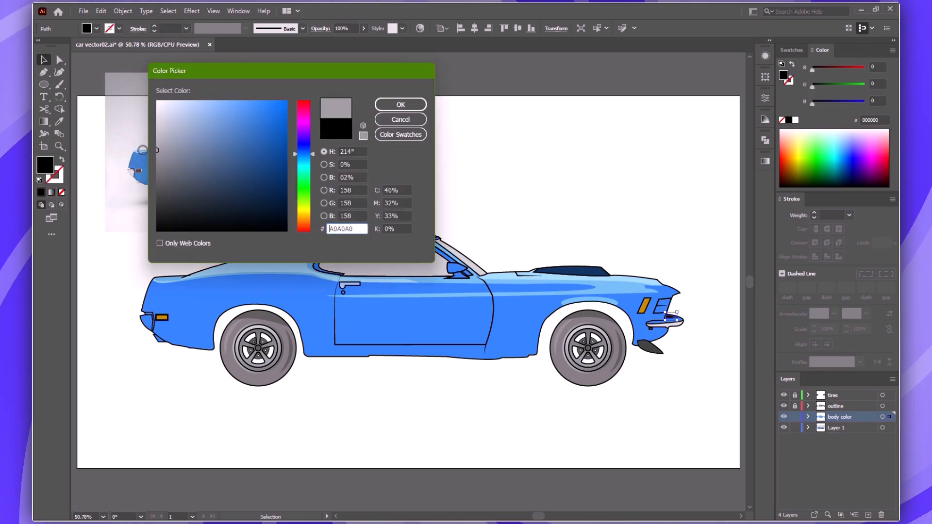
pyautogui.click(385, 103)
pyautogui.press('i')
pyautogui.click(579, 291)
pyautogui.press('v')
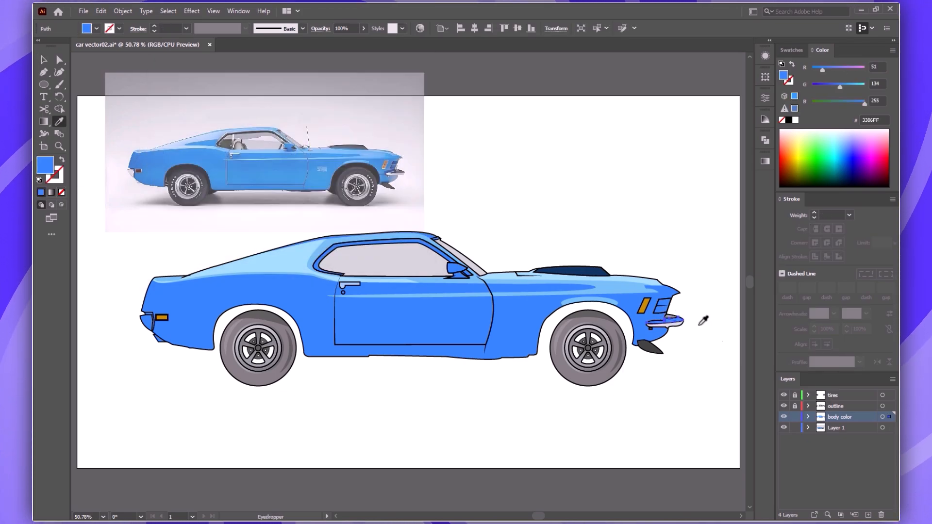
# - Set the fill of the front bumper blade to grey B5B5B5
pyautogui.click(679, 321)
pyautogui.doubleClick(45, 165)
pyautogui.write('b5b5b5')
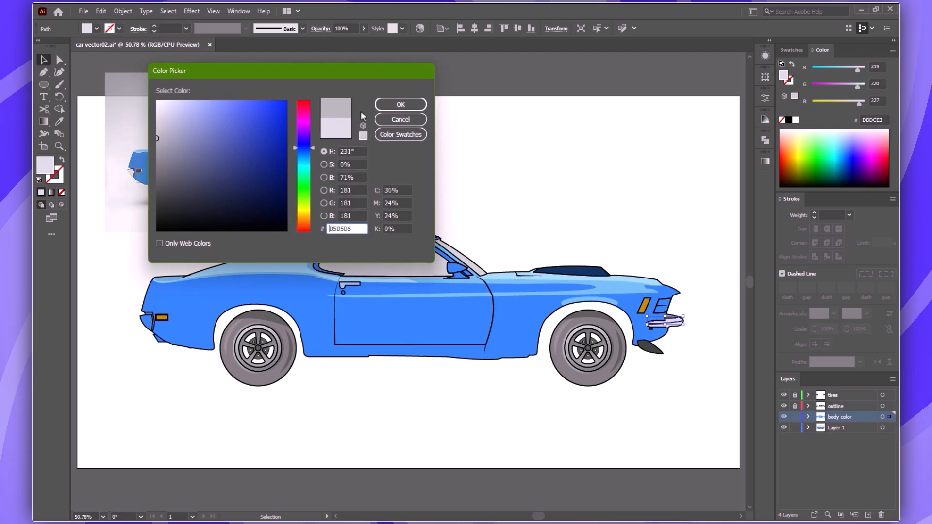
pyautogui.click(396, 103)
pyautogui.press('v')
pyautogui.click(650, 348)
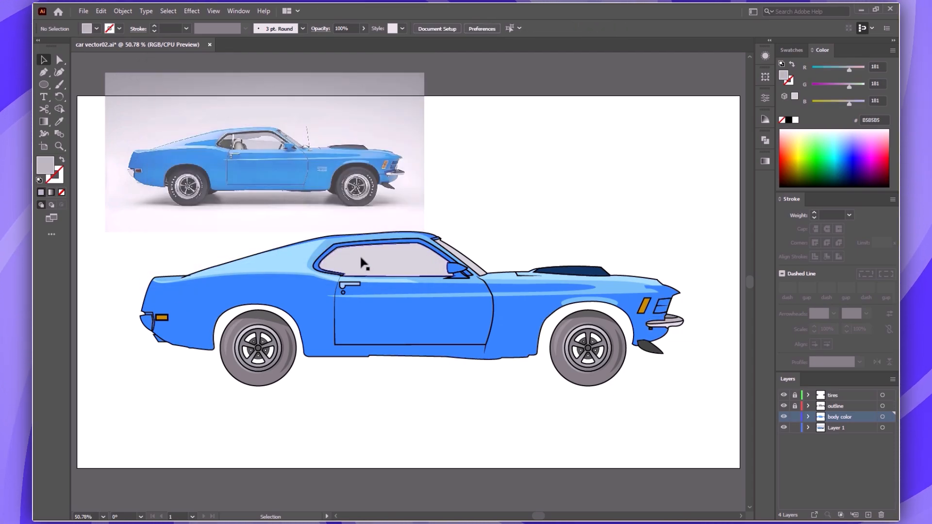
# - Sample the front bumper's appearance onto the rear bumper, and fill the rear side marker light with brown 772800
pyautogui.click(153, 332)
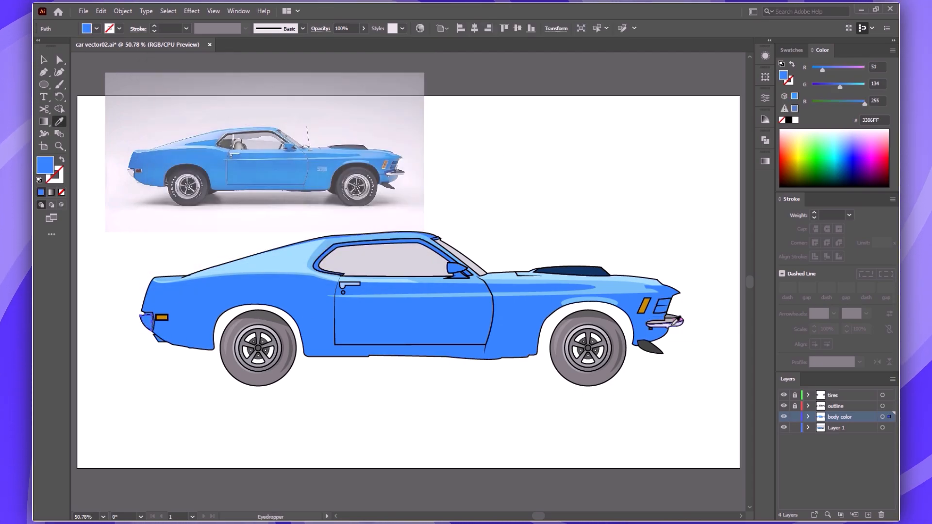
pyautogui.press('d')
pyautogui.click(161, 318)
pyautogui.doubleClick(45, 165)
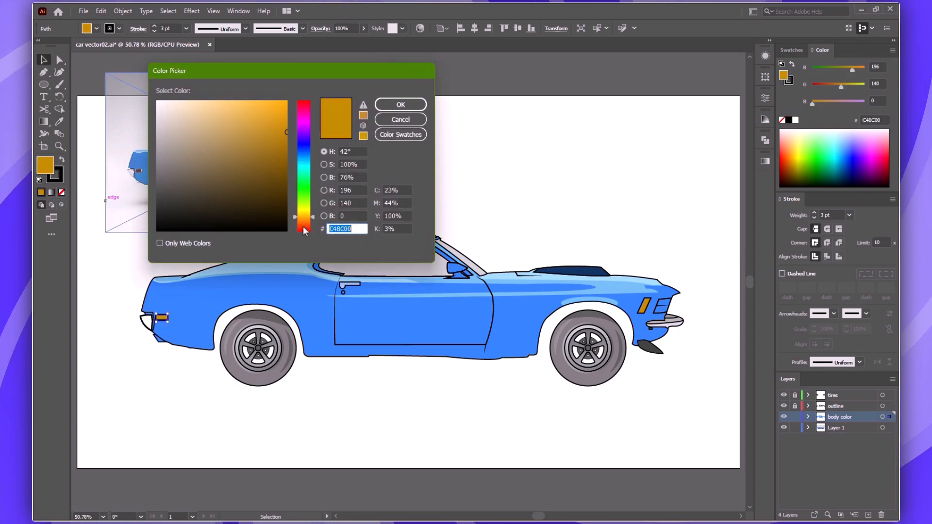
pyautogui.write('772800')
pyautogui.click(396, 103)
pyautogui.click(391, 432)
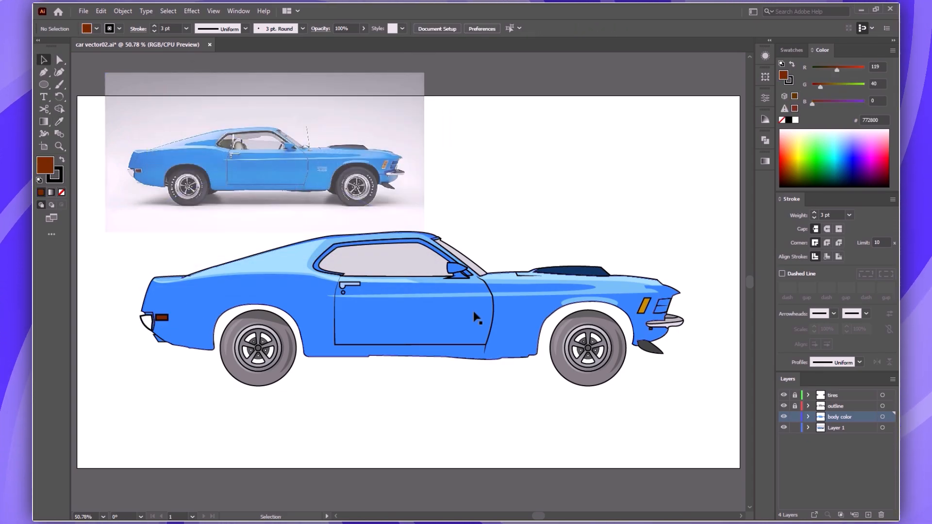
# - Isolate the blue body shape and draw a closed path following its lower edge from front to rear and extending below the car
pyautogui.doubleClick(641, 346)
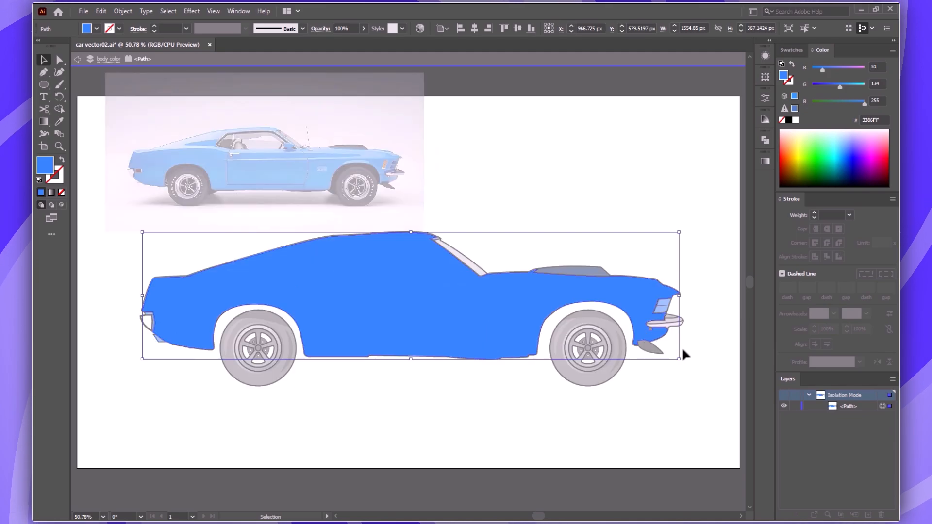
pyautogui.press('p')
pyautogui.click(676, 328)
pyautogui.click(630, 339)
pyautogui.click(520, 352)
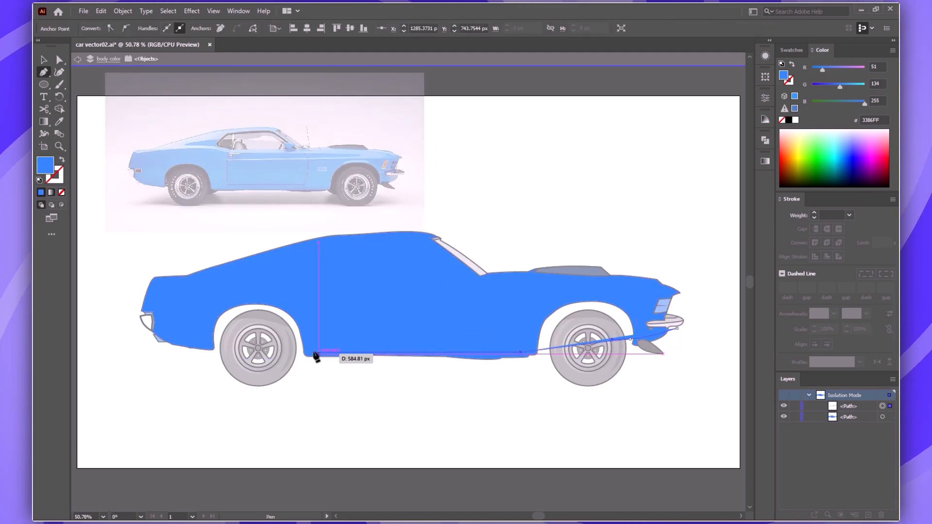
pyautogui.moveTo(300, 346); pyautogui.dragTo(296, 346)
pyautogui.click(214, 345)
pyautogui.moveTo(169, 342); pyautogui.dragTo(164, 342)
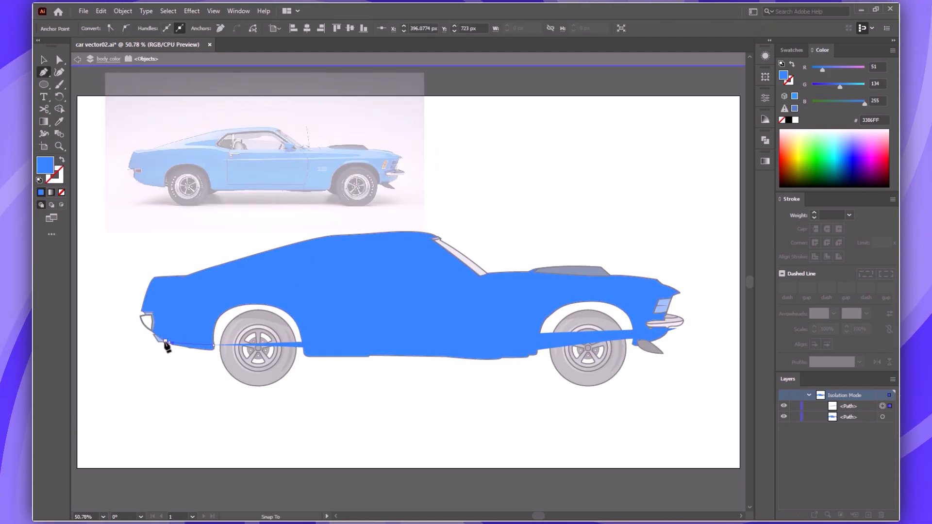
pyautogui.click(150, 359)
pyautogui.moveTo(386, 441); pyautogui.dragTo(412, 438)
pyautogui.moveTo(468, 435); pyautogui.dragTo(512, 435)
pyautogui.moveTo(607, 418); pyautogui.dragTo(644, 320)
pyautogui.click(678, 330)
# - Split the body along the drawn path with Shape Builder and remove the excess area below the car
pyautogui.press('v')
pyautogui.hotkey('shift', 'm')
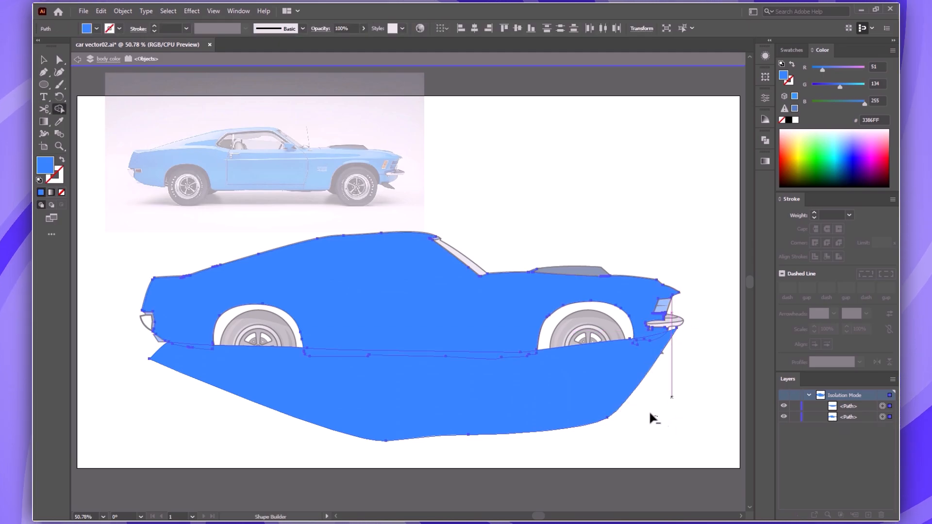
pyautogui.keyDown('alt'); pyautogui.click(598, 395); pyautogui.keyUp('alt')
pyautogui.press('v')
pyautogui.click(622, 443)
# - Fill the lower strip behind the rear wheel with dark blue 003B82
pyautogui.click(635, 342)
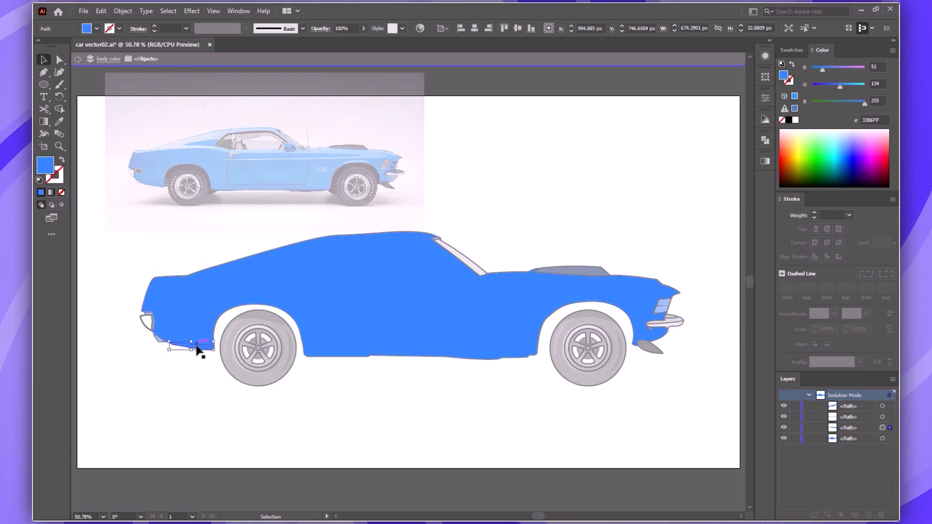
pyautogui.doubleClick(45, 165)
pyautogui.click(286, 163)
pyautogui.click(400, 105)
# - Sample the dark blue shadow color onto the strips between the wheels and below the front bumper, and leave isolation mode
pyautogui.click(475, 356)
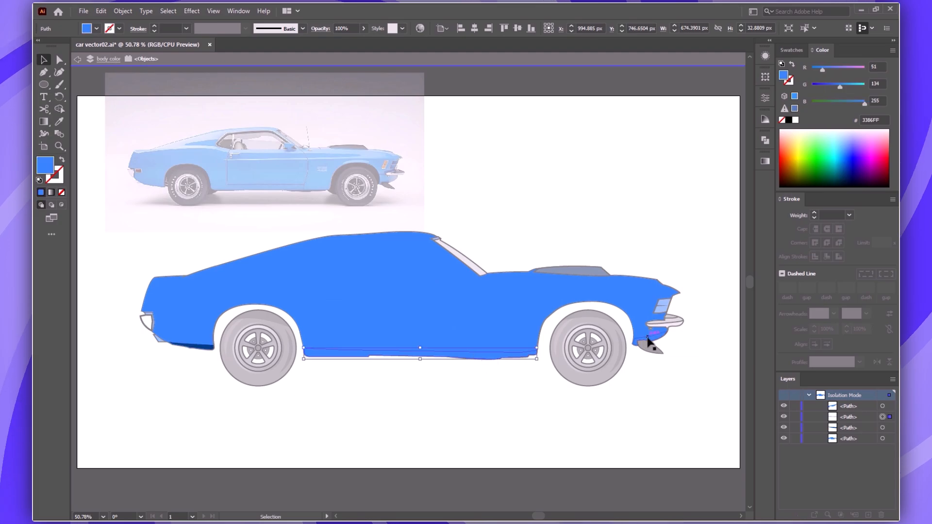
pyautogui.keyDown('shift'); pyautogui.click(506, 357); pyautogui.keyUp('shift')
pyautogui.press('i')
pyautogui.click(192, 347)
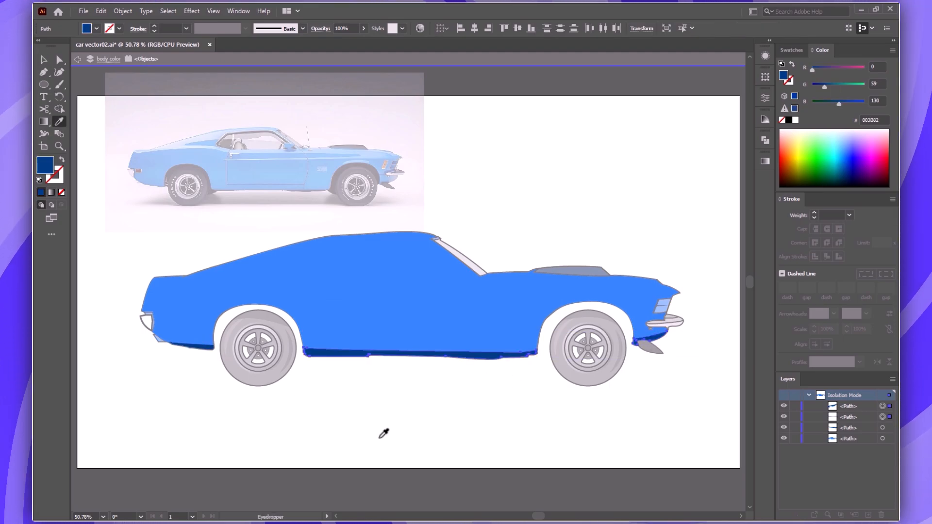
pyautogui.press('v')
pyautogui.click(518, 432)
pyautogui.doubleClick(516, 428)
pyautogui.press('a')
pyautogui.moveTo(151, 242); pyautogui.dragTo(335, 274)
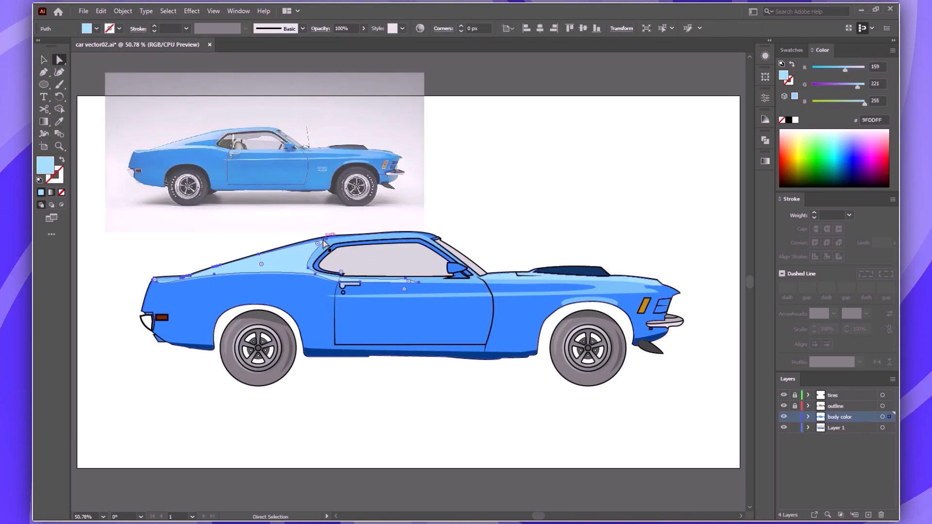
pyautogui.click(493, 191)
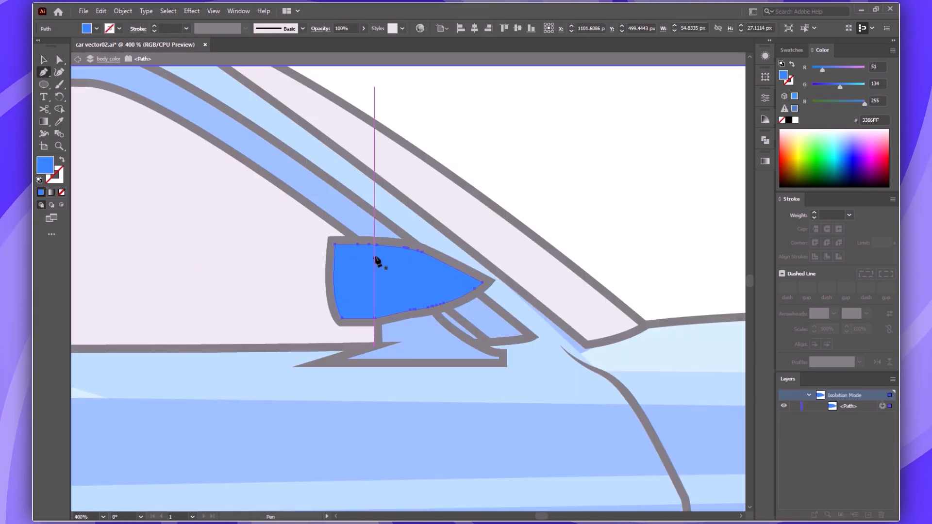
# - Cut a curved highlight about 55 × 15 px along the top of the side mirror and fill it with light blue
pyautogui.moveTo(437, 276); pyautogui.dragTo(546, 279)
pyautogui.moveTo(363, 191); pyautogui.dragTo(322, 193)
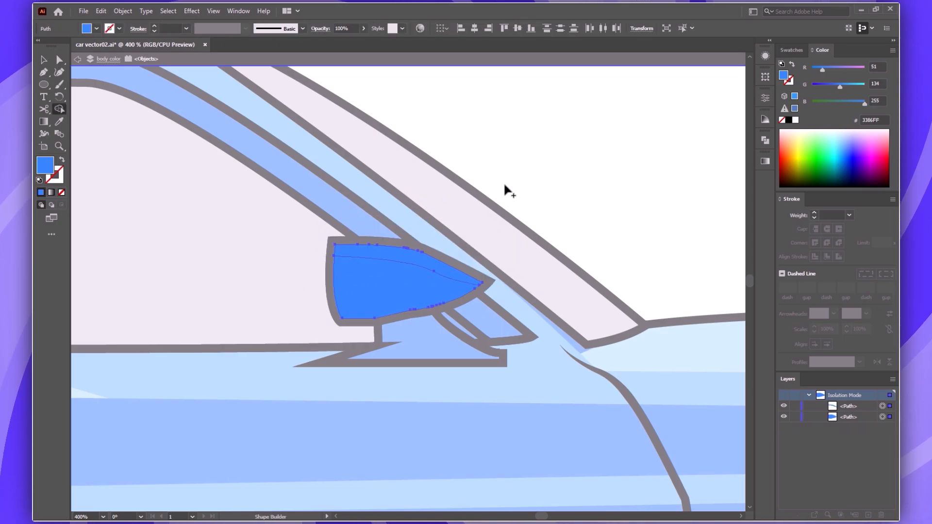
pyautogui.press('v')
pyautogui.click(464, 246)
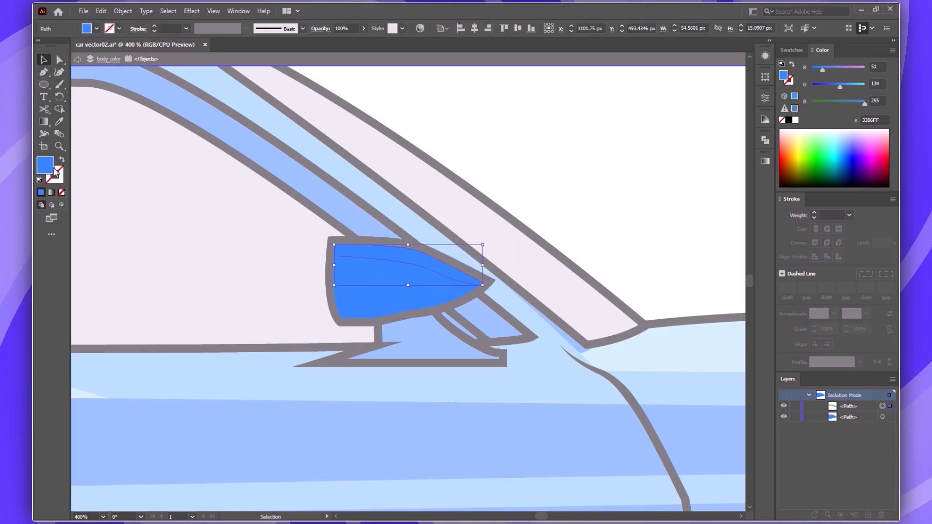
pyautogui.doubleClick(48, 167)
pyautogui.click(226, 104)
pyautogui.click(397, 104)
pyautogui.click(611, 224)
# - Draw a closed path across the mirror's lower edge and split off a thin shadow strip about 45 × 8 px
pyautogui.doubleClick(352, 313)
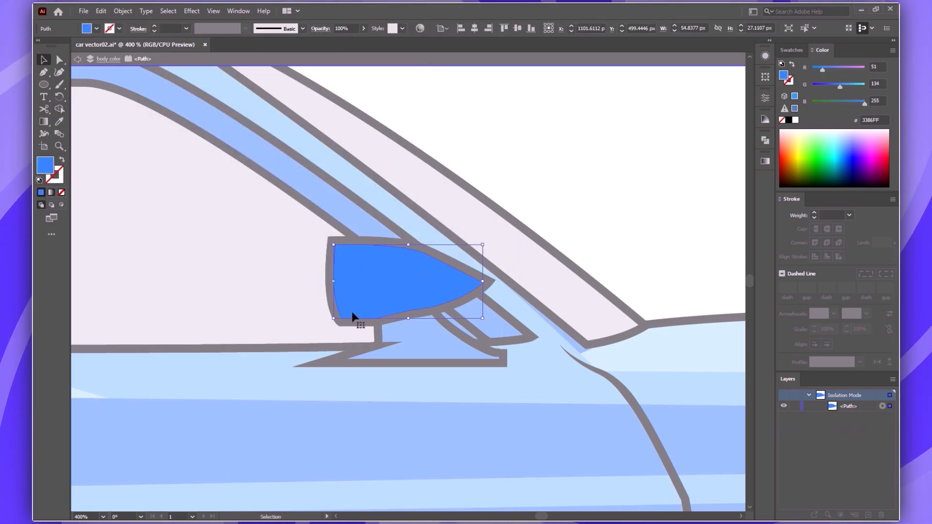
pyautogui.press('p')
pyautogui.click(317, 312)
pyautogui.moveTo(460, 297); pyautogui.dragTo(503, 288)
pyautogui.click(513, 308)
pyautogui.moveTo(342, 367); pyautogui.dragTo(284, 350)
pyautogui.click(317, 312)
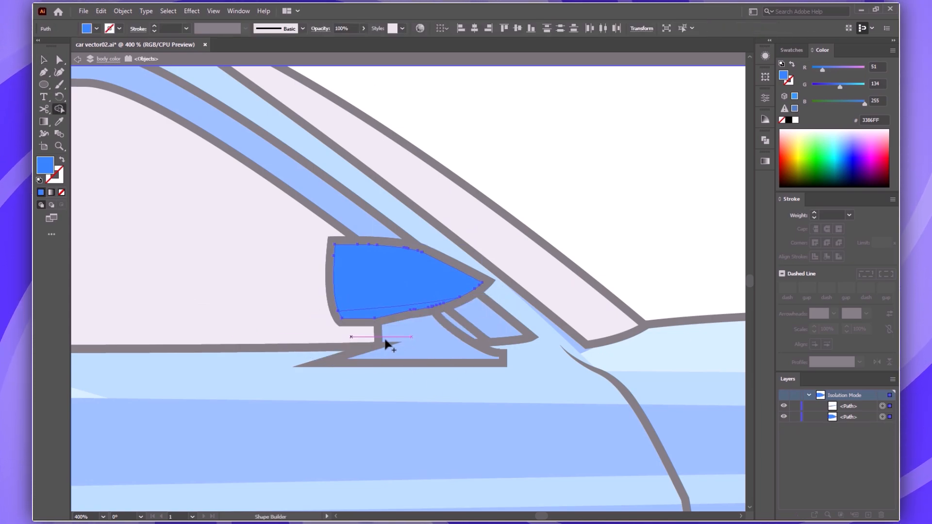
pyautogui.press('v')
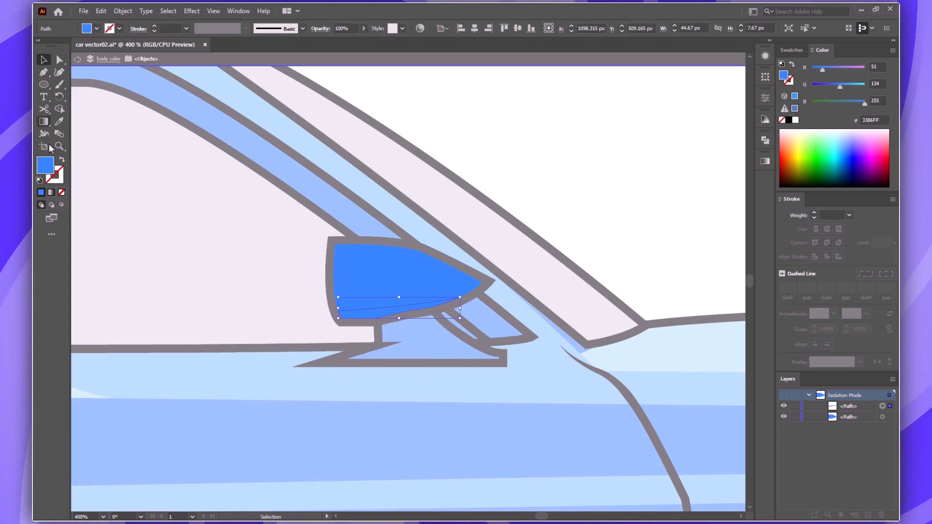
# - Fill the mirror's lower shadow strip with blue 0058C1 and leave isolation mode
pyautogui.doubleClick(44, 165)
pyautogui.write('0058C1')
pyautogui.click(397, 104)
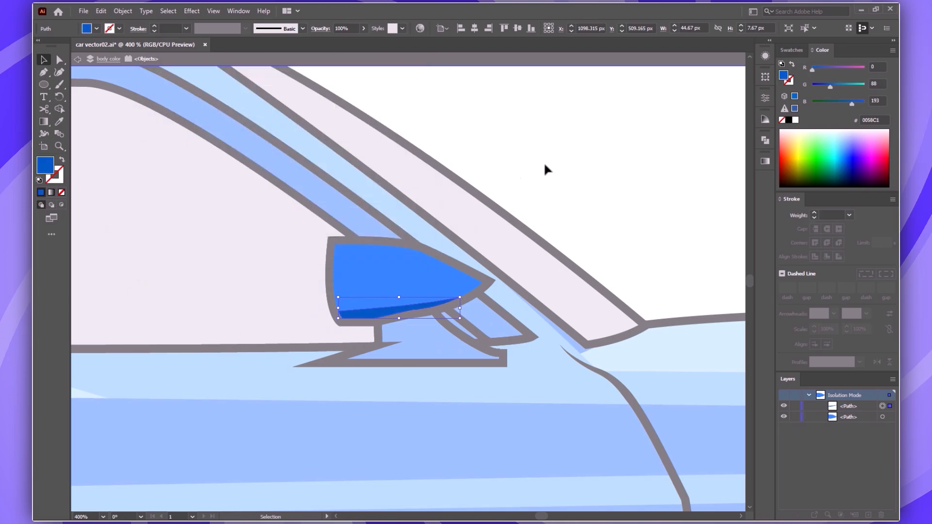
pyautogui.click(627, 209)
pyautogui.doubleClick(633, 209)
# - Sample the 0058C1 shadow blue onto the mirror base, and fill the narrow gap beside it with the window grey D2D3D6
pyautogui.click(424, 340)
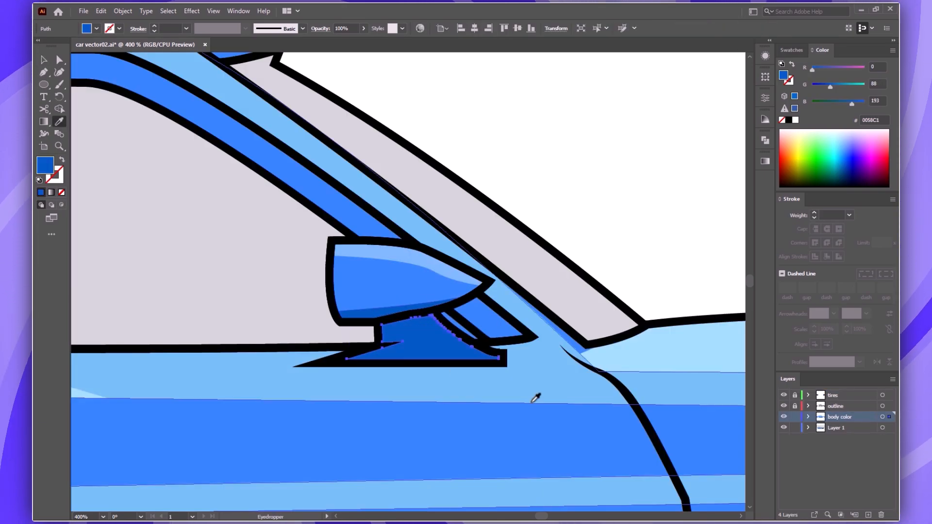
pyautogui.click(469, 333)
pyautogui.press('i')
pyautogui.click(549, 293)
pyautogui.press('v')
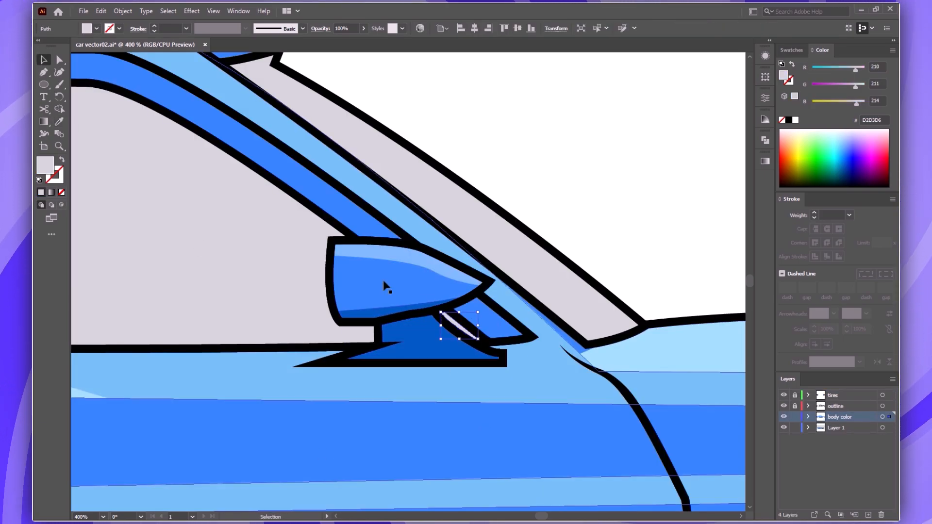
# - Fill the side window frame and the small piece beside the mirror with dark navy 00142D
pyautogui.hotkey('ctrl', '0')
pyautogui.click(383, 245)
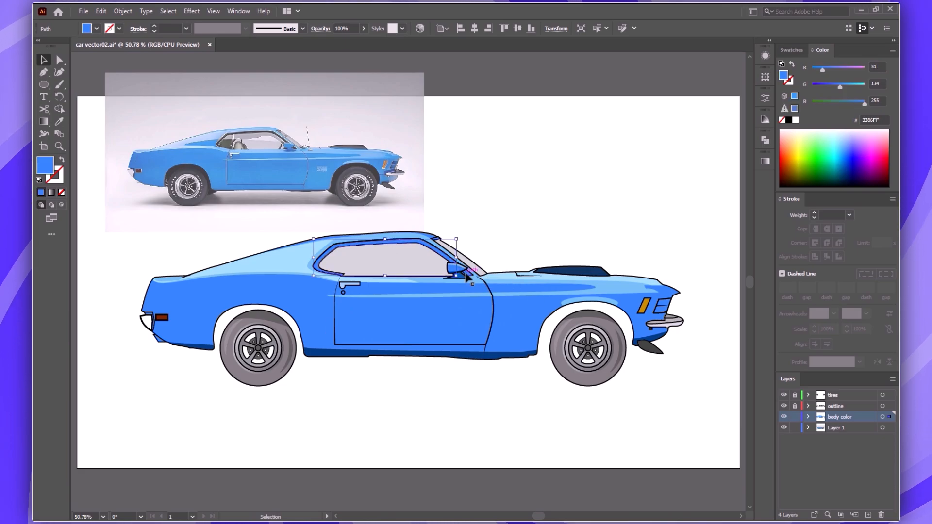
pyautogui.doubleClick(45, 166)
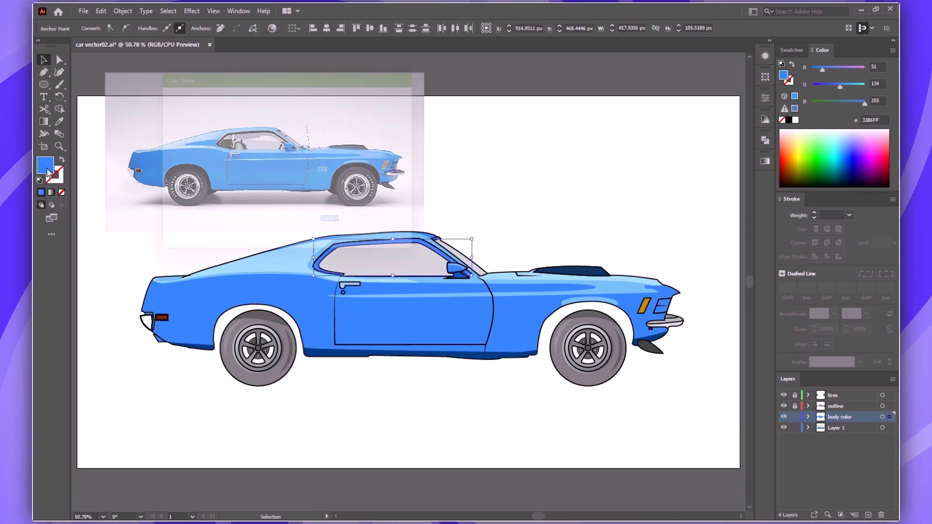
pyautogui.click(285, 207)
pyautogui.click(400, 105)
pyautogui.rightClick(387, 242)
pyautogui.click(411, 311)
pyautogui.click(458, 238)
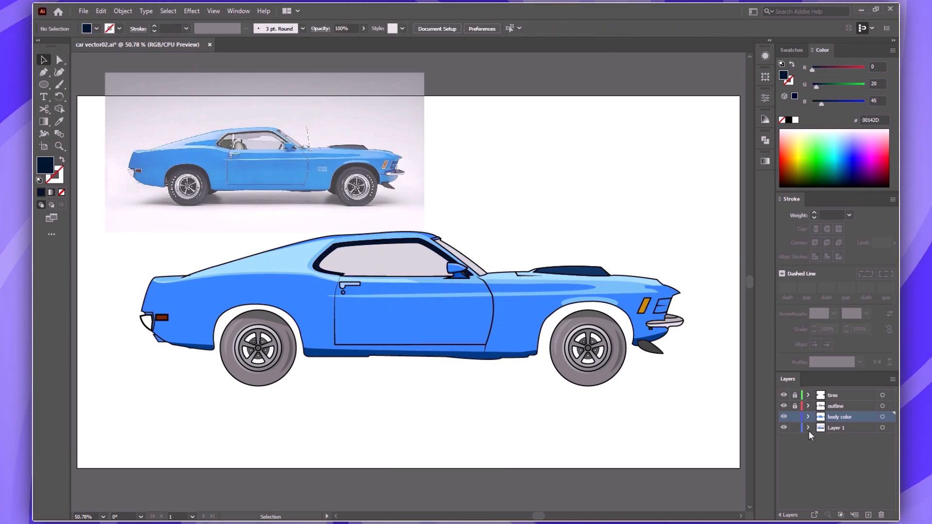
# - Isolate the rear bumper shape and fill it with light grey ECEDEE sampled from the artwork, without a stroke
pyautogui.click(144, 323)
pyautogui.hotkey('ctrl', '+')
pyautogui.hotkey('ctrl', '+')
pyautogui.hotkey('ctrl', '+')
pyautogui.hotkey('ctrl', '+')
pyautogui.hotkey('ctrl', '+')
pyautogui.hotkey('ctrl', '+')
pyautogui.click(419, 276)
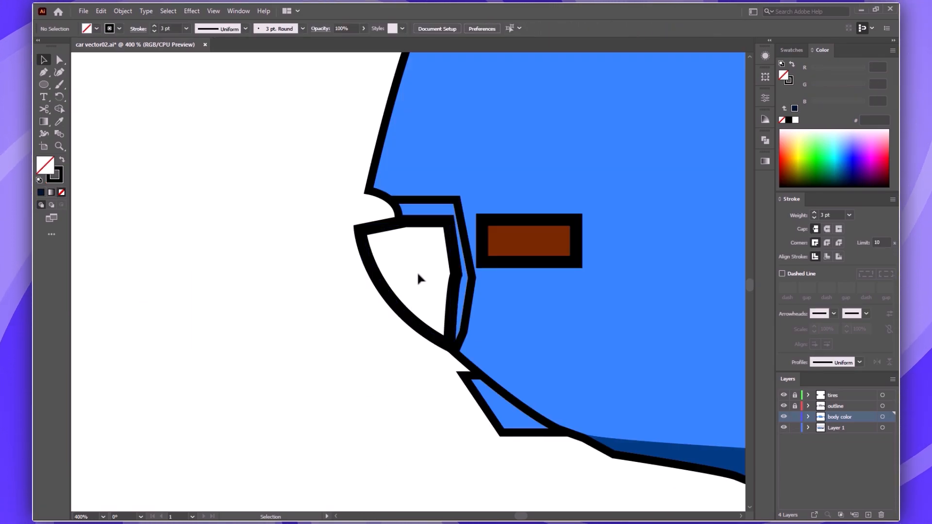
pyautogui.doubleClick(365, 249)
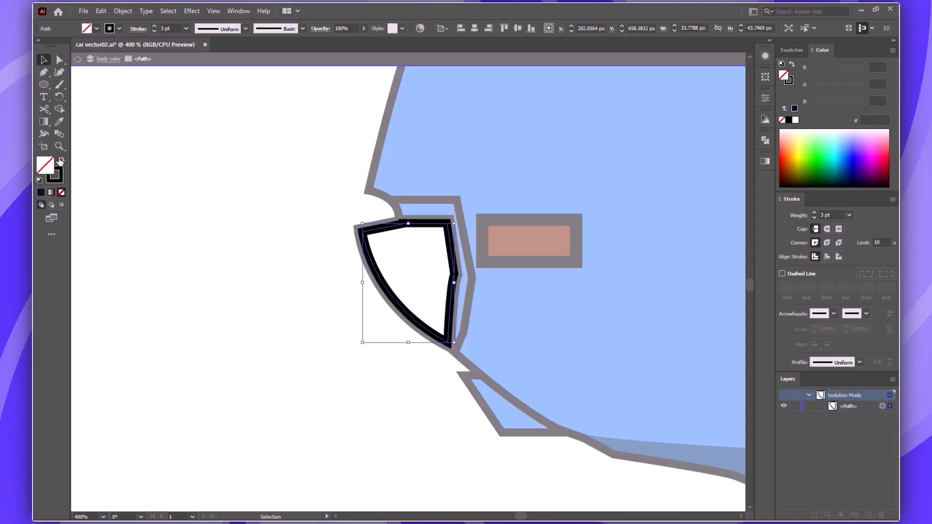
pyautogui.click(61, 160)
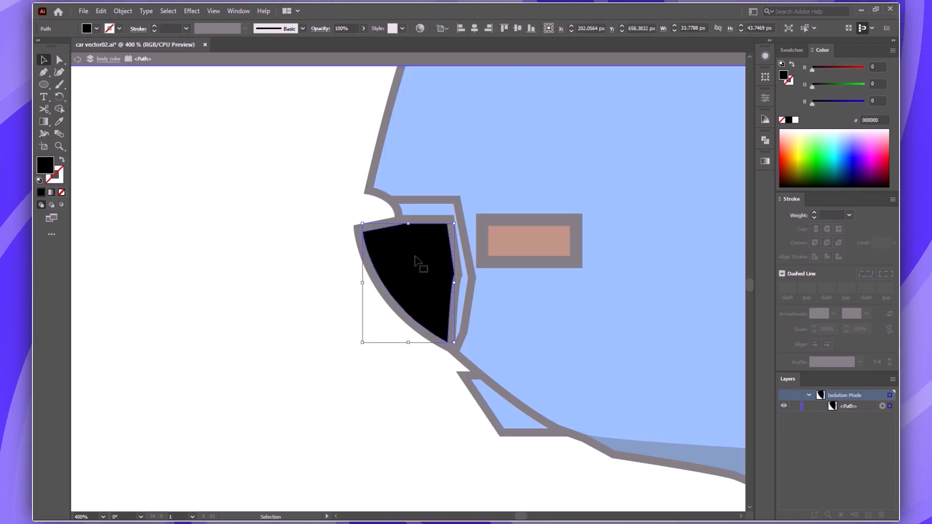
pyautogui.hotkey('ctrl', '0')
pyautogui.click(673, 324)
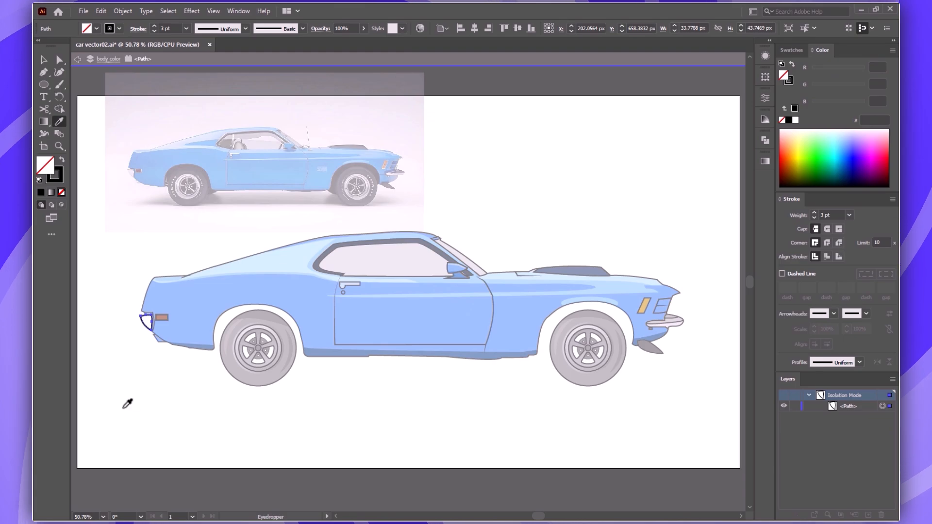
pyautogui.click(132, 169)
pyautogui.press('v')
pyautogui.click(176, 398)
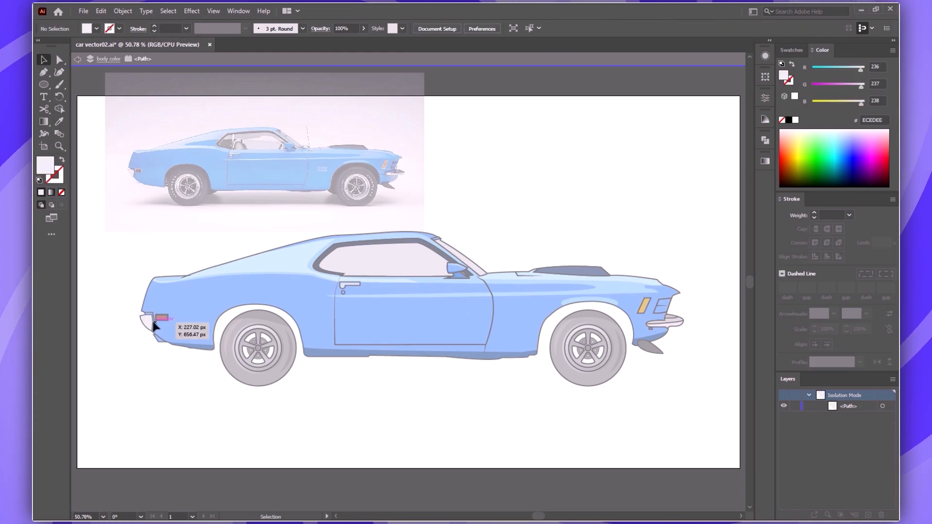
# - Draw a closed path over the rear bumper's inner edge, bent to follow its angled contour and extending past the outline
pyautogui.click(152, 320)
pyautogui.hotkey('ctrl', '=')
pyautogui.hotkey('ctrl', '=')
pyautogui.hotkey('ctrl', '=')
pyautogui.hotkey('ctrl', '=')
pyautogui.hotkey('ctrl', '=')
pyautogui.hotkey('ctrl', '=')
pyautogui.hotkey('ctrl', '=')
pyautogui.hotkey('ctrl', '=')
pyautogui.press('p')
pyautogui.click(410, 145)
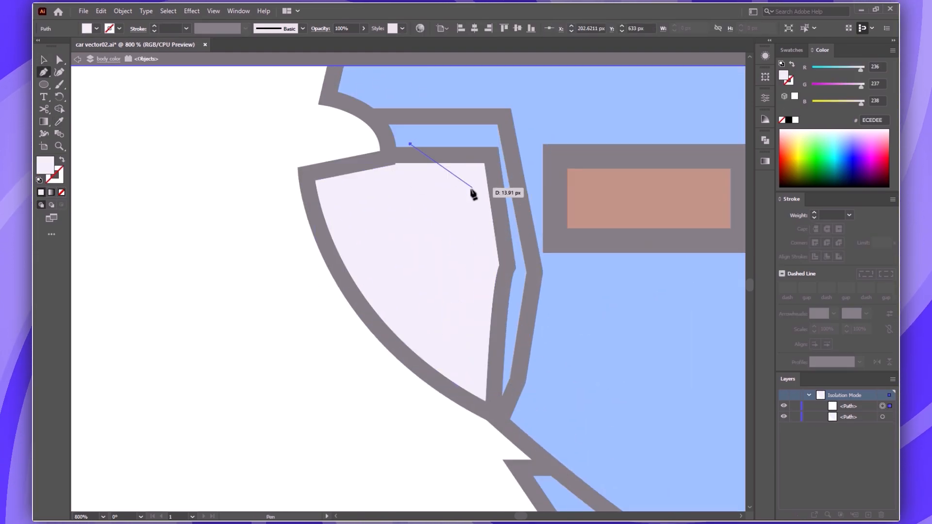
pyautogui.click(467, 193)
pyautogui.click(489, 263)
pyautogui.click(458, 390)
pyautogui.moveTo(457, 438); pyautogui.dragTo(482, 447)
pyautogui.moveTo(604, 438); pyautogui.dragTo(603, 389)
pyautogui.moveTo(587, 325); pyautogui.dragTo(576, 280)
pyautogui.moveTo(511, 129); pyautogui.dragTo(500, 123)
pyautogui.click(410, 144)
pyautogui.press('v')
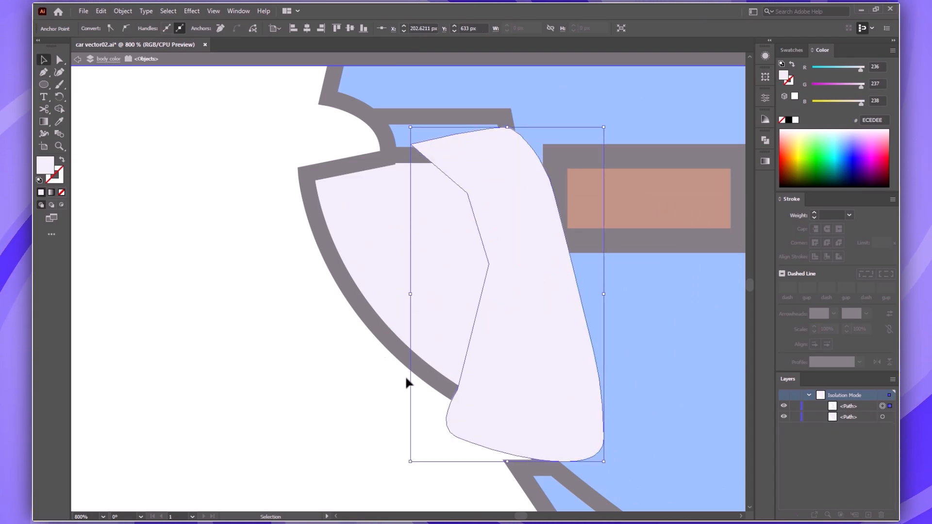
# - Trim the drawn shape to the rear bumper with the Shape Builder and fill the inner shadow strip with grey A7A9AA
pyautogui.keyDown('shift'); pyautogui.click(388, 275); pyautogui.keyUp('shift')
pyautogui.hotkey('shift', 'm')
pyautogui.keyDown('alt'); pyautogui.click(559, 372); pyautogui.keyUp('alt')
pyautogui.press('v')
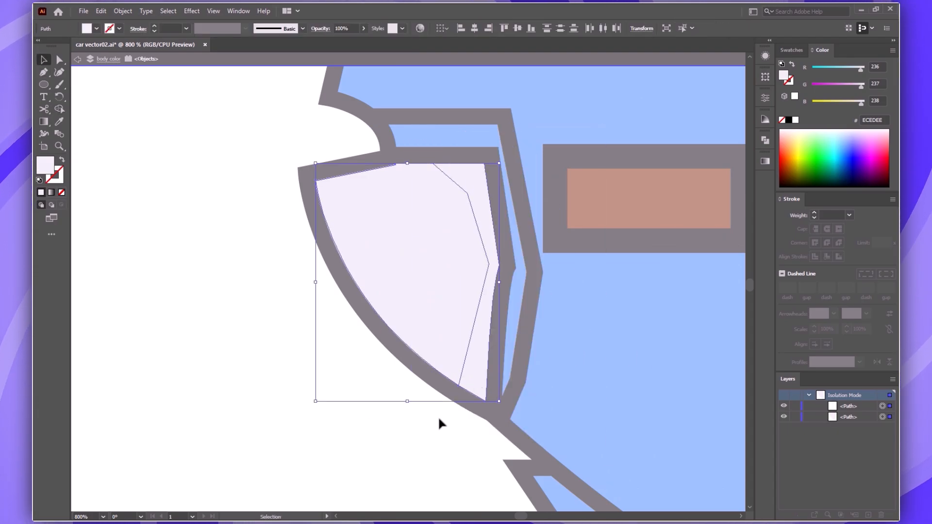
pyautogui.click(437, 415)
pyautogui.click(477, 357)
pyautogui.doubleClick(45, 166)
pyautogui.click(160, 143)
pyautogui.click(401, 105)
pyautogui.click(308, 428)
# - Sample the light grey ECEDEE onto the small triangular piece below the rear bumper
pyautogui.moveTo(516, 496); pyautogui.dragTo(426, 366)
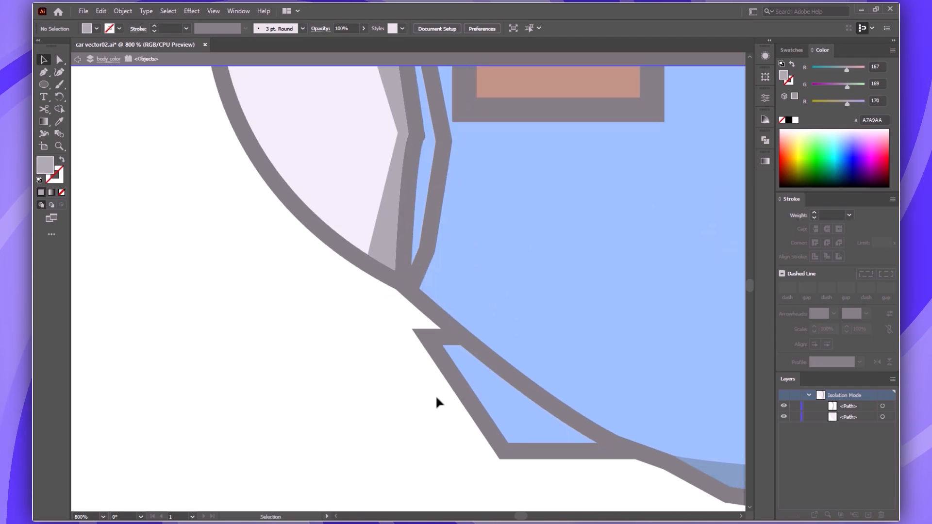
pyautogui.click(525, 426)
pyautogui.press('i')
pyautogui.click(305, 109)
pyautogui.press('v')
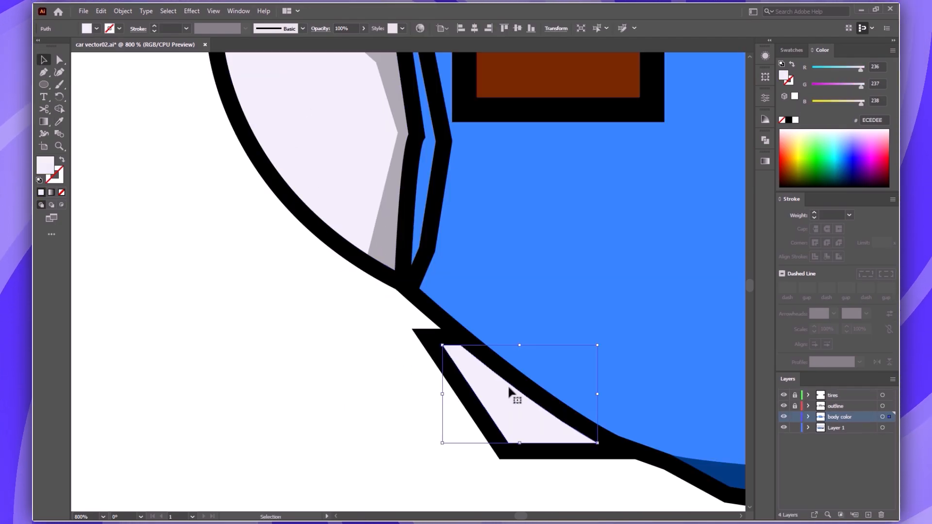
# - Isolate the triangular piece and draw a closed path covering its lower part
pyautogui.press('p')
pyautogui.click(588, 405)
pyautogui.click(452, 416)
pyautogui.moveTo(463, 487); pyautogui.dragTo(479, 487)
pyautogui.moveTo(637, 492); pyautogui.dragTo(664, 488)
pyautogui.moveTo(671, 464); pyautogui.dragTo(665, 422)
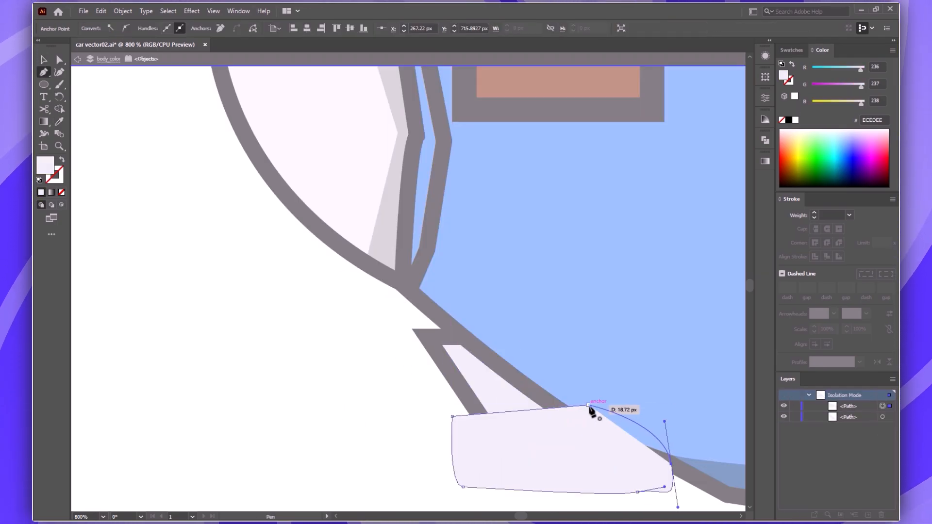
pyautogui.click(588, 405)
# - Split off the triangle's lower strip, about 20 × 6 px, remove the excess outside it, and sample a shadow color onto the strip
pyautogui.press('a')
pyautogui.press('v')
pyautogui.hotkey('ctrl', 'a')
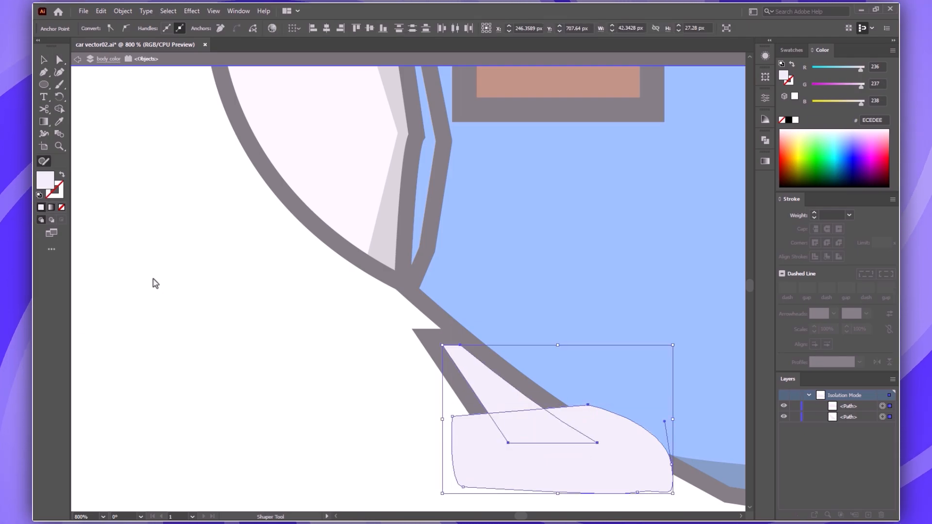
pyautogui.moveTo(636, 458); pyautogui.dragTo(621, 472)
pyautogui.click(547, 430)
pyautogui.press('i')
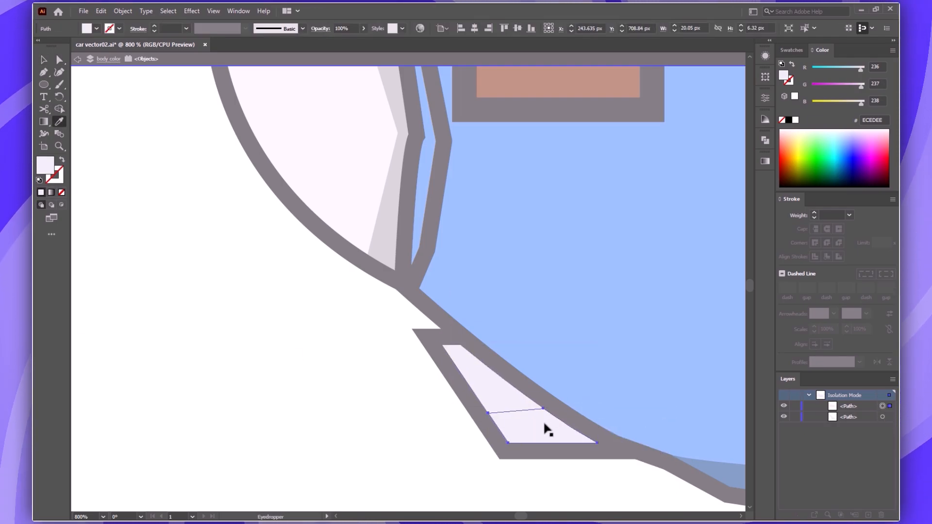
pyautogui.click(481, 427)
pyautogui.click(333, 422)
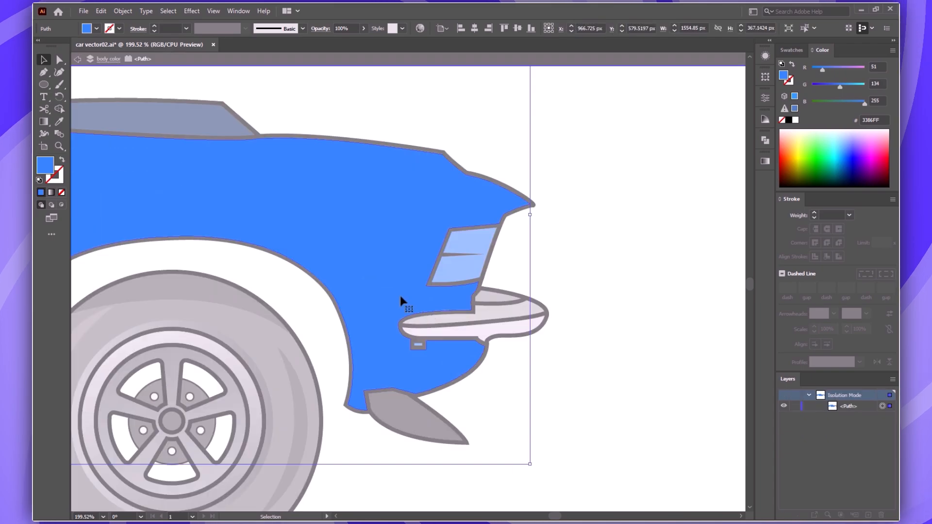
# - Draw a curved closed path above the front bumper and split off a body shadow piece about 52 × 15 px
pyautogui.press('p')
pyautogui.click(480, 300)
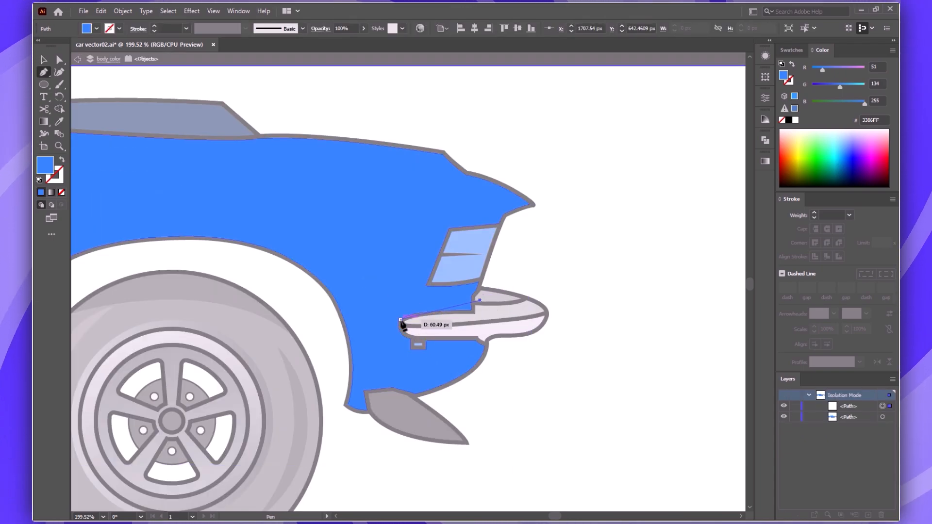
pyautogui.moveTo(391, 345); pyautogui.dragTo(391, 346)
pyautogui.hotkey('ctrl', 'a')
pyautogui.hotkey('shift', 'm')
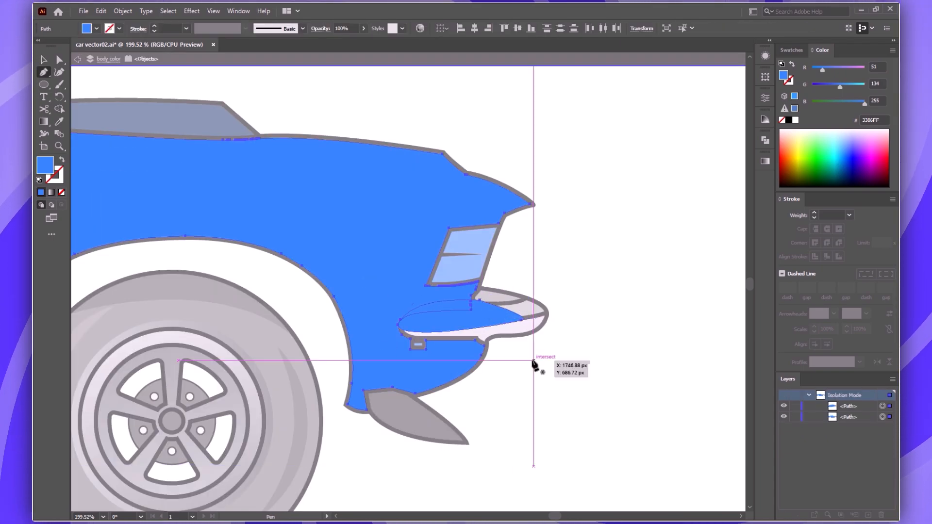
pyautogui.press('v')
pyautogui.click(437, 318)
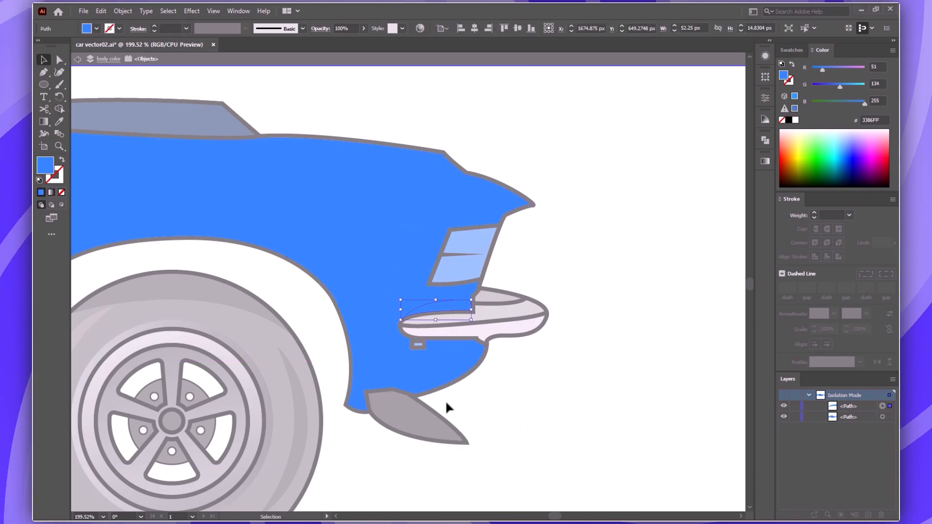
# - Fill the shadow piece above the front bumper with dark blue 003E89 and leave isolation mode
pyautogui.doubleClick(44, 165)
pyautogui.write('003E89')
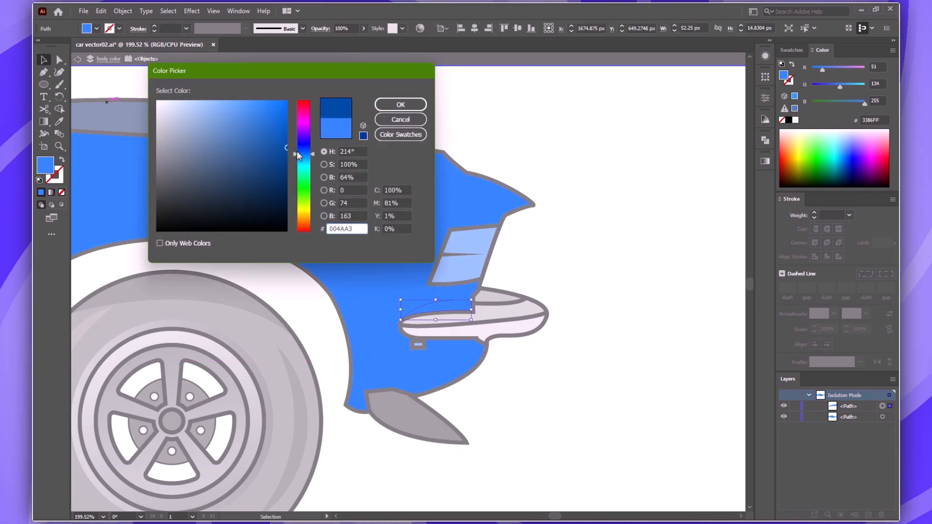
pyautogui.press('Return')
pyautogui.click(583, 285)
# - Isolate the two-part headlight panel and draw closed shadow shapes along the rear and lower edges of both halves
pyautogui.doubleClick(465, 275)
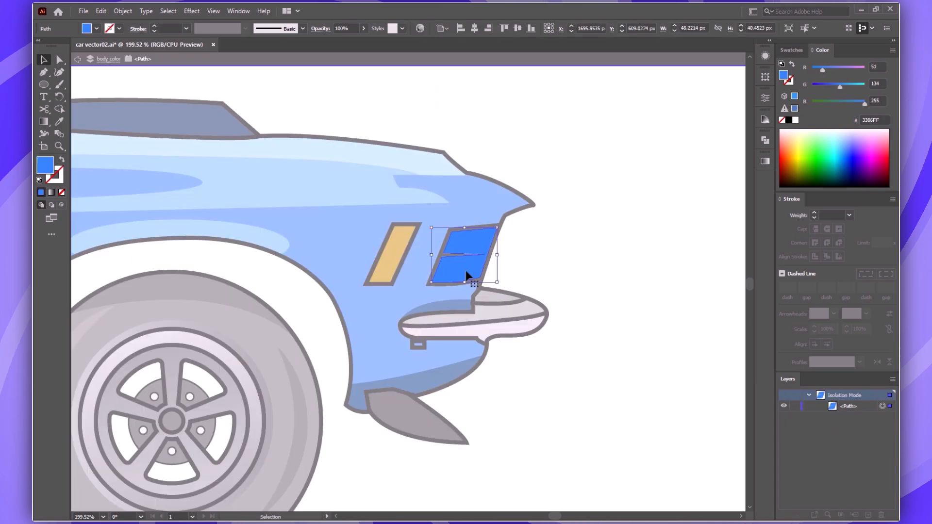
pyautogui.hotkey('ctrl', '+')
pyautogui.hotkey('ctrl', '+')
pyautogui.hotkey('ctrl', '+')
pyautogui.hotkey('ctrl', '+')
pyautogui.press('p')
pyautogui.click(359, 185)
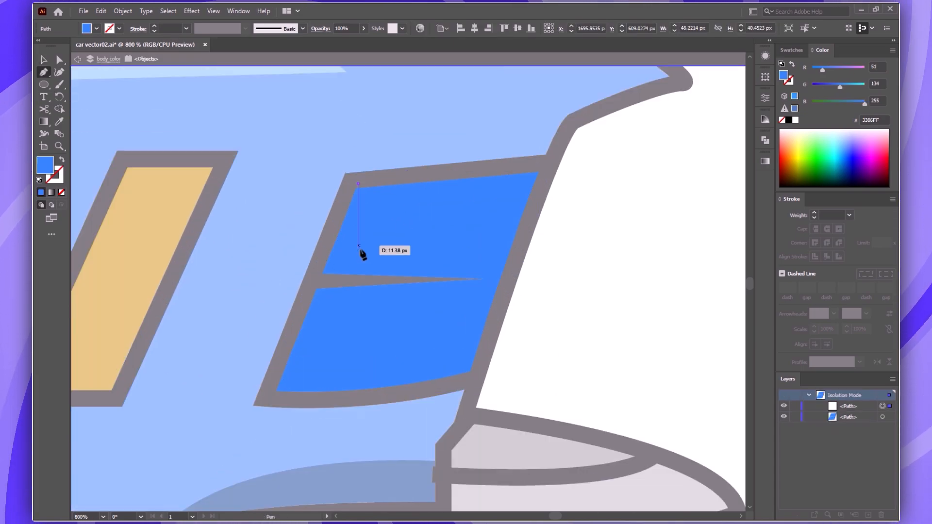
pyautogui.click(359, 265)
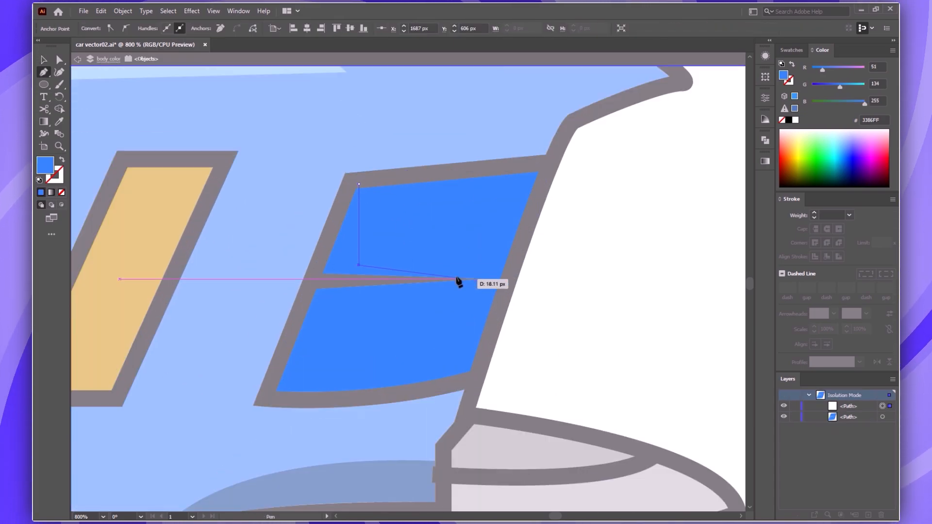
pyautogui.click(317, 379)
pyautogui.click(410, 384)
pyautogui.click(329, 401)
pyautogui.click(261, 400)
pyautogui.moveTo(272, 211)
pyautogui.mouseDown()
pyautogui.moveTo(294, 184)
pyautogui.moveTo(250, 284)
pyautogui.mouseUp()
# - Trim both drawn shadow shapes to the headlight panel with the Shape Builder
pyautogui.keyDown('shift'); pyautogui.click(489, 238); pyautogui.keyUp('shift')
pyautogui.hotkey('shift', 'm')
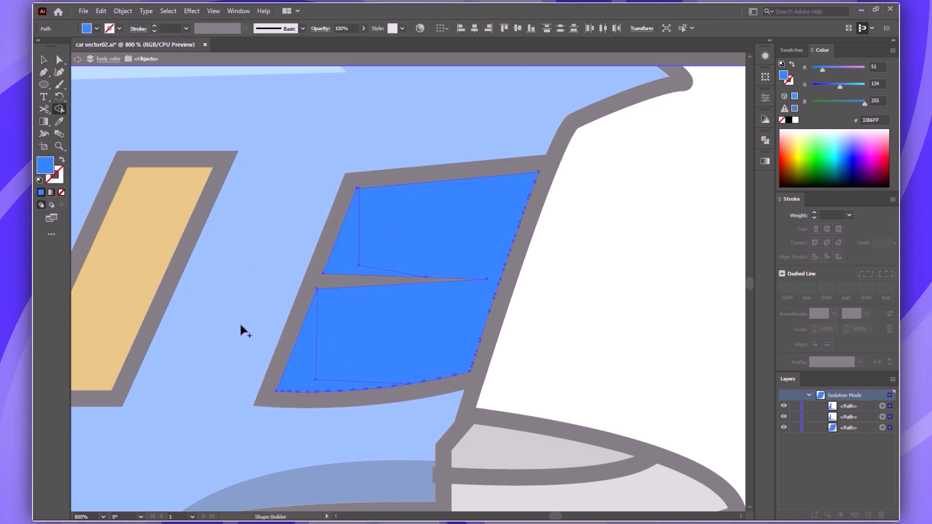
pyautogui.press('v')
pyautogui.click(391, 474)
pyautogui.hotkey('ctrl', 'z')
pyautogui.press('v')
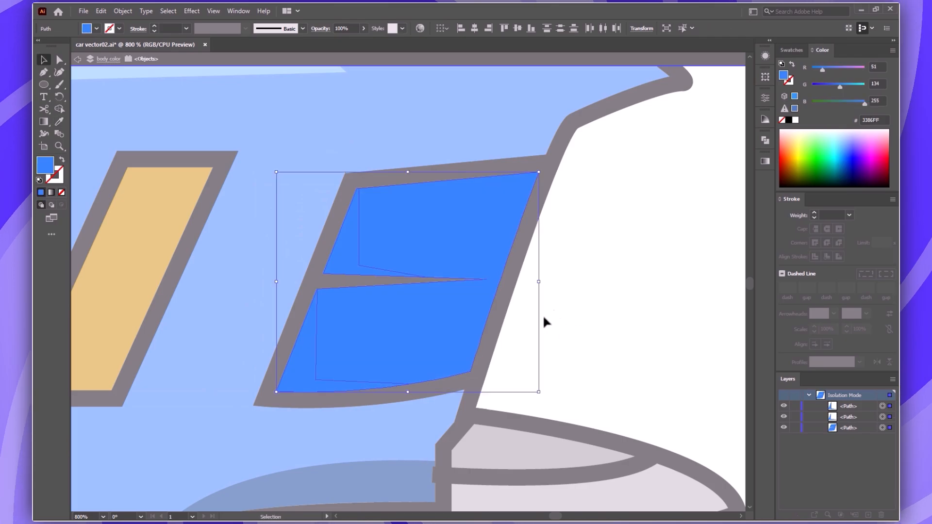
pyautogui.click(545, 318)
# - Sample the dark blue 003E89 onto both headlight shadow pieces and leave isolation mode
pyautogui.click(344, 250)
pyautogui.keyDown('shift'); pyautogui.click(299, 381); pyautogui.keyUp('shift')
pyautogui.press('i')
pyautogui.click(354, 491)
pyautogui.press('v')
pyautogui.doubleClick(581, 316)
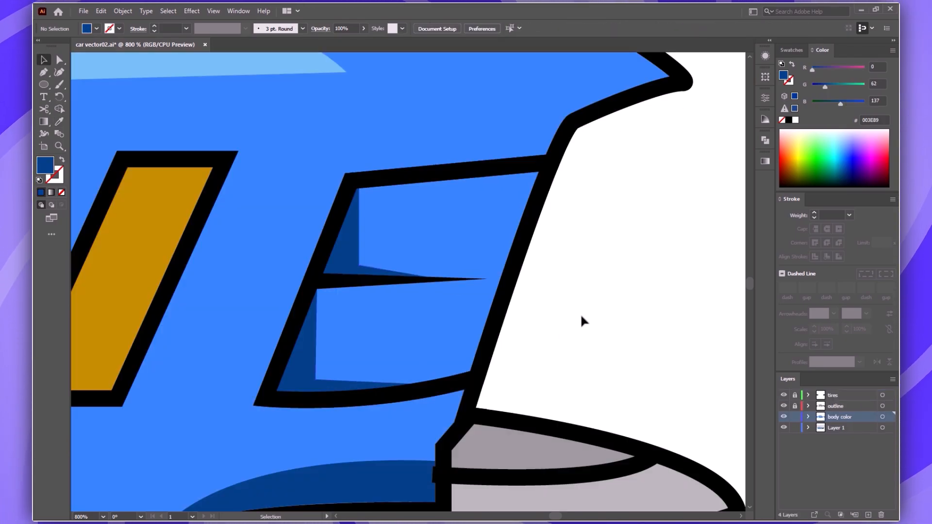
# - Examine the fill color of the front bumper's grey piece
pyautogui.hotkey('ctrl', '0')
pyautogui.click(669, 321)
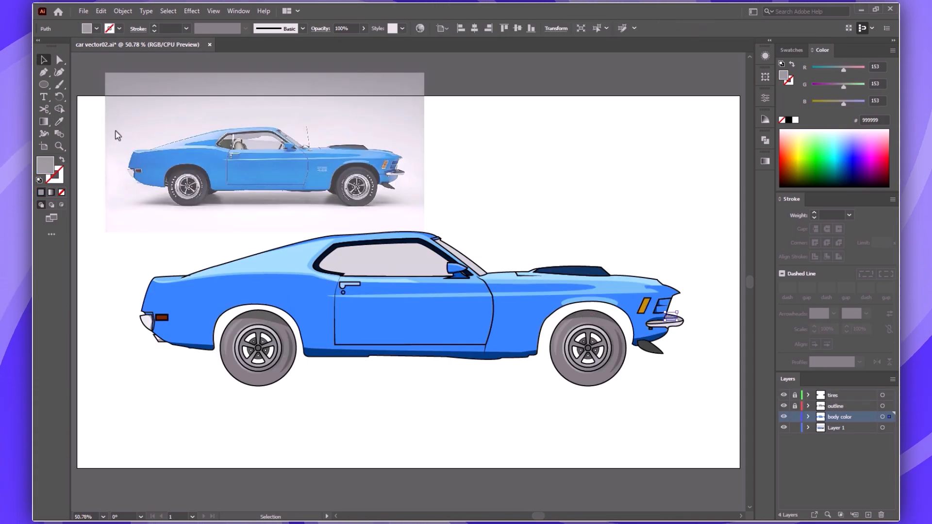
pyautogui.doubleClick(45, 165)
pyautogui.click(387, 104)
pyautogui.click(583, 162)
# - Isolate the front spoiler and draw a closed path over its upper edge, extending past the outline into the body
pyautogui.doubleClick(647, 348)
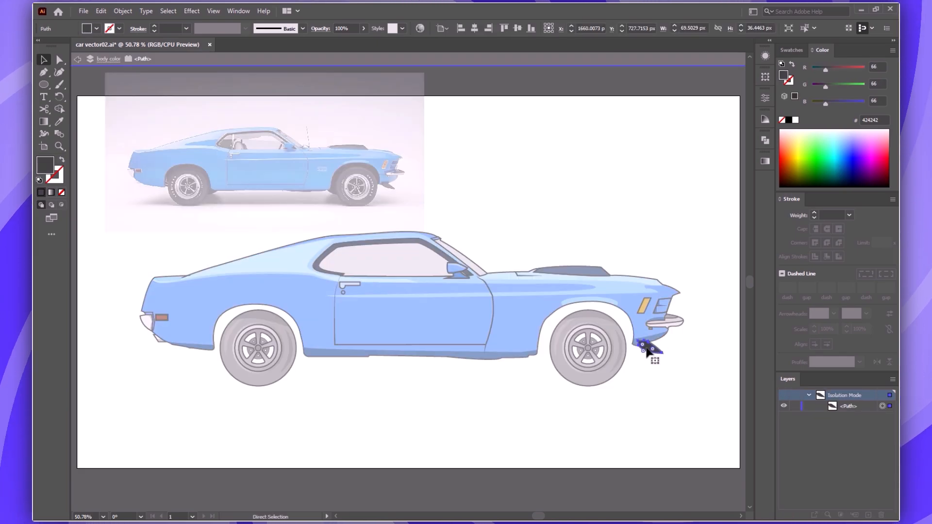
pyautogui.hotkey('ctrl', '=')
pyautogui.hotkey('ctrl', '=')
pyautogui.hotkey('ctrl', '=')
pyautogui.hotkey('ctrl', '=')
pyautogui.hotkey('ctrl', '=')
pyautogui.hotkey('ctrl', '=')
pyautogui.hotkey('ctrl', '=')
pyautogui.press('p')
pyautogui.click(356, 228)
pyautogui.click(298, 233)
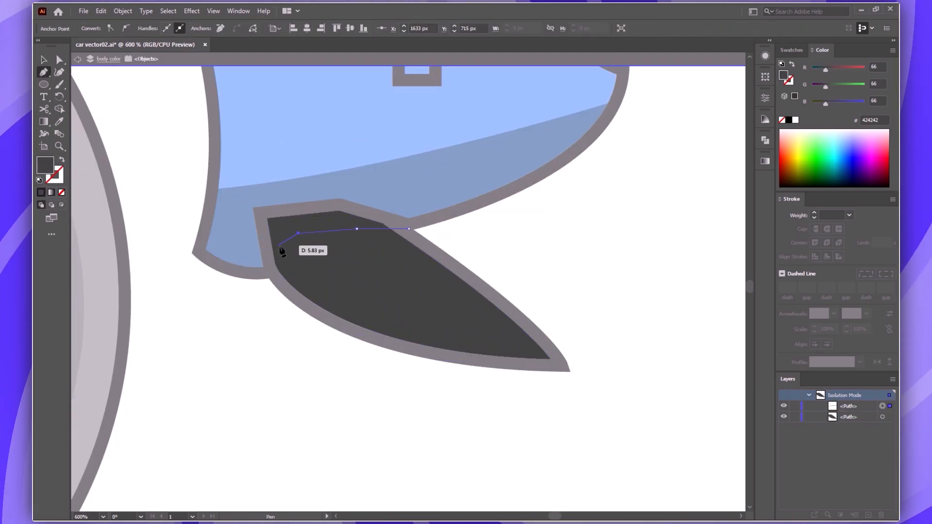
pyautogui.click(274, 301)
pyautogui.moveTo(233, 193); pyautogui.dragTo(250, 158)
pyautogui.moveTo(294, 127); pyautogui.dragTo(343, 138)
pyautogui.moveTo(379, 172); pyautogui.dragTo(423, 183)
pyautogui.click(408, 228)
# - Trim the drawn shape to the spoiler's outline with the Shape Builder
pyautogui.hotkey('ctrl', 'a')
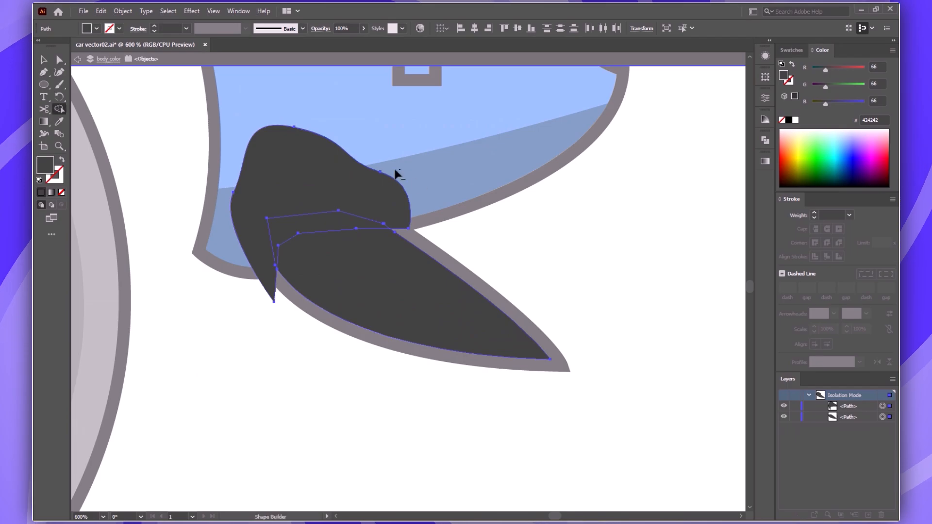
pyautogui.keyDown('alt'); pyautogui.click(357, 182); pyautogui.keyUp('alt')
pyautogui.press('v')
pyautogui.click(511, 255)
# - Fill the spoiler's upper shadow strip with black 000000 and leave isolation mode
pyautogui.click(321, 222)
pyautogui.doubleClick(45, 166)
pyautogui.click(199, 232)
pyautogui.click(398, 104)
pyautogui.doubleClick(569, 280)
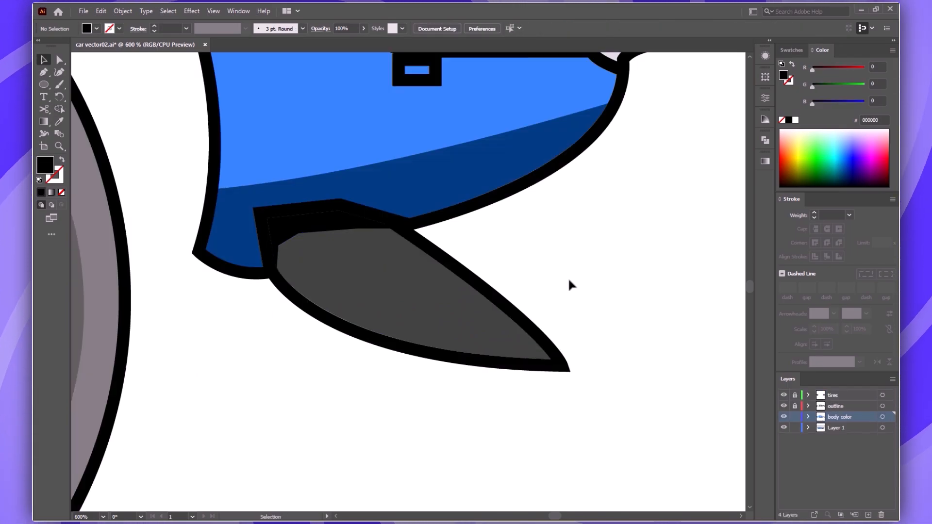
pyautogui.hotkey('ctrl', '0')
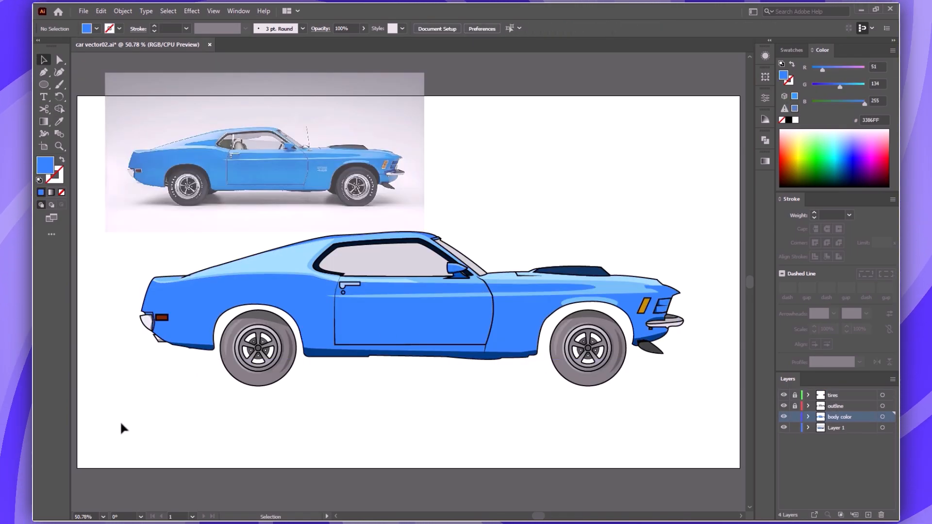
# - Apply a linear gradient to the main blue body shape and run it vertically from above the roof to below the wheels
pyautogui.doubleClick(44, 166)
pyautogui.click(414, 122)
pyautogui.click(413, 313)
pyautogui.click(765, 161)
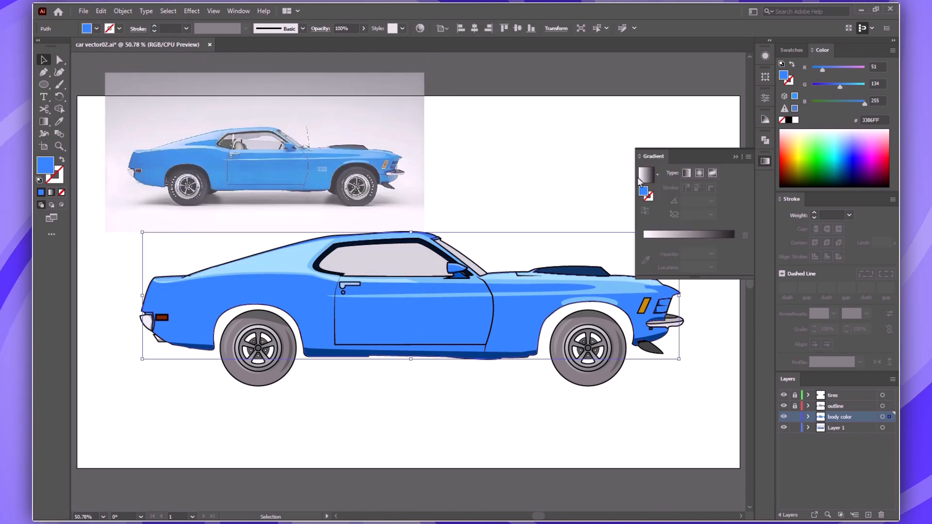
pyautogui.click(643, 178)
pyautogui.press('g')
pyautogui.moveTo(411, 178); pyautogui.dragTo(410, 391)
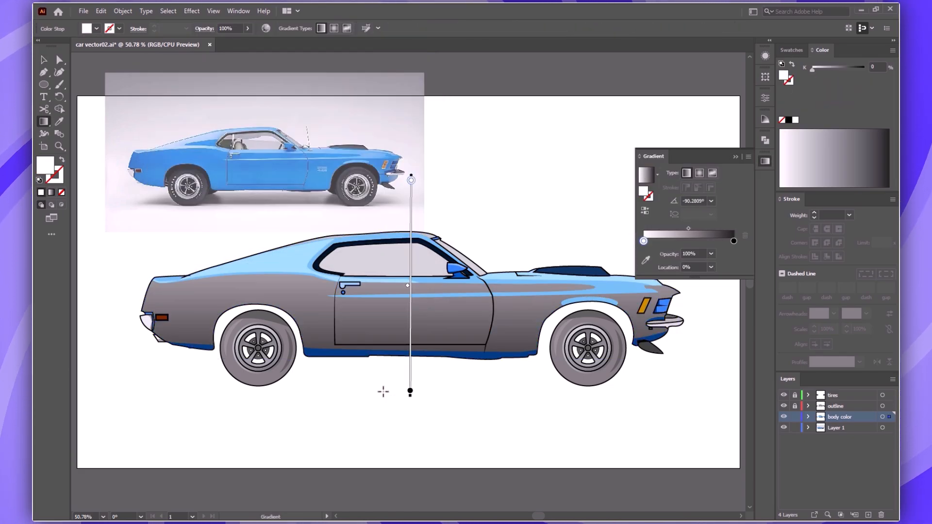
# - Set the body gradient's first color stop to blue 3386FF
pyautogui.doubleClick(643, 241)
pyautogui.click(659, 273)
pyautogui.click(601, 277)
pyautogui.doubleClick(708, 332)
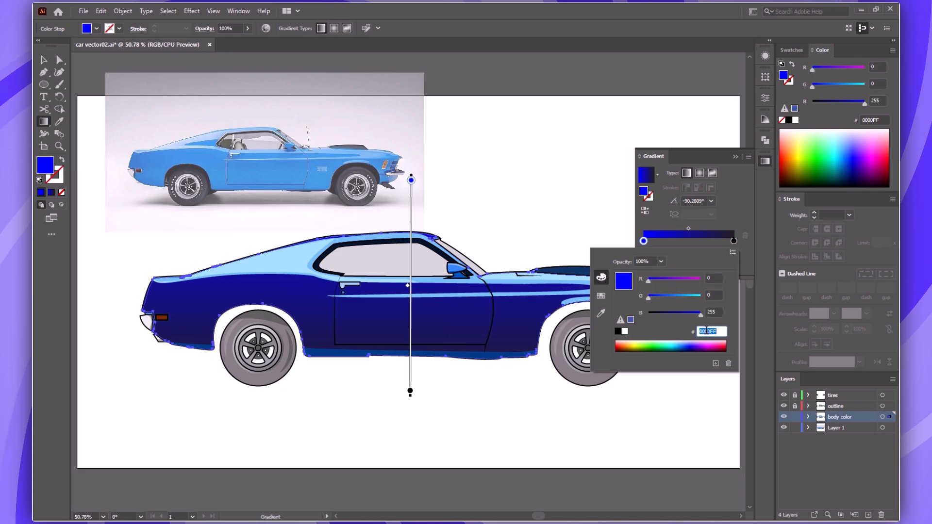
pyautogui.write('3386FF')
pyautogui.click(736, 212)
# - Set the body gradient's last color stop to 3386FF
pyautogui.click(733, 241)
pyautogui.doubleClick(733, 241)
pyautogui.click(652, 273)
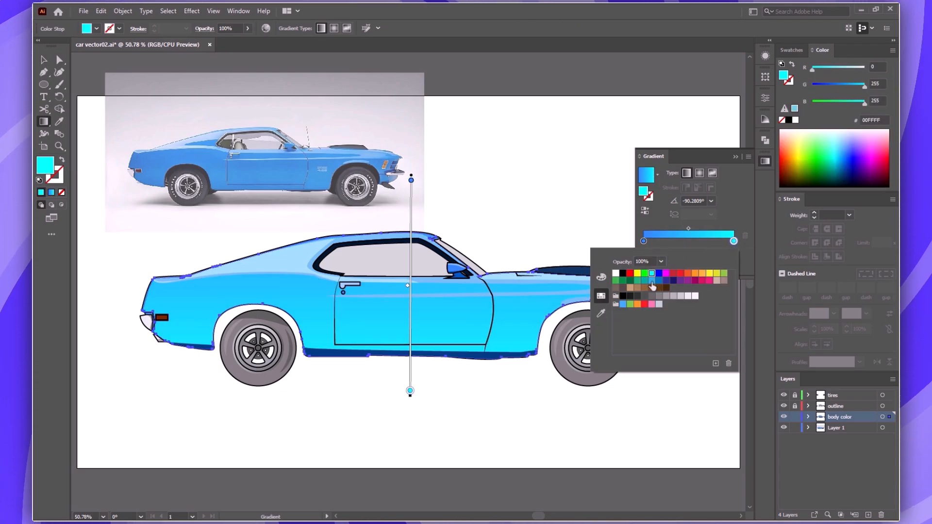
pyautogui.click(601, 278)
pyautogui.doubleClick(708, 331)
pyautogui.press('Tab')
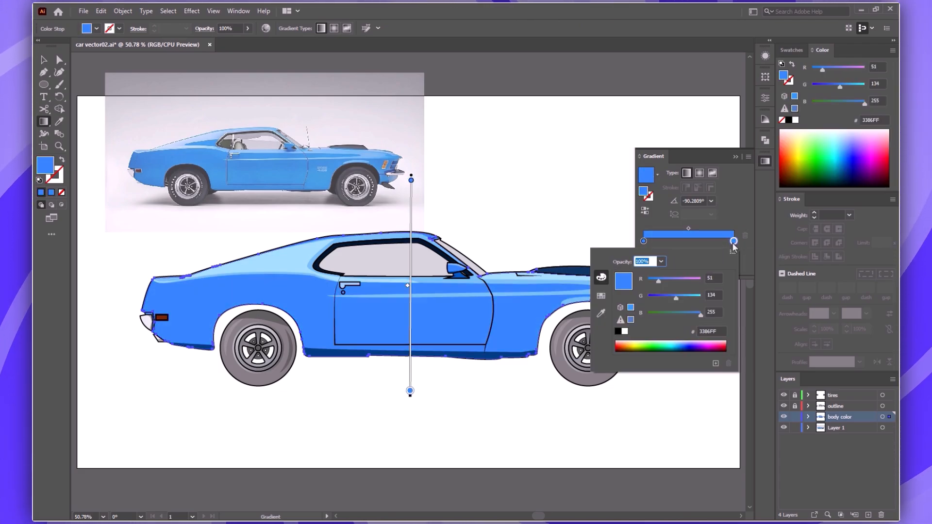
# - Set the body gradient's last color stop to 3363FF and shift its first stop past the middle toward the last one
pyautogui.moveTo(676, 298); pyautogui.dragTo(668, 298)
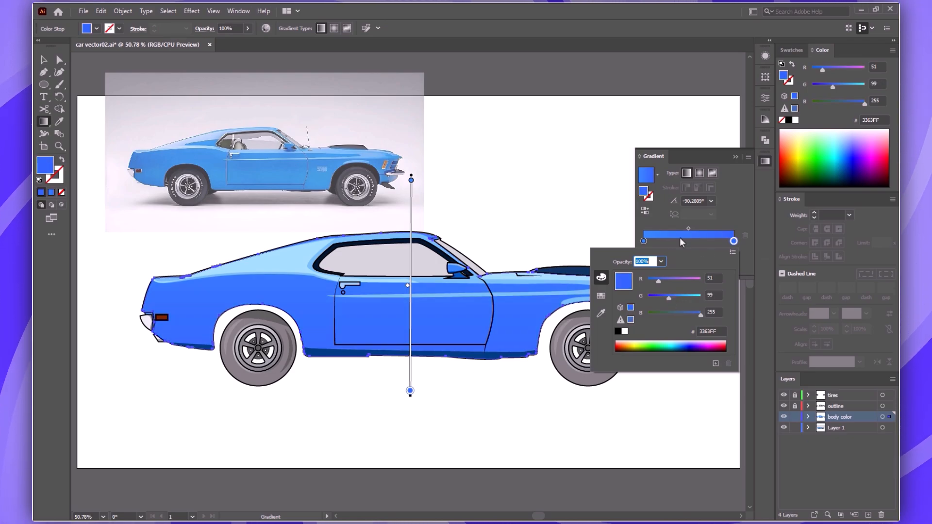
pyautogui.click(652, 243)
pyautogui.moveTo(673, 241)
pyautogui.mouseDown()
pyautogui.moveTo(709, 243)
pyautogui.moveTo(702, 242)
pyautogui.mouseUp()
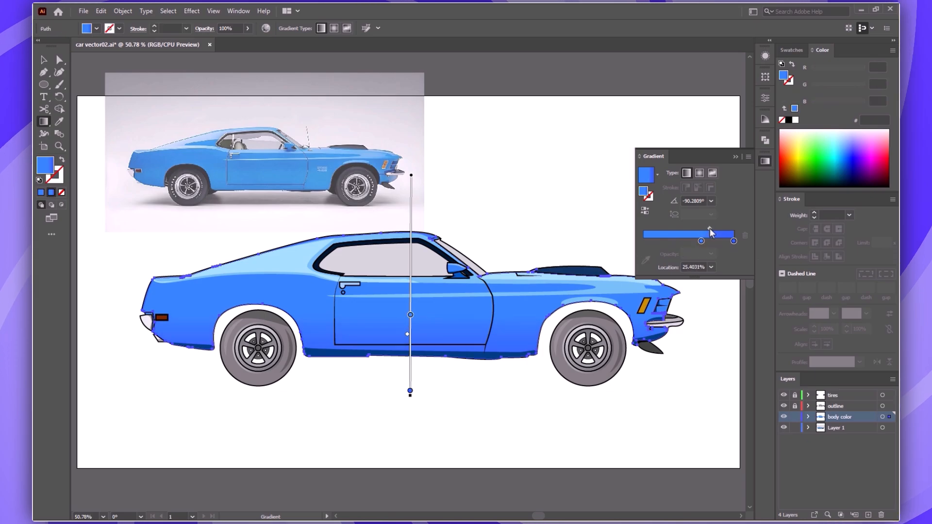
pyautogui.press('v')
pyautogui.click(765, 161)
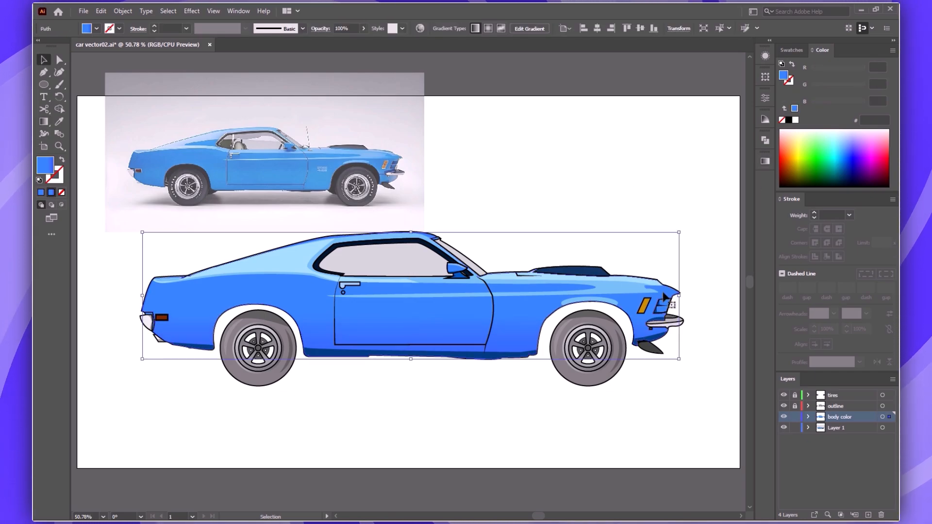
# - Isolate the main body path and draw a four-sided Pen shape across the pointed nose of the hood
pyautogui.press('z')
pyautogui.moveTo(633, 261); pyautogui.dragTo(690, 321)
pyautogui.press('v')
pyautogui.doubleClick(462, 284)
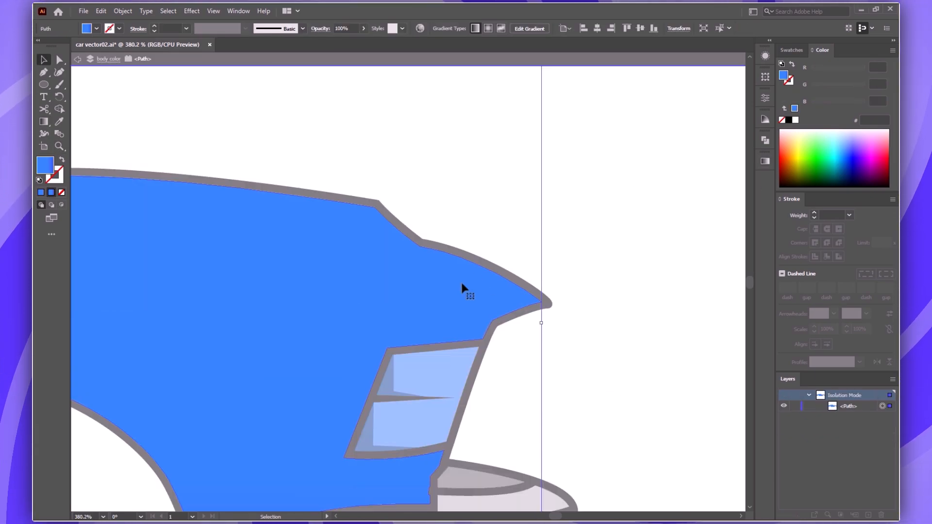
pyautogui.click(485, 244)
pyautogui.click(401, 274)
pyautogui.click(482, 309)
pyautogui.click(579, 276)
pyautogui.click(485, 244)
# - Trim the part of the nose shape that extends beyond the body with Shape Builder and leave isolation mode
pyautogui.hotkey('ctrl', 'a')
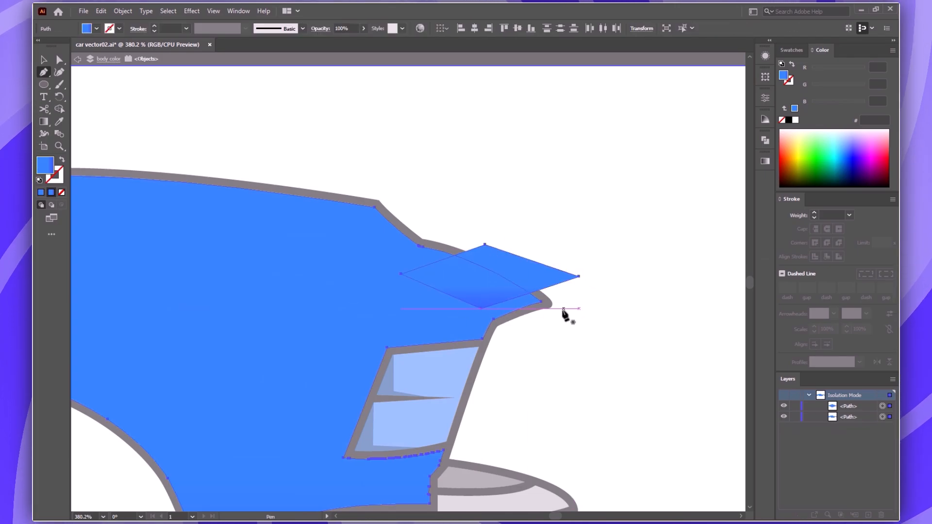
pyautogui.hotkey('shift', 'm')
pyautogui.keyDown('alt'); pyautogui.click(566, 279); pyautogui.keyUp('alt')
pyautogui.press('Escape')
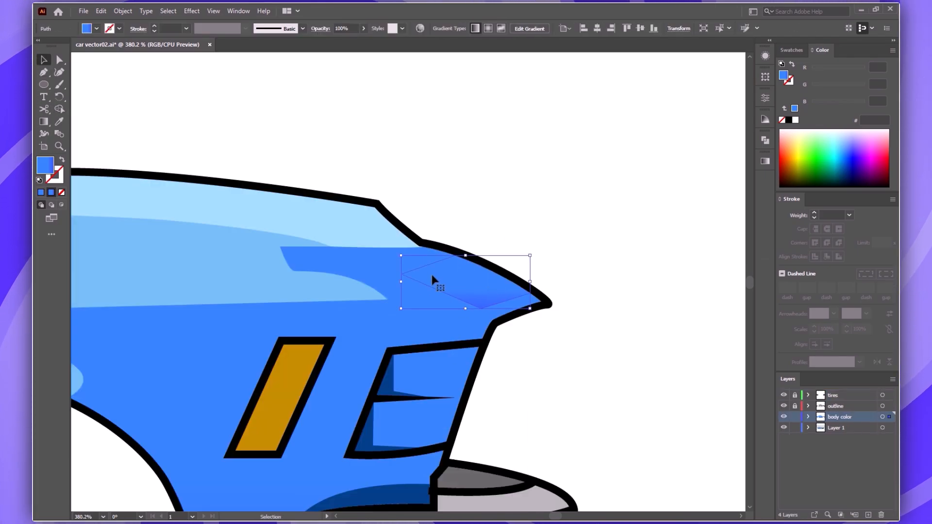
# - Reshape the nose highlight by moving its rear anchor up and back and adjusting its lowest anchor
pyautogui.press('a')
pyautogui.click(400, 277)
pyautogui.moveTo(400, 277); pyautogui.dragTo(367, 258)
pyautogui.moveTo(479, 307); pyautogui.dragTo(479, 312)
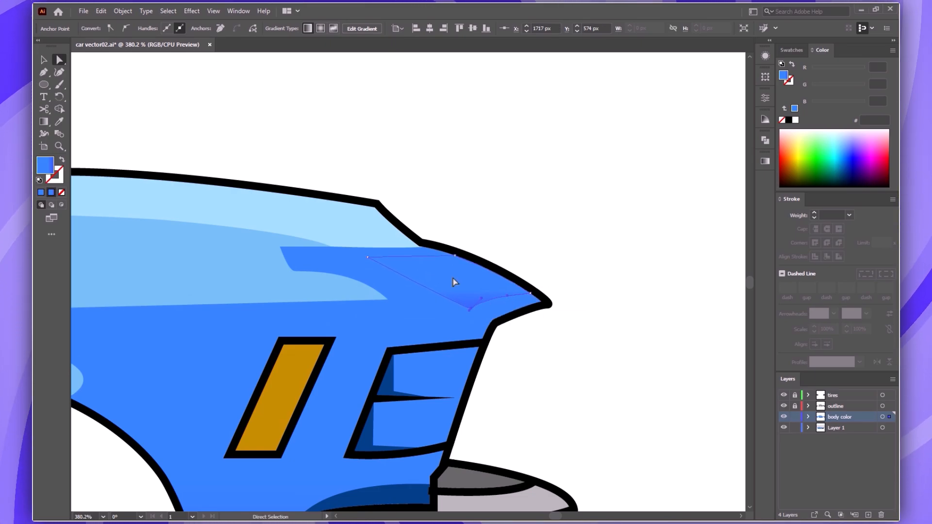
# - Fill the nose highlight with a light blue sampled from the neighboring body highlights and deselect it
pyautogui.press('i')
pyautogui.click(370, 230)
pyautogui.click(342, 286)
pyautogui.press('v')
pyautogui.click(626, 267)
pyautogui.hotkey('ctrl', '0')
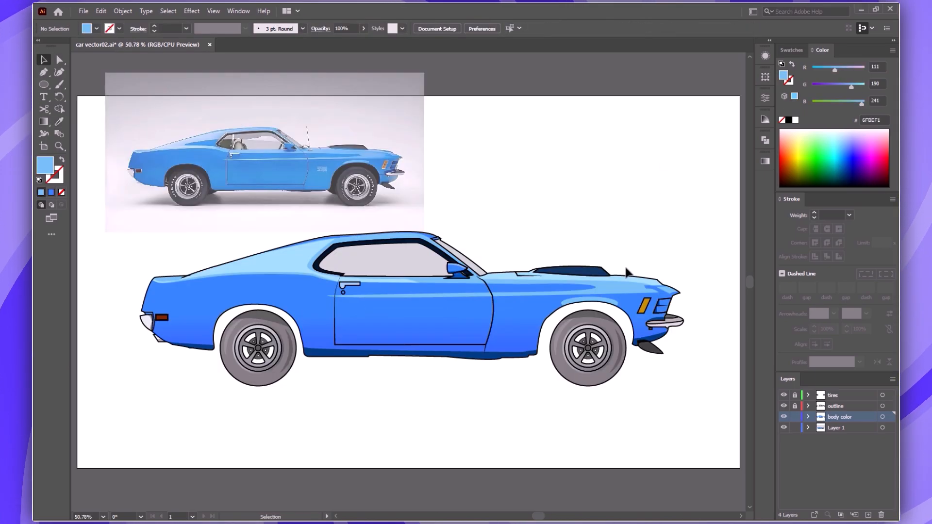
# - Move the reference photo farther away from the car drawing and add a layer named bg beneath the body color layer
pyautogui.moveTo(339, 185); pyautogui.dragTo(253, 151)
pyautogui.moveTo(831, 418); pyautogui.dragTo(839, 427)
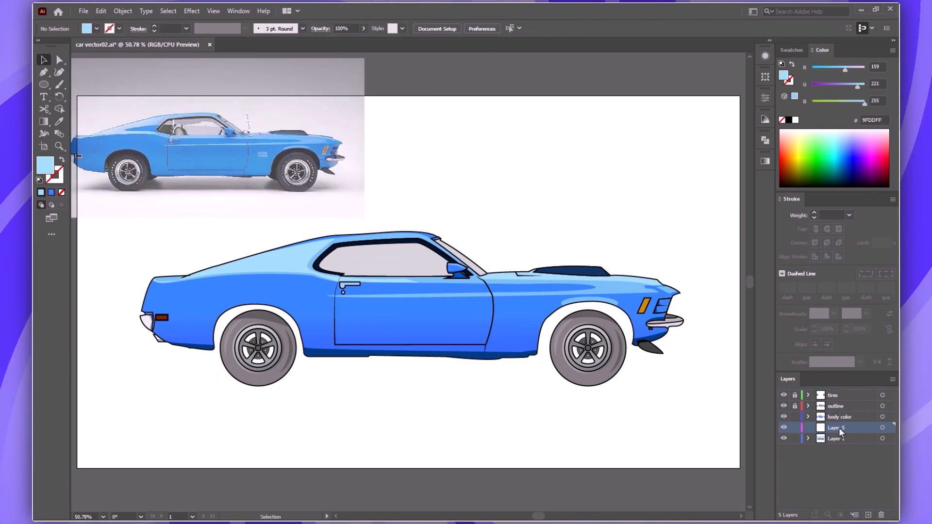
pyautogui.doubleClick(838, 427)
pyautogui.write('bg')
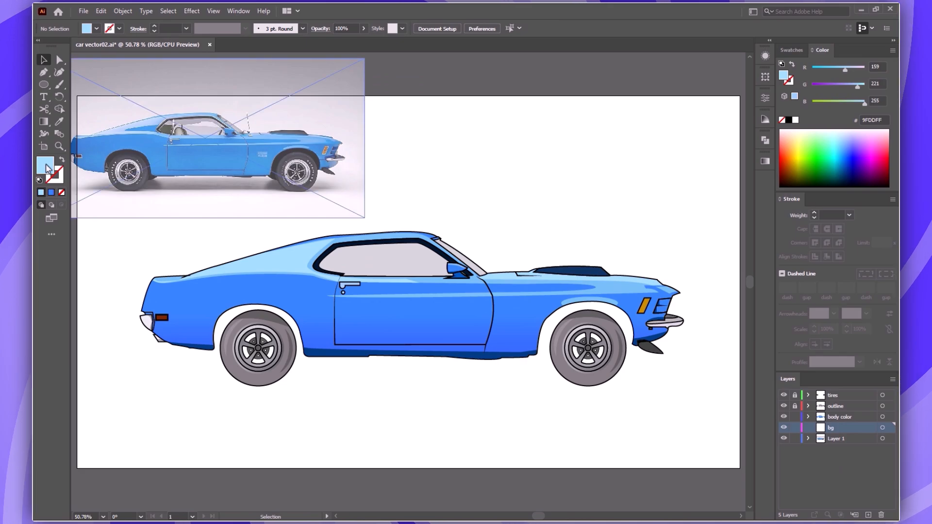
# - Draw a closed wheel-well shape behind the rear wheel on the bg layer, filled with dark gray 1E1E1E
pyautogui.doubleClick(45, 167)
pyautogui.moveTo(168, 214); pyautogui.dragTo(154, 222)
pyautogui.click(400, 104)
pyautogui.press('p')
pyautogui.click(312, 350)
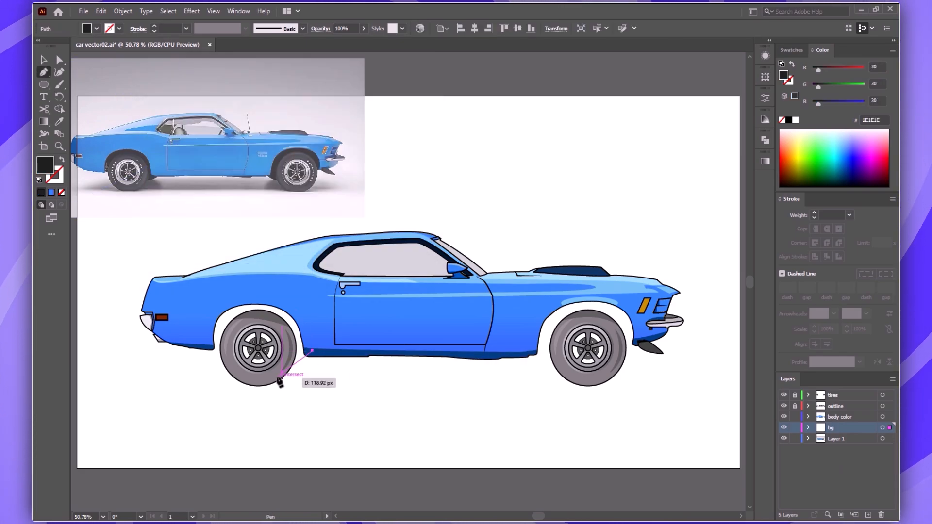
pyautogui.moveTo(276, 376)
pyautogui.mouseDown()
pyautogui.moveTo(225, 361)
pyautogui.moveTo(225, 349)
pyautogui.mouseUp()
pyautogui.click(208, 347)
pyautogui.click(209, 302)
pyautogui.click(252, 274)
pyautogui.click(302, 291)
pyautogui.click(319, 318)
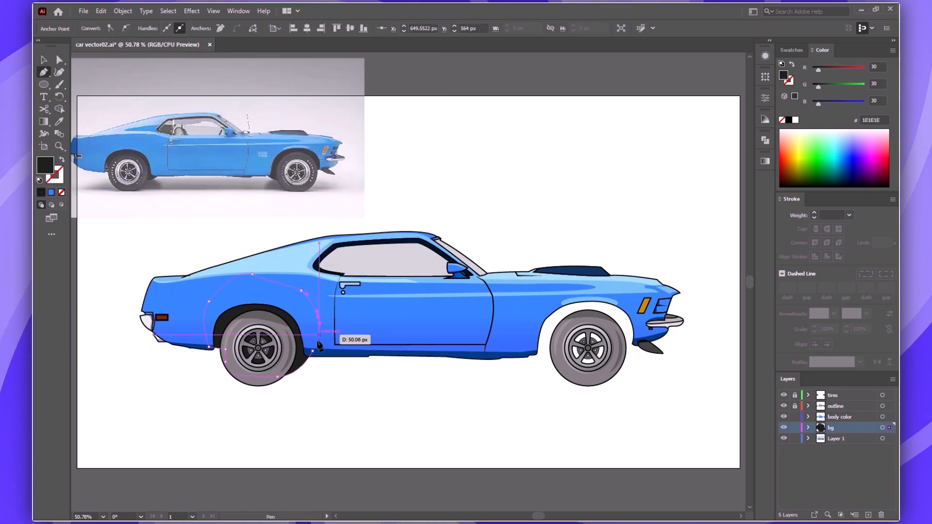
pyautogui.click(312, 351)
# - Draw a matching 1E1E1E wheel-well shape behind the front wheel with the Pen tool and deselect it
pyautogui.click(534, 353)
pyautogui.moveTo(577, 380); pyautogui.dragTo(596, 377)
pyautogui.hotkey('ctrl', 'z')
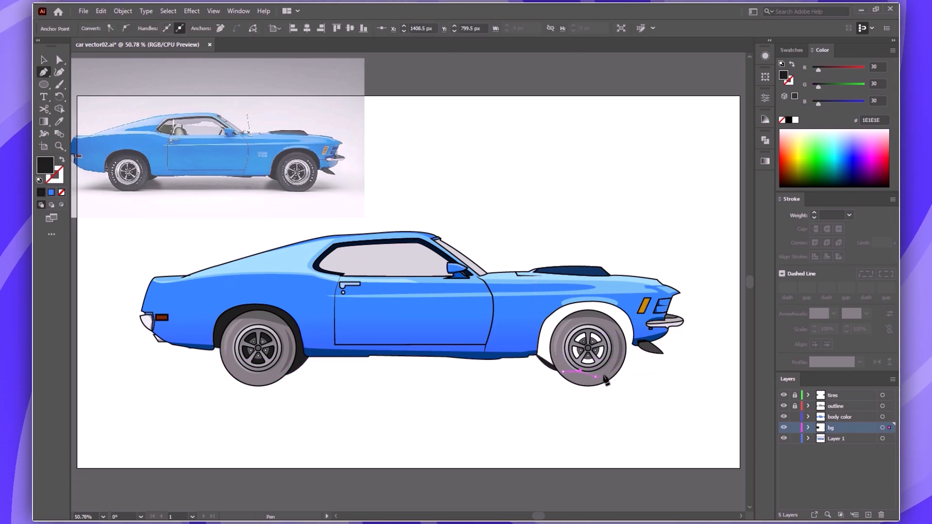
pyautogui.click(638, 313)
pyautogui.click(626, 299)
pyautogui.click(587, 293)
pyautogui.moveTo(557, 299); pyautogui.dragTo(544, 306)
pyautogui.moveTo(536, 313); pyautogui.dragTo(531, 323)
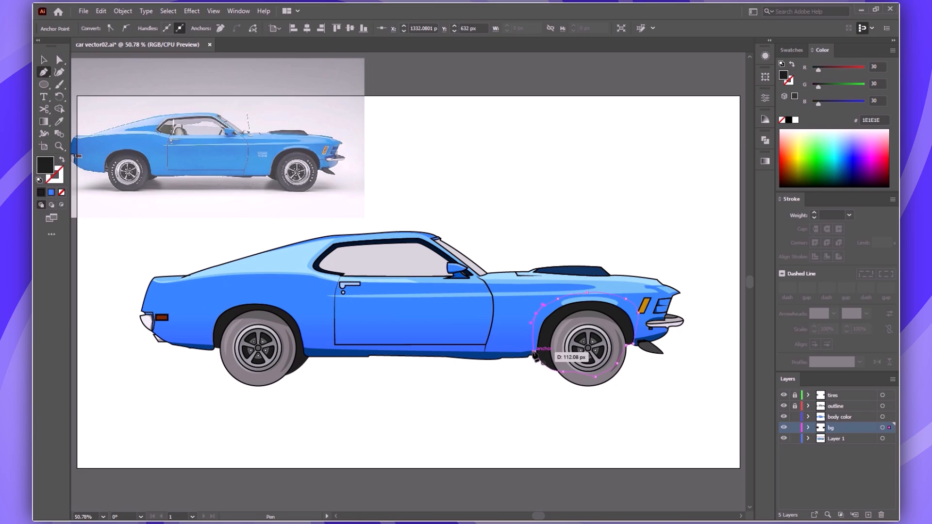
pyautogui.press('v')
pyautogui.click(508, 456)
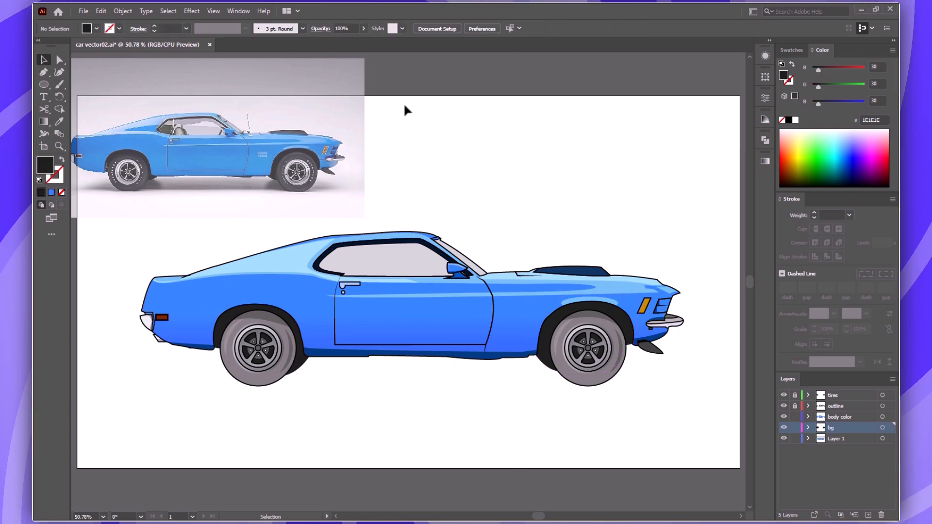
# - Isolate the side window's glass shape and create a smaller inner copy of it with Offset Path
pyautogui.click(354, 267)
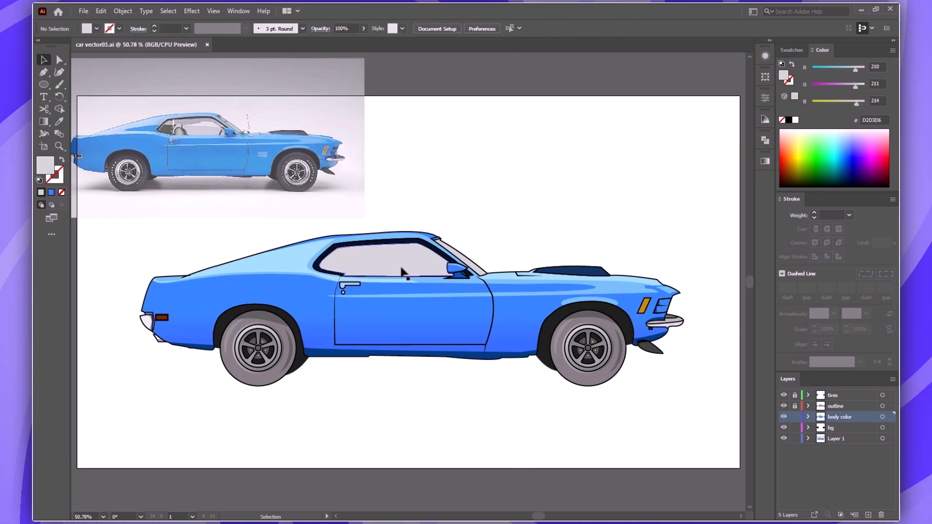
pyautogui.doubleClick(354, 267)
pyautogui.click(123, 10)
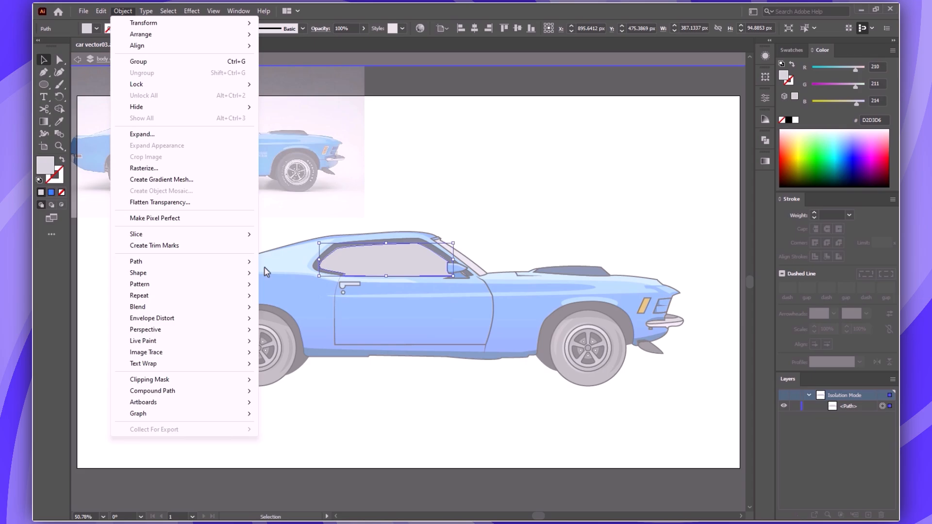
pyautogui.moveTo(146, 260)
pyautogui.click(320, 301)
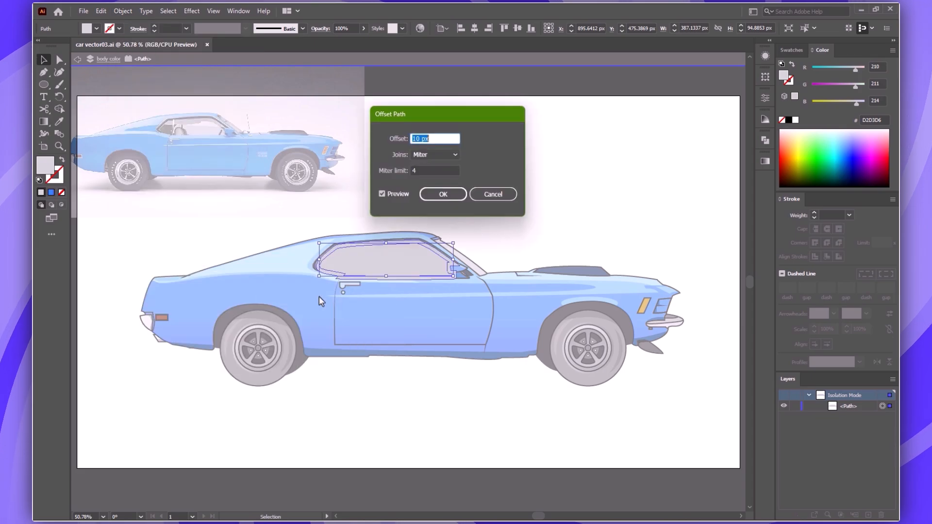
pyautogui.click(455, 195)
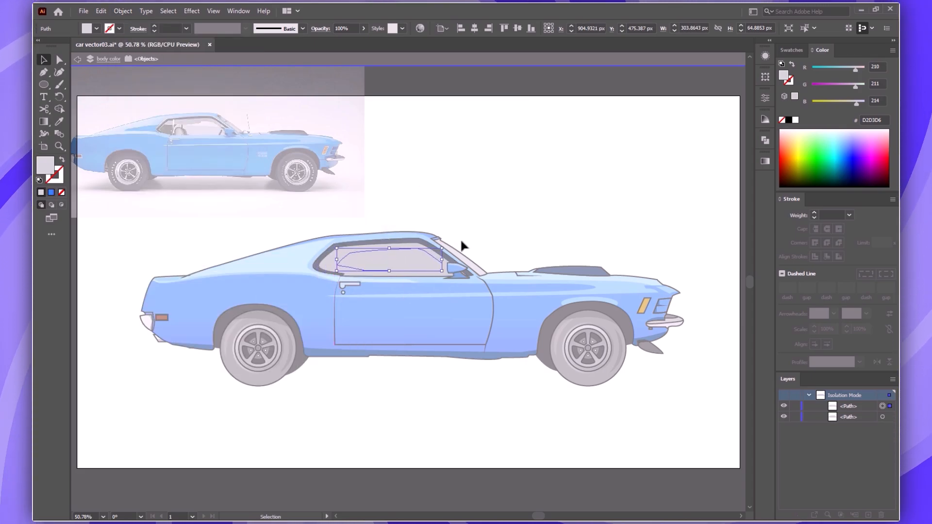
# - Clean up the surplus anchor points along the inner window shape's lower edge near the mirror
pyautogui.hotkey('ctrl', '=')
pyautogui.hotkey('ctrl', '=')
pyautogui.hotkey('ctrl', '=')
pyautogui.hotkey('ctrl', '=')
pyautogui.press('a')
pyautogui.click(613, 323)
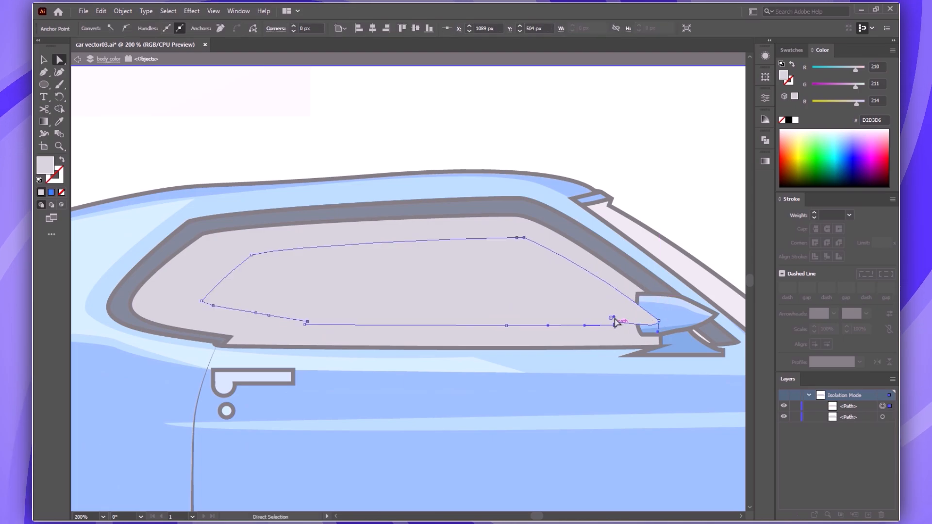
pyautogui.moveTo(623, 321); pyautogui.dragTo(659, 335)
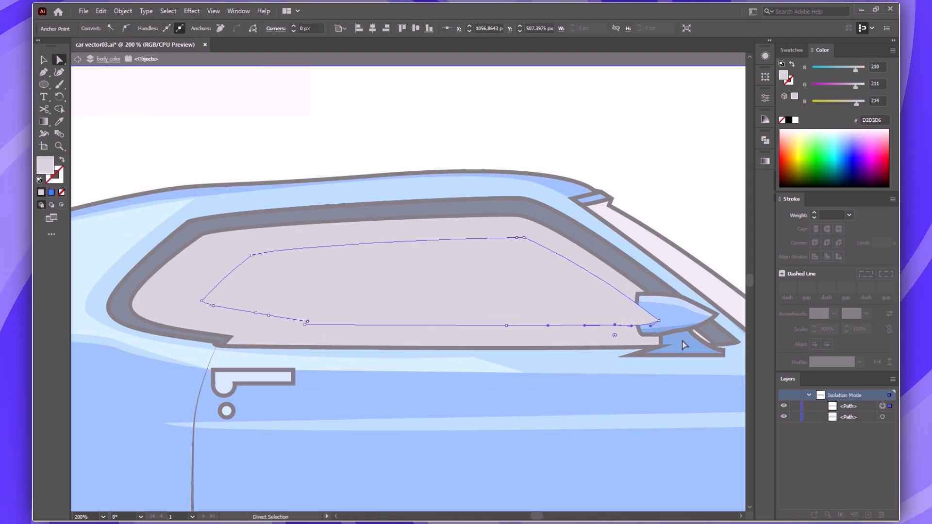
pyautogui.press('-')
pyautogui.hotkey('ctrl', '0')
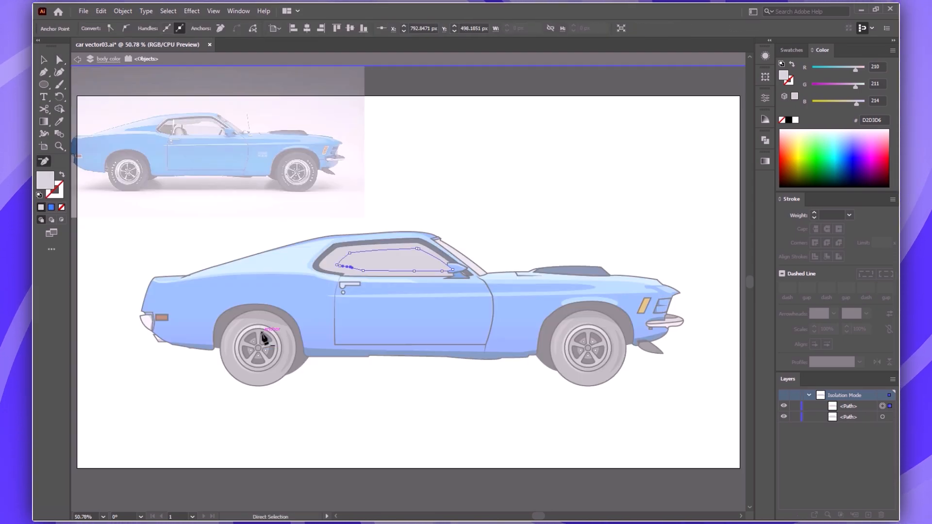
# - Select the inner window shape's lower rear anchor points and move them down toward the window sill
pyautogui.press('a')
pyautogui.click(307, 257)
pyautogui.click(363, 258)
pyautogui.click(351, 268)
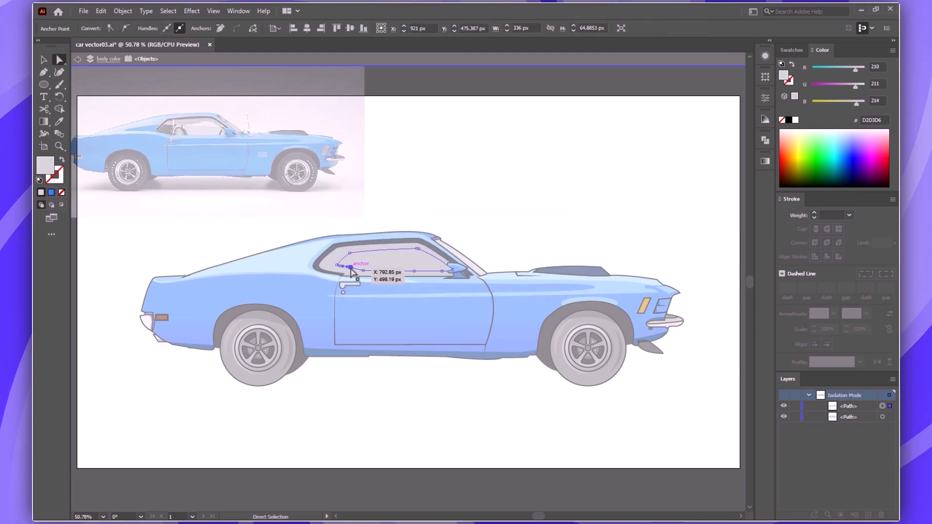
pyautogui.press('Down')
pyautogui.press('Down')
pyautogui.press('Down')
pyautogui.press('Down')
pyautogui.press('Down')
pyautogui.press('Down')
pyautogui.press('Down')
# - Align the remaining bottom anchor points of the inner window shape with the window's lower edge
pyautogui.moveTo(363, 270); pyautogui.dragTo(364, 274)
pyautogui.moveTo(443, 271); pyautogui.dragTo(413, 274)
pyautogui.click(375, 275)
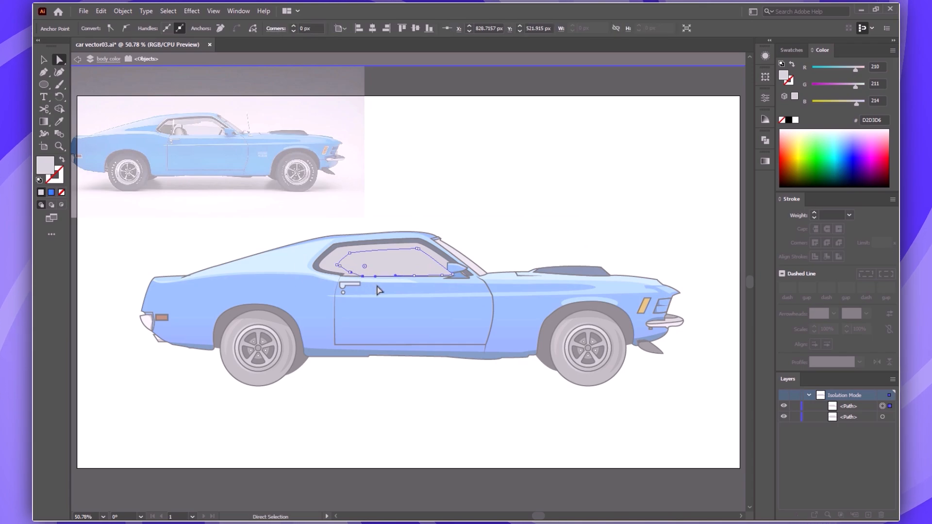
pyautogui.moveTo(350, 272); pyautogui.dragTo(350, 276)
pyautogui.click(452, 275)
pyautogui.moveTo(442, 275); pyautogui.dragTo(442, 276)
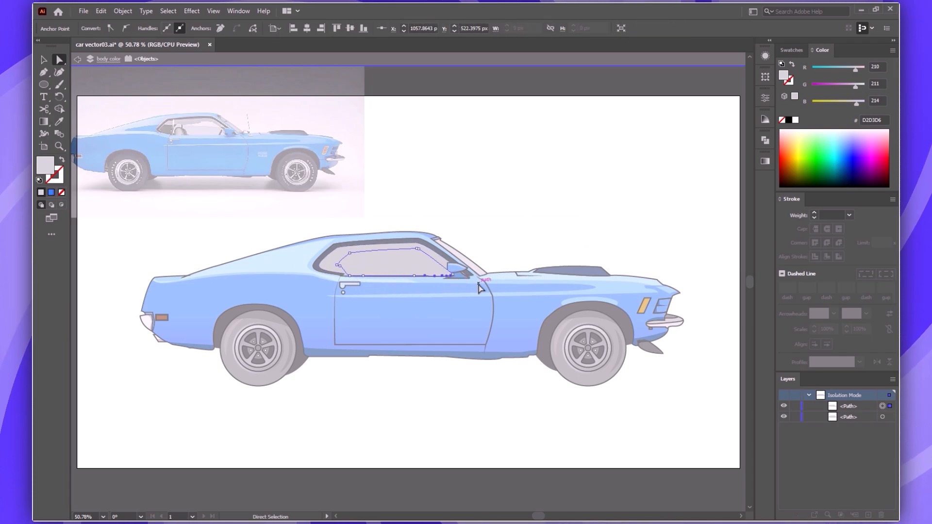
# - Give the outer side window shape a darker gray fill than the inner one
pyautogui.press('v')
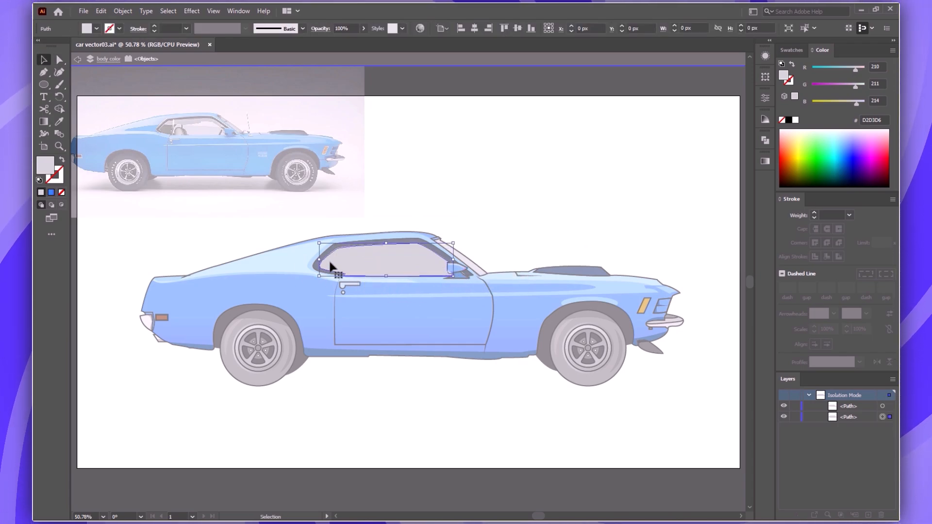
pyautogui.click(328, 259)
pyautogui.click(462, 232)
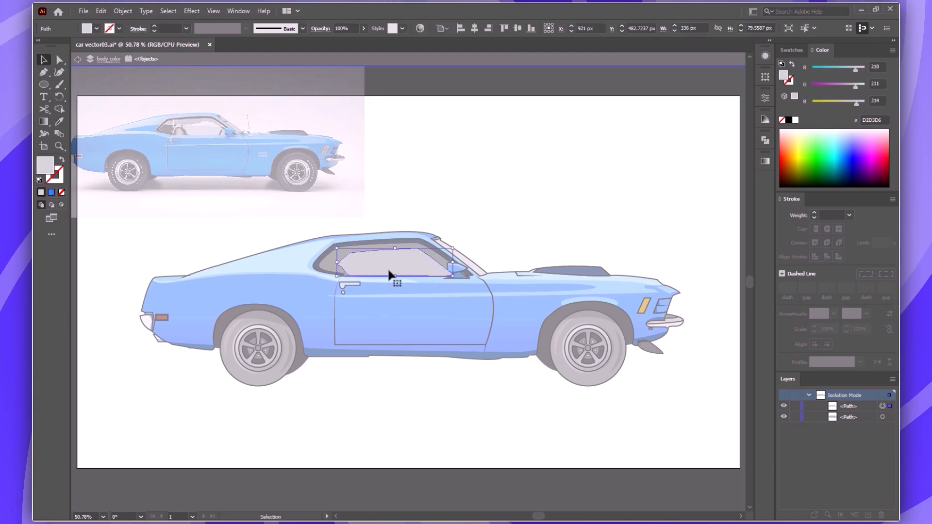
# - Draw a 52 by 122 px rectangle above the car and round its corners to 26 px
pyautogui.press('m')
pyautogui.moveTo(440, 158); pyautogui.dragTo(459, 200)
pyautogui.press('a')
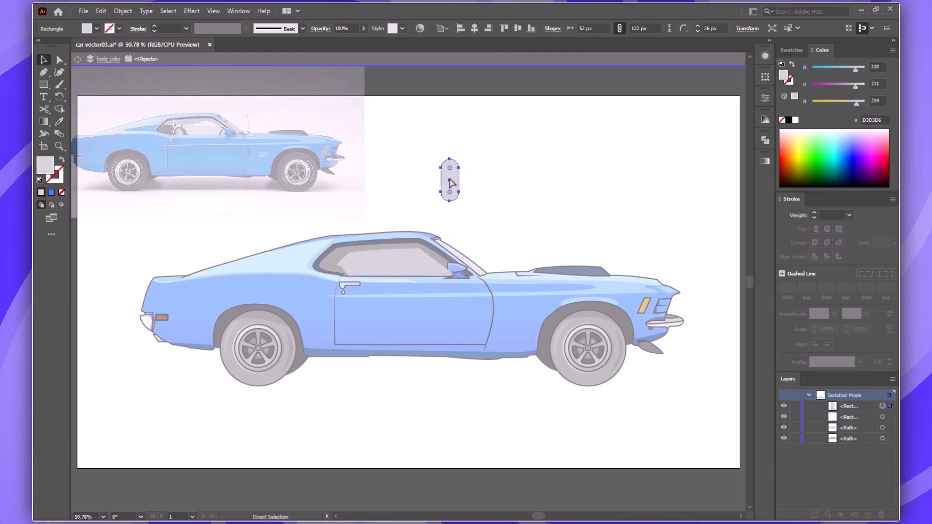
# - Make a front copy of the rounded rectangle filled with EFEFEF and resize it to sit inside the gray one
pyautogui.doubleClick(45, 165)
pyautogui.click(395, 104)
pyautogui.press('v')
pyautogui.hotkey('ctrl', 'c')
pyautogui.hotkey('ctrl', 'f')
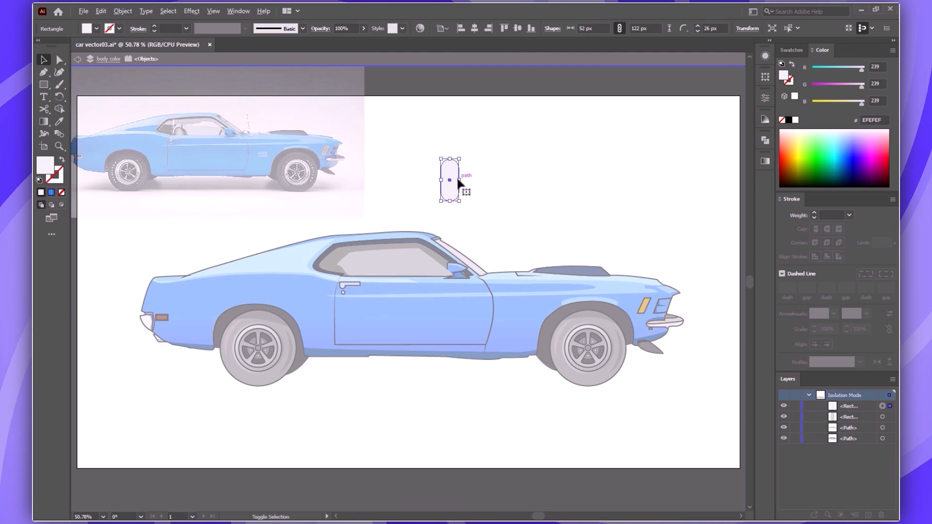
pyautogui.moveTo(459, 182)
pyautogui.mouseDown()
pyautogui.moveTo(471, 181)
pyautogui.moveTo(461, 183)
pyautogui.mouseUp()
pyautogui.hotkey('ctrl', '=')
pyautogui.hotkey('ctrl', '=')
pyautogui.hotkey('ctrl', '=')
pyautogui.hotkey('ctrl', '=')
pyautogui.hotkey('ctrl', '=')
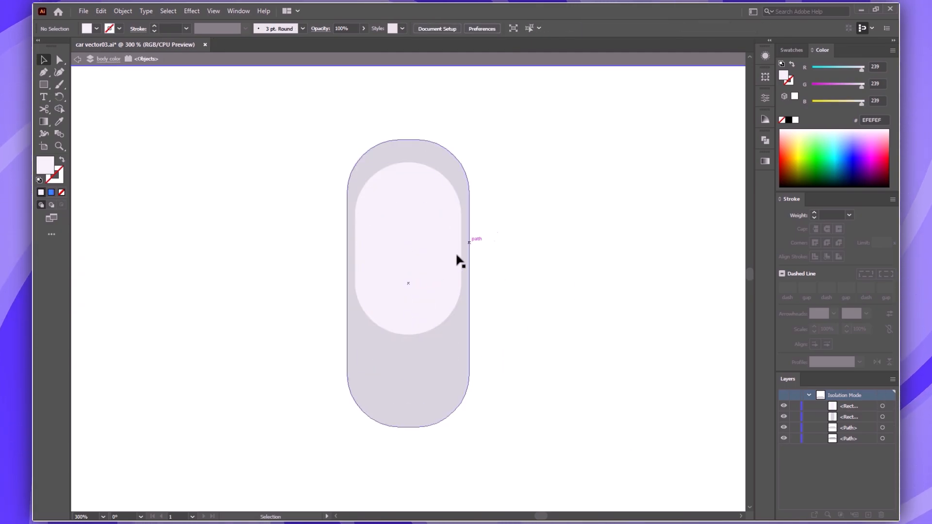
pyautogui.click(493, 324)
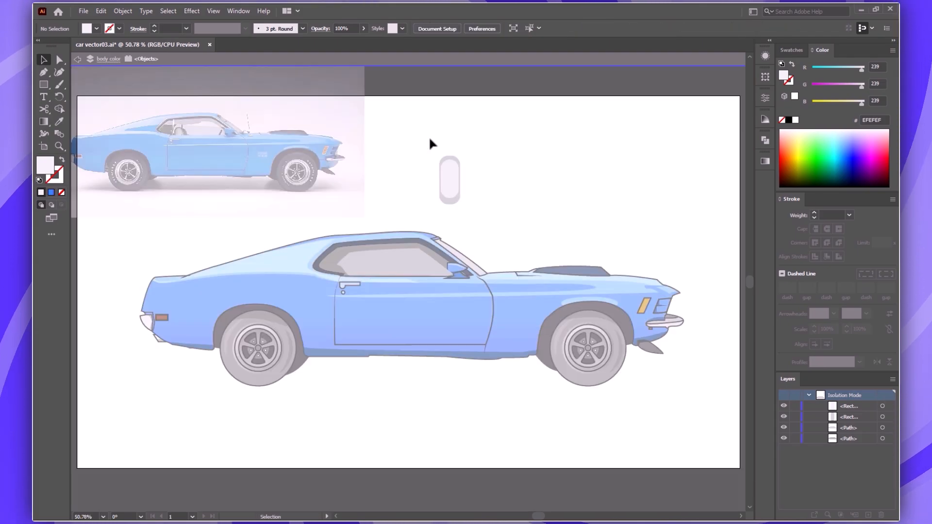
# - Group the two rounded rectangles and tilt them into a leaning seat back
pyautogui.moveTo(429, 141)
pyautogui.mouseDown()
pyautogui.moveTo(488, 174)
pyautogui.moveTo(443, 145)
pyautogui.mouseUp()
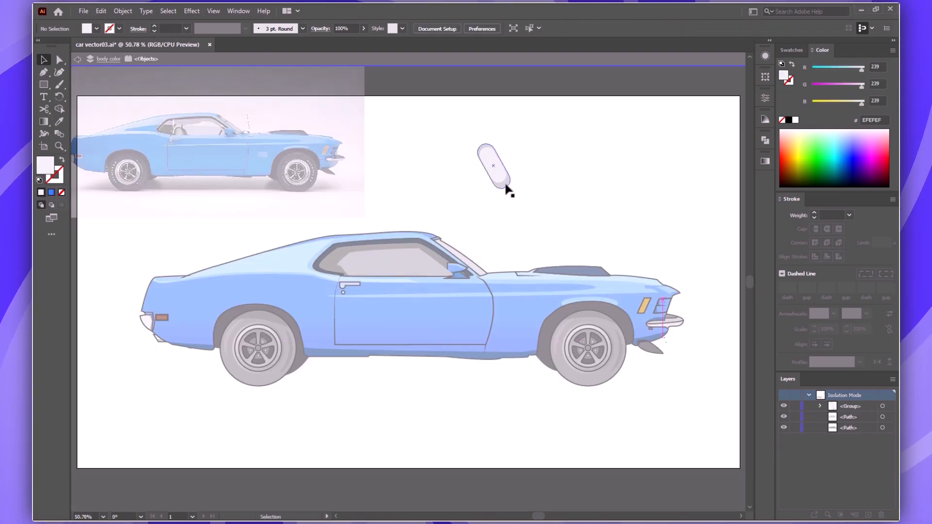
pyautogui.click(494, 165)
pyautogui.hotkey('ctrl', 'g')
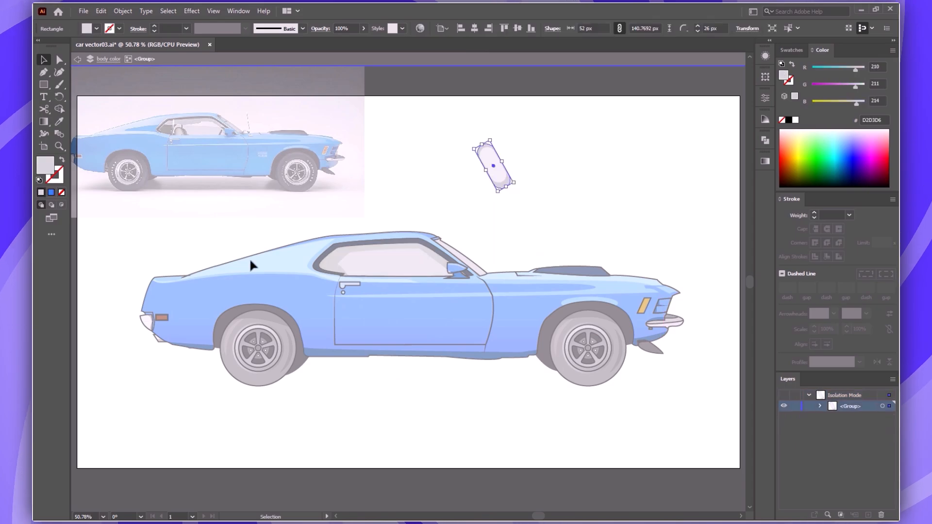
# - Fill the seat's back shape with A5A5A5, place the seat at the rear of the side window and leave isolation mode
pyautogui.doubleClick(46, 165)
pyautogui.write('a5a5a5')
pyautogui.press('Return')
pyautogui.moveTo(504, 184); pyautogui.dragTo(375, 297)
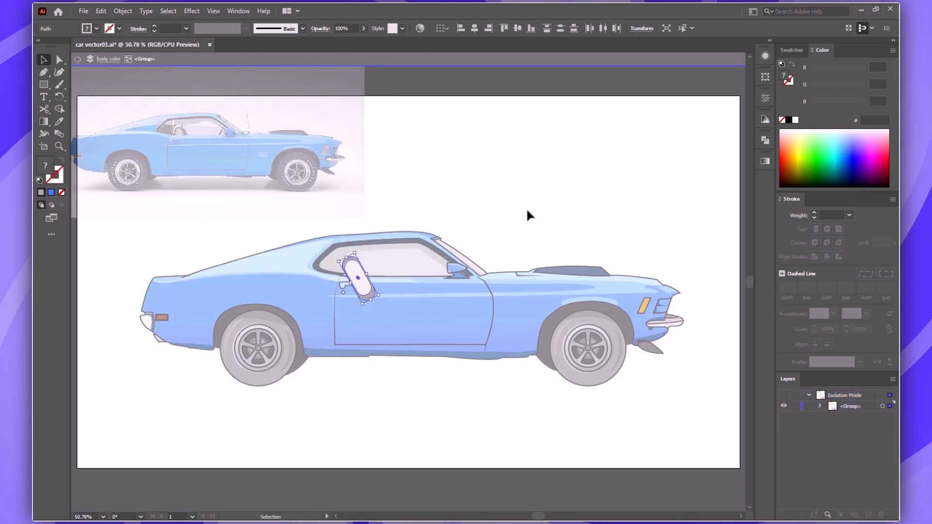
pyautogui.click(528, 214)
pyautogui.press('Escape')
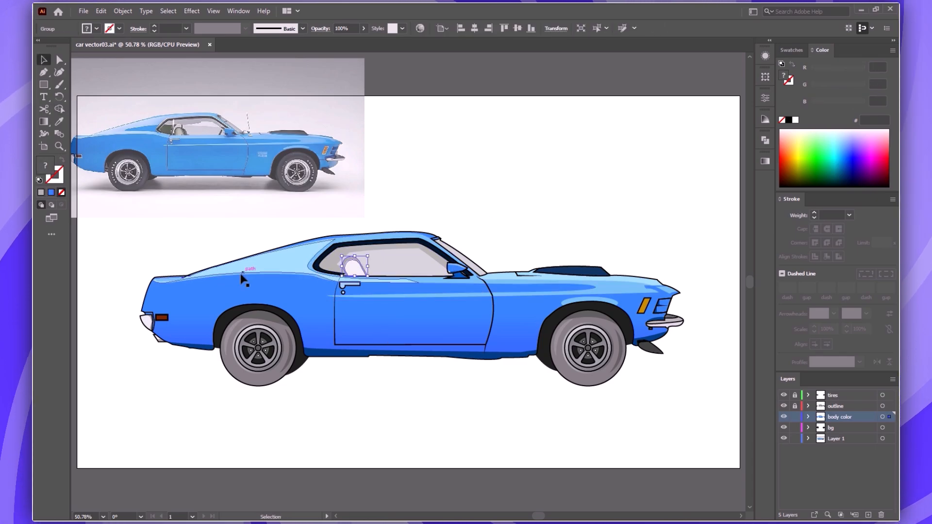
# - Duplicate the seat inside the side window and offset the copy slightly toward the front of the car
pyautogui.doubleClick(356, 272)
pyautogui.press('v')
pyautogui.press('Escape')
pyautogui.click(354, 266)
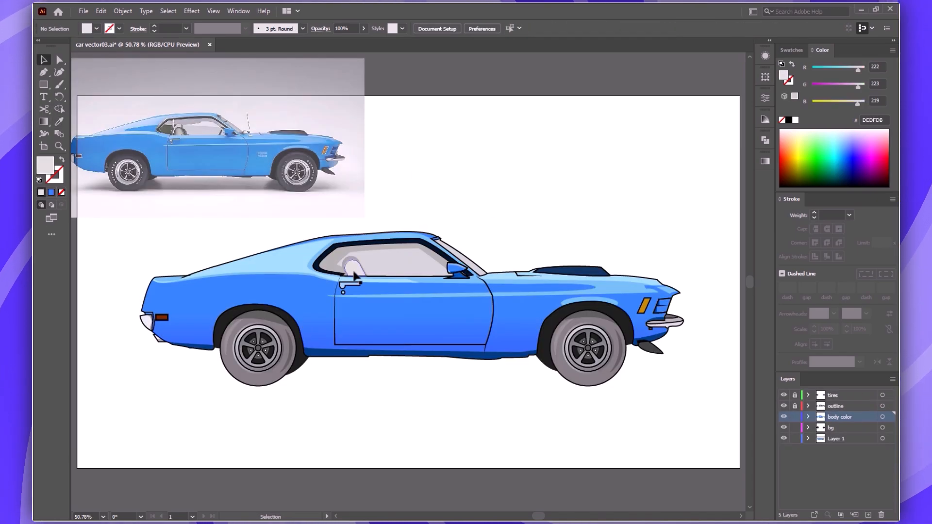
pyautogui.hotkey('ctrl', '=')
pyautogui.hotkey('ctrl', '=')
pyautogui.hotkey('ctrl', '=')
pyautogui.hotkey('ctrl', '=')
pyautogui.hotkey('ctrl', '=')
pyautogui.moveTo(484, 283); pyautogui.dragTo(461, 282)
pyautogui.moveTo(422, 322); pyautogui.dragTo(432, 308)
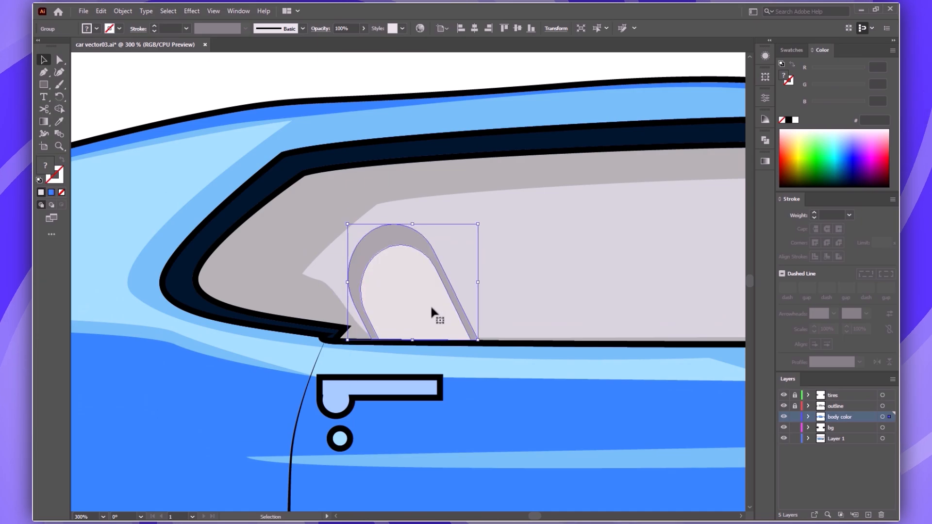
pyautogui.doubleClick(428, 297)
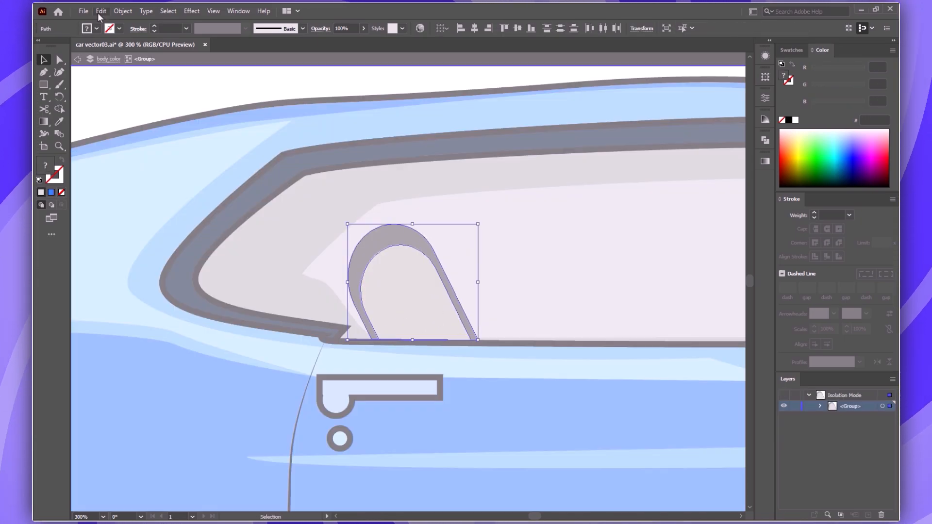
pyautogui.click(100, 11)
pyautogui.moveTo(383, 266); pyautogui.dragTo(441, 244)
pyautogui.hotkey('ctrl', 'shift', 'a')
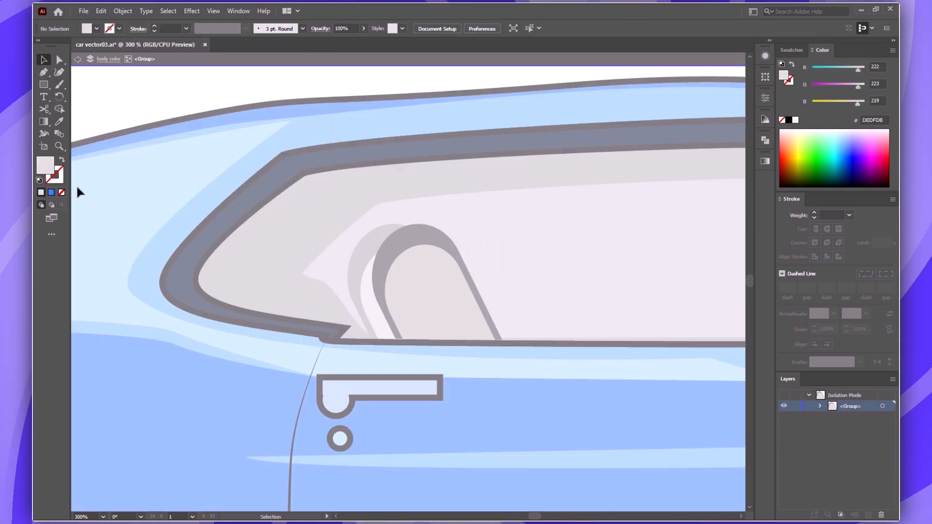
# - Recolor both shapes of the duplicated seat with darker grays so it reads as the far seat
pyautogui.click(440, 237)
pyautogui.doubleClick(45, 166)
pyautogui.click(158, 196)
pyautogui.click(401, 105)
pyautogui.click(442, 289)
pyautogui.doubleClick(45, 166)
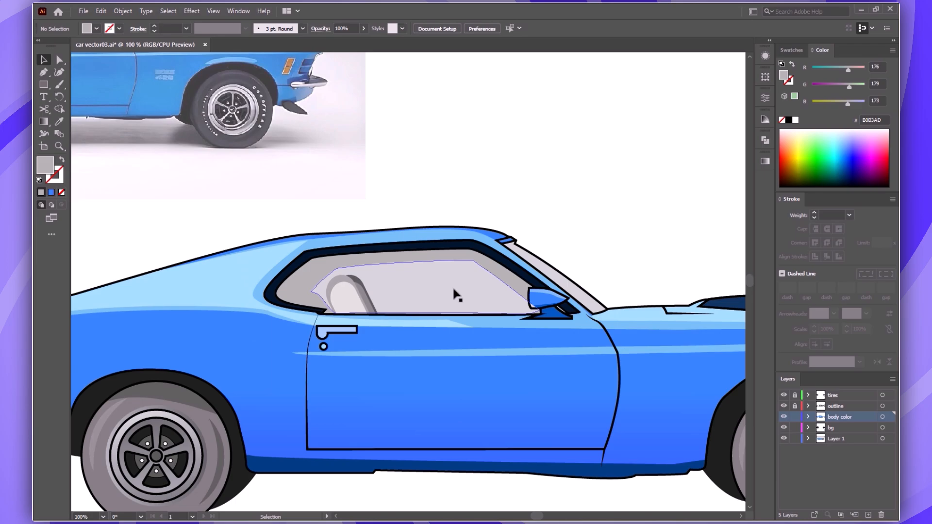
# - Draw a narrow upright bar across the side window's lower edge, round its corners to 5.5 px and fill it with 4C4C4C
pyautogui.doubleClick(452, 287)
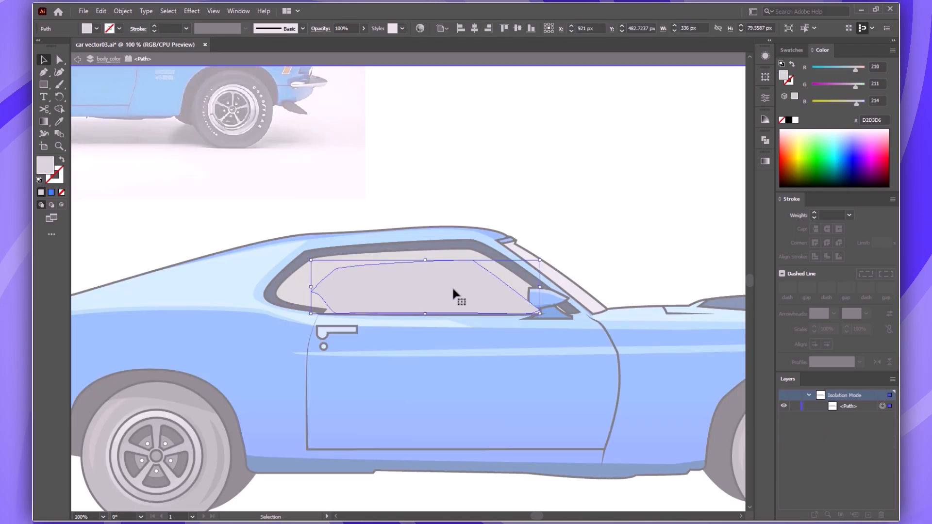
pyautogui.press('m')
pyautogui.moveTo(457, 297); pyautogui.dragTo(464, 342)
pyautogui.press('a')
pyautogui.doubleClick(45, 166)
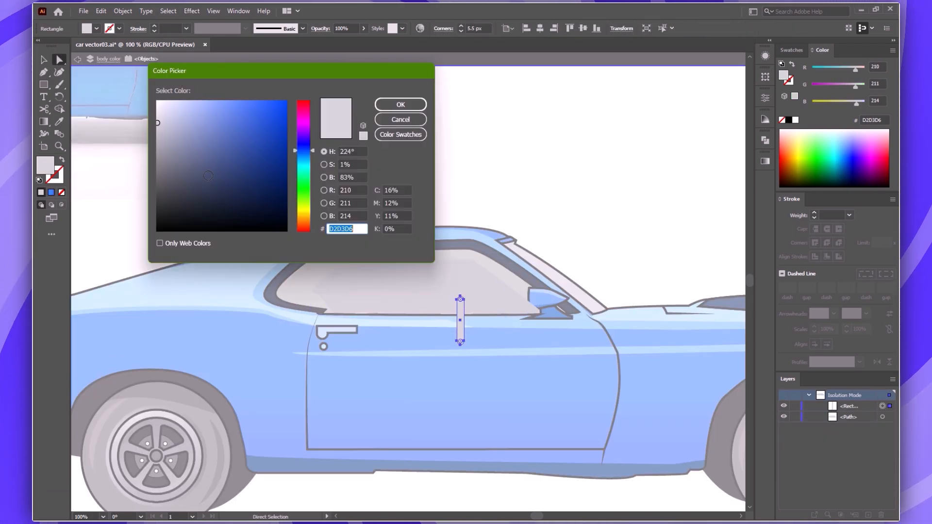
pyautogui.press('Return')
# - Tilt the dark bar forward and move it near the side mirror
pyautogui.press('v')
pyautogui.moveTo(476, 291); pyautogui.dragTo(482, 292)
pyautogui.moveTo(461, 319); pyautogui.dragTo(503, 318)
# - Trim the part of the bar below the window with the Shape Builder and leave isolation mode
pyautogui.click(492, 297)
pyautogui.keyDown('shift'); pyautogui.click(501, 326); pyautogui.keyUp('shift')
pyautogui.hotkey('ctrl', '7')
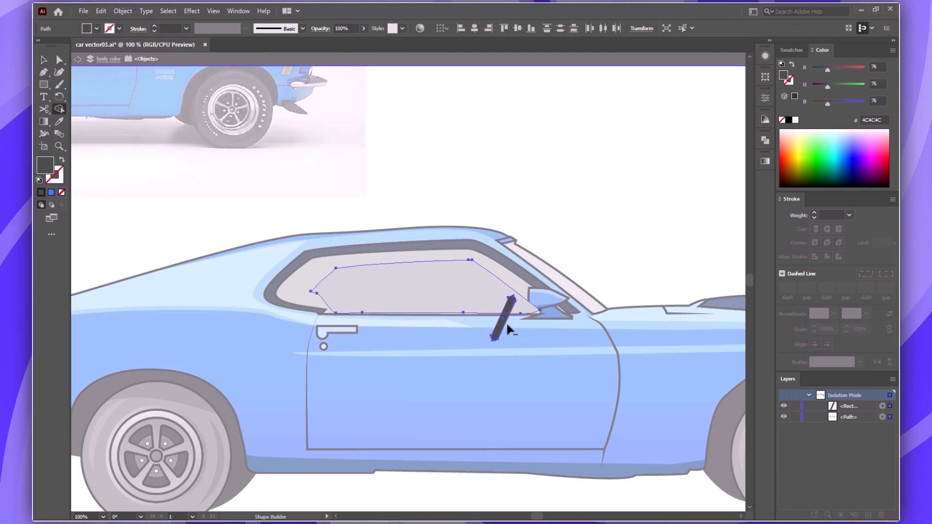
pyautogui.click(558, 206)
pyautogui.press('Escape')
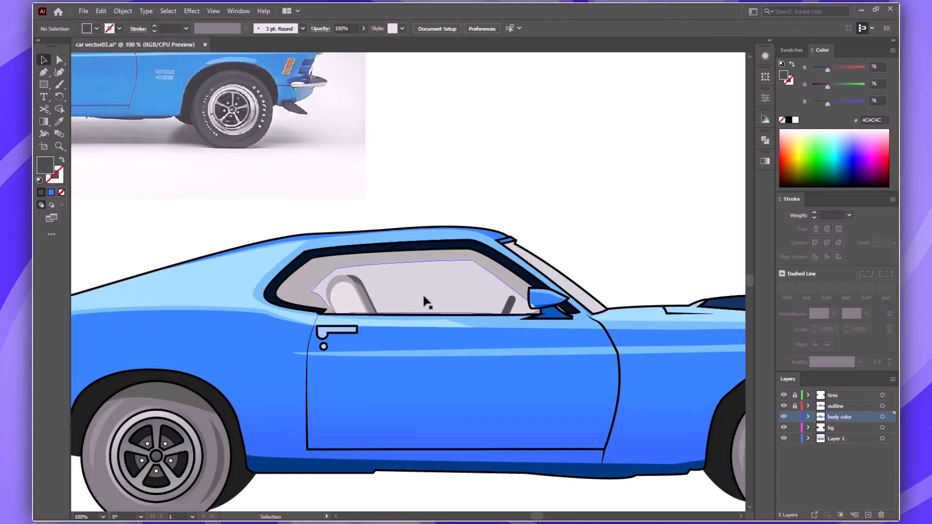
# - Group the seats with the side window's glass shapes and open the group in isolation mode
pyautogui.click(358, 305)
pyautogui.keyDown('shift'); pyautogui.click(451, 256); pyautogui.keyUp('shift')
pyautogui.keyDown('shift'); pyautogui.click(452, 273); pyautogui.keyUp('shift')
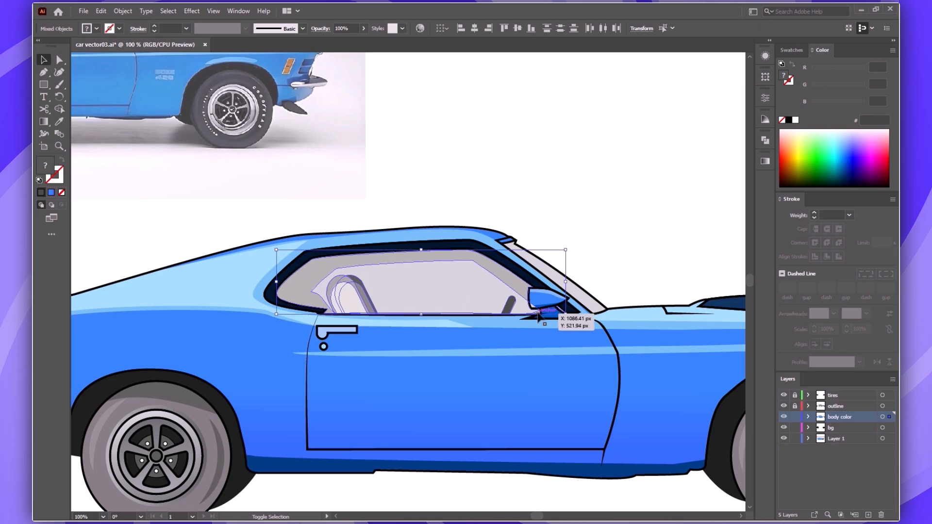
pyautogui.rightClick(480, 298)
pyautogui.click(500, 358)
pyautogui.doubleClick(416, 291)
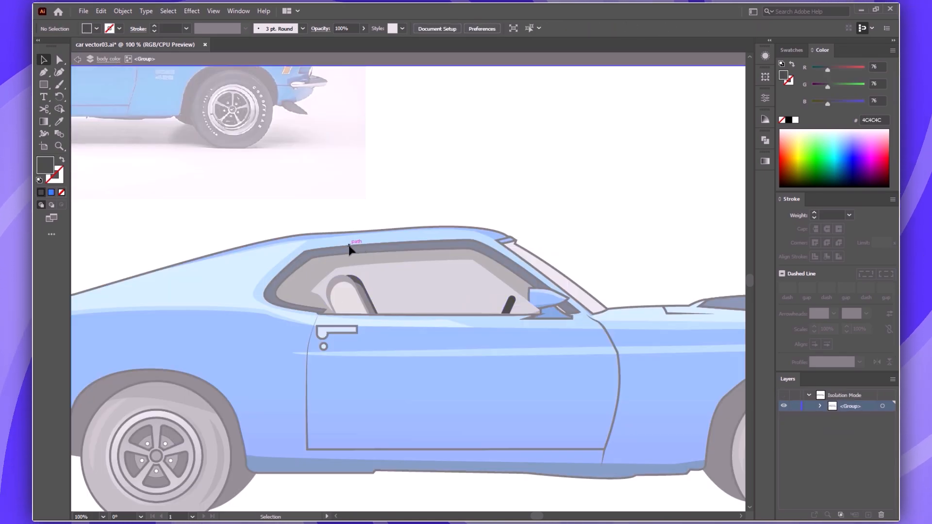
# - Select both seats in the group and nudge them toward the front of the car
pyautogui.moveTo(266, 229); pyautogui.dragTo(338, 294)
pyautogui.click(437, 367)
pyautogui.keyDown('shift'); pyautogui.click(437, 349); pyautogui.keyUp('shift')
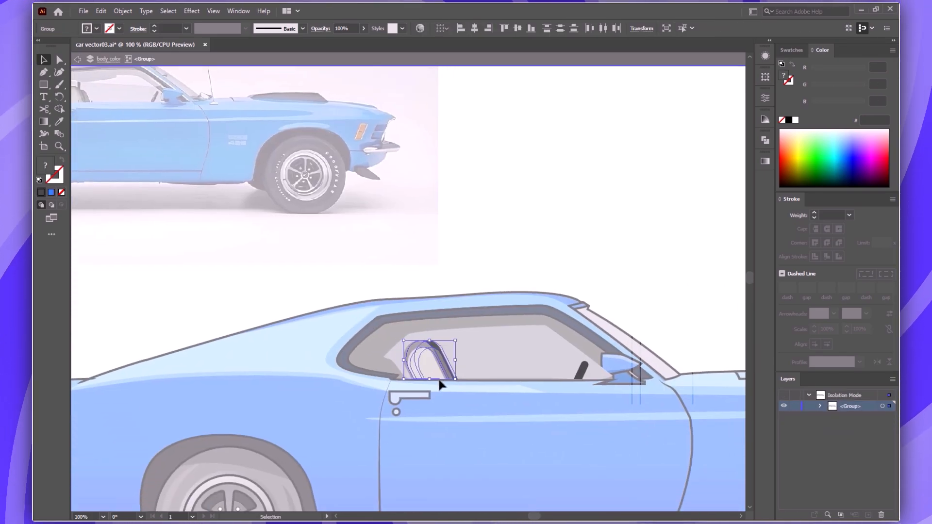
pyautogui.hotkey('shift', 'Right')
pyautogui.hotkey('shift', 'Right')
pyautogui.hotkey('ctrl', 'shift', 'a')
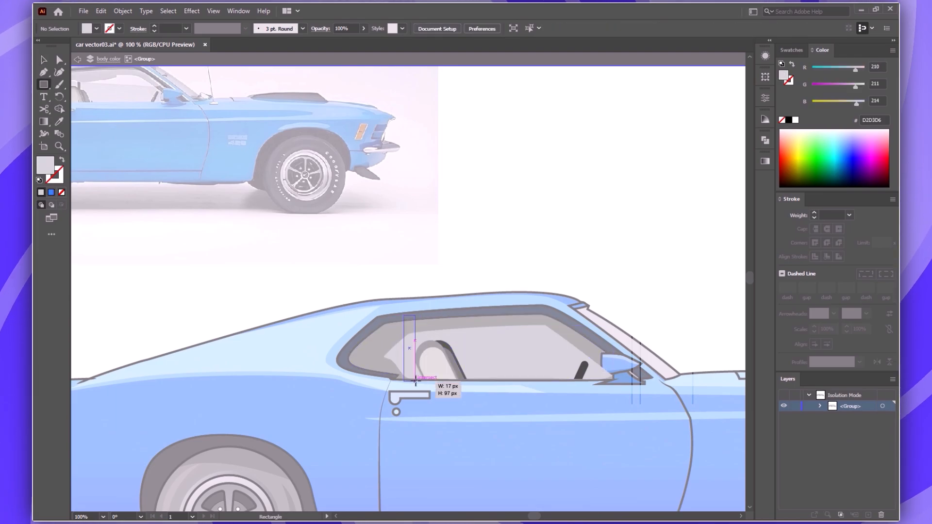
# - Draw a 12 by 118 px pillar behind the seats, tilt it slightly forward and leave isolation mode
pyautogui.moveTo(416, 381); pyautogui.dragTo(412, 383)
pyautogui.moveTo(413, 315); pyautogui.dragTo(412, 303)
pyautogui.press('v')
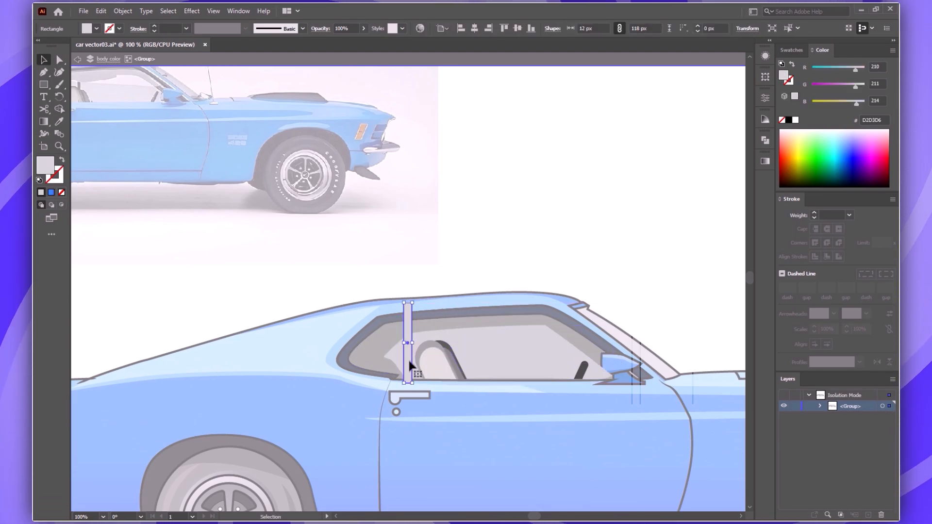
pyautogui.moveTo(288, 262); pyautogui.dragTo(360, 240)
pyautogui.moveTo(488, 276); pyautogui.dragTo(494, 277)
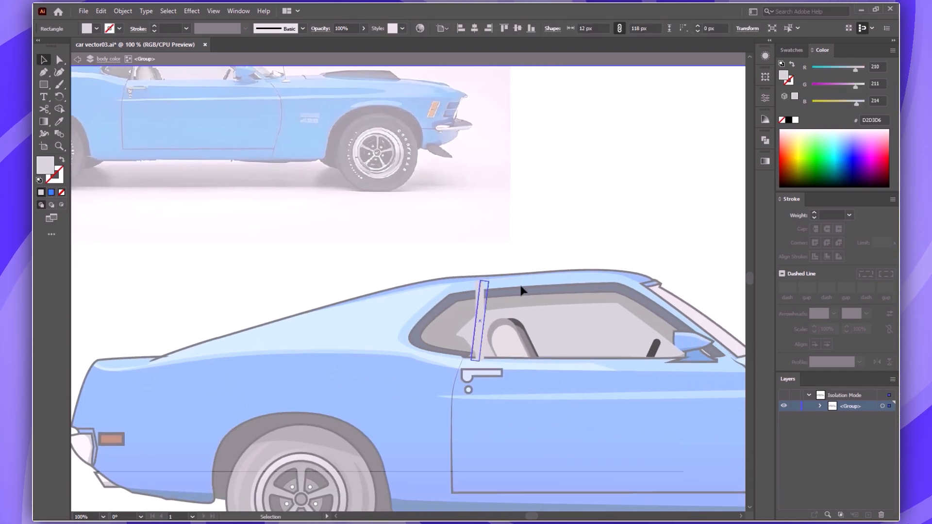
pyautogui.keyDown('shift'); pyautogui.click(445, 329); pyautogui.keyUp('shift')
pyautogui.doubleClick(600, 206)
pyautogui.click(479, 318)
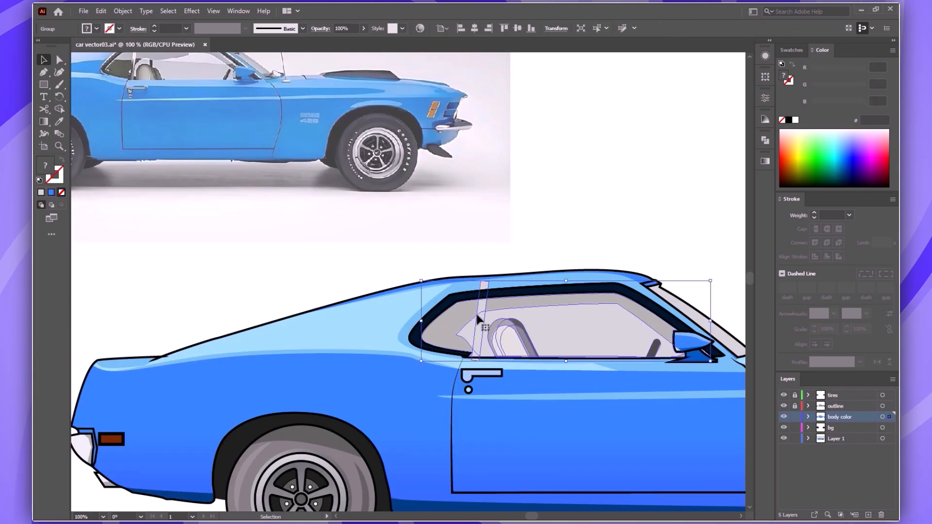
pyautogui.click(557, 249)
# - Reshape the pillar's corner points so its ends follow the window's upper and lower frame edges
pyautogui.doubleClick(483, 313)
pyautogui.hotkey('ctrl', '+')
pyautogui.hotkey('ctrl', '+')
pyautogui.hotkey('ctrl', '+')
pyautogui.hotkey('ctrl', '+')
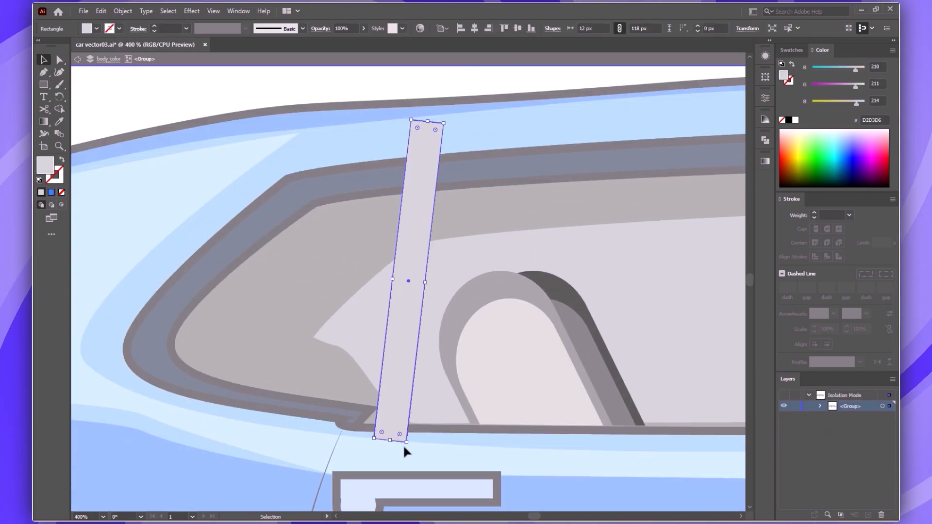
pyautogui.press('a')
pyautogui.click(406, 443)
pyautogui.moveTo(406, 442); pyautogui.dragTo(375, 425)
pyautogui.moveTo(443, 124); pyautogui.dragTo(443, 157)
pyautogui.moveTo(411, 121); pyautogui.dragTo(406, 159)
pyautogui.press('v')
# - Fill the window pillar with D1D1D1 and change the fill to white (FFFFFF)
pyautogui.doubleClick(45, 165)
pyautogui.click(158, 103)
pyautogui.click(398, 104)
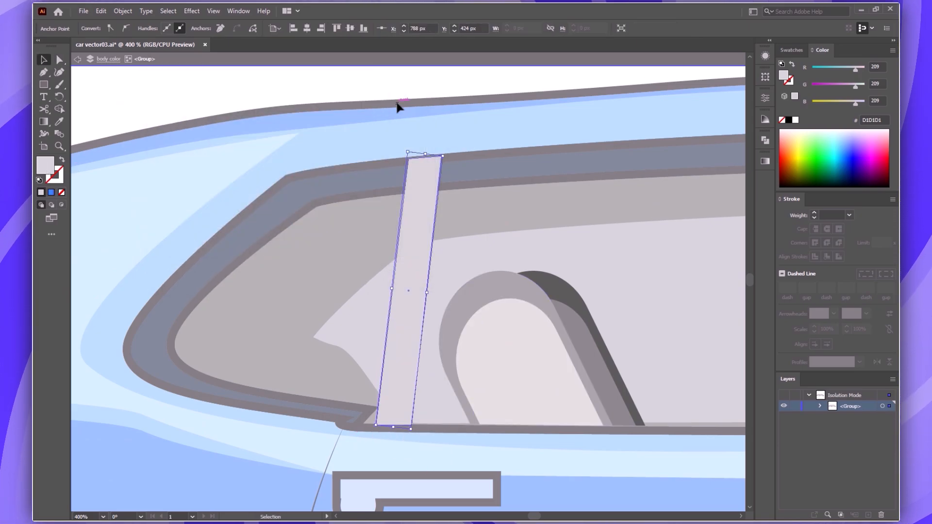
pyautogui.click(424, 208)
pyautogui.doubleClick(46, 165)
pyautogui.moveTo(162, 111); pyautogui.dragTo(156, 100)
pyautogui.click(400, 104)
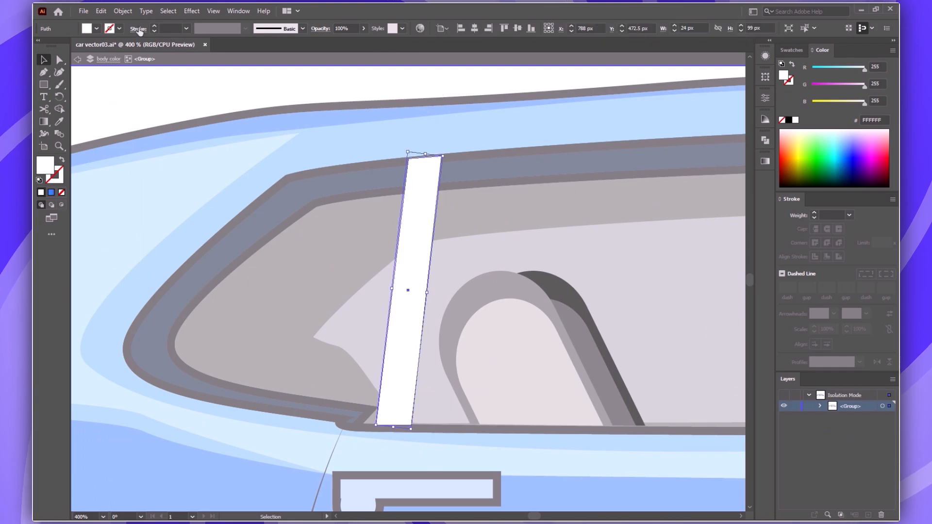
# - Give the window pillar a 1 pt black stroke aligned to the inside of its path
pyautogui.click(155, 25)
pyautogui.click(155, 26)
pyautogui.click(154, 26)
pyautogui.click(827, 257)
pyautogui.click(154, 31)
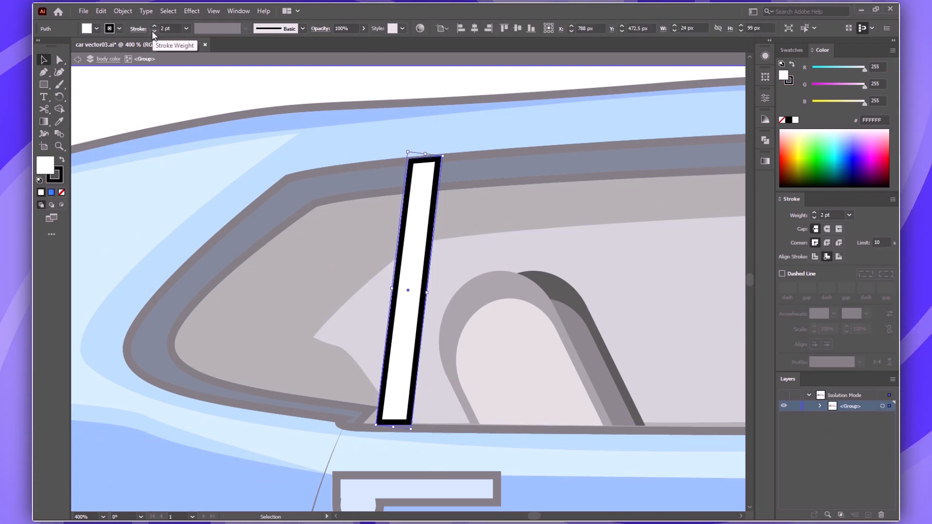
pyautogui.click(155, 31)
# - Apply a linear gradient to the window pillar running from near-white to gray 999999
pyautogui.click(765, 161)
pyautogui.click(650, 177)
pyautogui.doubleClick(643, 253)
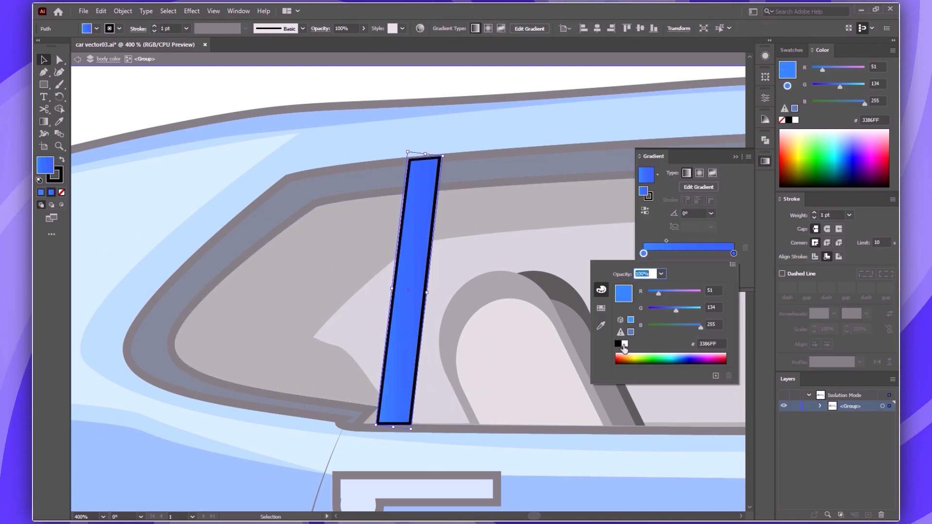
pyautogui.click(601, 308)
pyautogui.click(695, 308)
pyautogui.doubleClick(734, 253)
pyautogui.click(619, 343)
pyautogui.doubleClick(733, 253)
pyautogui.click(601, 308)
pyautogui.click(685, 310)
pyautogui.click(667, 309)
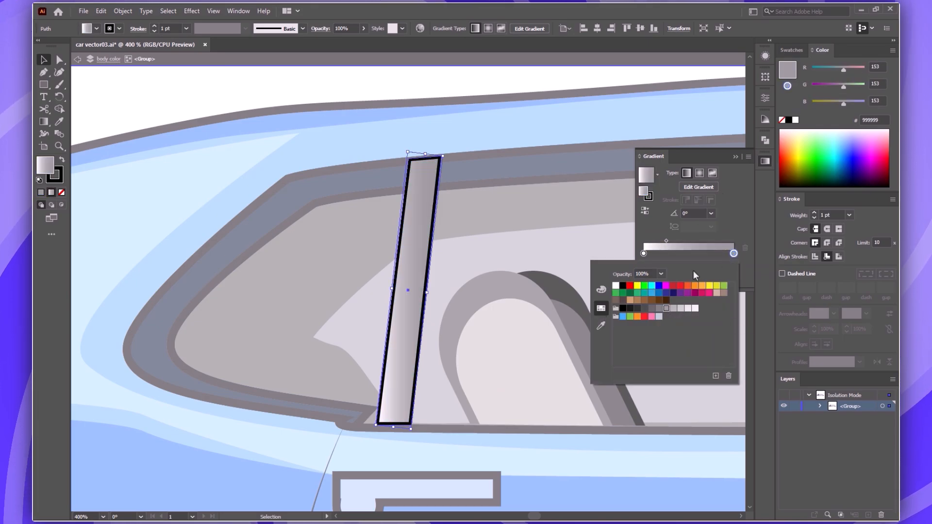
# - Move the pillar's gradient stops closer together, with the gray one at about 73%, and adjust the gradient's angle slightly
pyautogui.click(725, 228)
pyautogui.moveTo(734, 254); pyautogui.dragTo(687, 253)
pyautogui.moveTo(644, 253); pyautogui.dragTo(710, 253)
pyautogui.press('g')
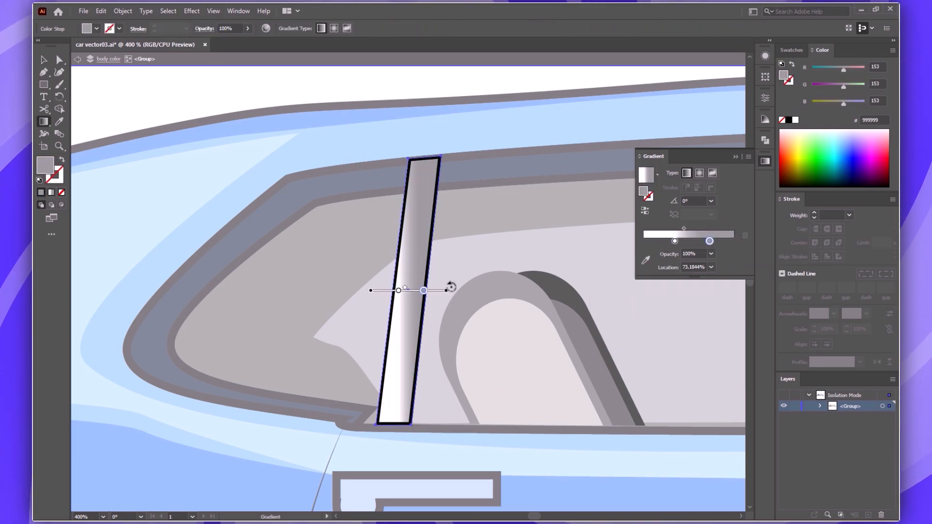
pyautogui.moveTo(451, 290); pyautogui.dragTo(451, 296)
pyautogui.click(735, 157)
# - Reduce the window pillar's stroke to 0.25 pt and leave isolation mode
pyautogui.hotkey('ctrl', '0')
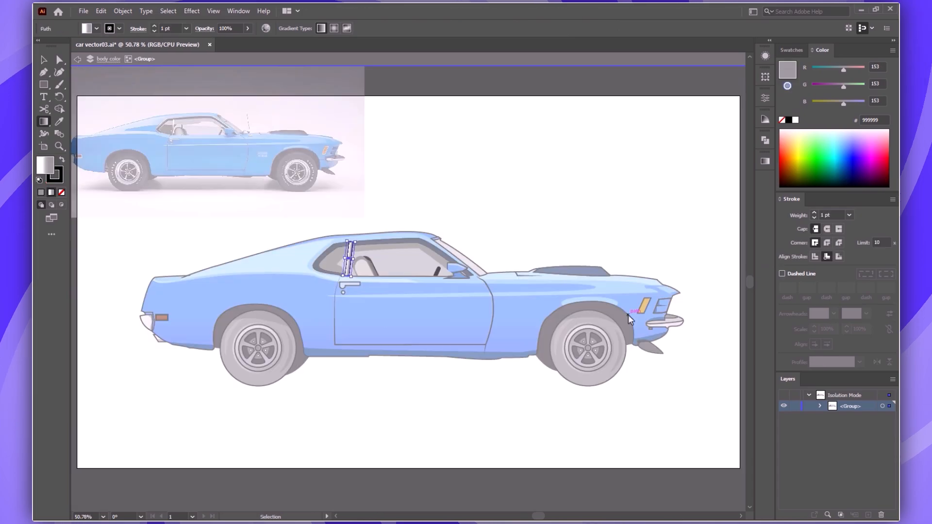
pyautogui.press('v')
pyautogui.doubleClick(599, 182)
pyautogui.click(348, 266)
pyautogui.doubleClick(348, 265)
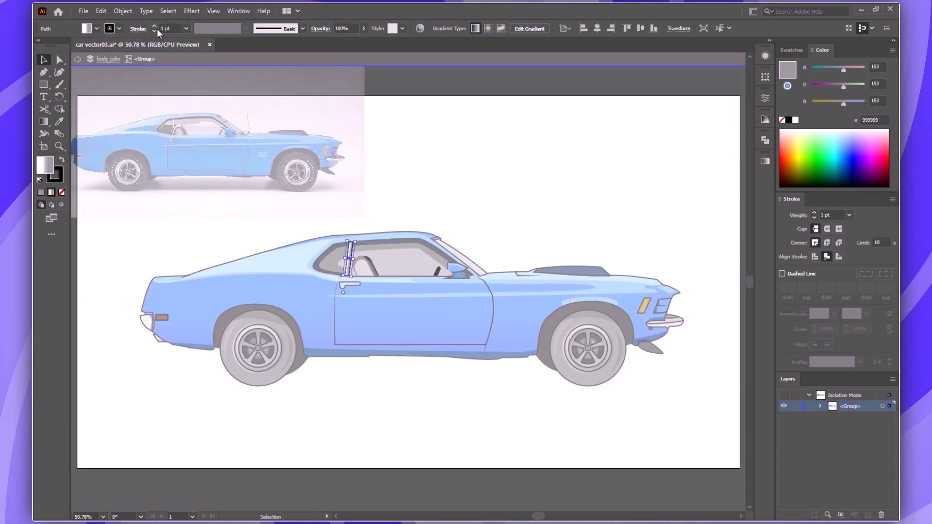
pyautogui.doubleClick(484, 180)
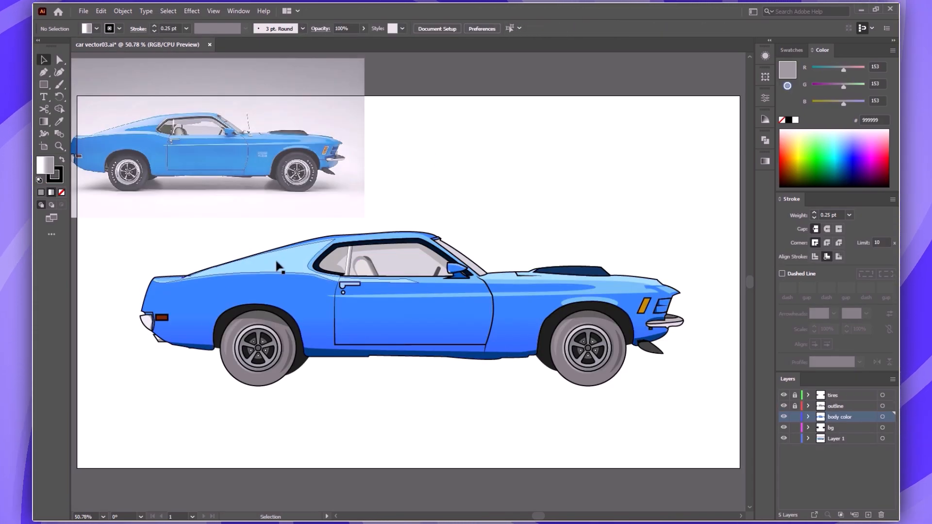
# - Isolate the 9FDDFF highlight behind the side window, add an anchor on its front edge and pull it toward the rear
pyautogui.click(287, 263)
pyautogui.doubleClick(288, 262)
pyautogui.press('a')
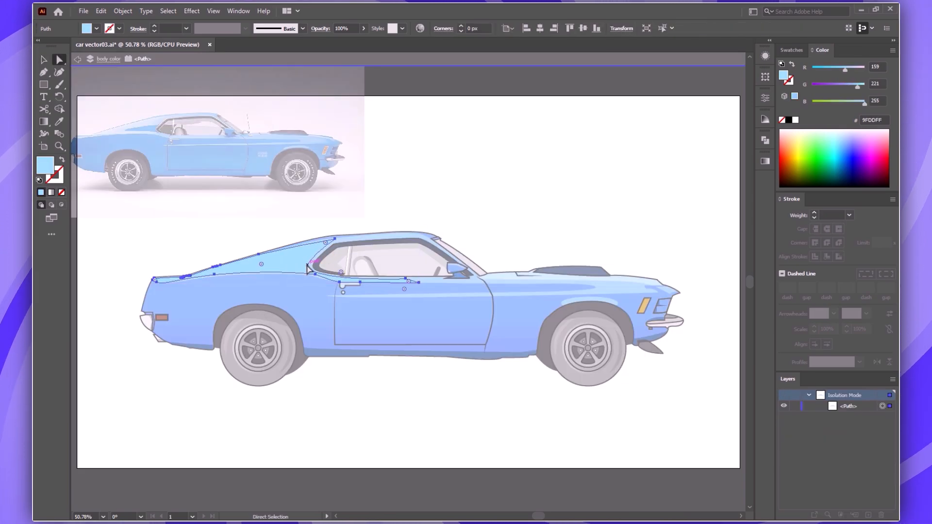
pyautogui.press('+')
pyautogui.click(310, 270)
pyautogui.press('a')
pyautogui.moveTo(310, 270); pyautogui.dragTo(260, 267)
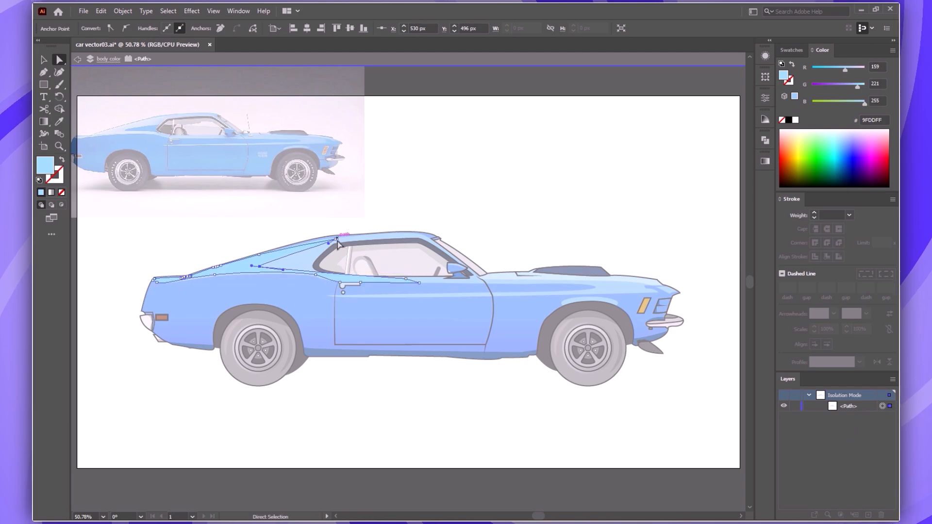
# - Extend the highlight's upper anchor forward along the roof, adjust its curve handles and leave isolation mode
pyautogui.moveTo(338, 244); pyautogui.dragTo(408, 233)
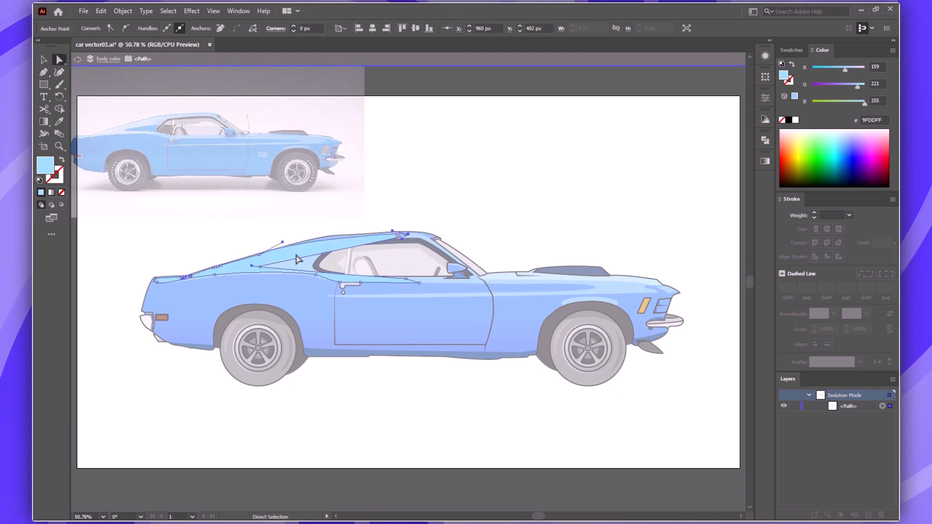
pyautogui.moveTo(283, 242); pyautogui.dragTo(287, 272)
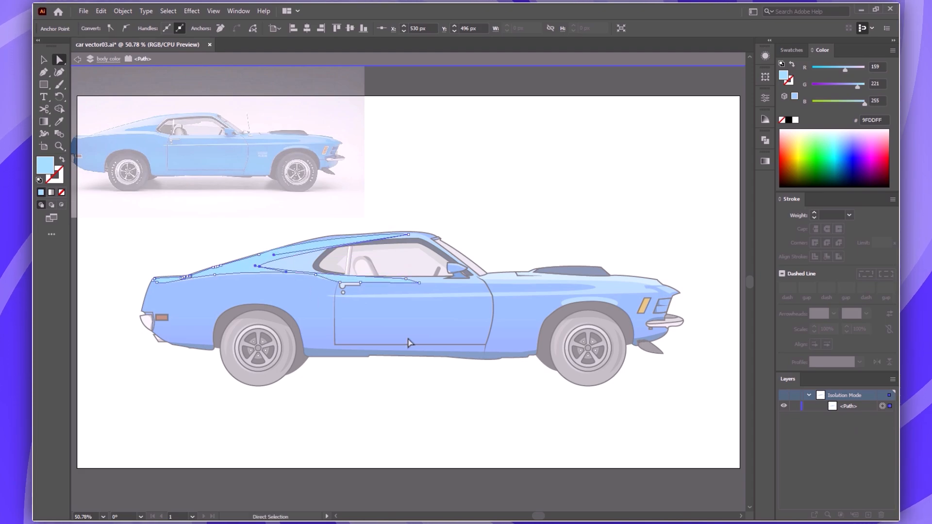
pyautogui.click(410, 235)
pyautogui.moveTo(412, 235); pyautogui.dragTo(430, 218)
pyautogui.moveTo(287, 254); pyautogui.dragTo(412, 221)
pyautogui.click(305, 270)
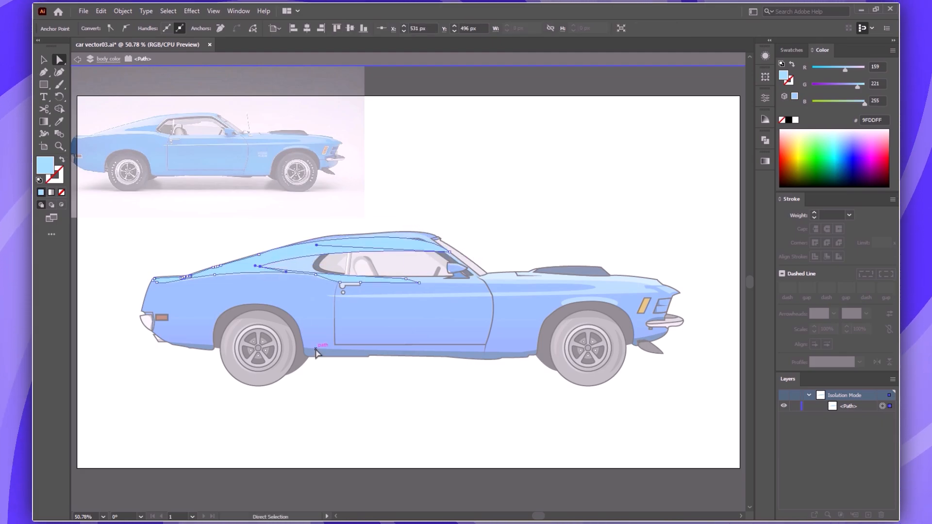
pyautogui.doubleClick(538, 210)
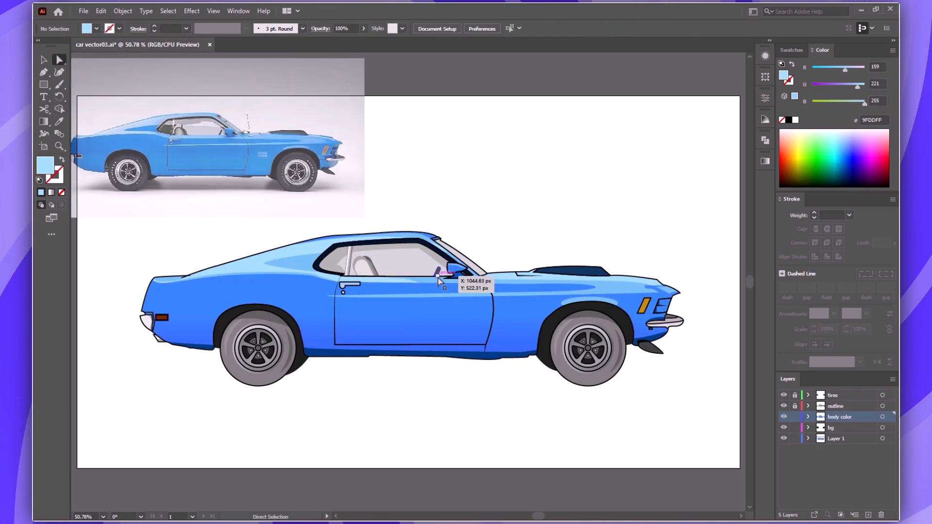
# - Isolate the 6FBEF1 upper-body shape and draw a closed four-sided outline over the side window with the Pen tool
pyautogui.press('v')
pyautogui.click(550, 284)
pyautogui.doubleClick(550, 281)
pyautogui.press('p')
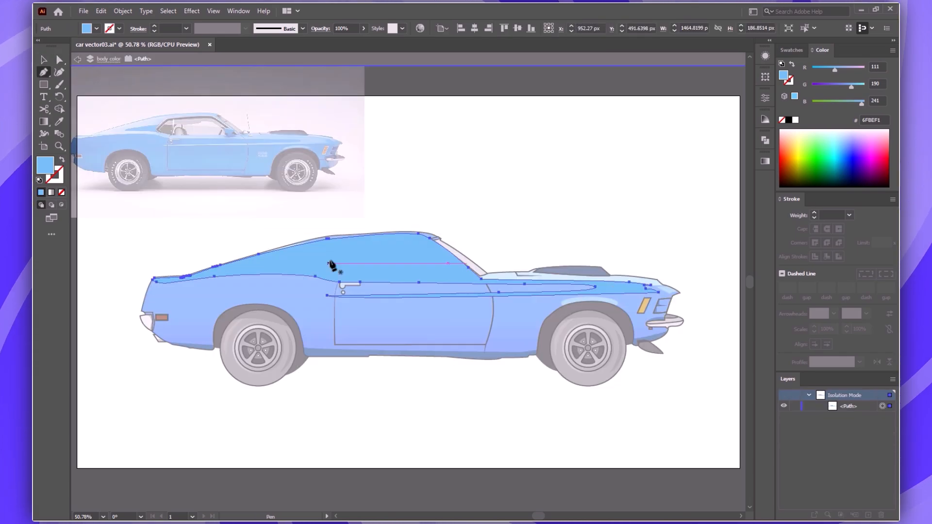
pyautogui.click(345, 249)
pyautogui.click(259, 264)
pyautogui.click(349, 276)
pyautogui.click(425, 272)
pyautogui.click(346, 249)
# - Cut the drawn window outline out of the upper-body shape with Shape Builder, adjust the opening's rear point and leave isolation mode
pyautogui.hotkey('ctrl', 'a')
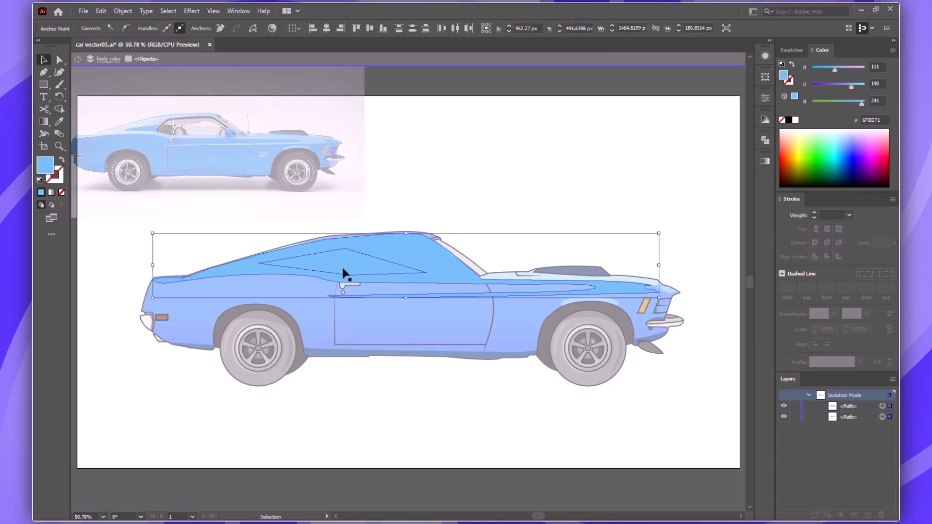
pyautogui.hotkey('shift', 'm')
pyautogui.keyDown('alt'); pyautogui.click(354, 267); pyautogui.keyUp('alt')
pyautogui.moveTo(269, 263); pyautogui.dragTo(275, 265)
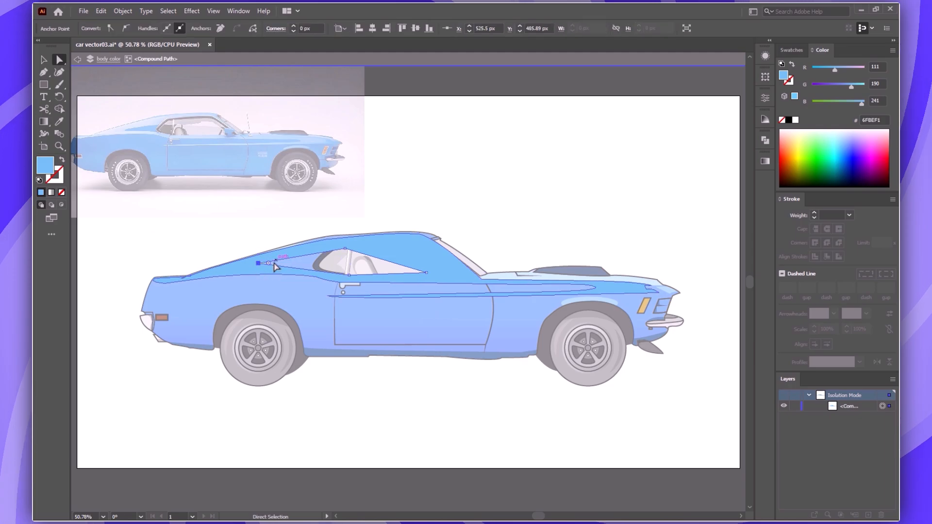
pyautogui.doubleClick(534, 226)
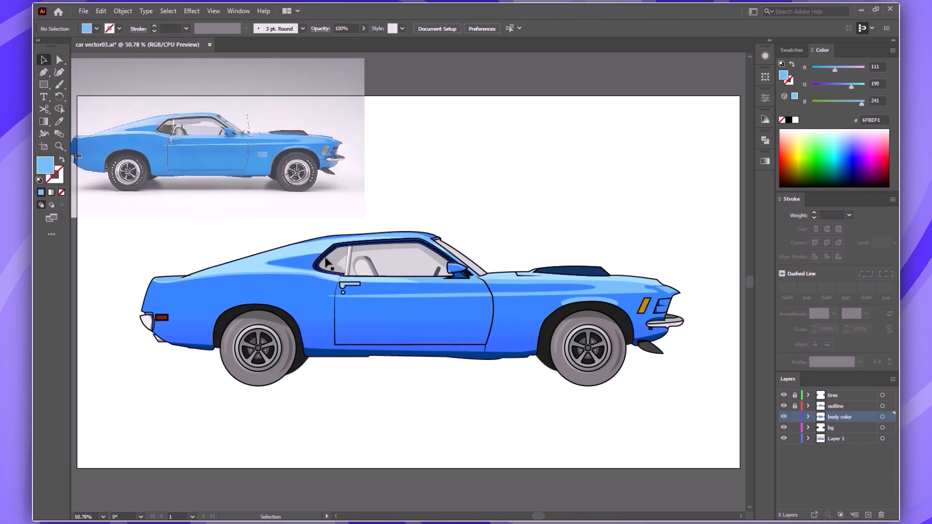
# - Draw a closed 00142D shape with the Pen tool over the upper part of the side window frame, curving its lower edge
pyautogui.click(326, 263)
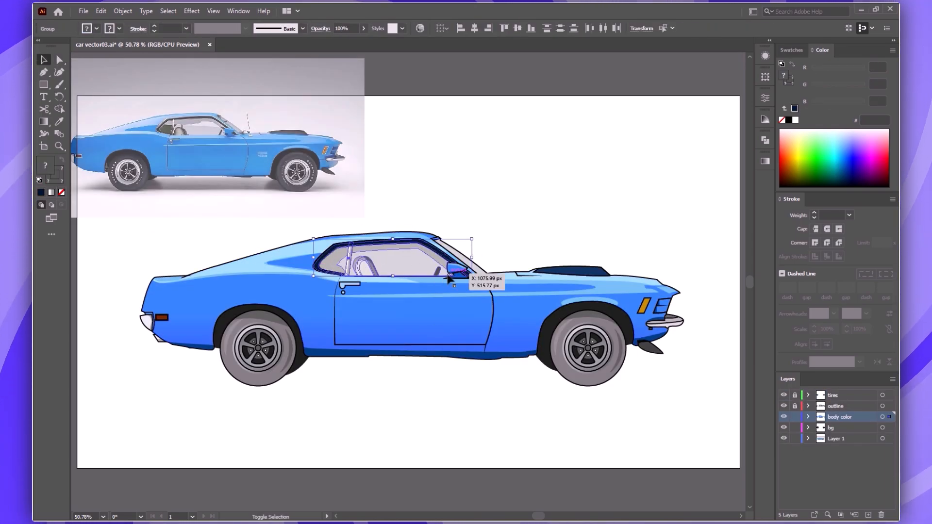
pyautogui.press('p')
pyautogui.click(323, 253)
pyautogui.moveTo(452, 260); pyautogui.dragTo(493, 273)
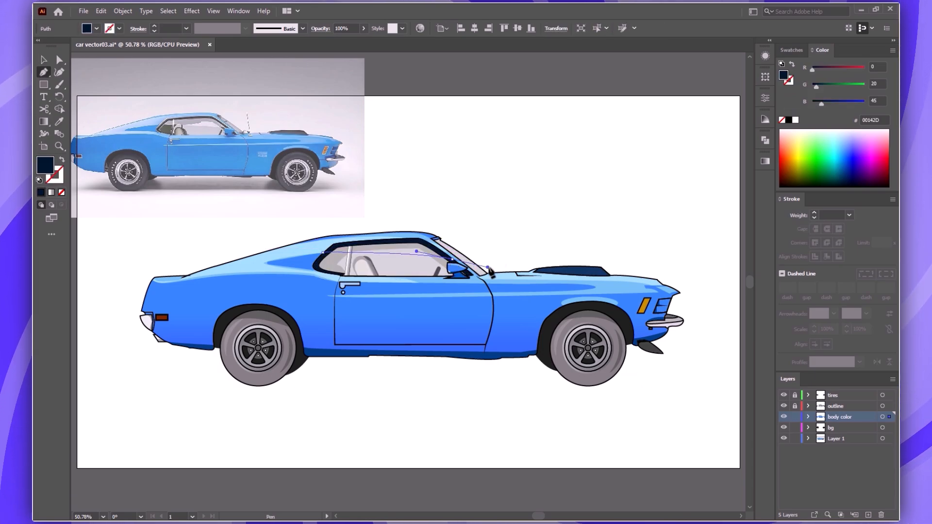
pyautogui.click(427, 204)
pyautogui.click(353, 220)
pyautogui.click(323, 252)
# - Split the window frame along the drawn shape with Shape Builder and remove the excess above the roof
pyautogui.press('v')
pyautogui.keyDown('shift'); pyautogui.click(328, 271); pyautogui.keyUp('shift')
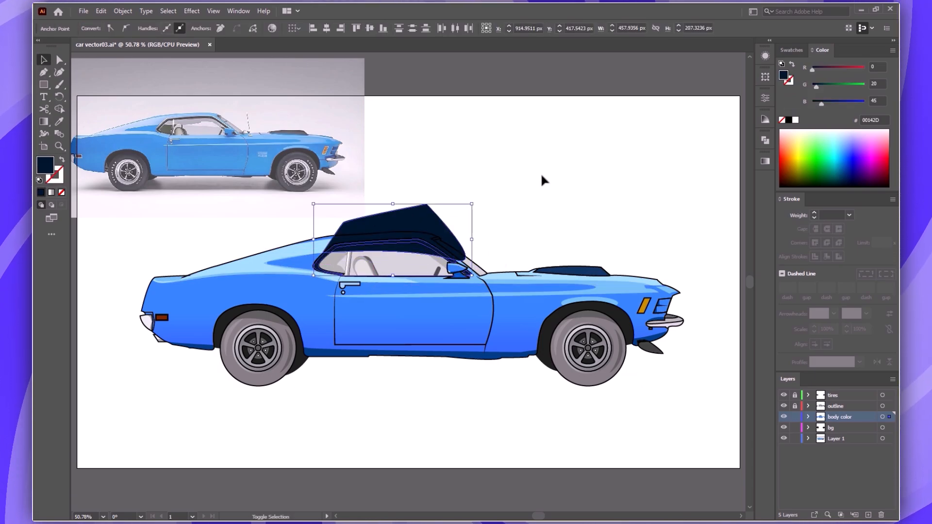
pyautogui.hotkey('shift', 'm')
pyautogui.keyDown('alt'); pyautogui.click(427, 220); pyautogui.keyUp('alt')
pyautogui.press('v')
pyautogui.click(570, 157)
# - Fill the upper piece of the window frame with white FFFFFF and set its opacity to 25%
pyautogui.click(411, 248)
pyautogui.doubleClick(46, 165)
pyautogui.moveTo(202, 118); pyautogui.dragTo(155, 98)
pyautogui.click(406, 106)
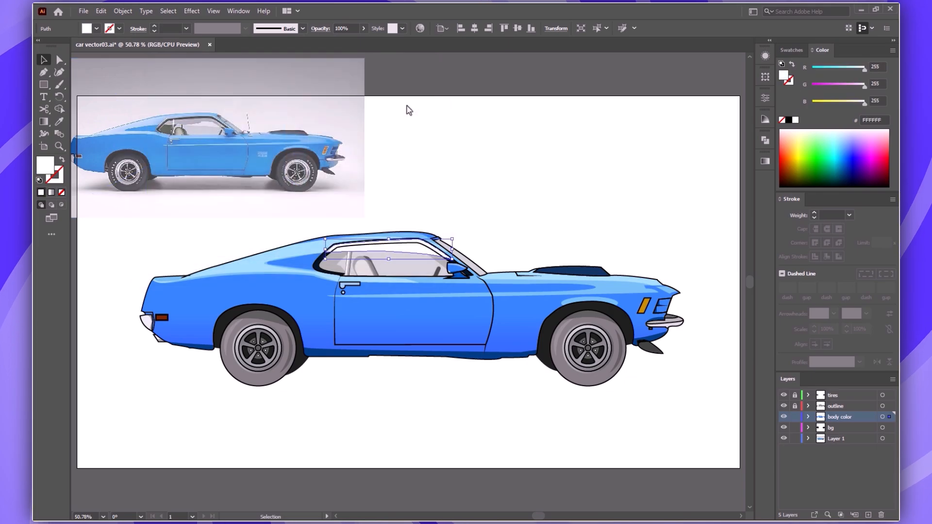
pyautogui.write('25')
pyautogui.press('Return')
pyautogui.click(369, 197)
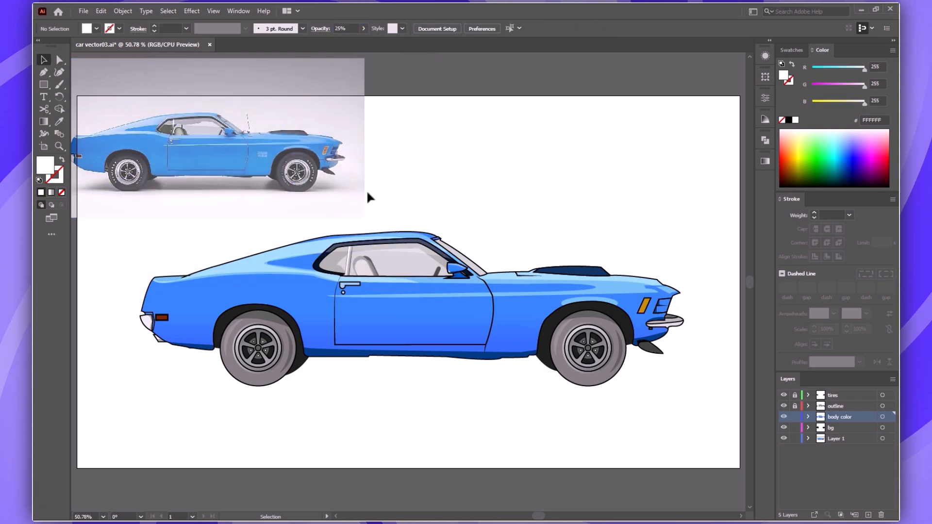
# - Unlock the outline layer, isolate the side window's outline and give its stroke a white-to-black gradient
pyautogui.click(321, 265)
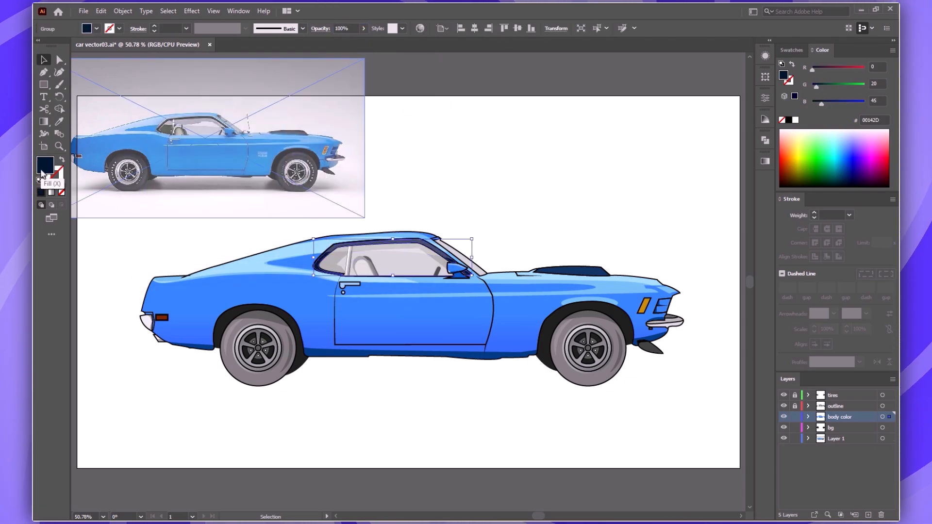
pyautogui.click(795, 406)
pyautogui.click(418, 242)
pyautogui.doubleClick(439, 243)
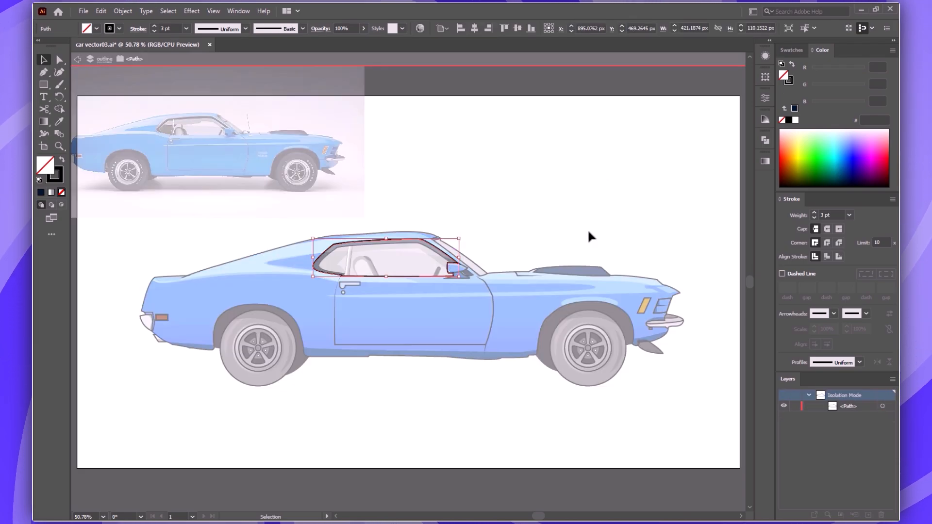
pyautogui.click(51, 192)
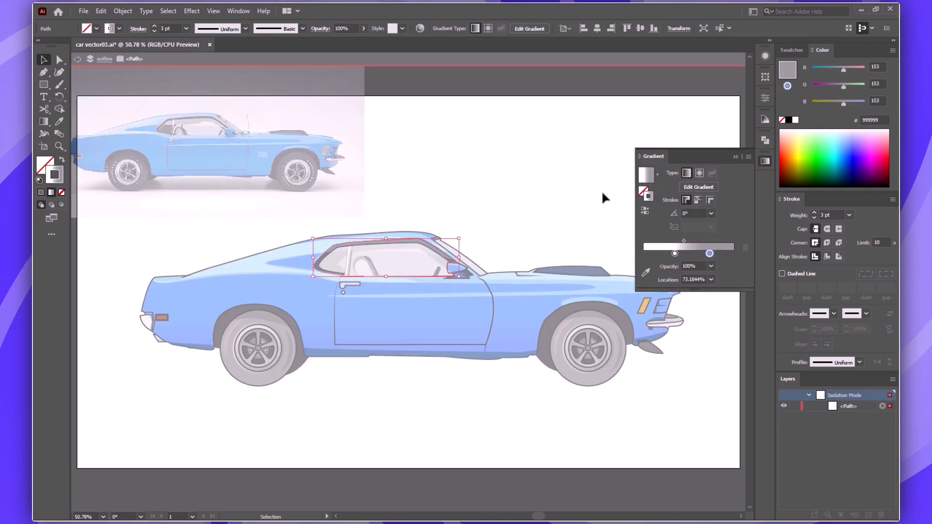
pyautogui.doubleClick(709, 253)
pyautogui.click(623, 309)
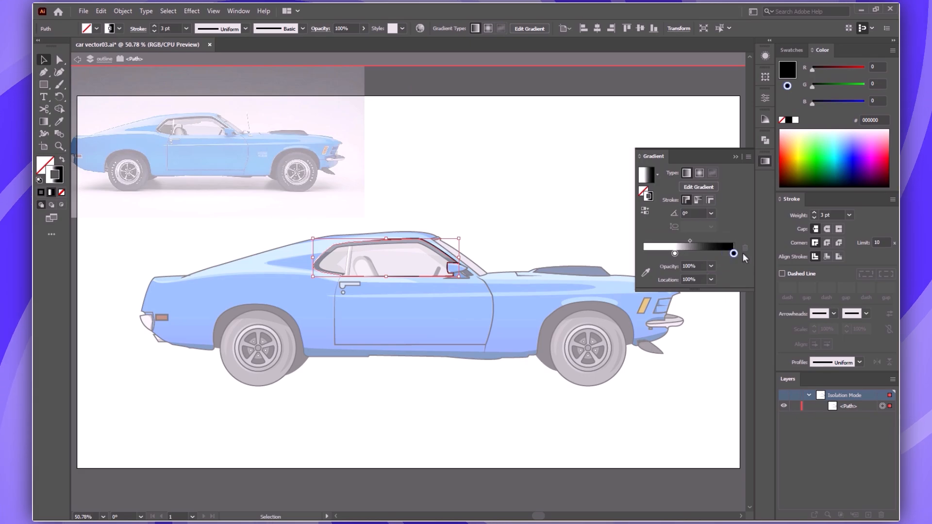
# - Move the stroke gradient's midpoint to 13% and leave isolation mode
pyautogui.moveTo(690, 241); pyautogui.dragTo(675, 248)
pyautogui.press('g')
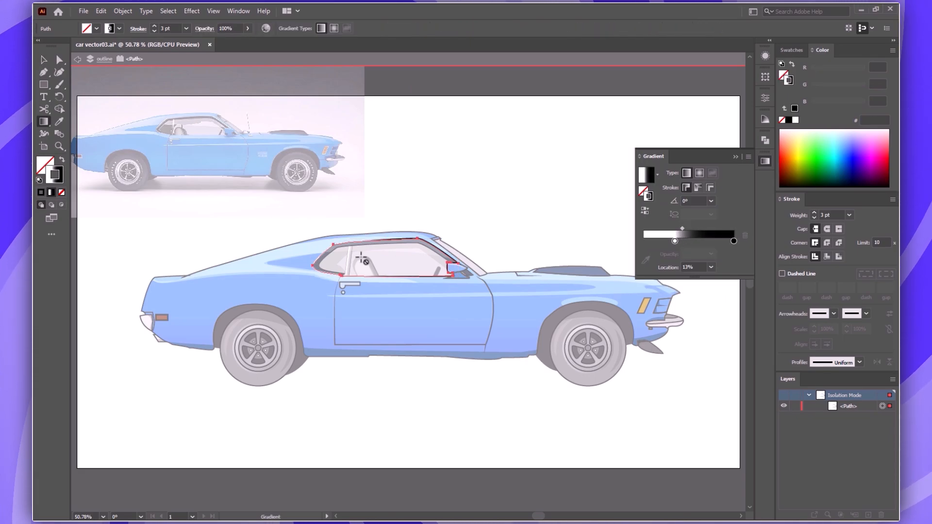
pyautogui.click(735, 156)
pyautogui.press('v')
pyautogui.doubleClick(476, 203)
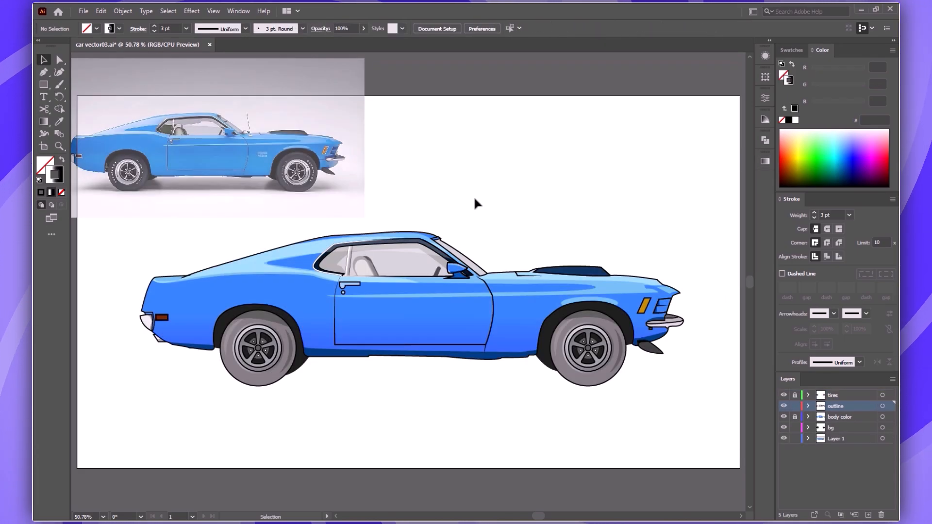
# - Fill the blue front light panel above the bumper with the darker blue 1D74DB
pyautogui.click(665, 307)
pyautogui.hotkey('ctrl', '+')
pyautogui.hotkey('ctrl', '+')
pyautogui.hotkey('ctrl', '+')
pyautogui.hotkey('ctrl', '+')
pyautogui.hotkey('ctrl', '+')
pyautogui.hotkey('ctrl', '+')
pyautogui.doubleClick(44, 166)
pyautogui.click(270, 118)
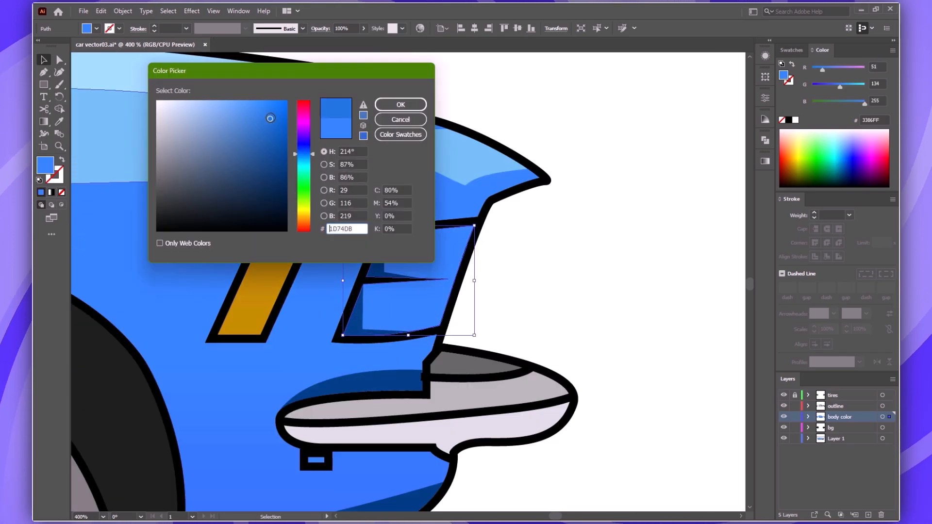
pyautogui.click(400, 104)
pyautogui.click(430, 383)
pyautogui.click(583, 357)
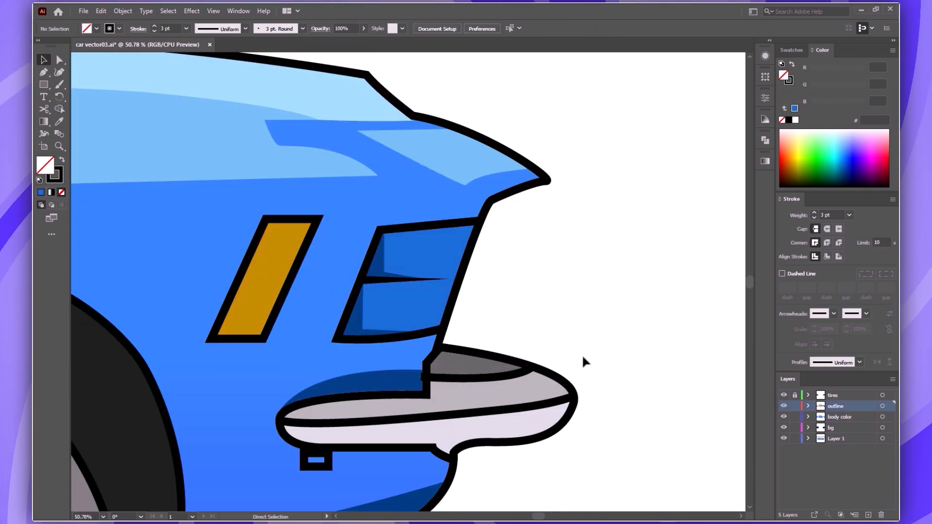
# - Isolate the front seat's nested group behind the side window and select its light inner panel
pyautogui.hotkey('ctrl', '0')
pyautogui.click(358, 274)
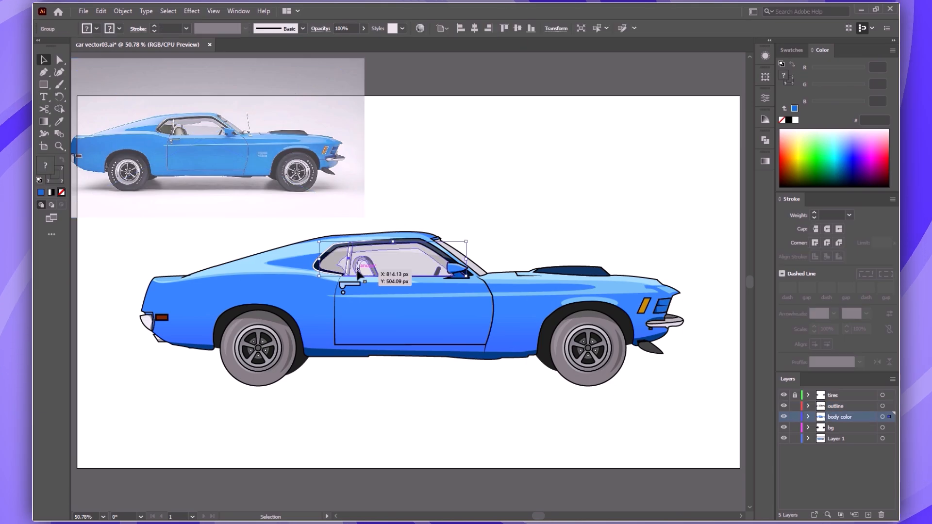
pyautogui.doubleClick(359, 270)
pyautogui.hotkey('ctrl', '+')
pyautogui.hotkey('ctrl', '+')
pyautogui.hotkey('ctrl', '+')
pyautogui.hotkey('ctrl', '+')
pyautogui.hotkey('ctrl', '+')
pyautogui.hotkey('ctrl', '+')
pyautogui.hotkey('ctrl', '+')
pyautogui.hotkey('ctrl', '+')
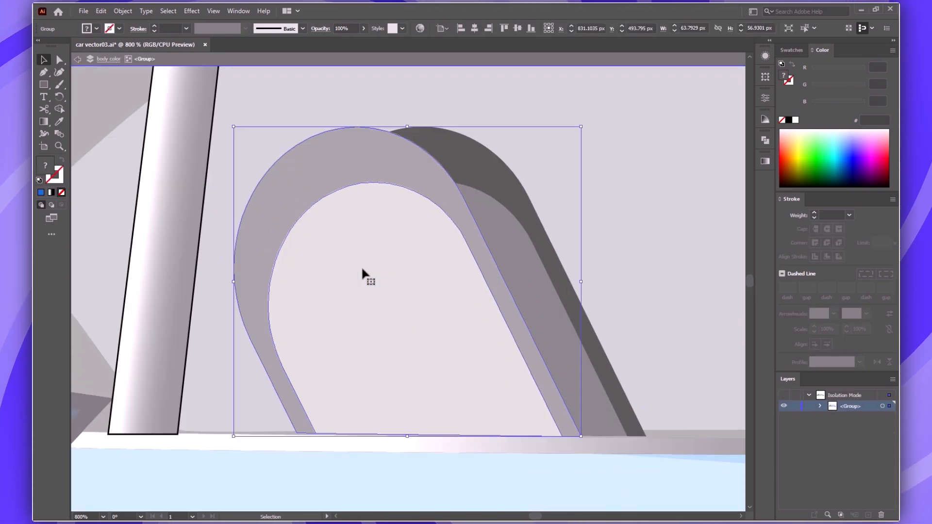
pyautogui.doubleClick(362, 270)
pyautogui.click(362, 269)
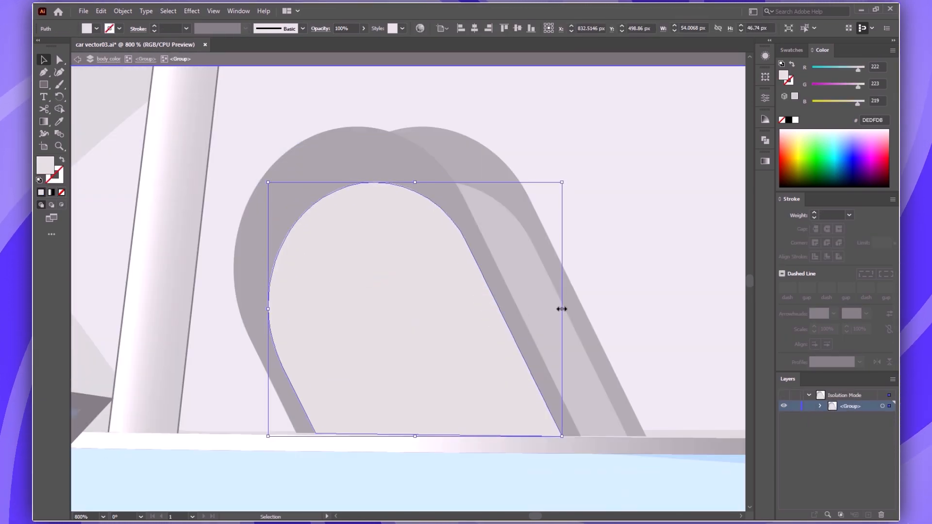
# - Shrink the seat's inner panel to about 43 × 37 px, fill it with F9F9F9, reposition it and leave isolation mode
pyautogui.moveTo(562, 310); pyautogui.dragTo(532, 309)
pyautogui.doubleClick(45, 166)
pyautogui.click(156, 103)
pyautogui.click(399, 104)
pyautogui.moveTo(404, 365); pyautogui.dragTo(410, 386)
pyautogui.hotkey('ctrl', '0')
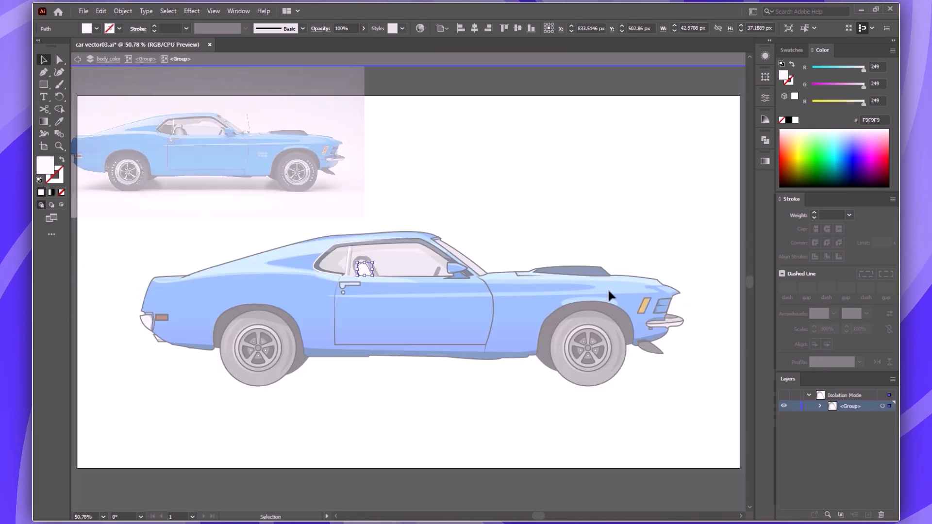
pyautogui.doubleClick(606, 187)
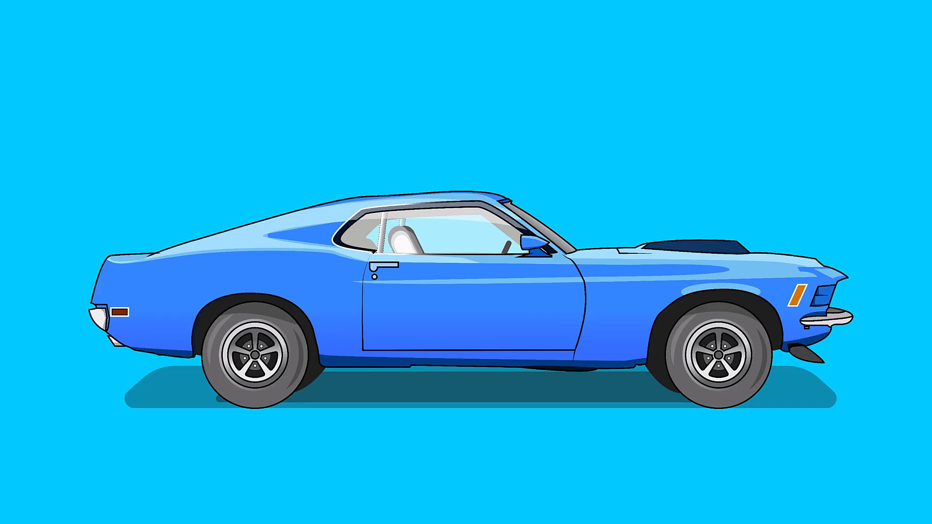